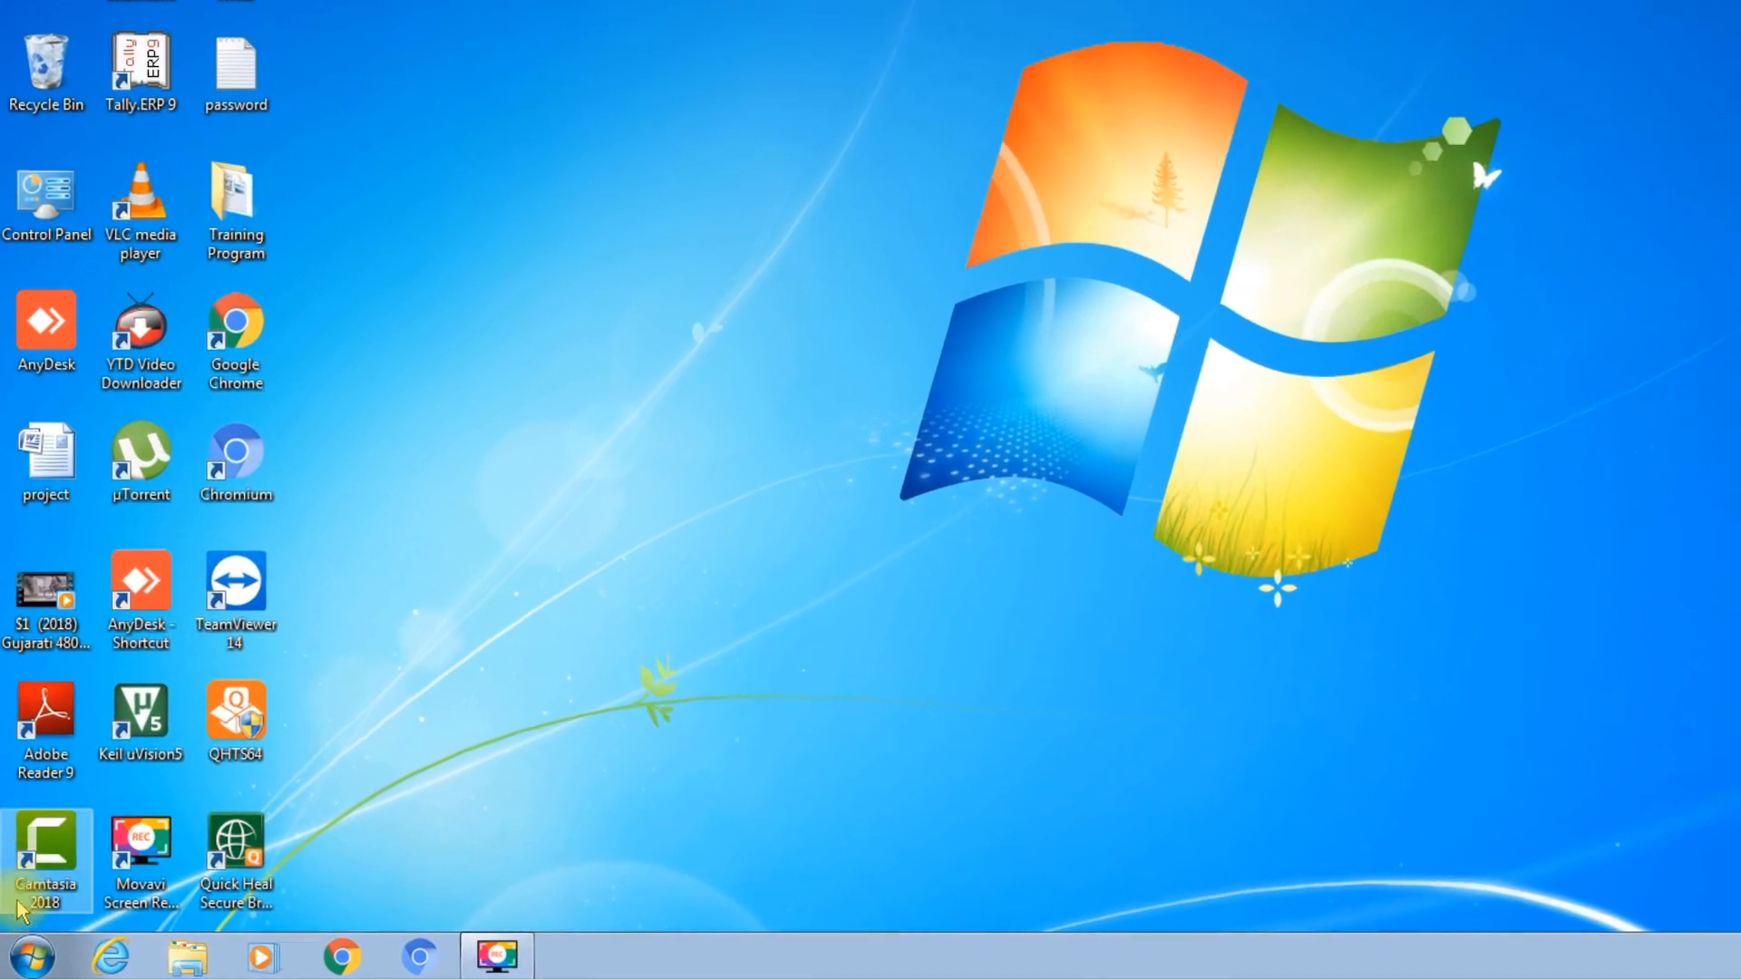
Open Notepad from the Accessories programs and maximize its window.
{"action": "left_click", "coordinate": [32, 959]}
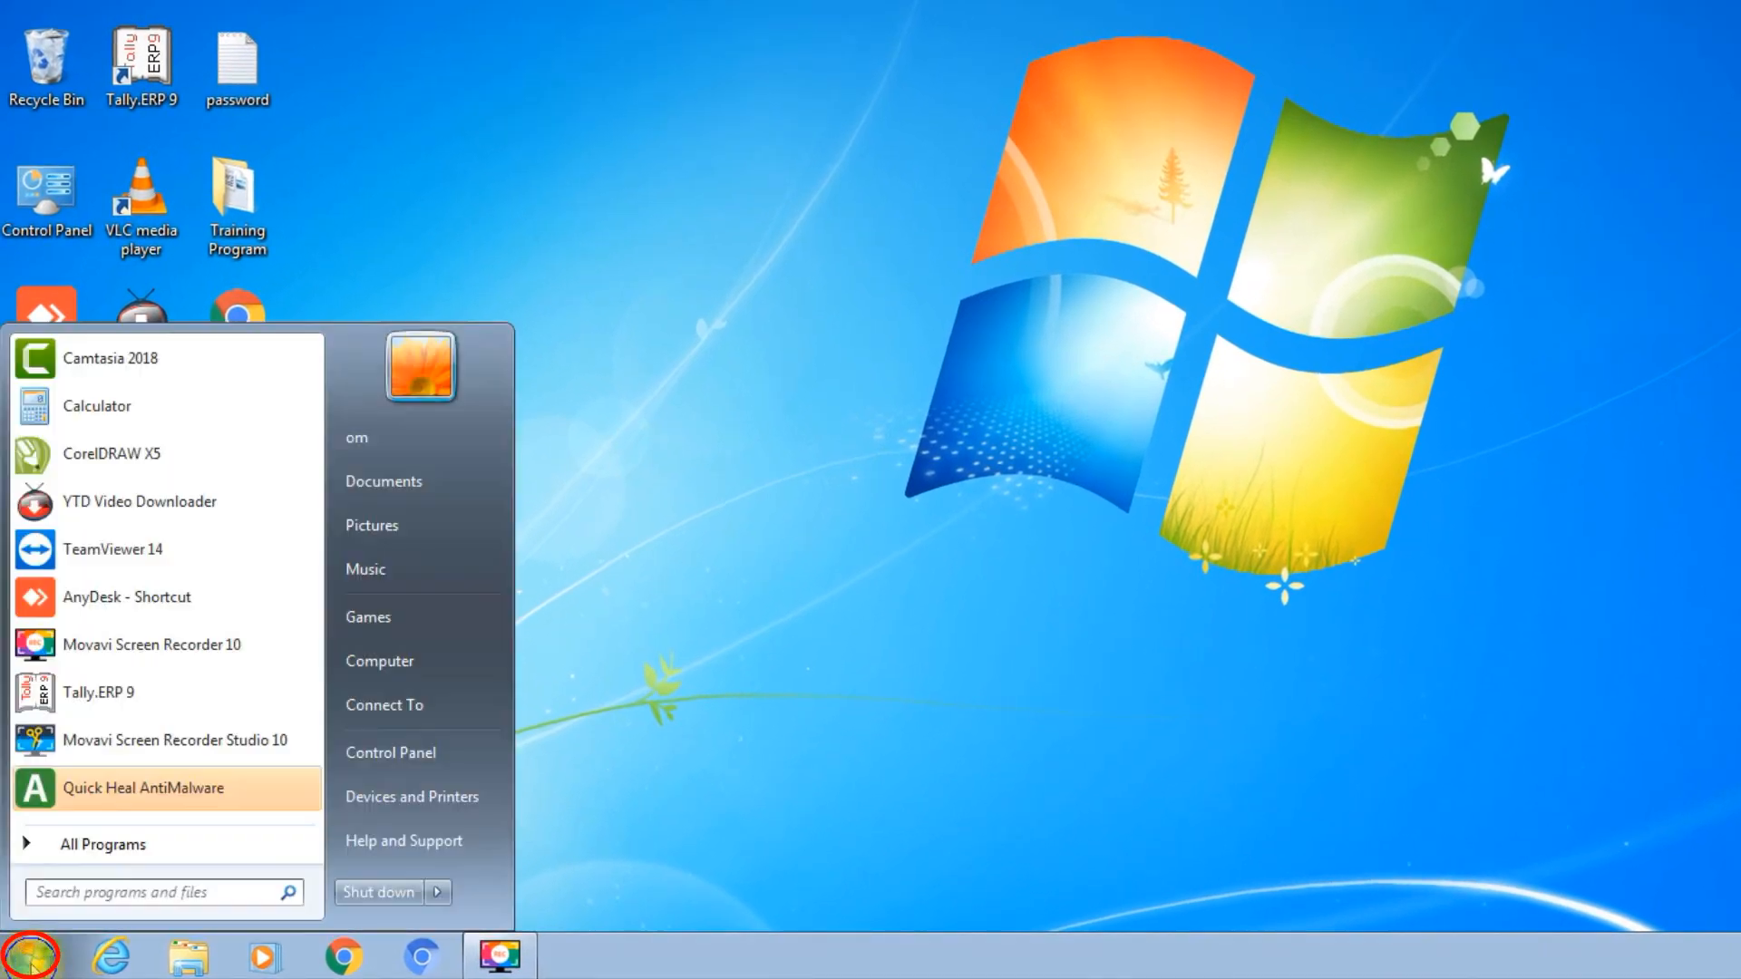
{"action": "left_click", "coordinate": [76, 846]}
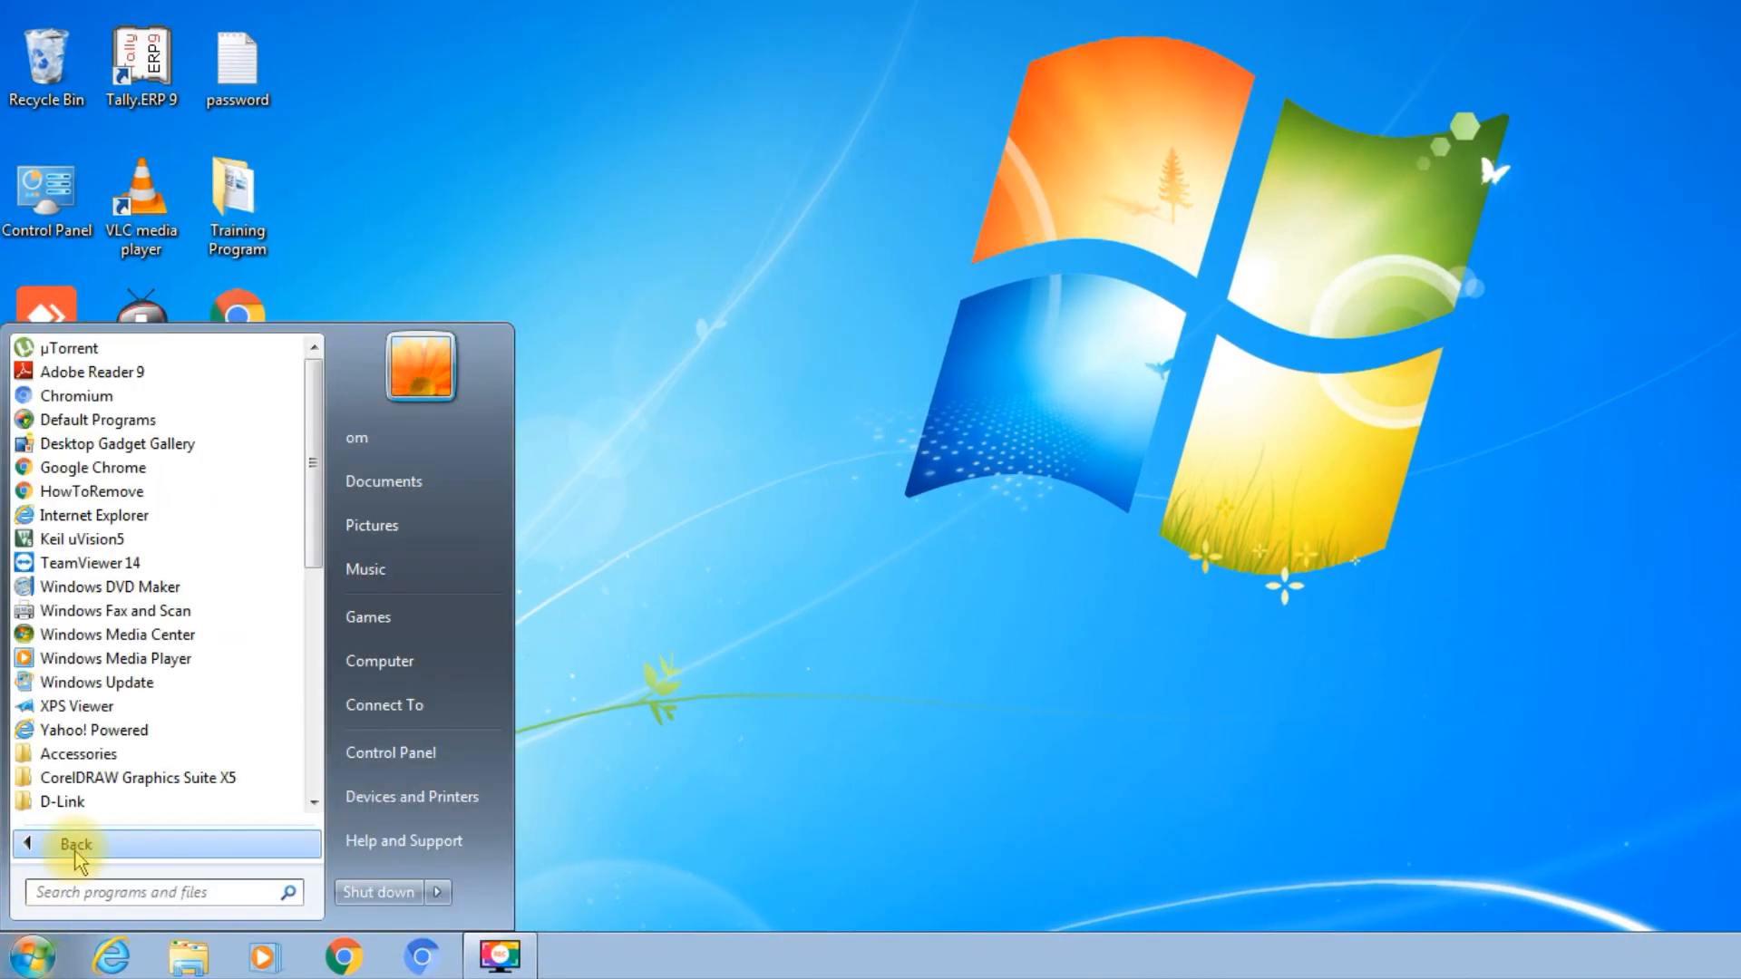
{"action": "left_click", "coordinate": [87, 754]}
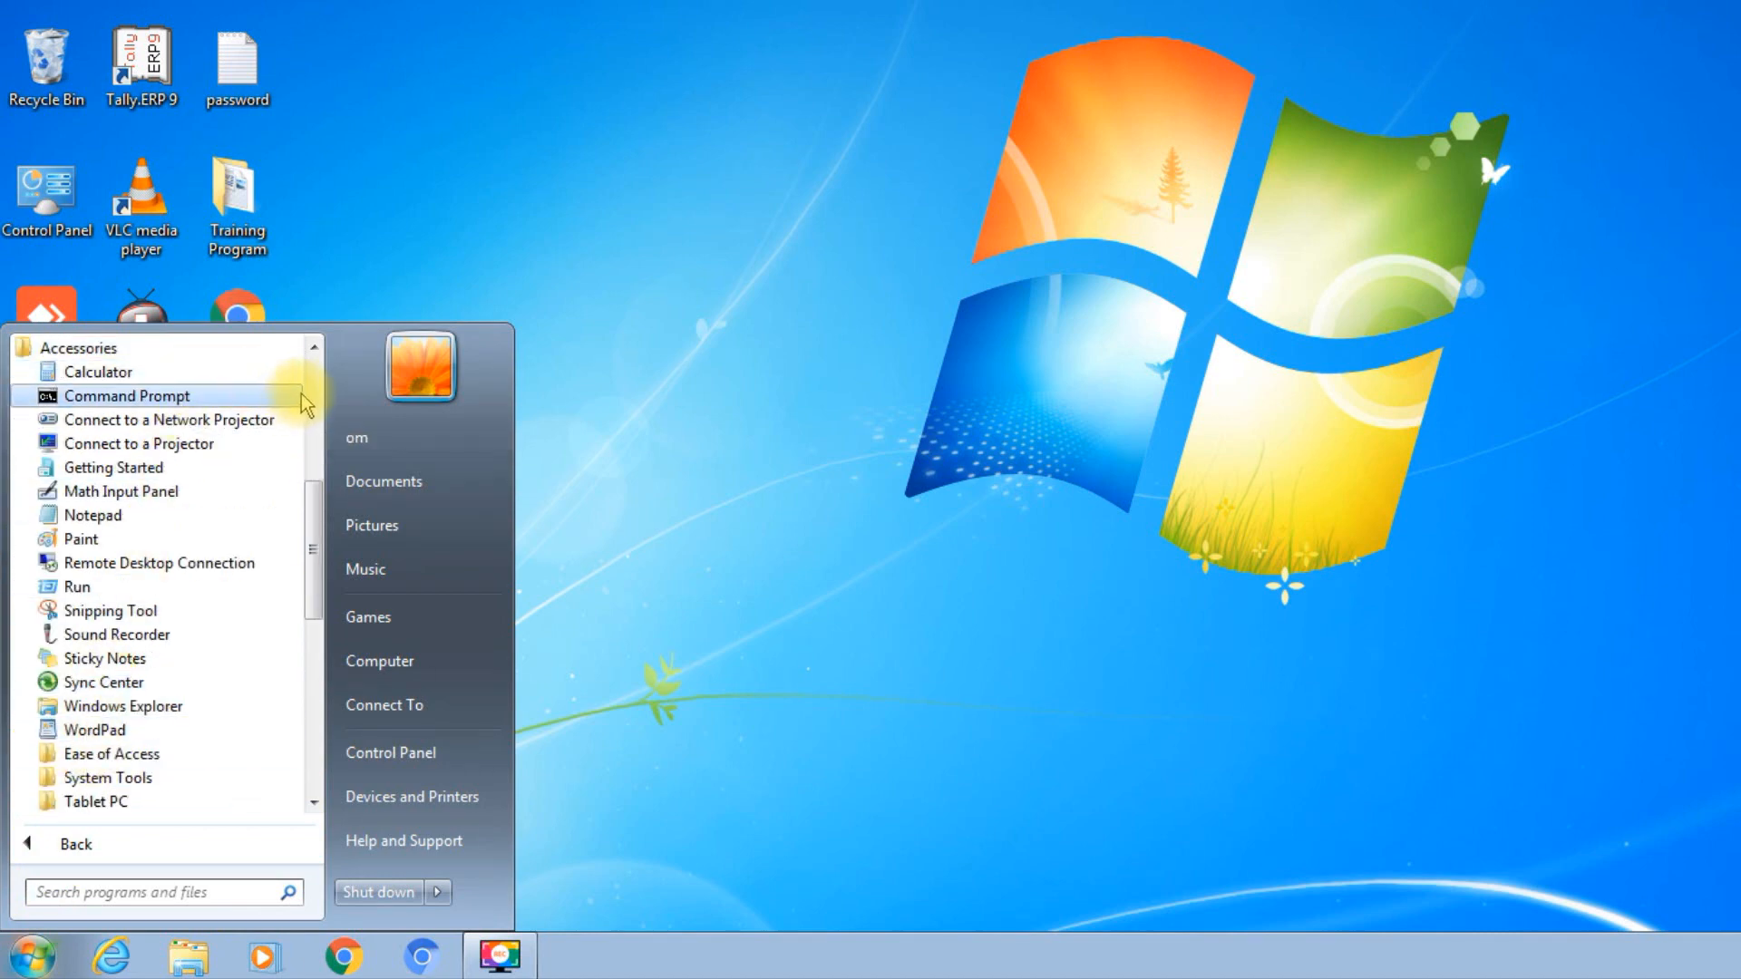
{"action": "left_click_drag", "start_coordinate": [318, 525], "coordinate": [313, 548]}
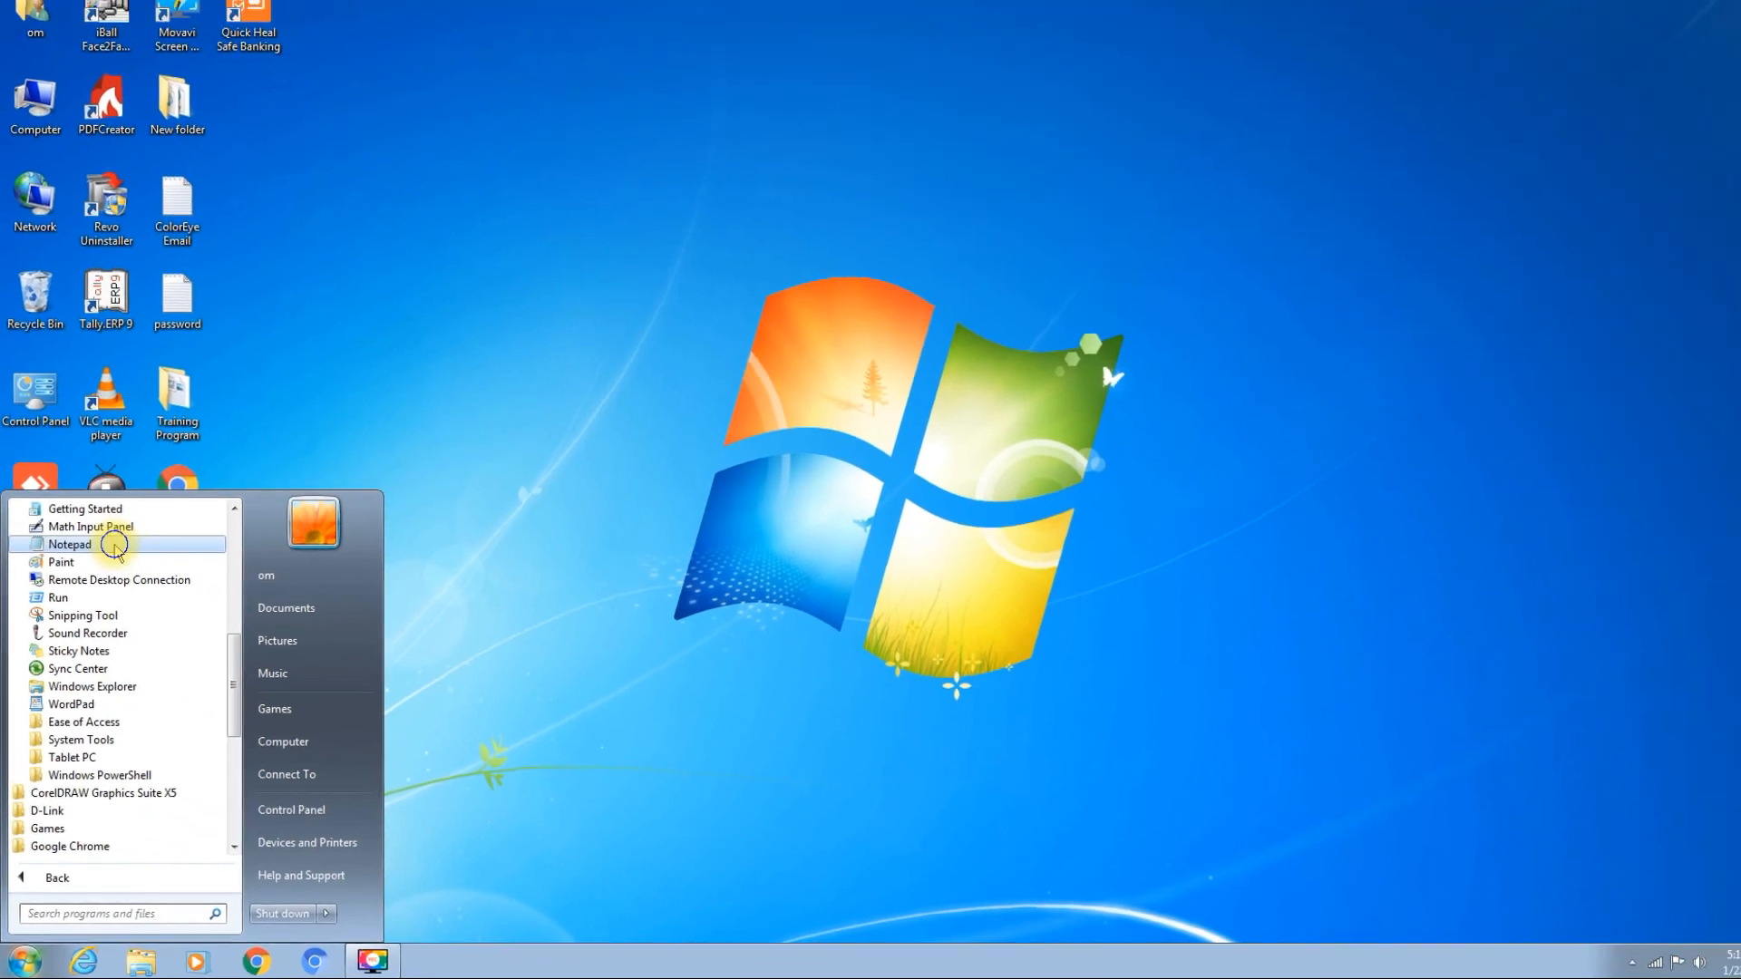
{"action": "left_click", "coordinate": [150, 433]}
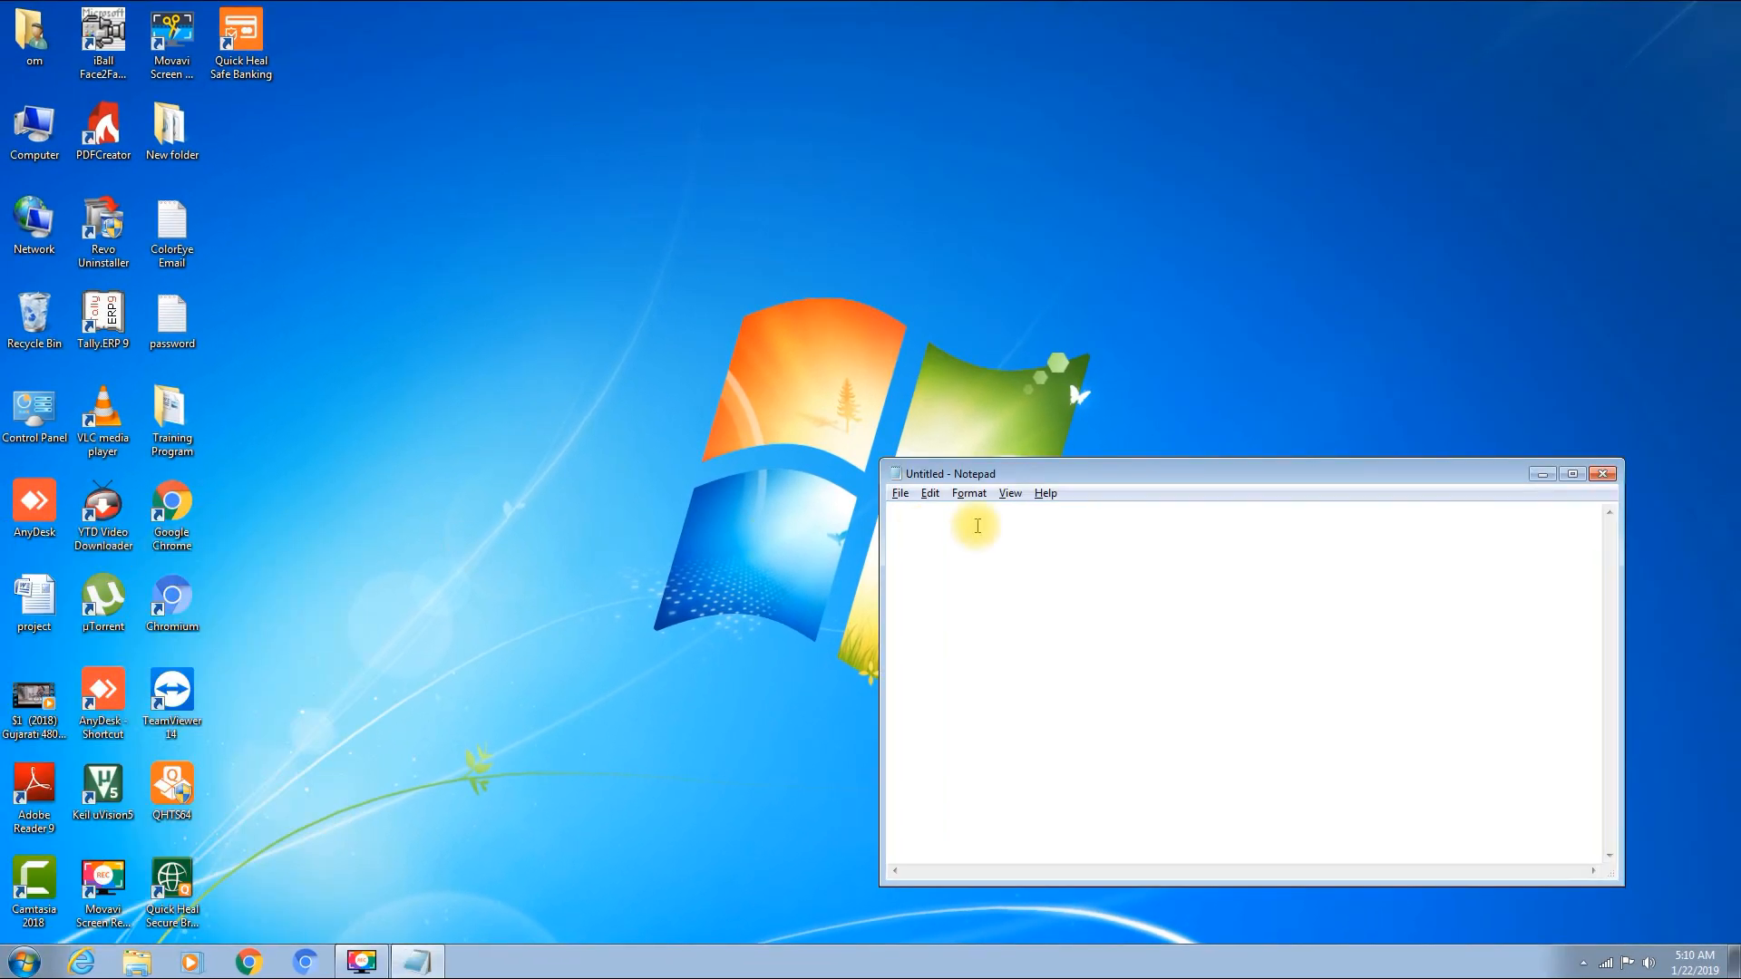
{"action": "left_click", "coordinate": [1571, 473]}
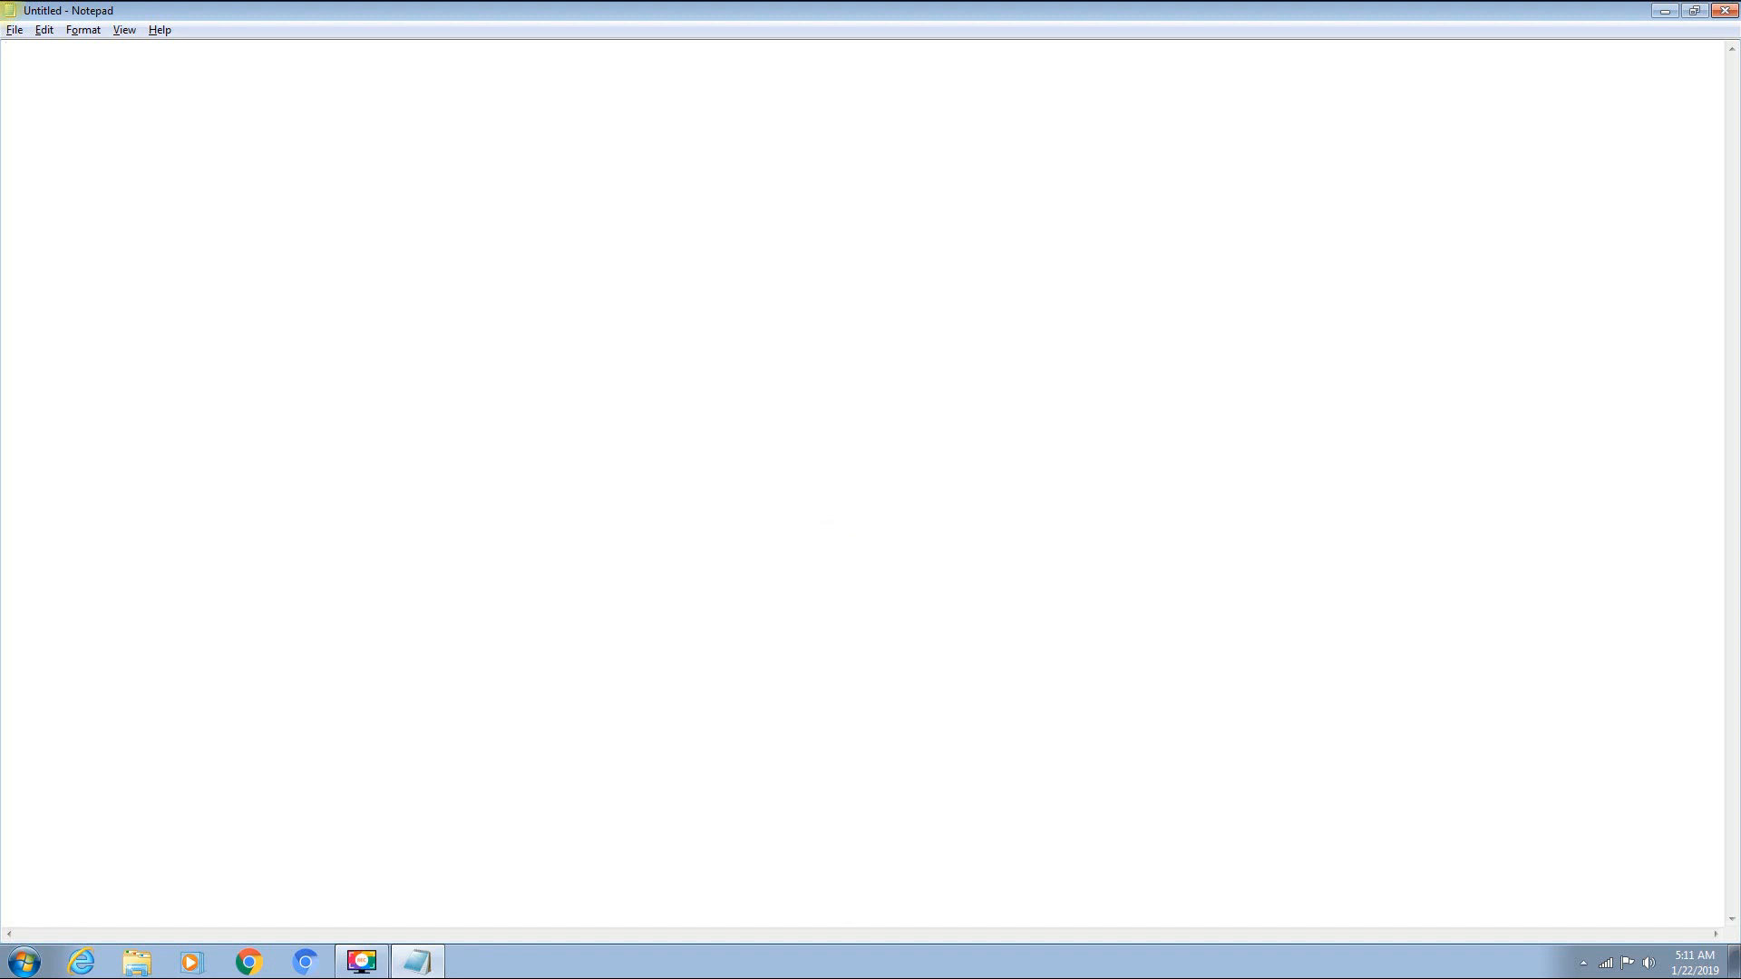
Write "Appoint with" a named contact "to Narayana School", and on the next line "Call" another contact "at Ram Mandir High Scho".
{"action": "type", "text": "Appoint with mr Naveen to Narayana School "}
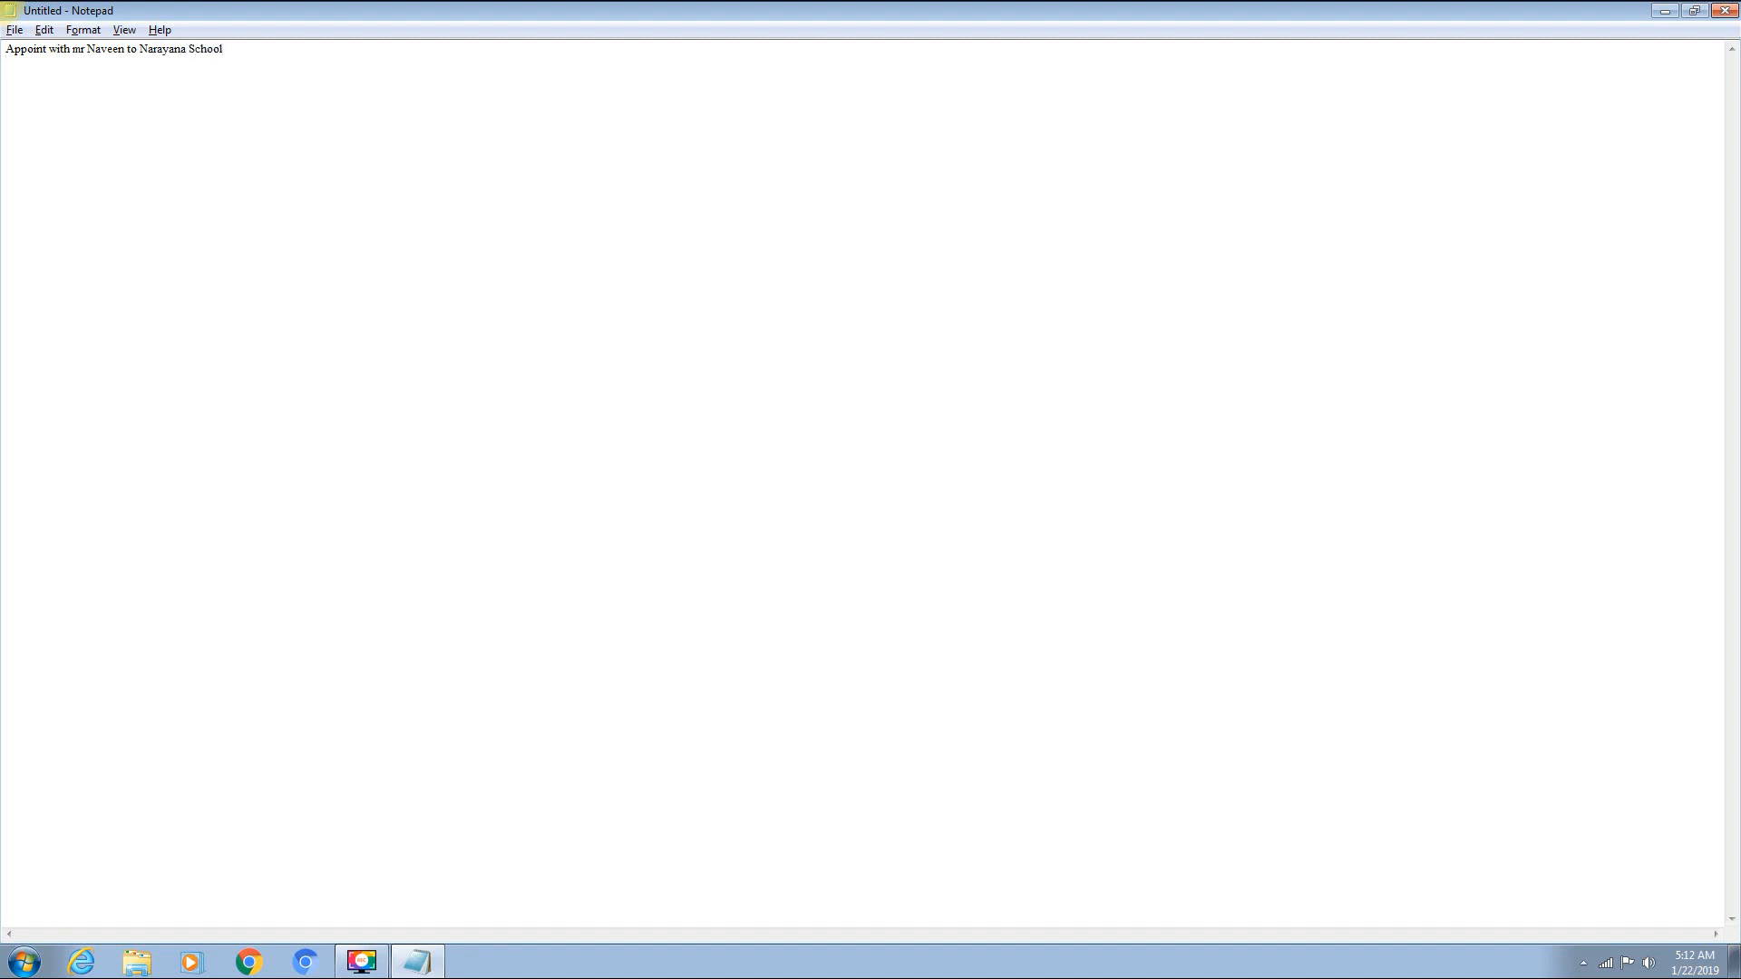
{"action": "type", "text": "Call Mr Viren at Ram Mandh"}
{"action": "key", "text": "BackSpace"}
{"action": "type", "text": "ir h"}
{"action": "key", "text": "BackSpace"}
{"action": "type", "text": "High Scho"}
{"action": "key", "text": "Return"}
Write a third line reading "Collect Payment from" followed by the client company's name.
{"action": "type", "text": "Collect "}
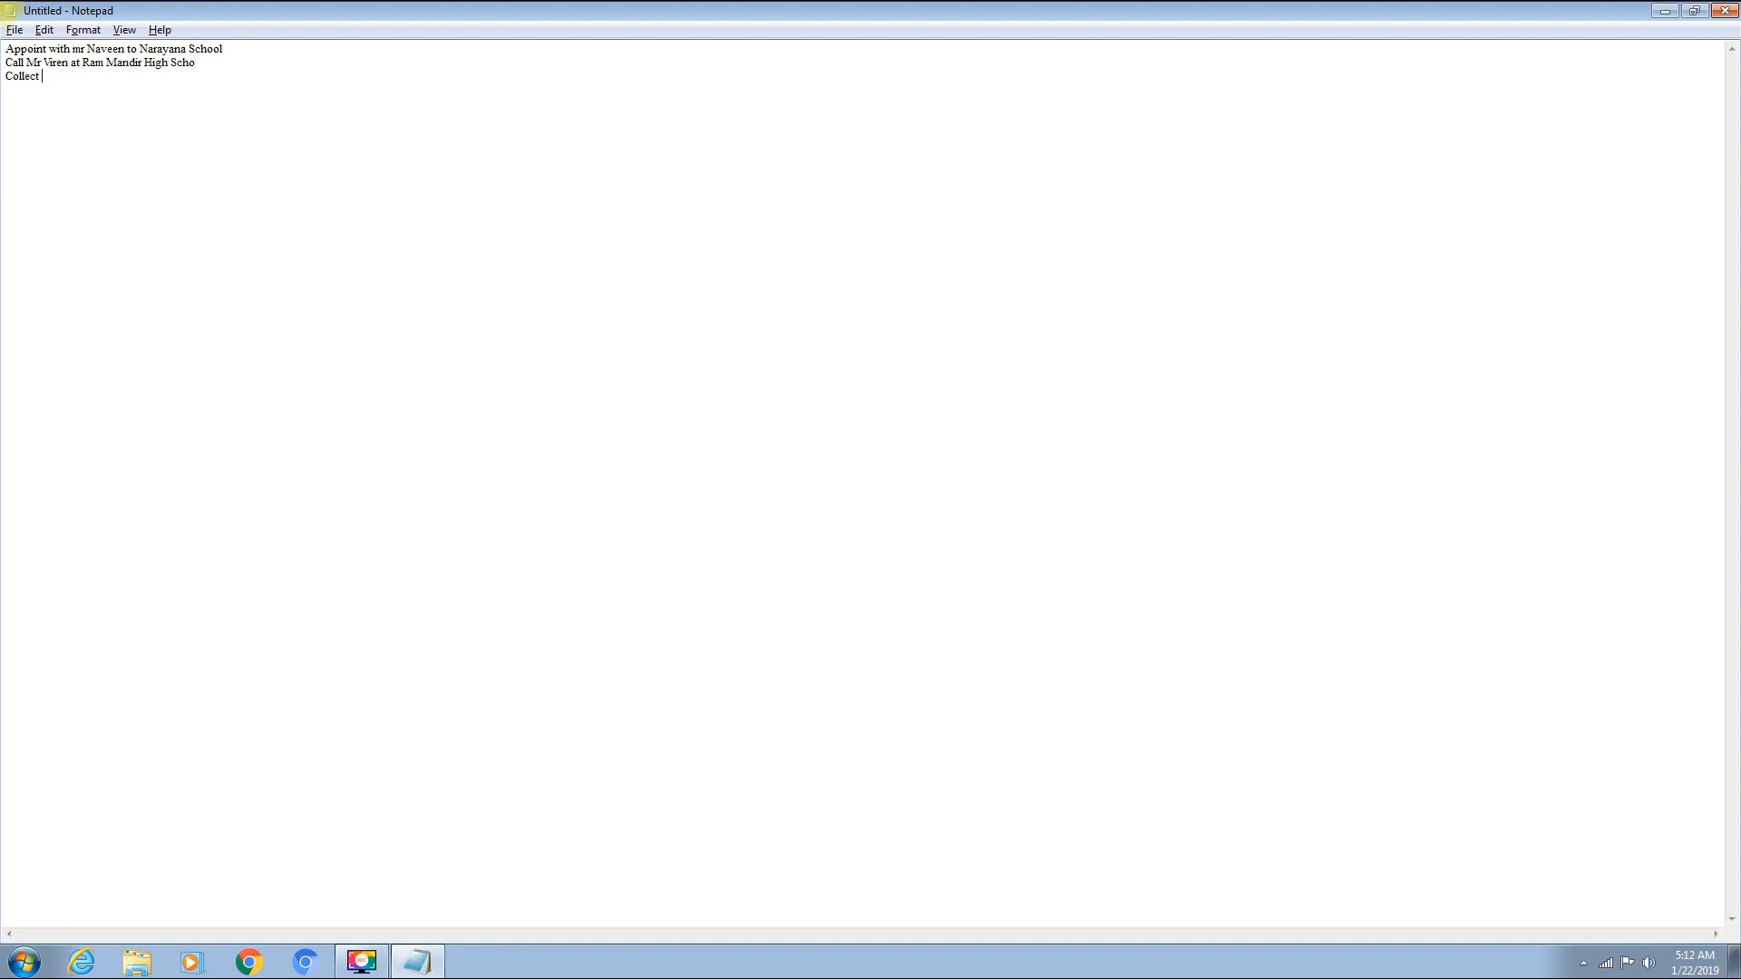
{"action": "type", "text": "Payment "}
{"action": "type", "text": "from"}
{"action": "type", "text": " Mr.Sh"}
{"action": "type", "text": "a"}
{"action": "type", "text": "h &"}
{"action": "type", "text": " Com"}
{"action": "type", "text": "pamy"}
{"action": "key", "text": "BackSpace"}
{"action": "key", "text": "BackSpace"}
{"action": "type", "text": "ny"}
Insert the current time and date on a new line above the notes, and insert them again two lines below.
{"action": "key", "text": "Up"}
{"action": "key", "text": "Up"}
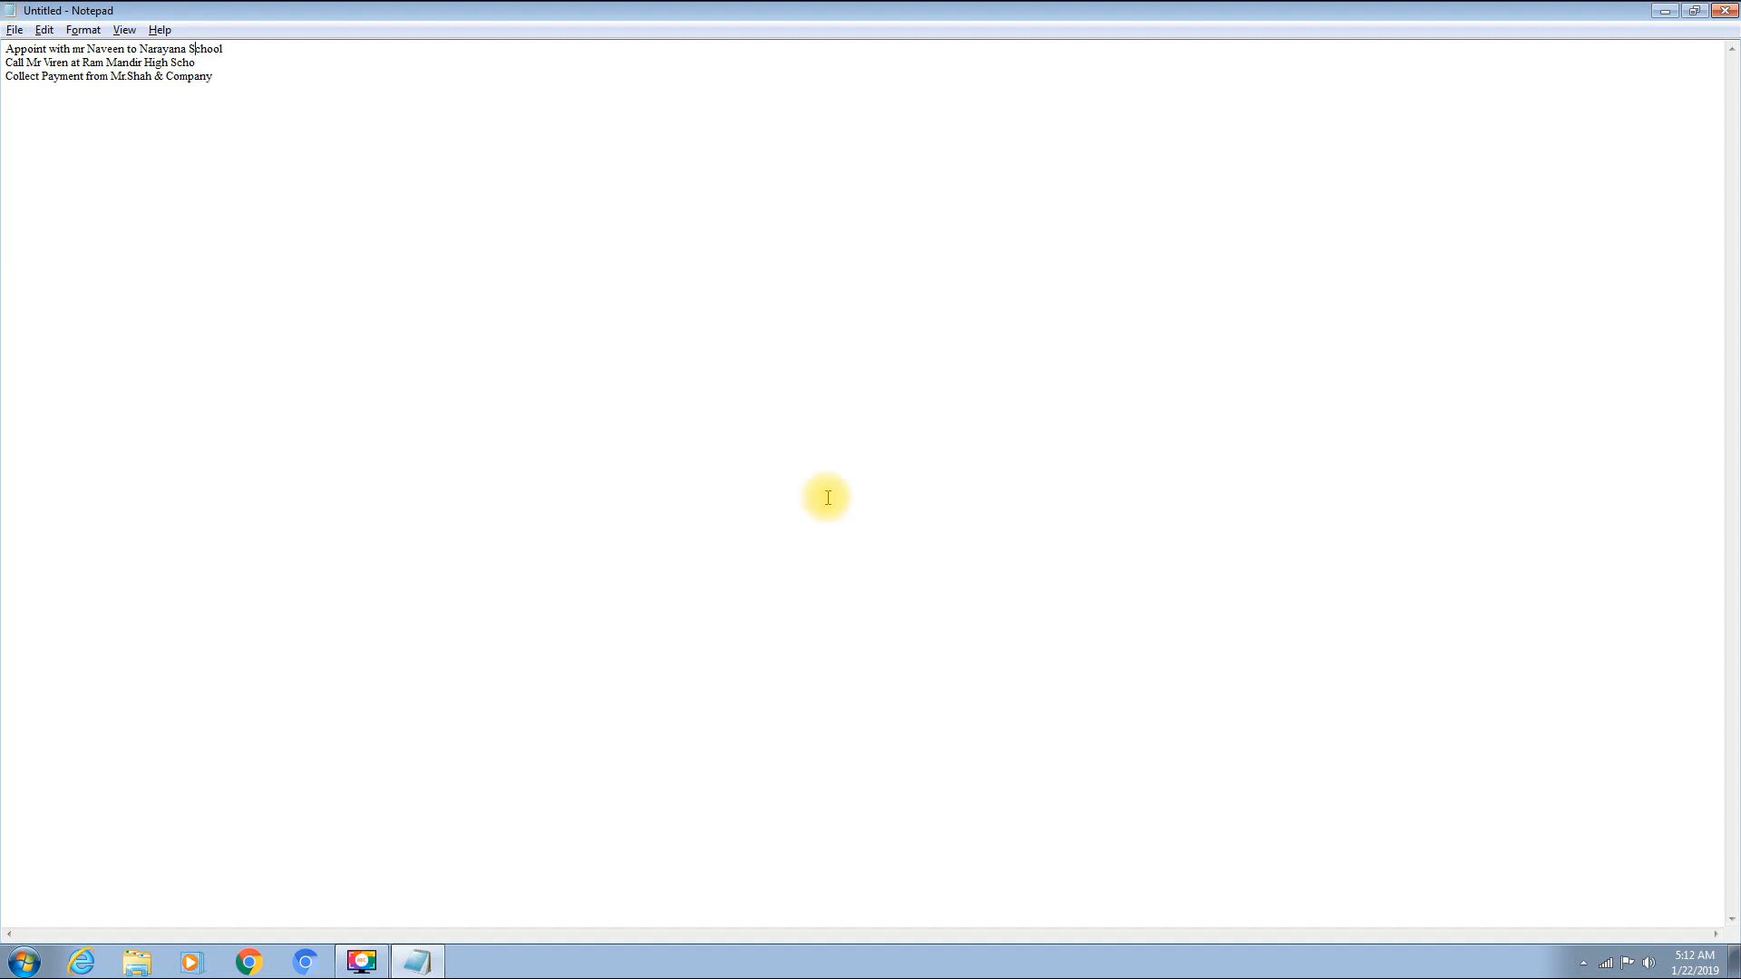
{"action": "key", "text": "Return"}
{"action": "key", "text": "Up"}
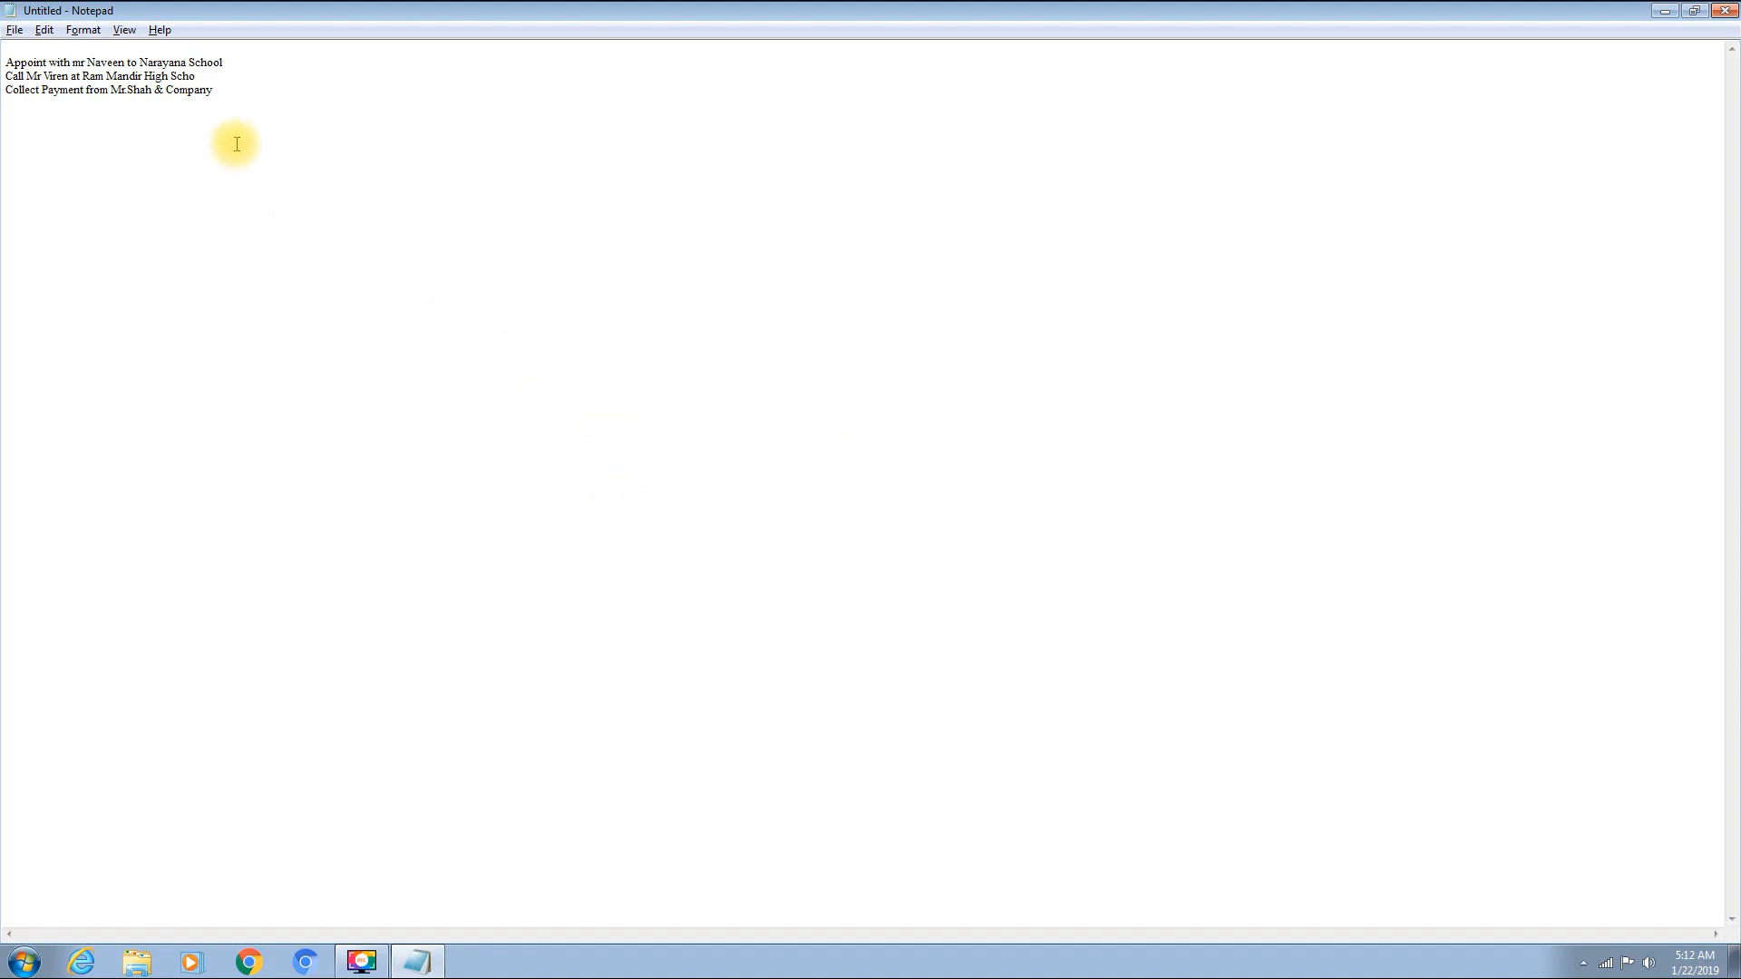
{"action": "key", "text": "F5"}
{"action": "key", "text": "Return"}
{"action": "key", "text": "Return"}
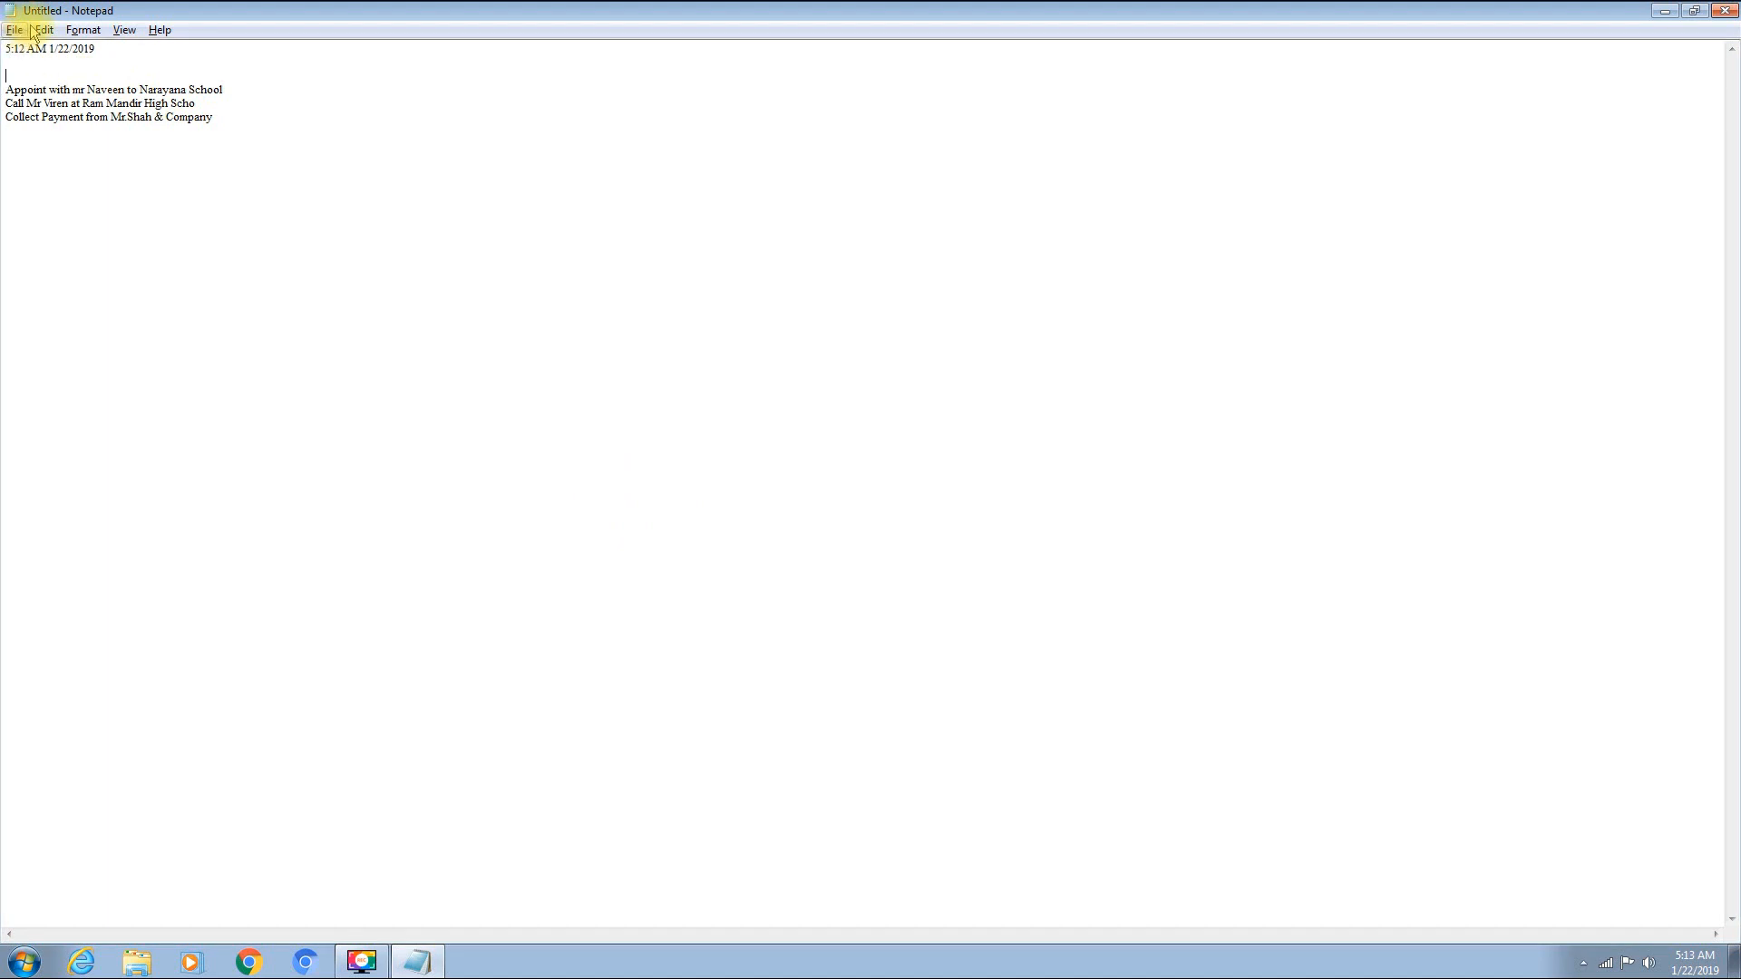
{"action": "left_click", "coordinate": [44, 30]}
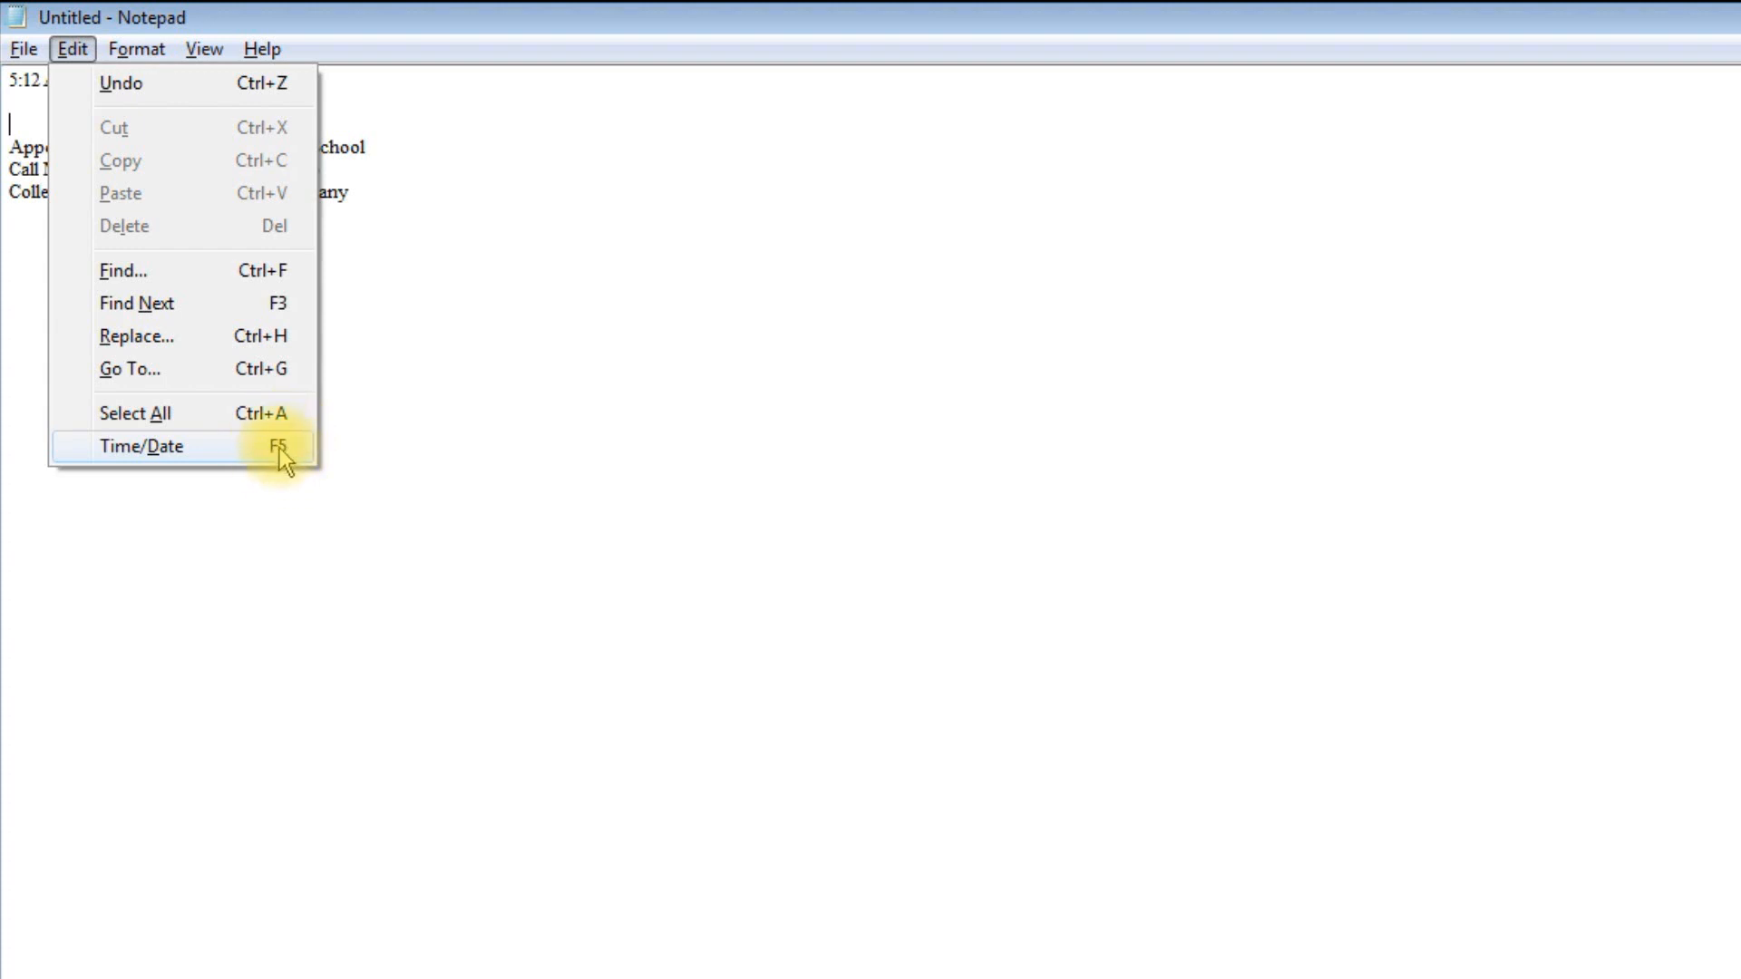
{"action": "left_click", "coordinate": [179, 450]}
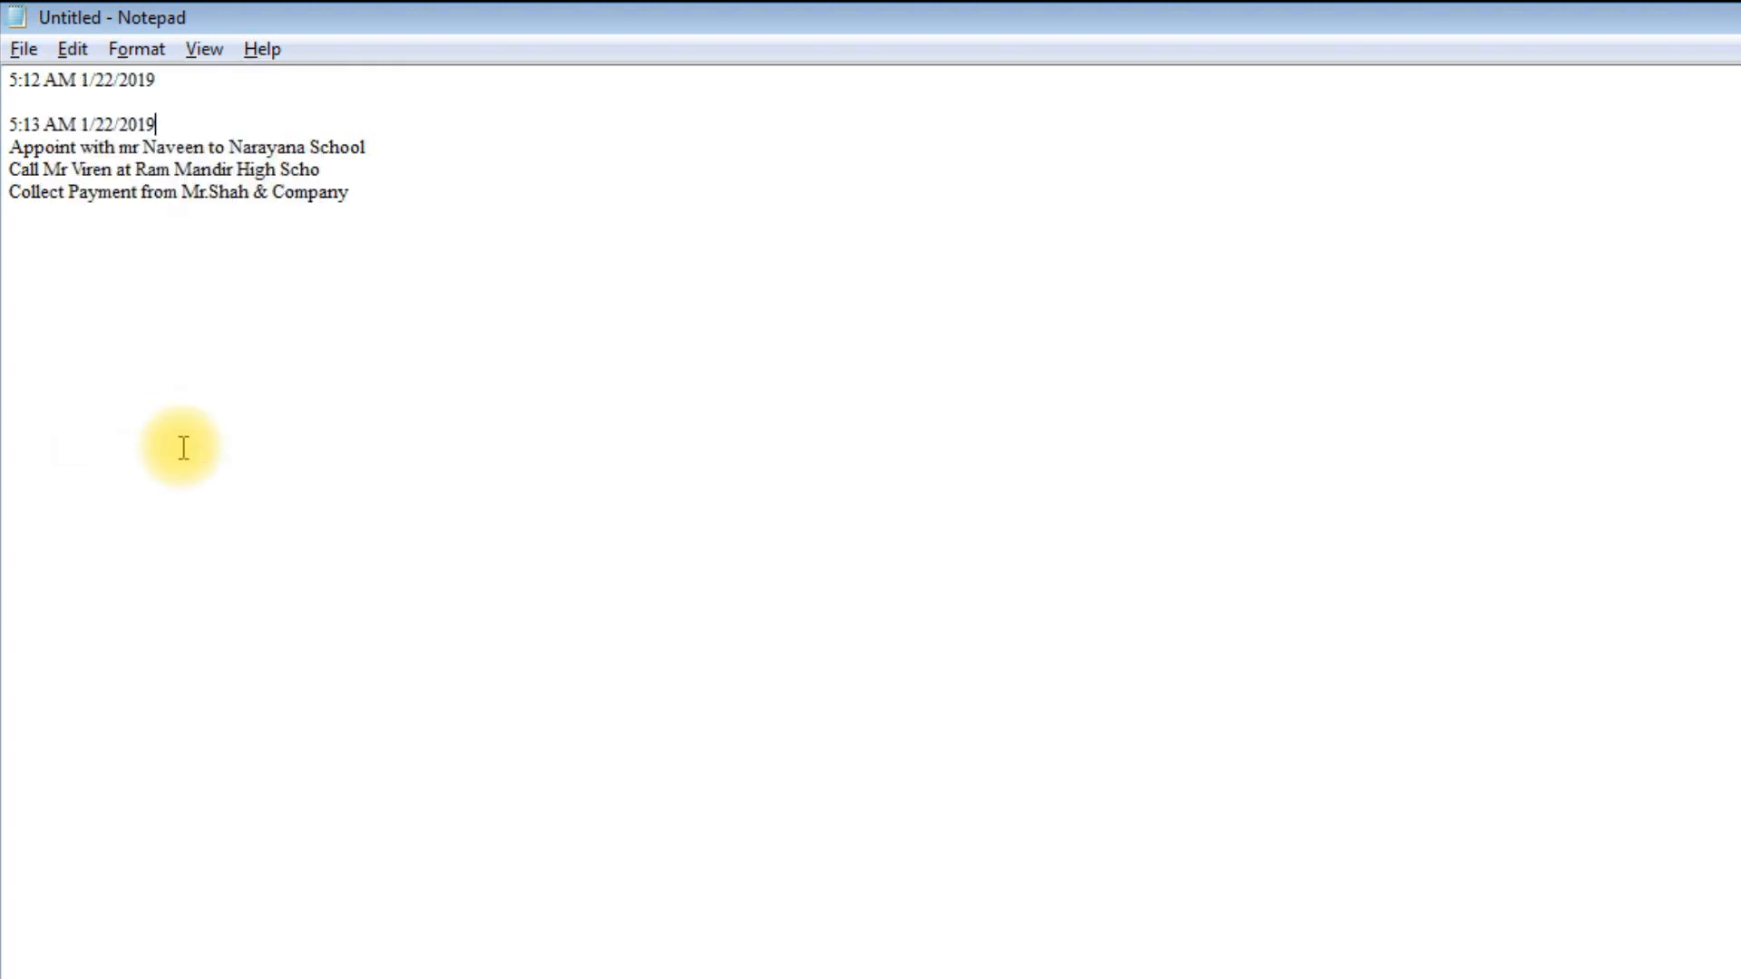
Delete the second time and date stamp and the blank lines above the appointment note.
{"action": "key", "text": "shift+Home"}
{"action": "key", "text": "BackSpace"}
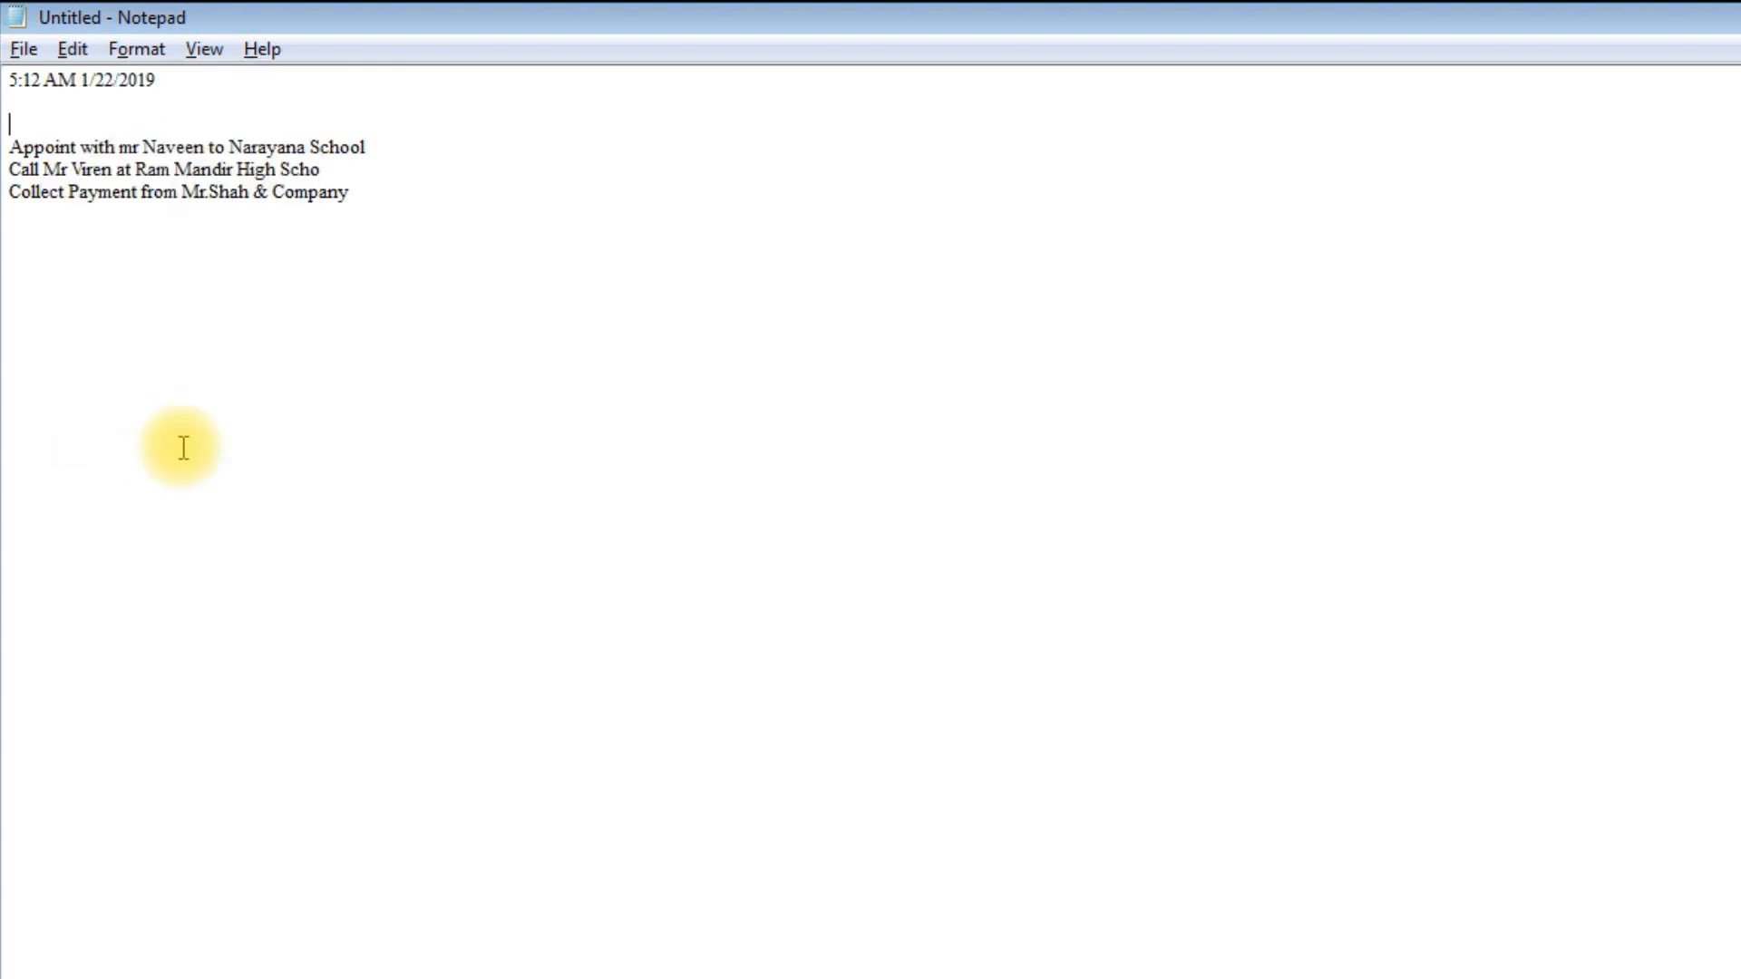
{"action": "key", "text": "BackSpace"}
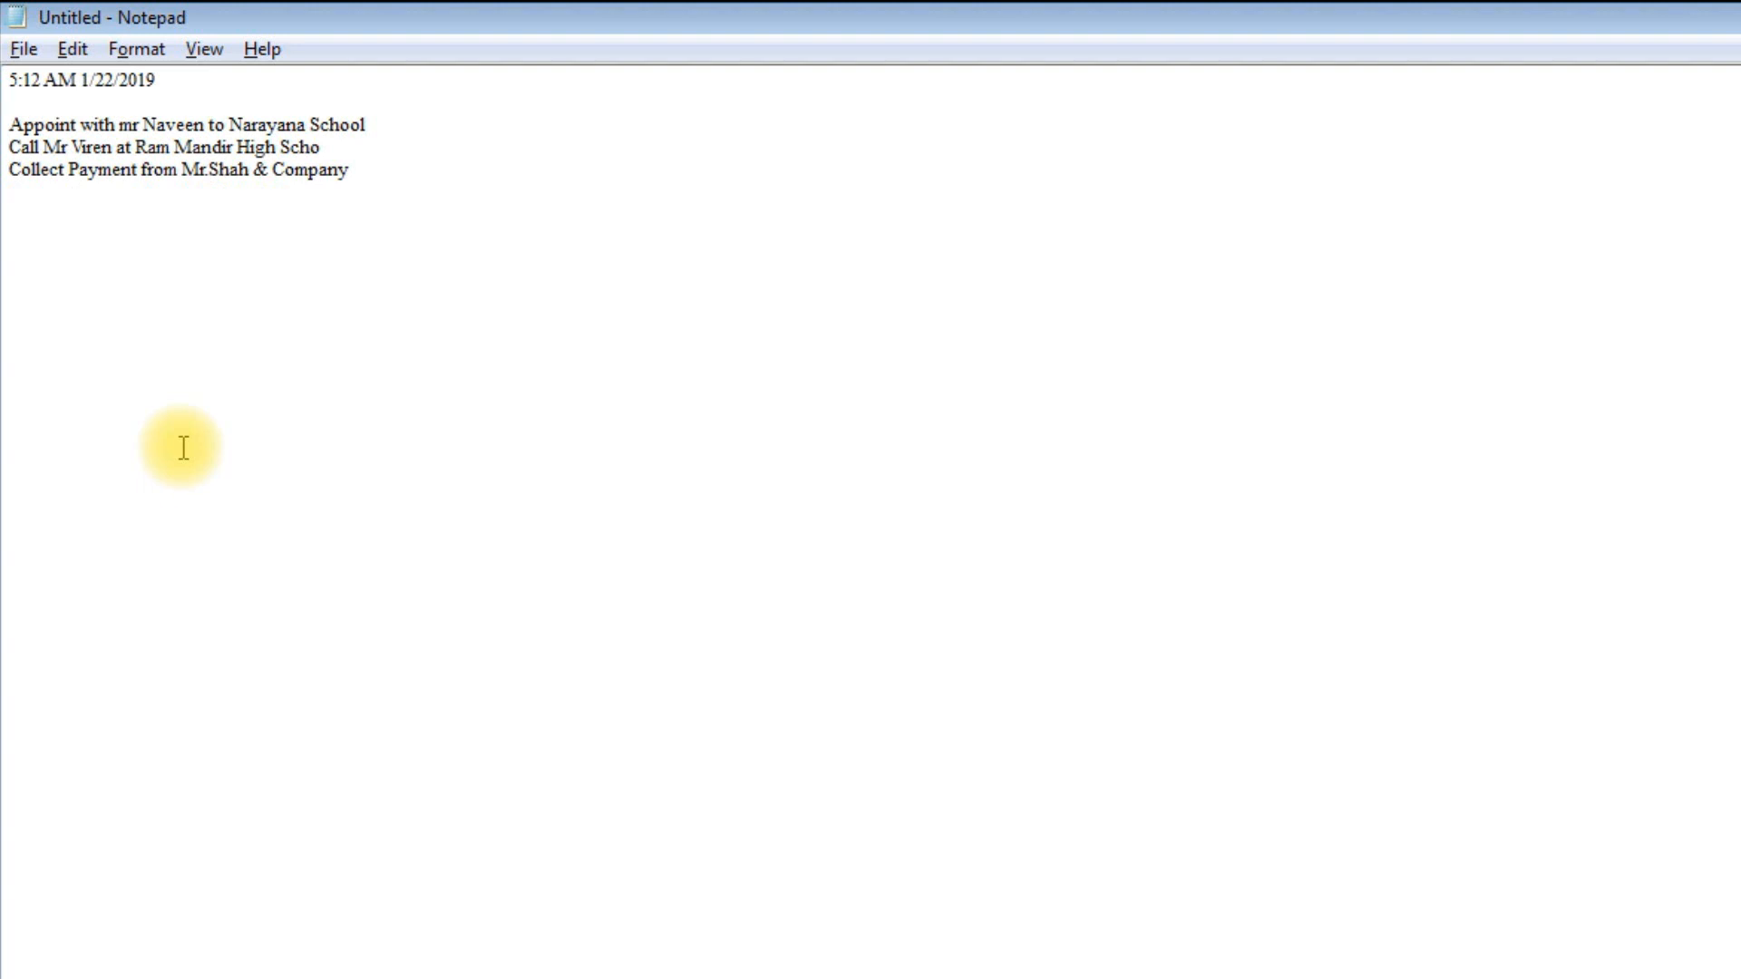
{"action": "key", "text": "BackSpace"}
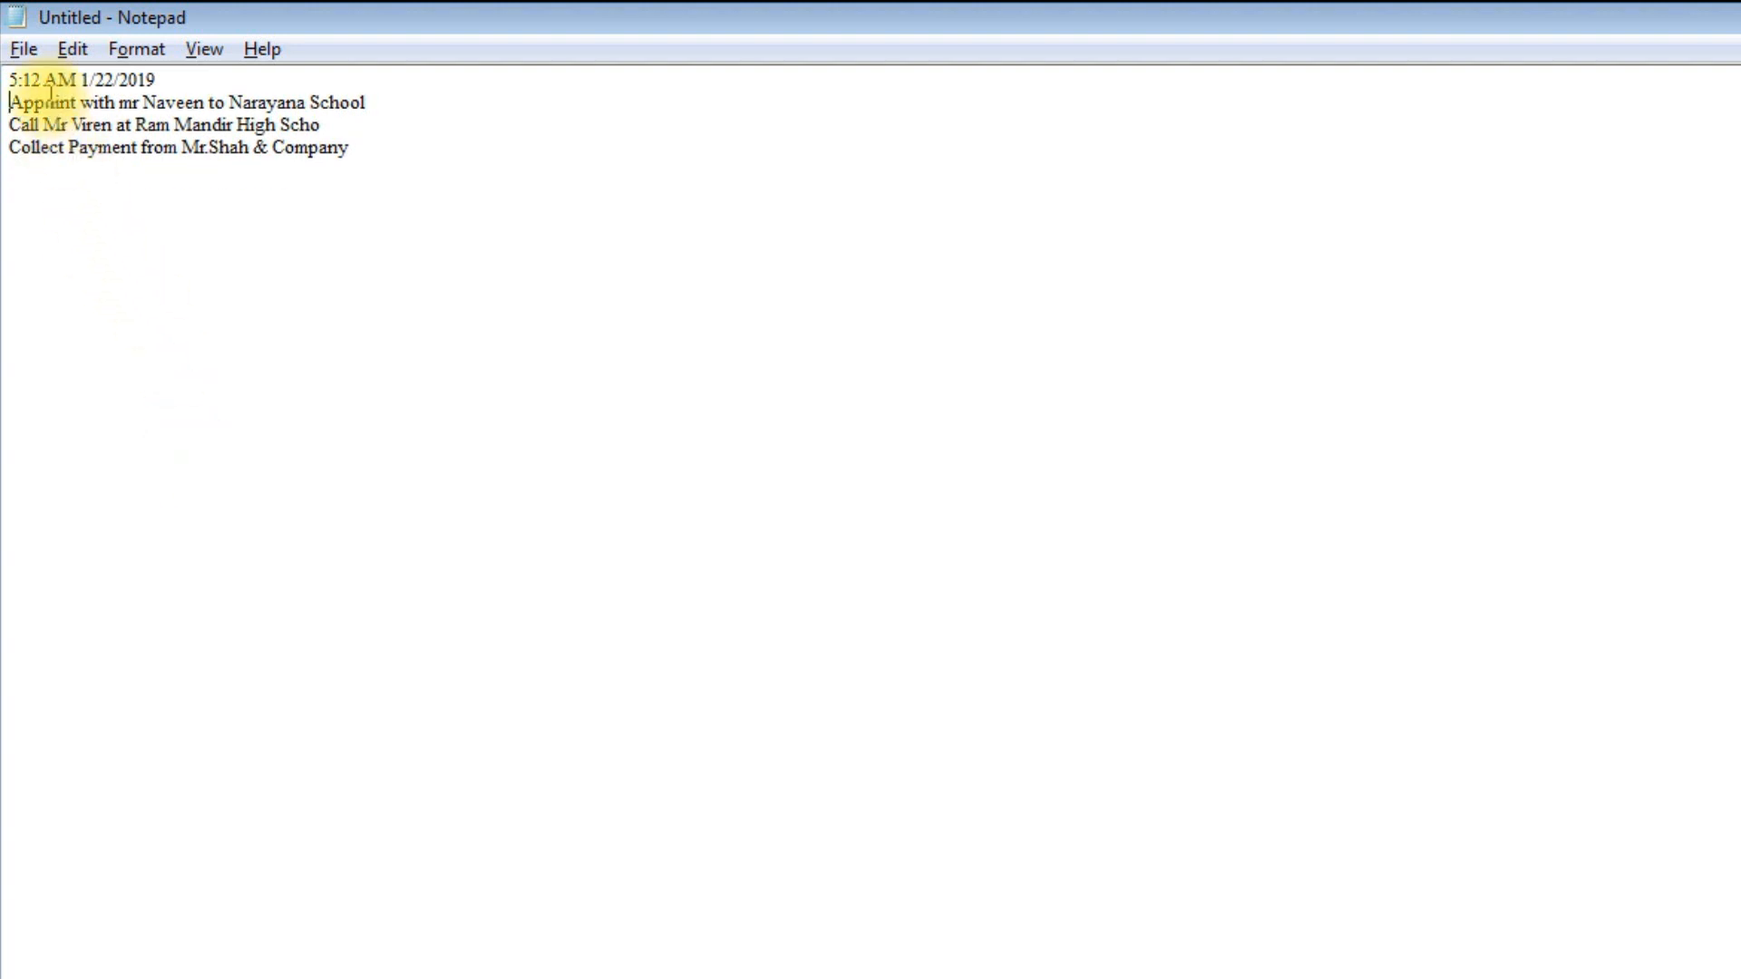
{"action": "left_click", "coordinate": [35, 51]}
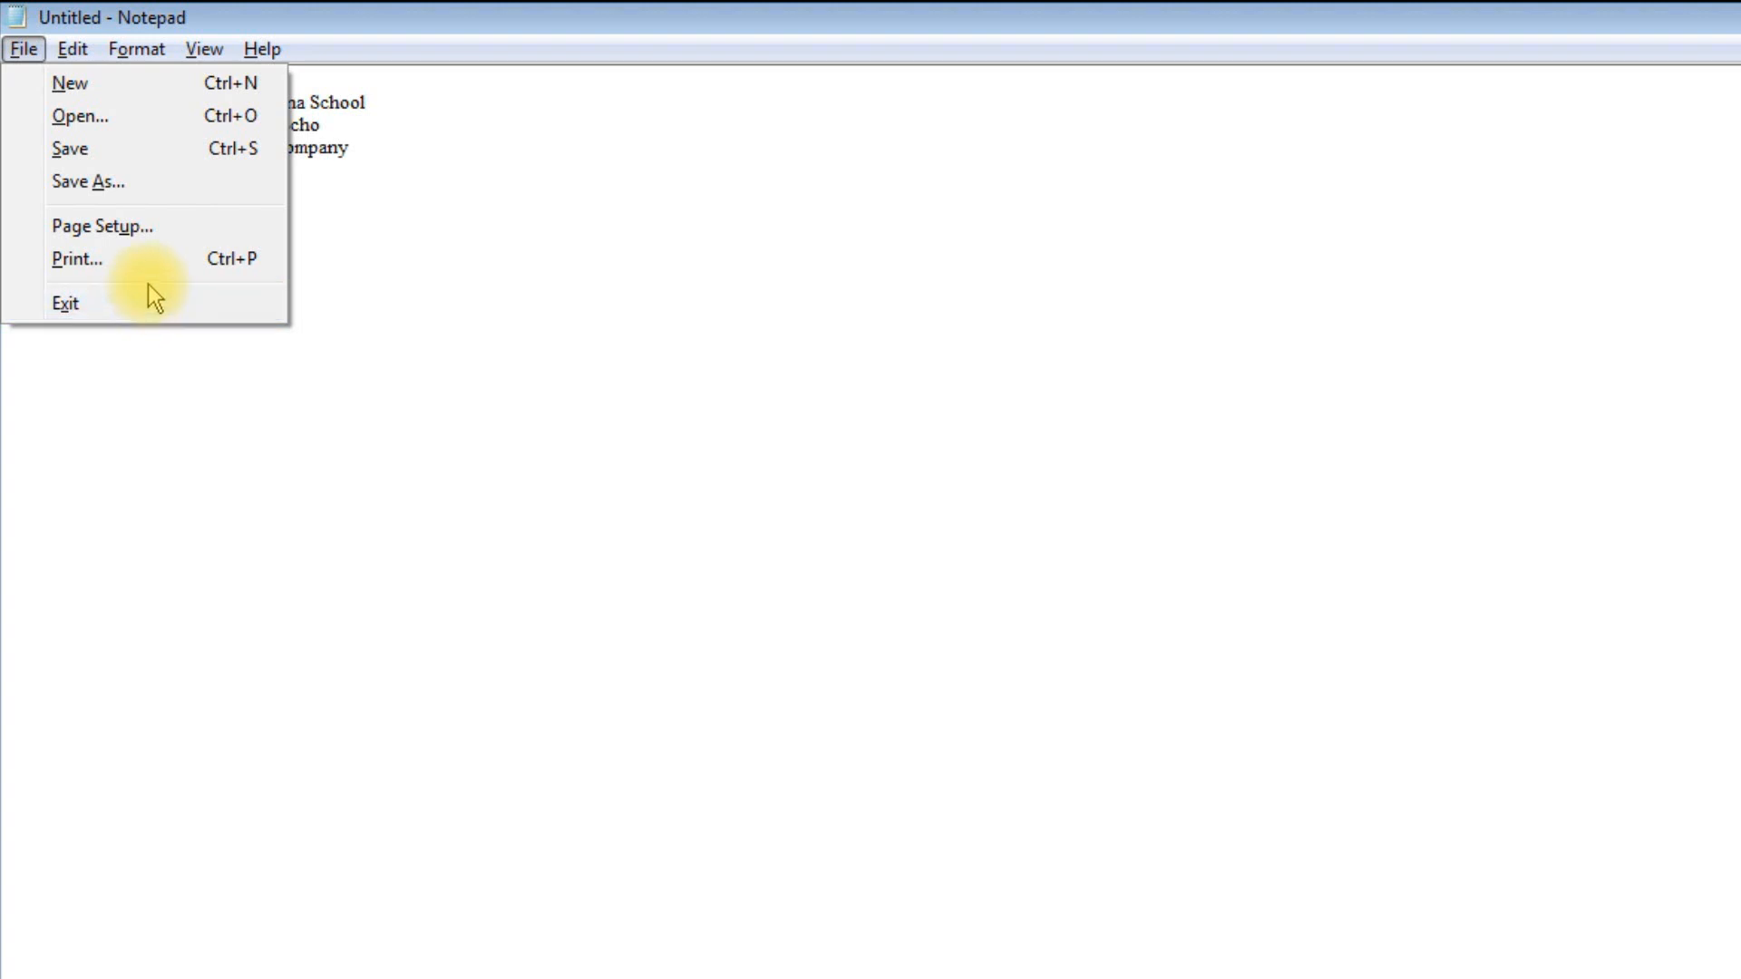
{"action": "mouse_move", "coordinate": [83, 58]}
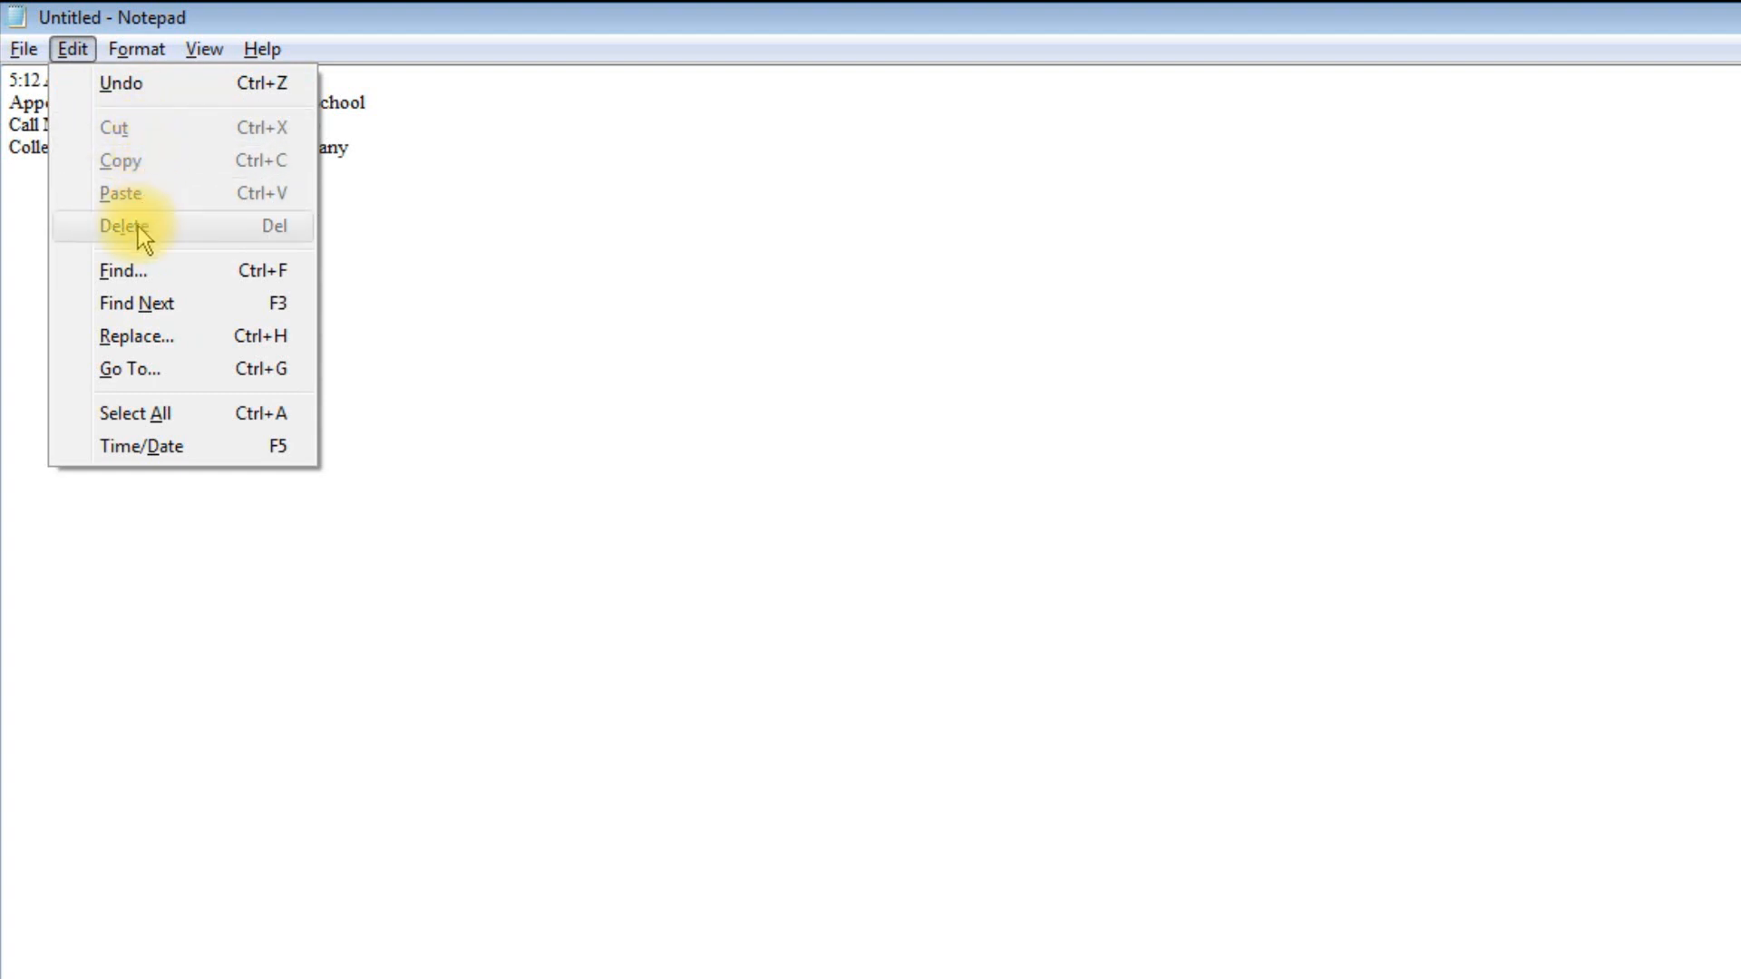
{"action": "left_click", "coordinate": [436, 241]}
Cut the three note lines below the time and date stamp, and undo the edit.
{"action": "left_click_drag", "start_coordinate": [11, 111], "coordinate": [370, 156]}
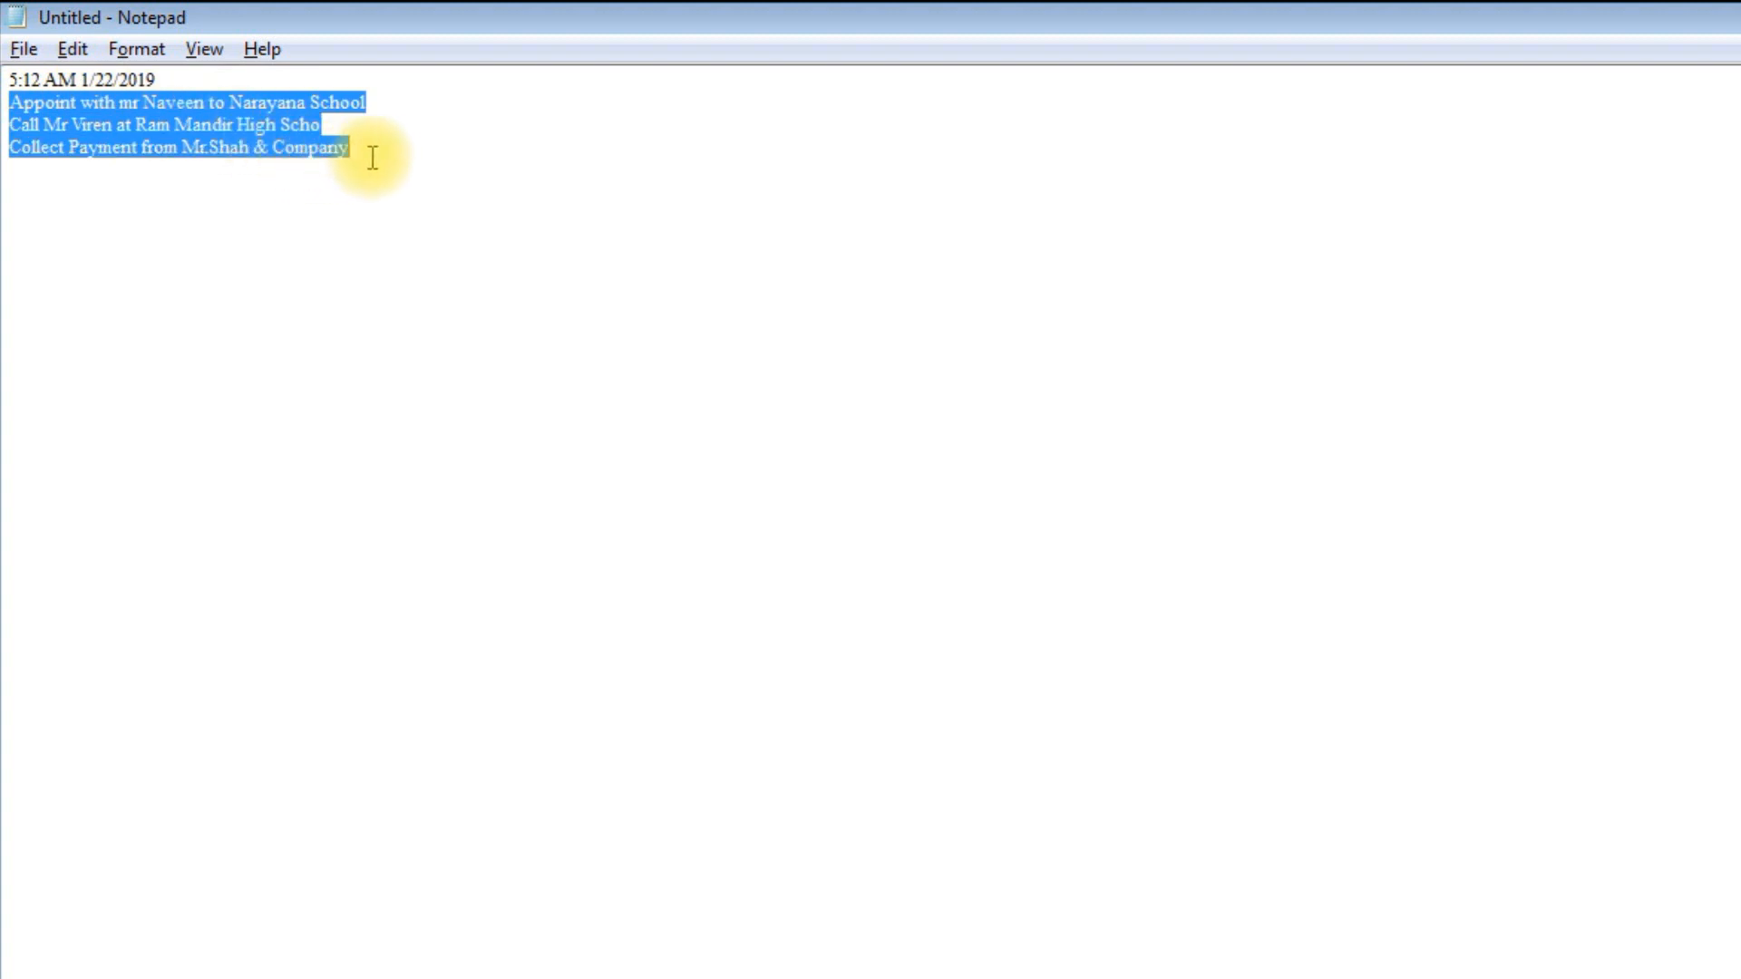
{"action": "left_click", "coordinate": [71, 49]}
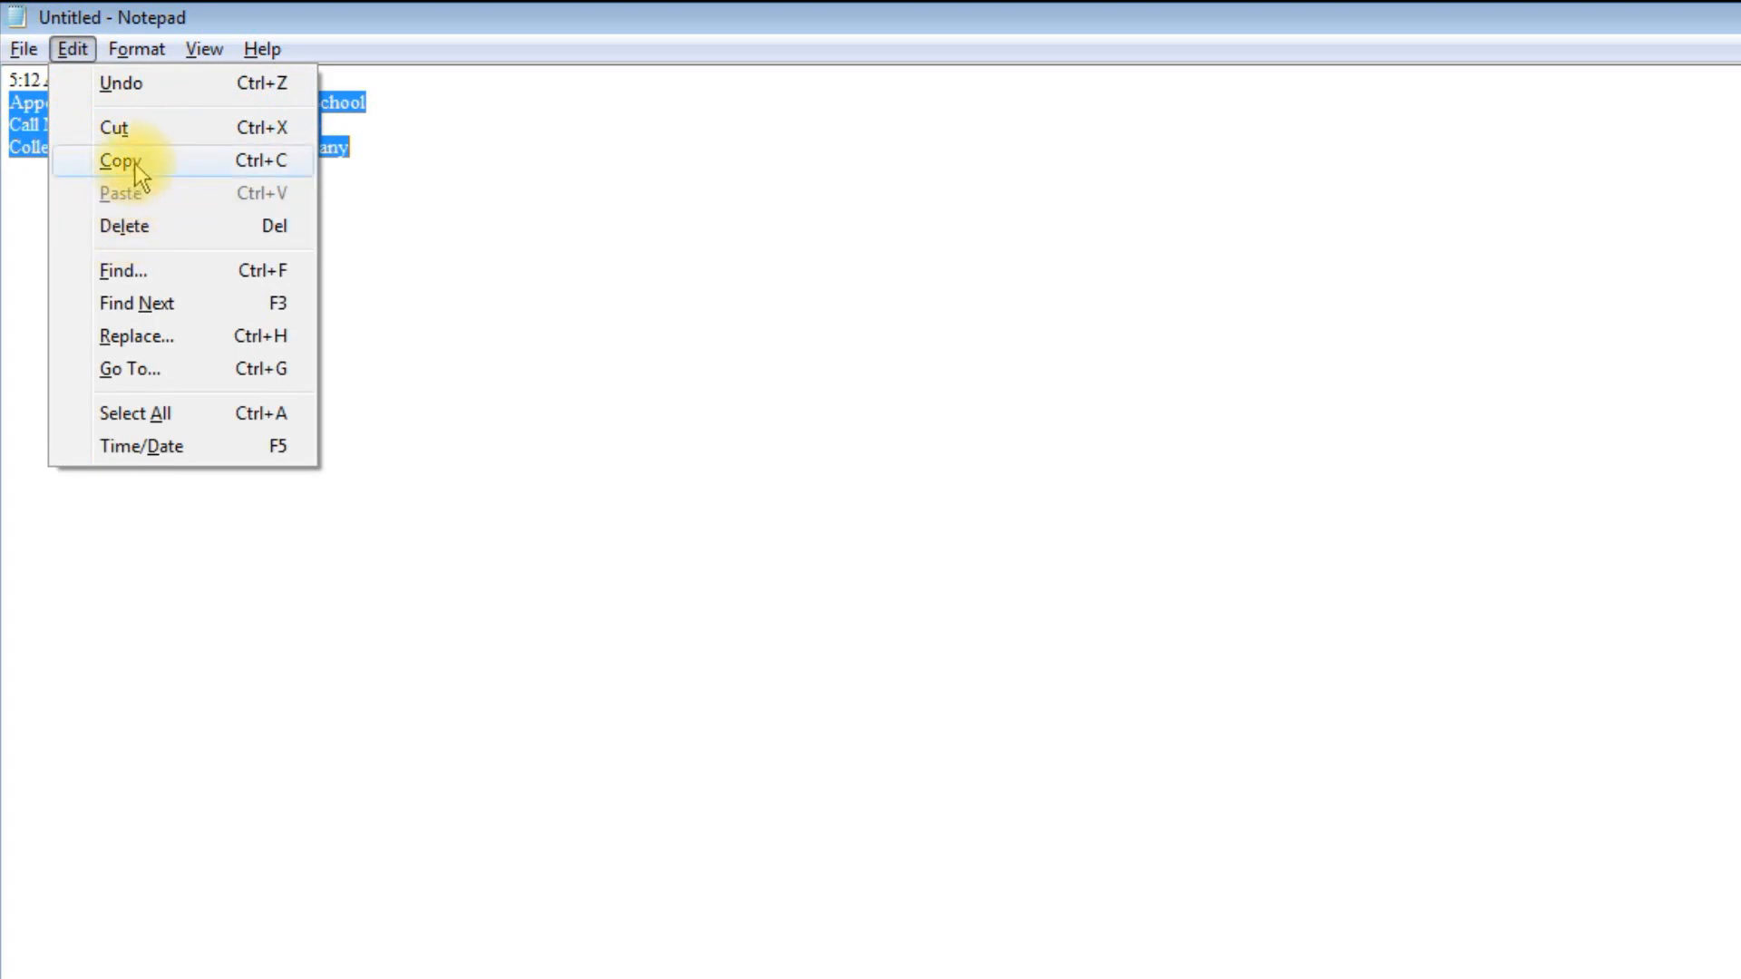
{"action": "left_click", "coordinate": [136, 128]}
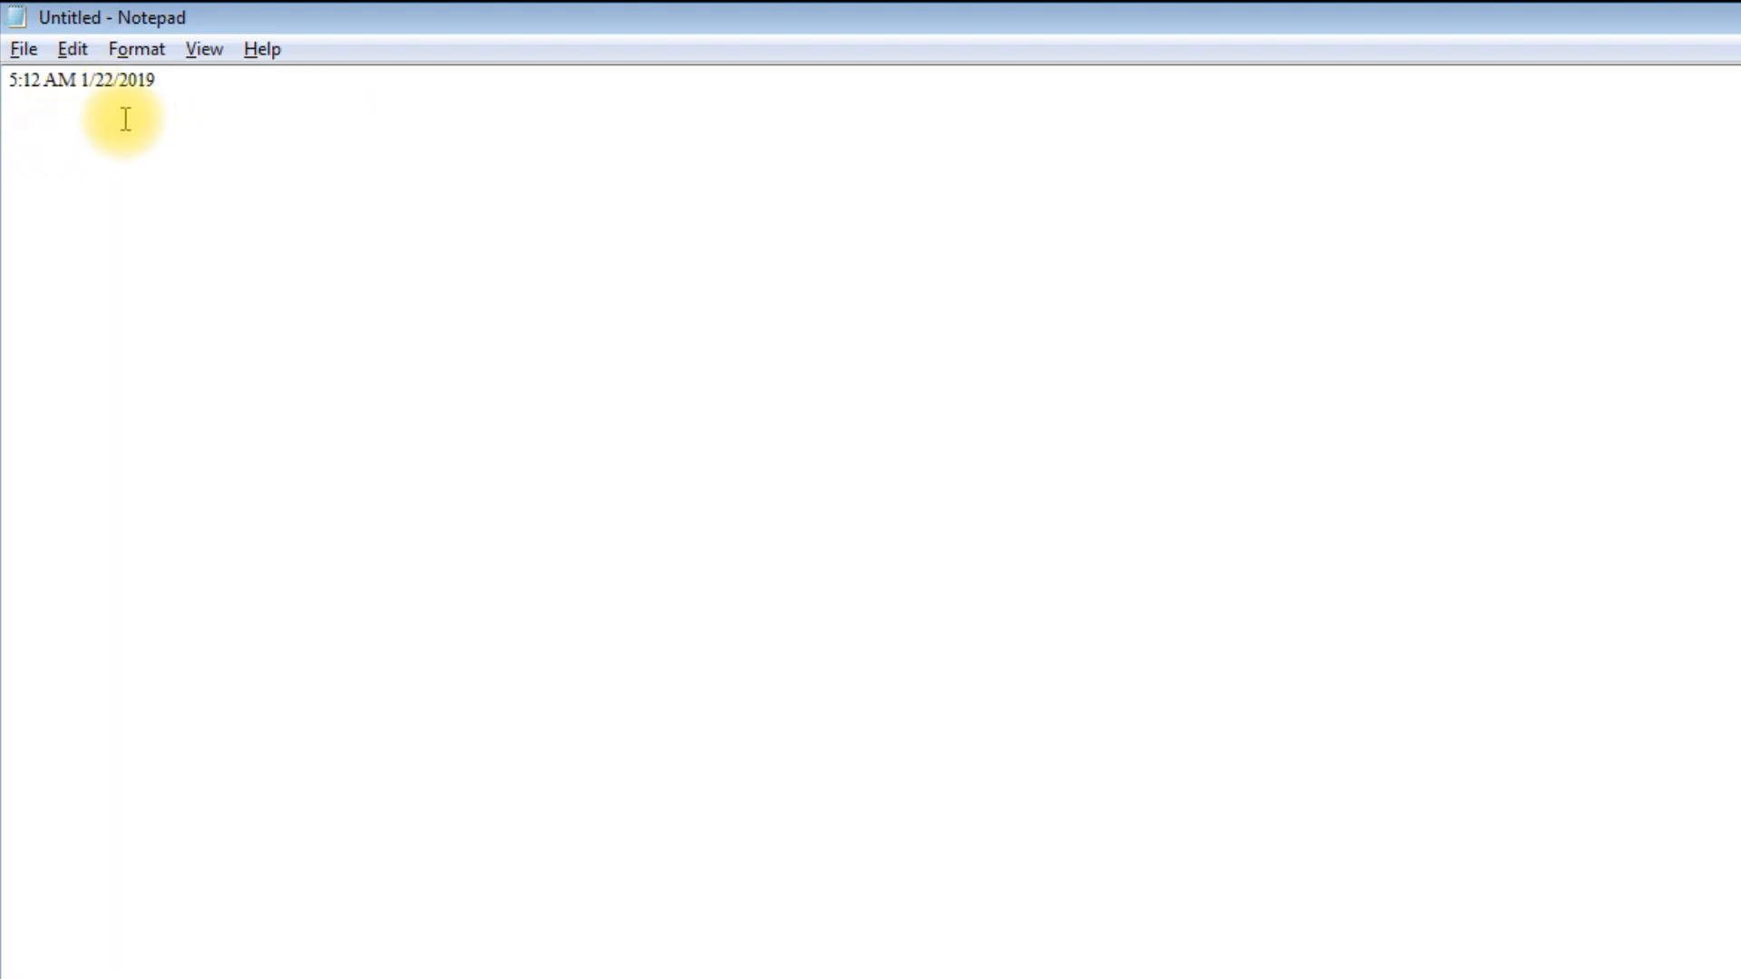
{"action": "left_click", "coordinate": [77, 51]}
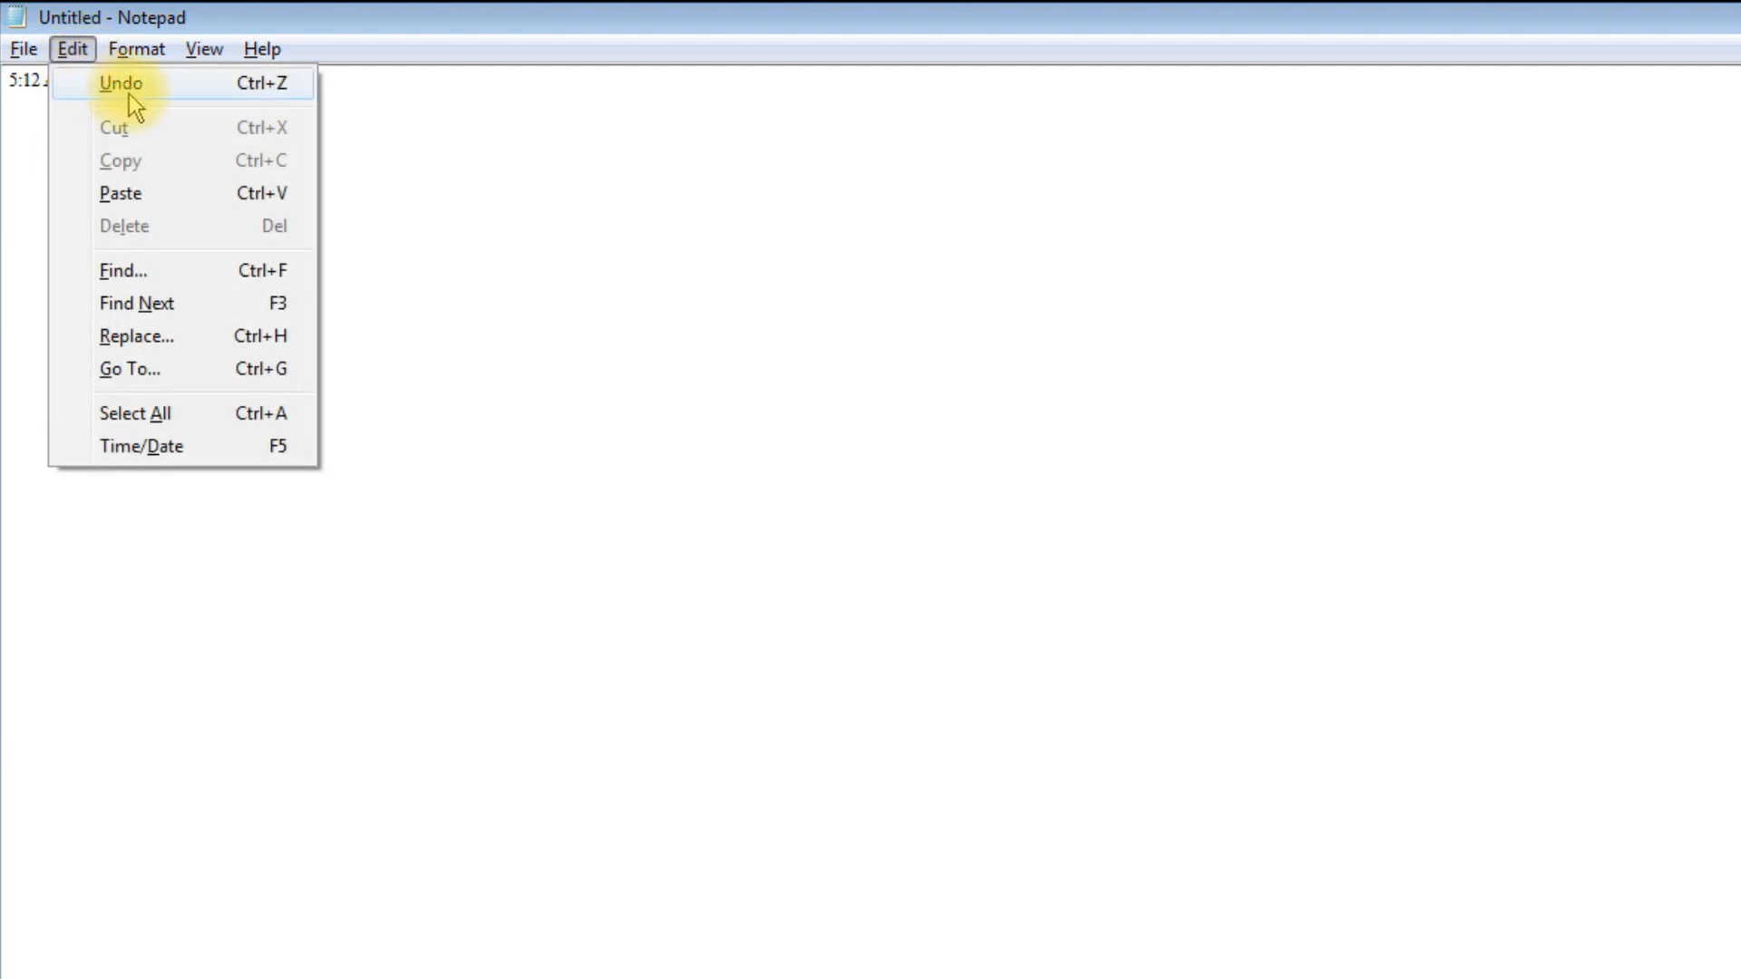
{"action": "left_click", "coordinate": [281, 95]}
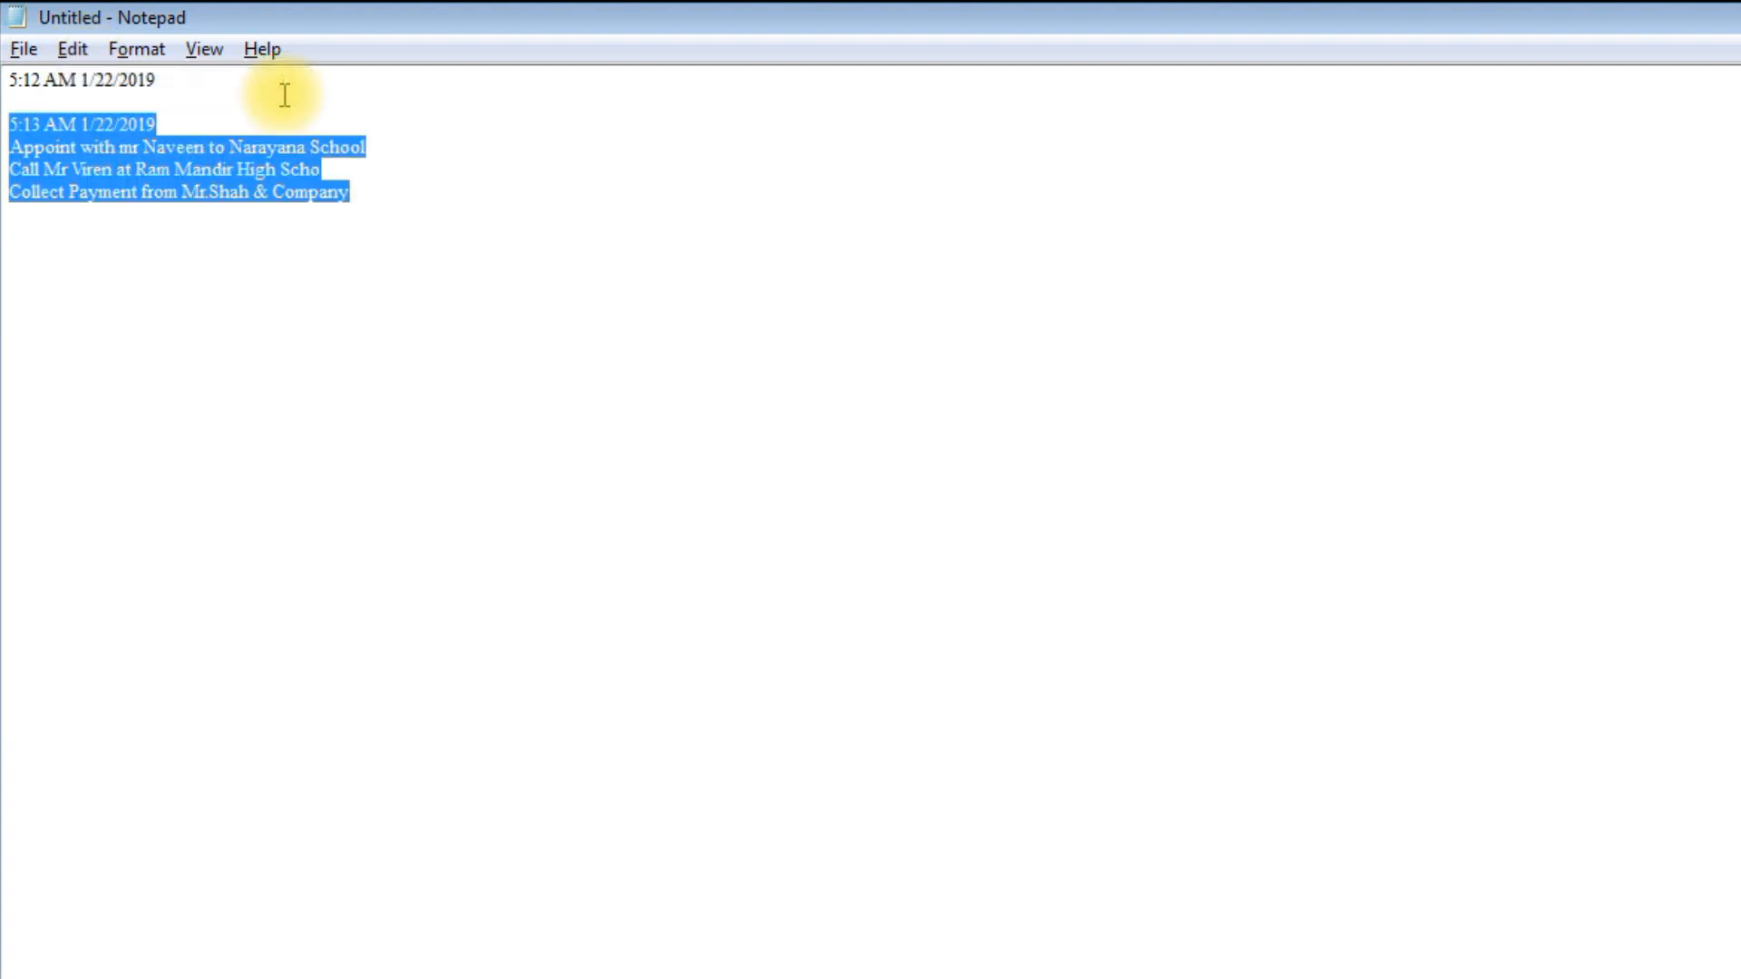
Copy the selected second time stamp with its three note lines and paste them below the originals, separated by blank lines.
{"action": "left_click", "coordinate": [73, 48]}
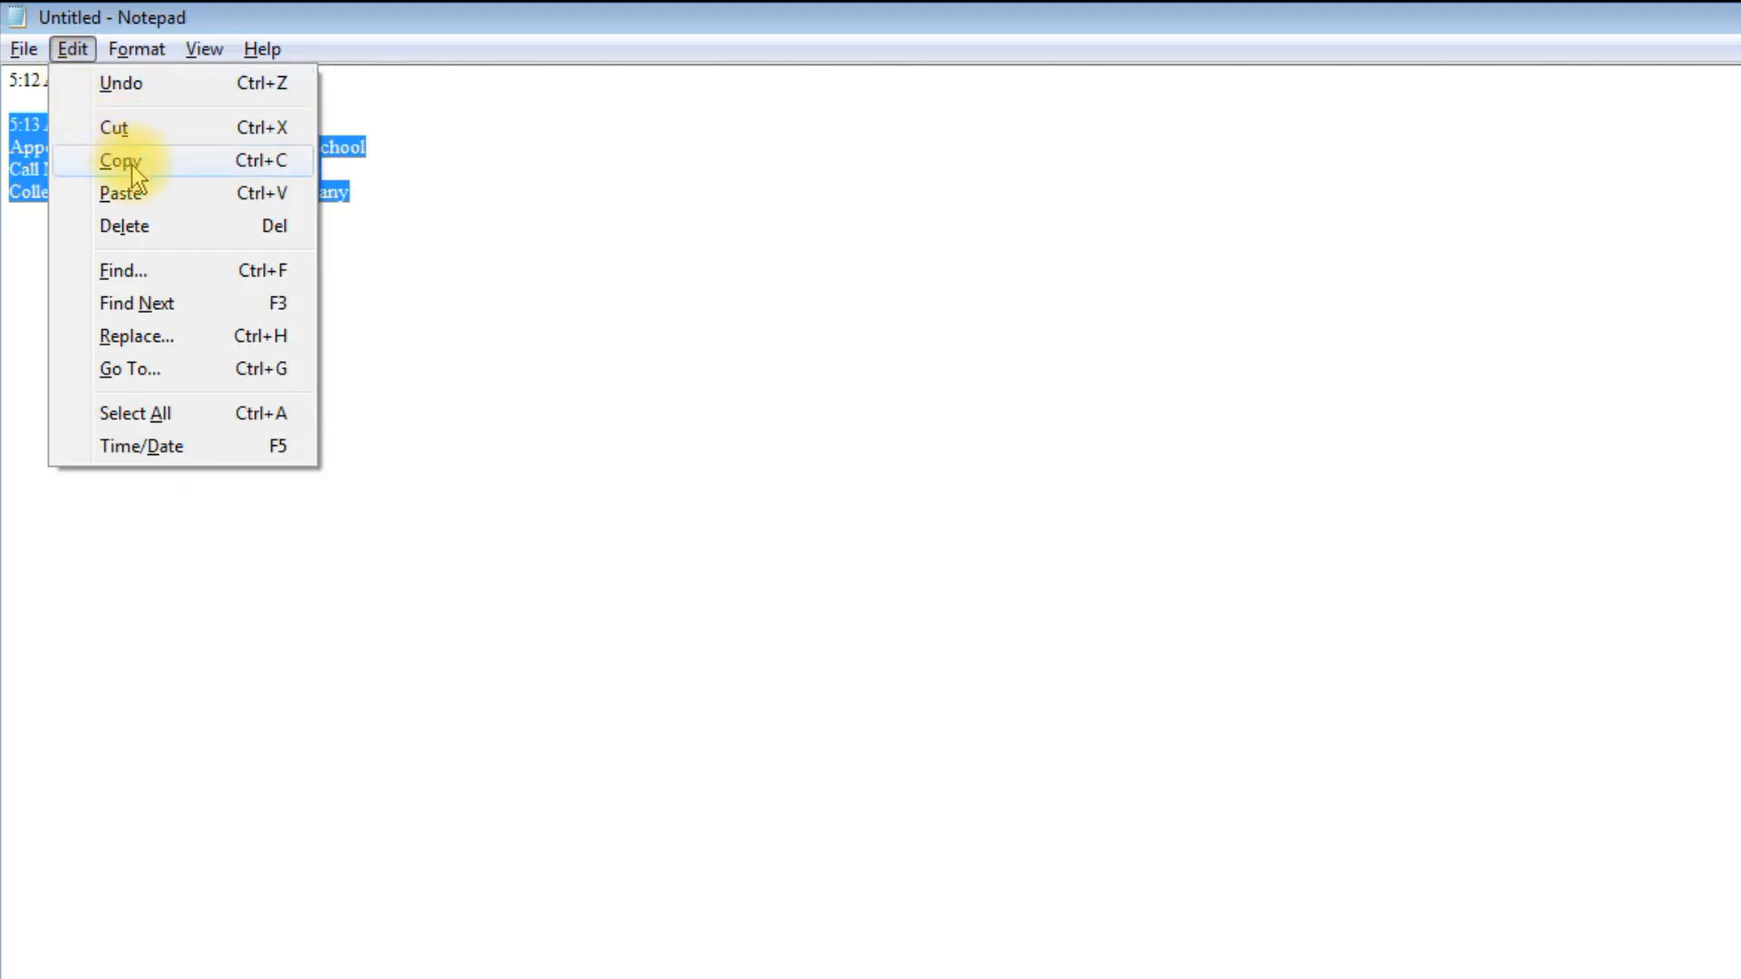
{"action": "left_click", "coordinate": [281, 166]}
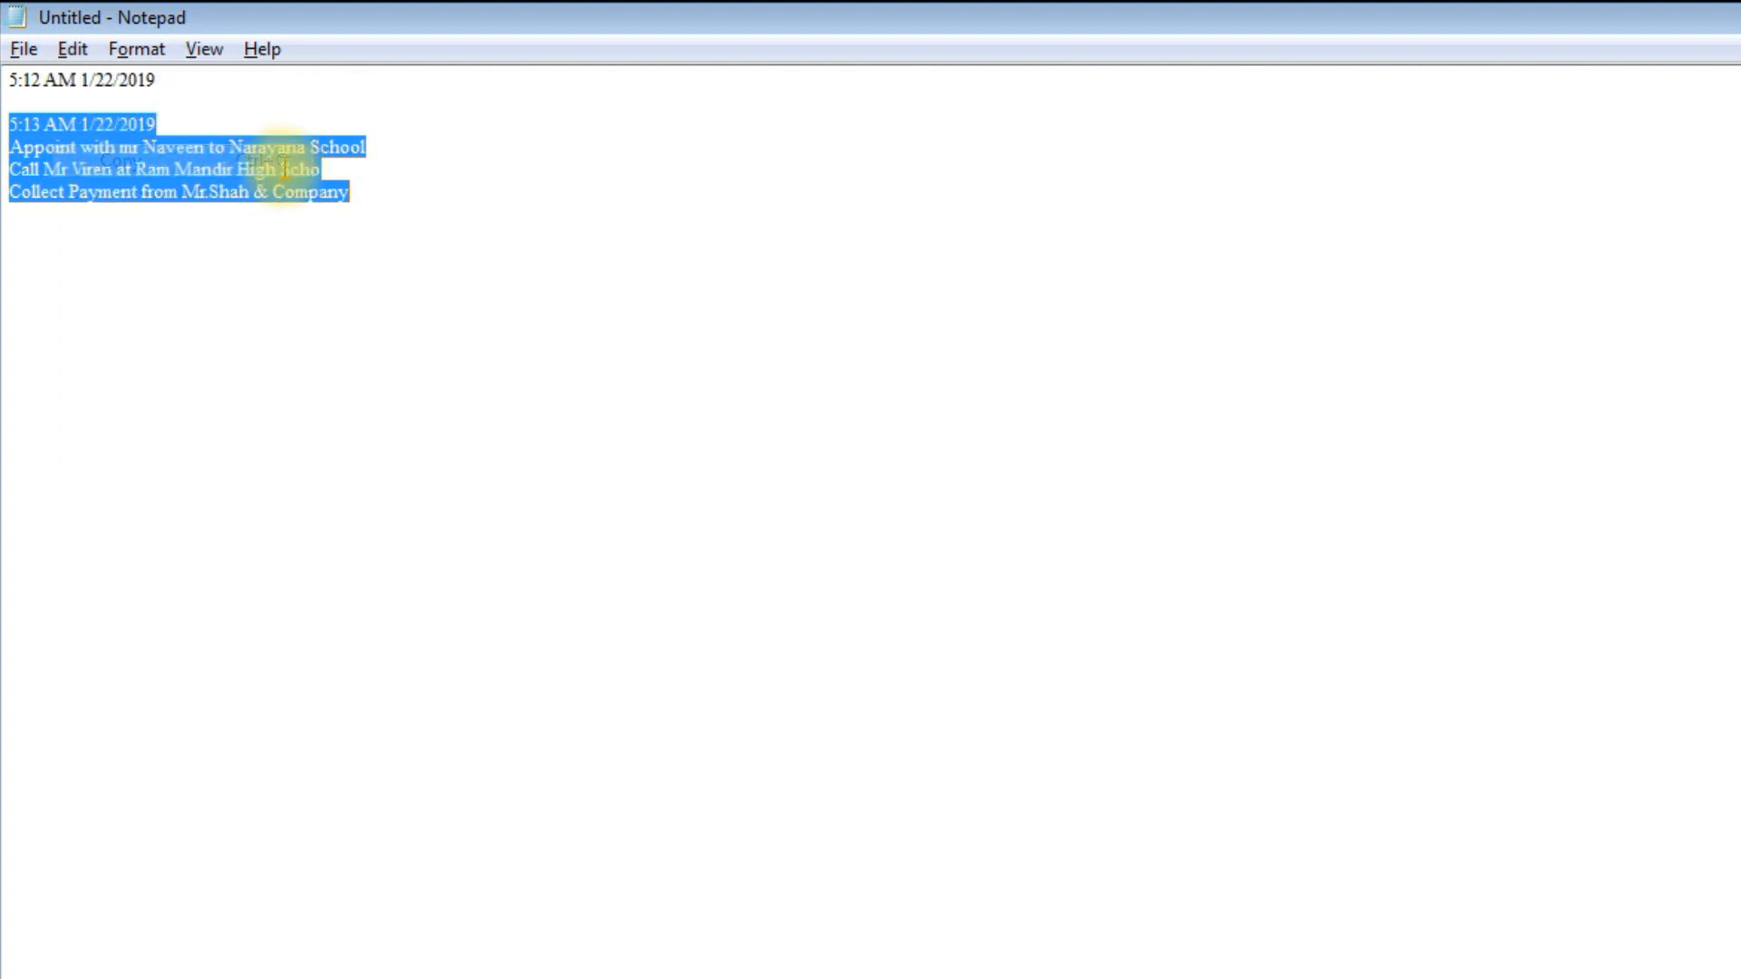
{"action": "left_click", "coordinate": [367, 194]}
{"action": "key", "text": "Return"}
{"action": "key", "text": "Return"}
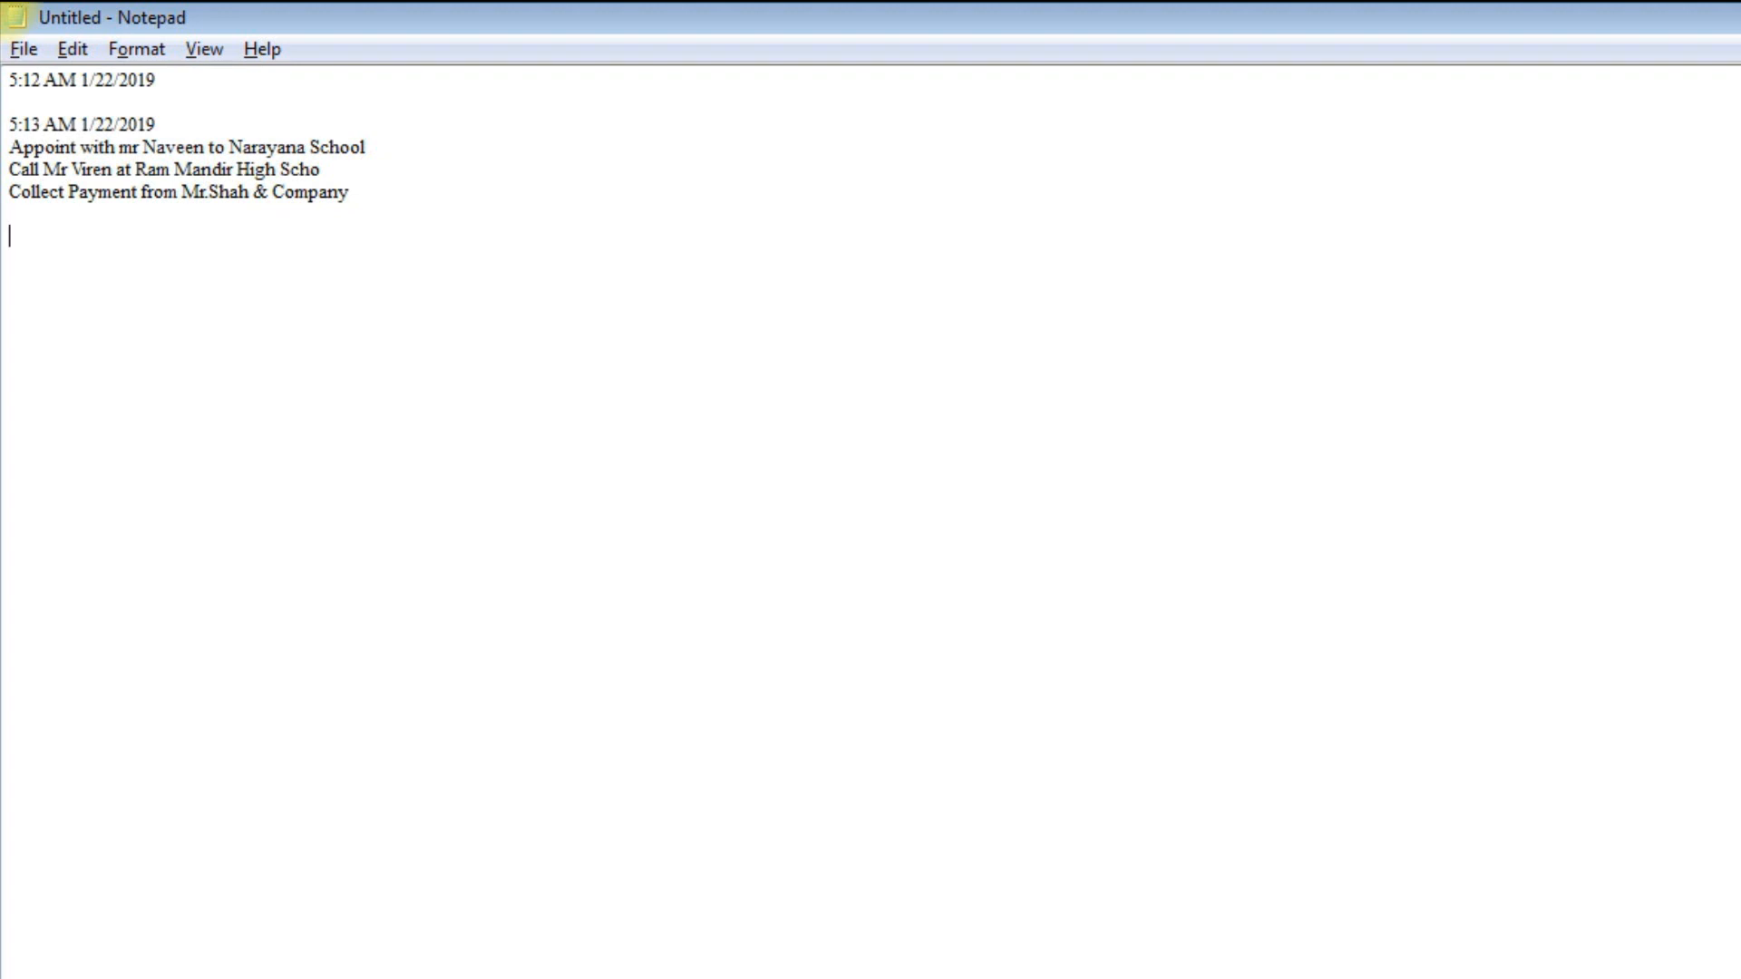
{"action": "left_click", "coordinate": [70, 49]}
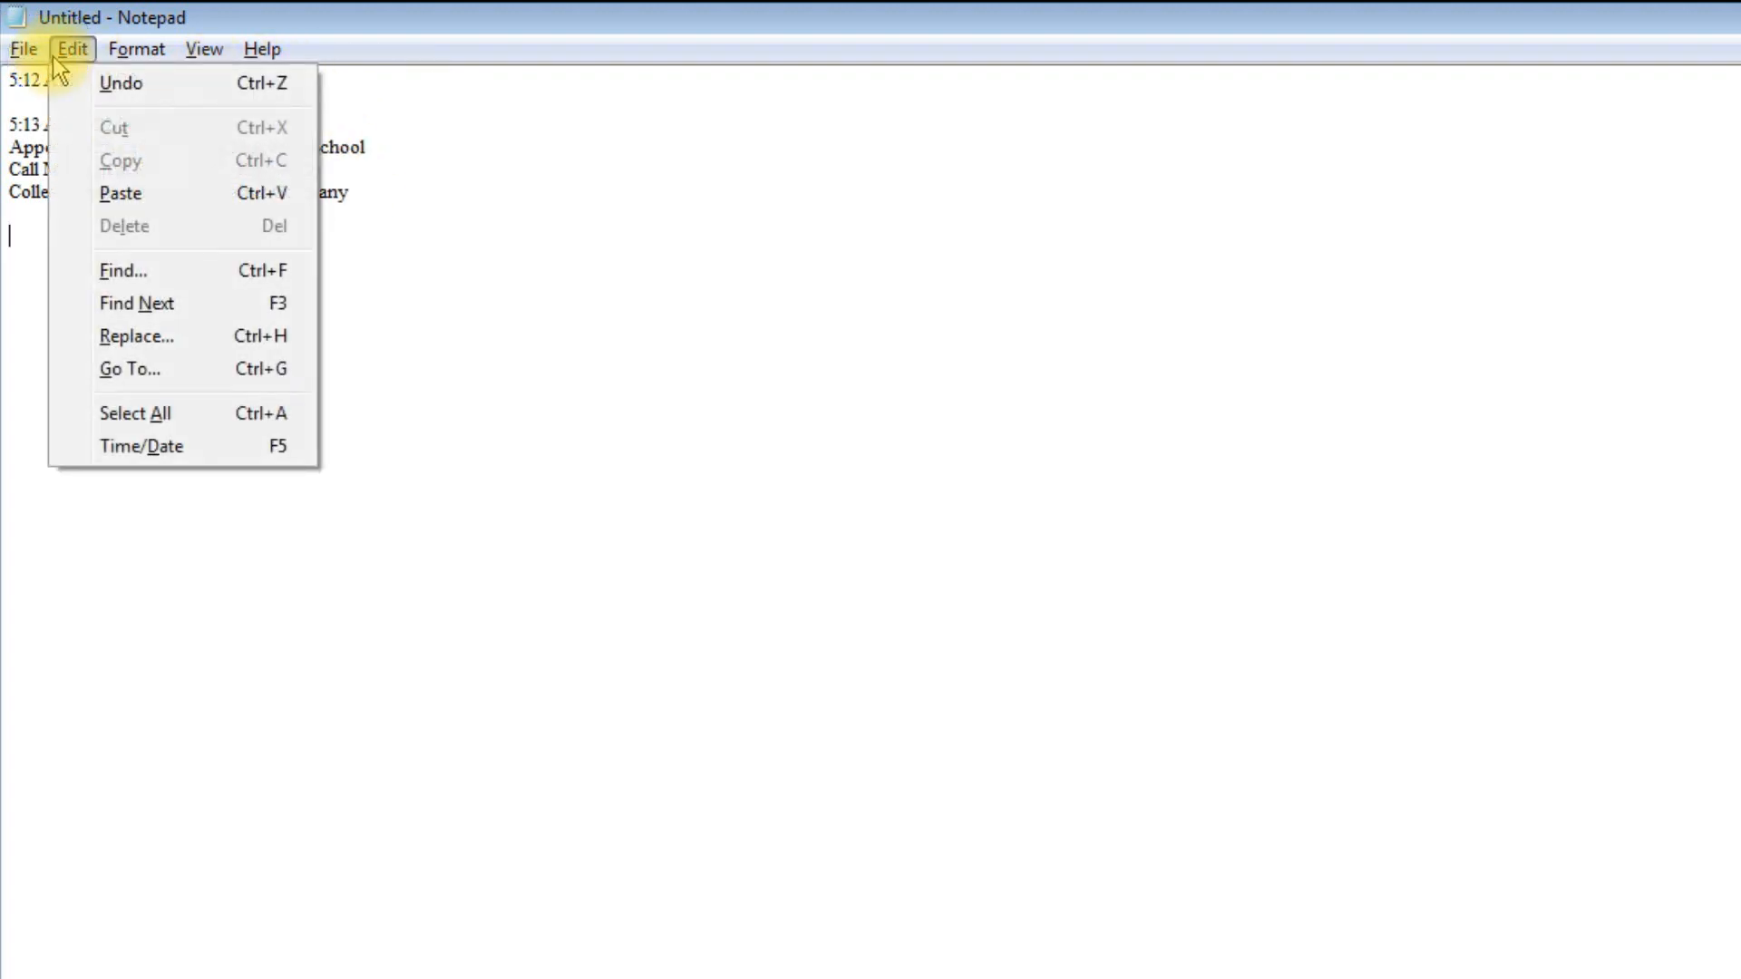
{"action": "left_click", "coordinate": [121, 195]}
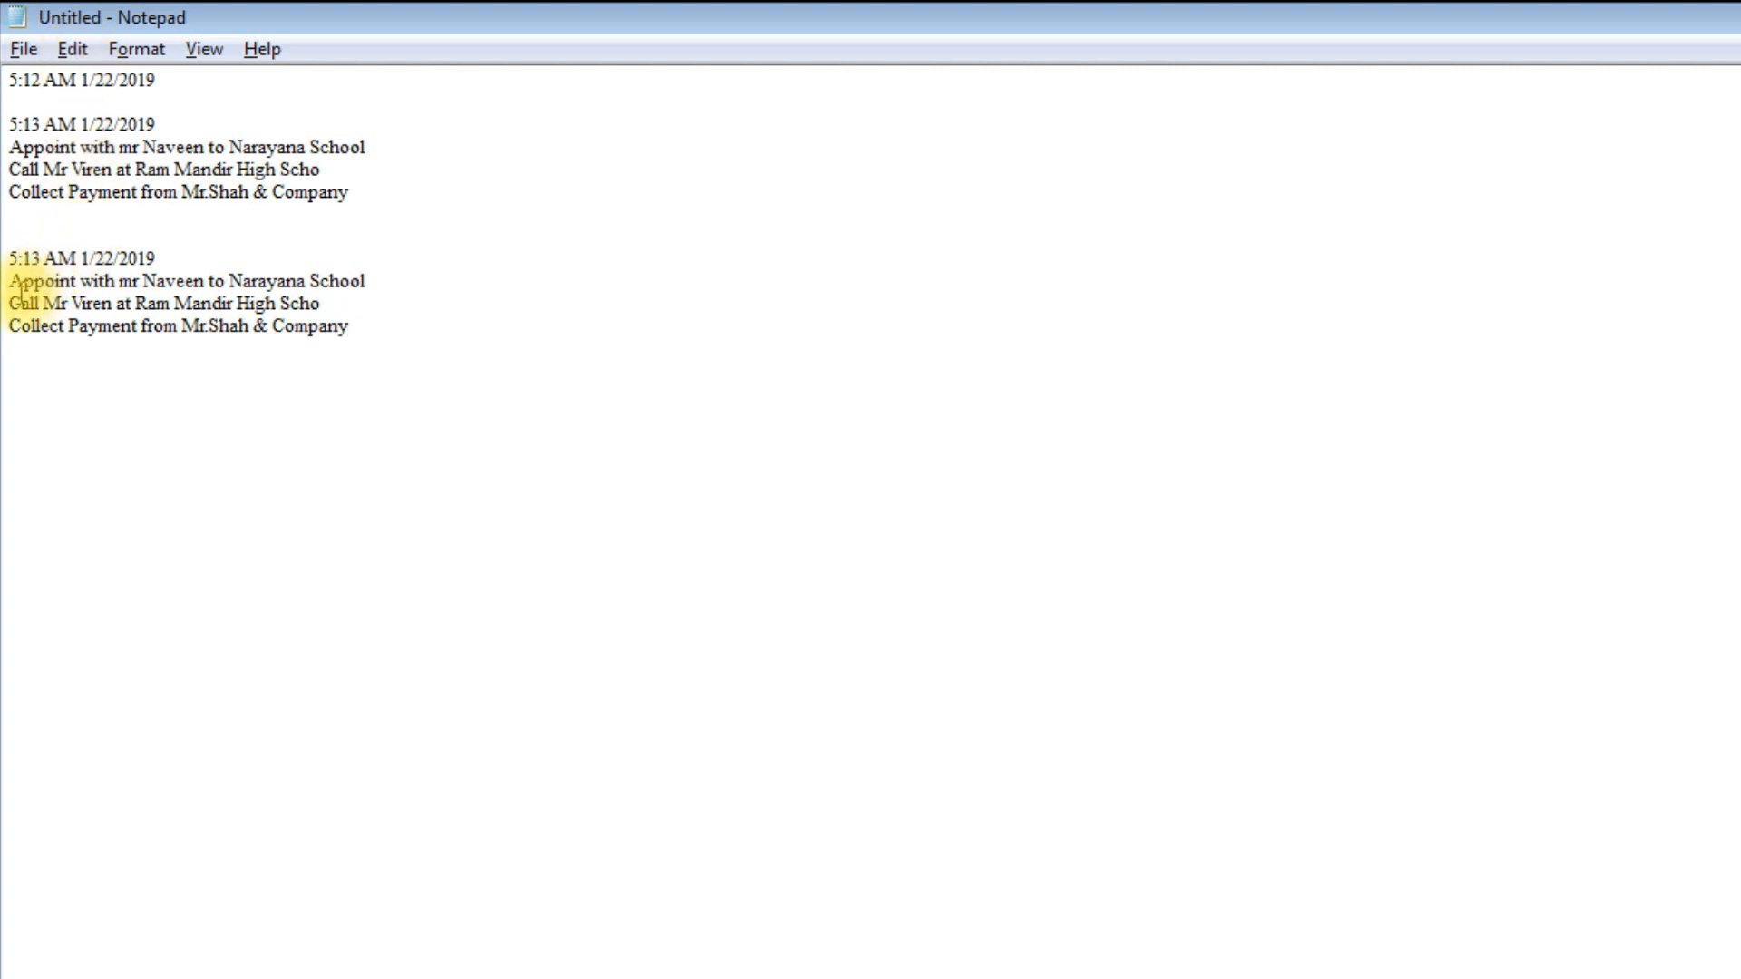
Cut the Narayana School appointment line from the lower copy of the notes.
{"action": "left_click_drag", "start_coordinate": [8, 281], "coordinate": [368, 284]}
{"action": "left_click", "coordinate": [73, 49]}
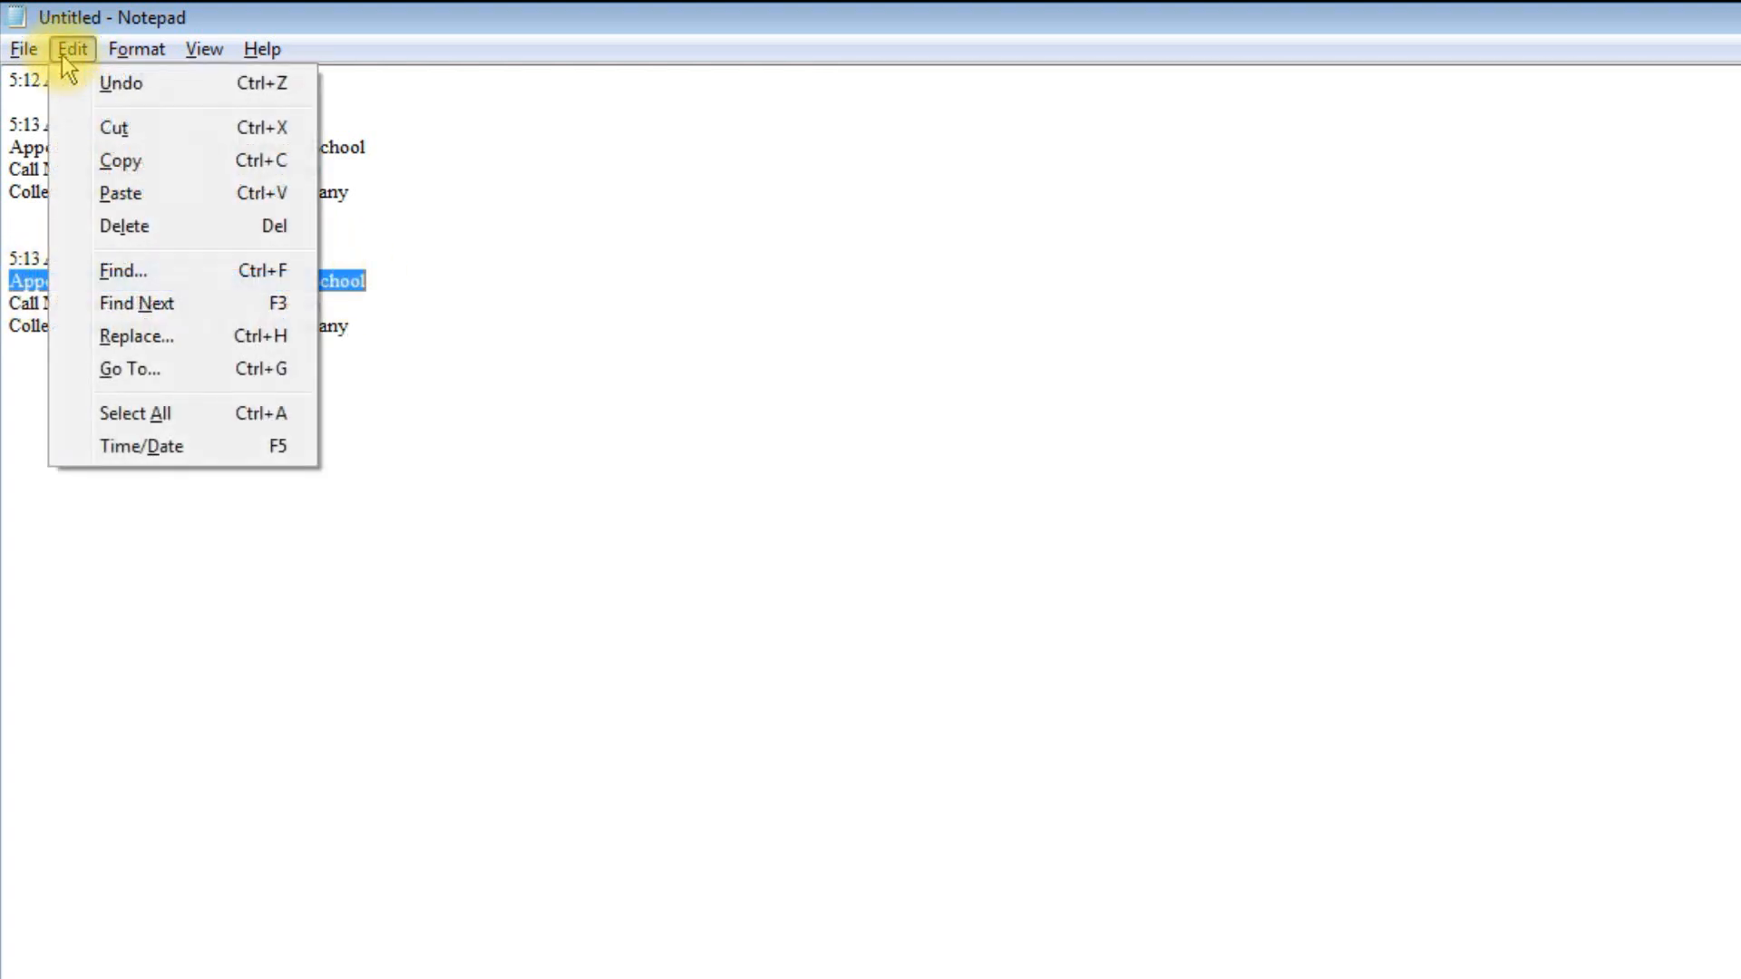
{"action": "left_click", "coordinate": [118, 127]}
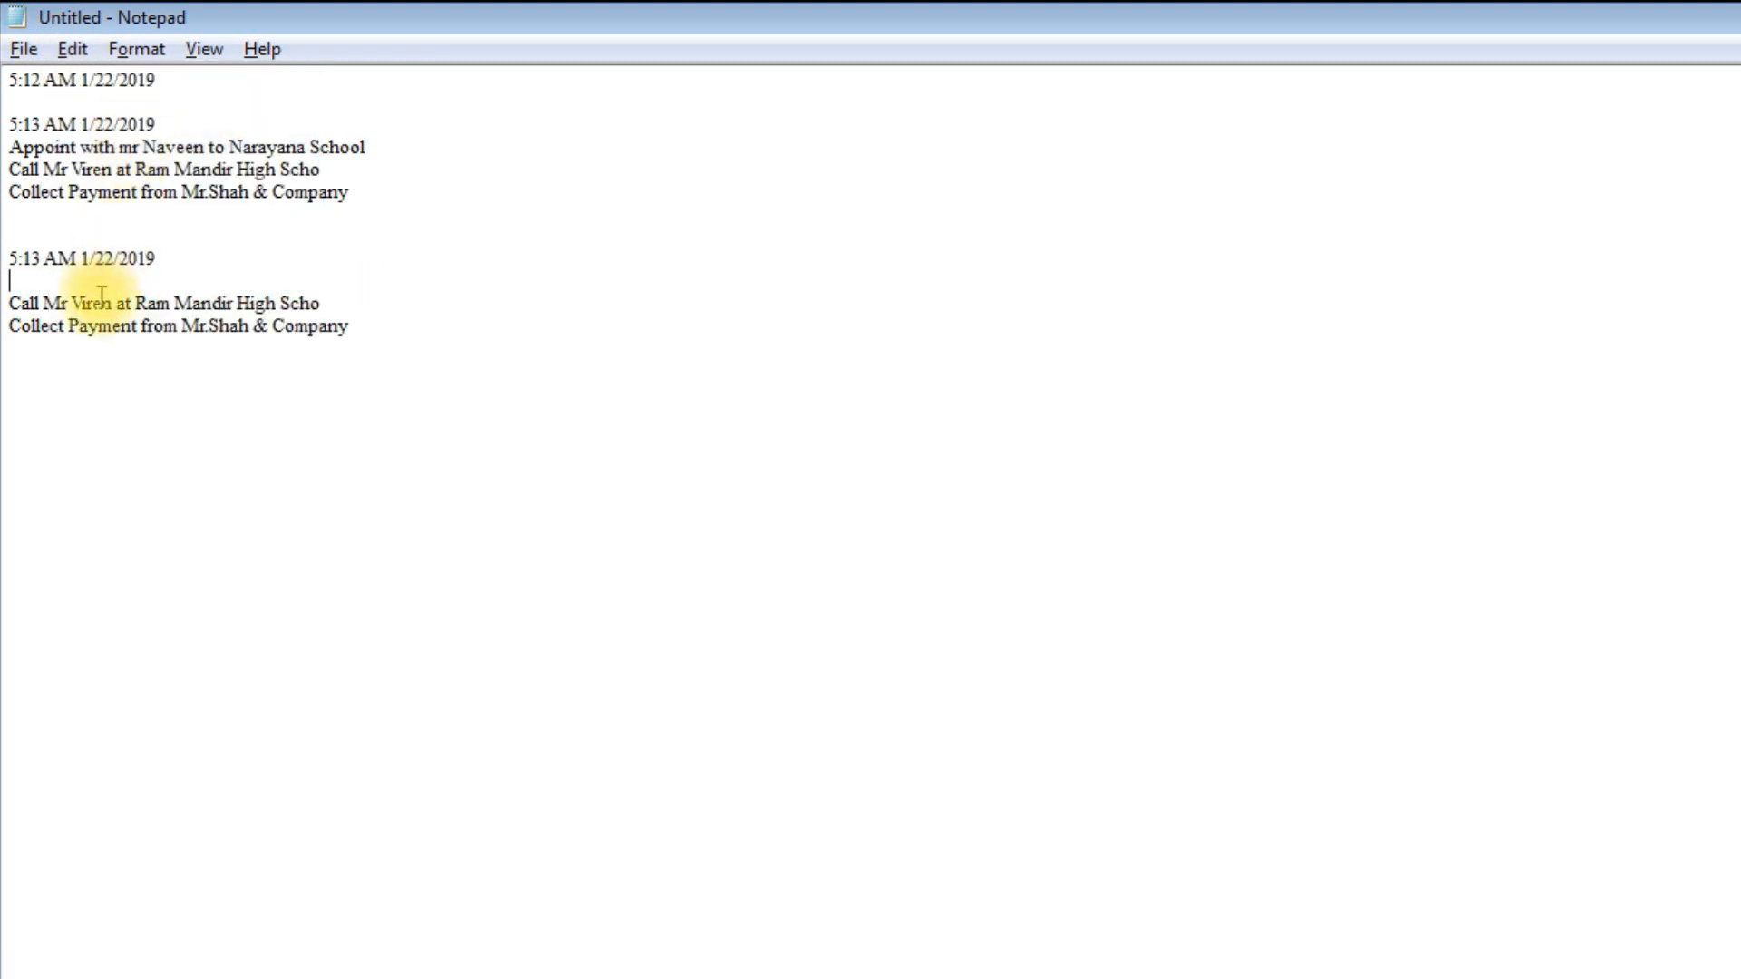
Paste the cut appointment line below the last payment note, separated by a blank line, and undo the paste.
{"action": "left_click", "coordinate": [46, 444]}
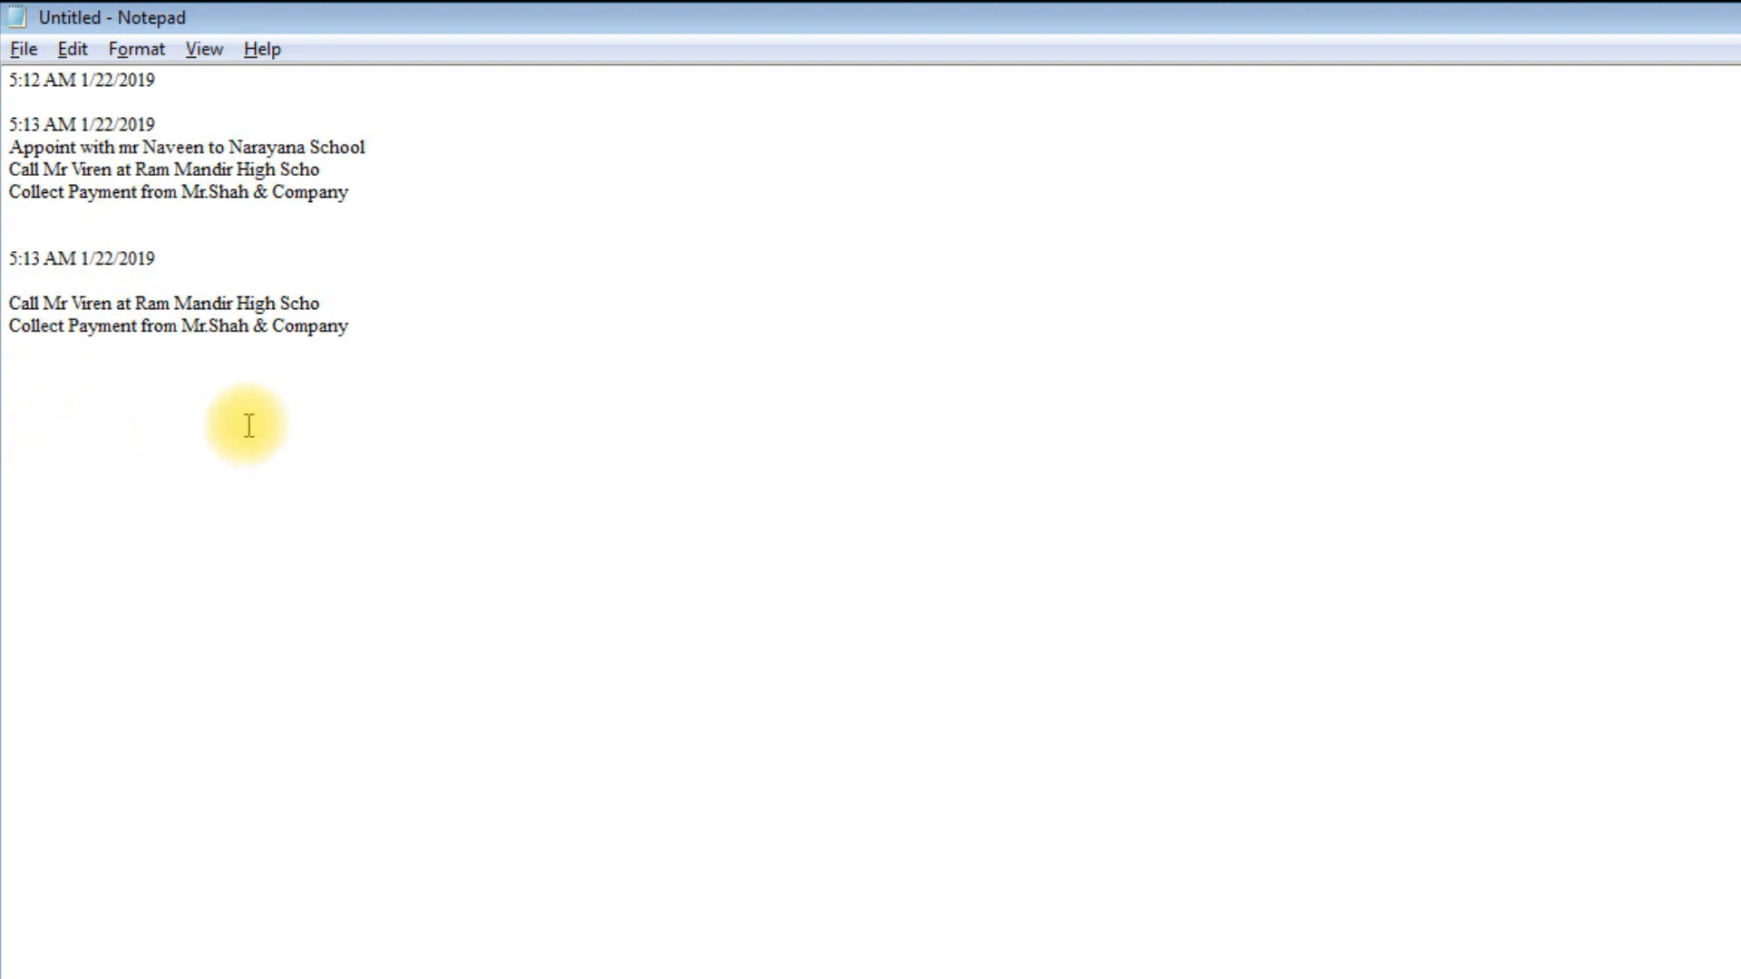
{"action": "left_click", "coordinate": [399, 344]}
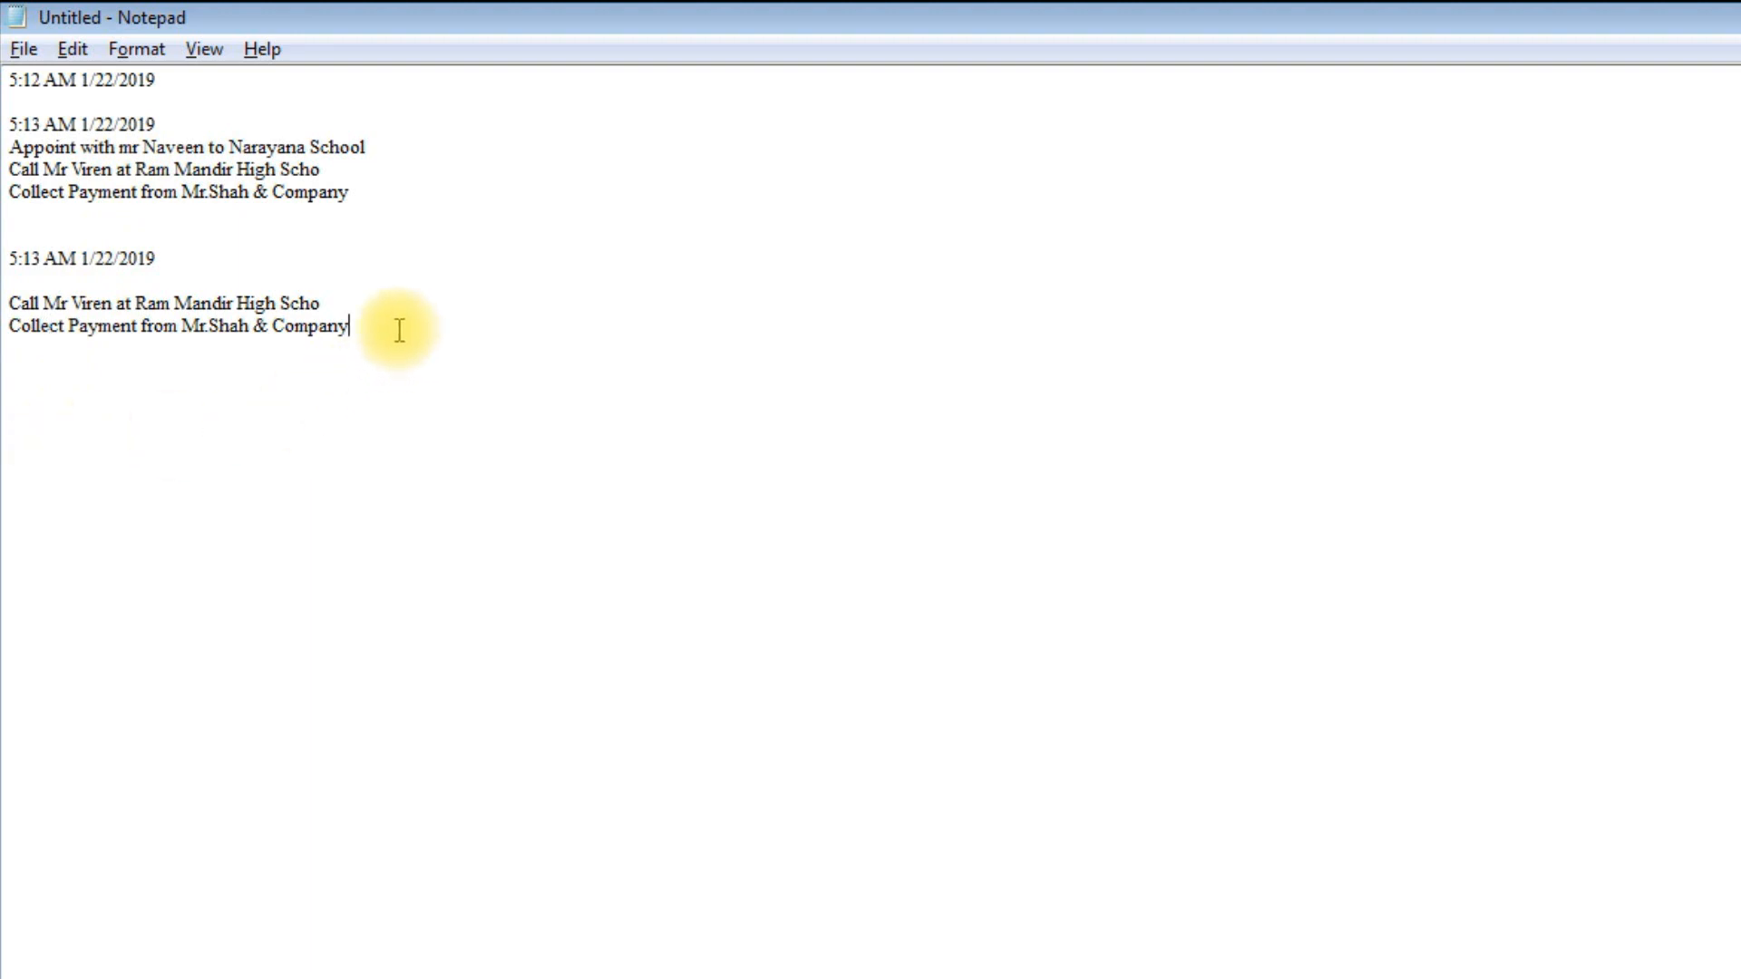
{"action": "key", "text": "Return"}
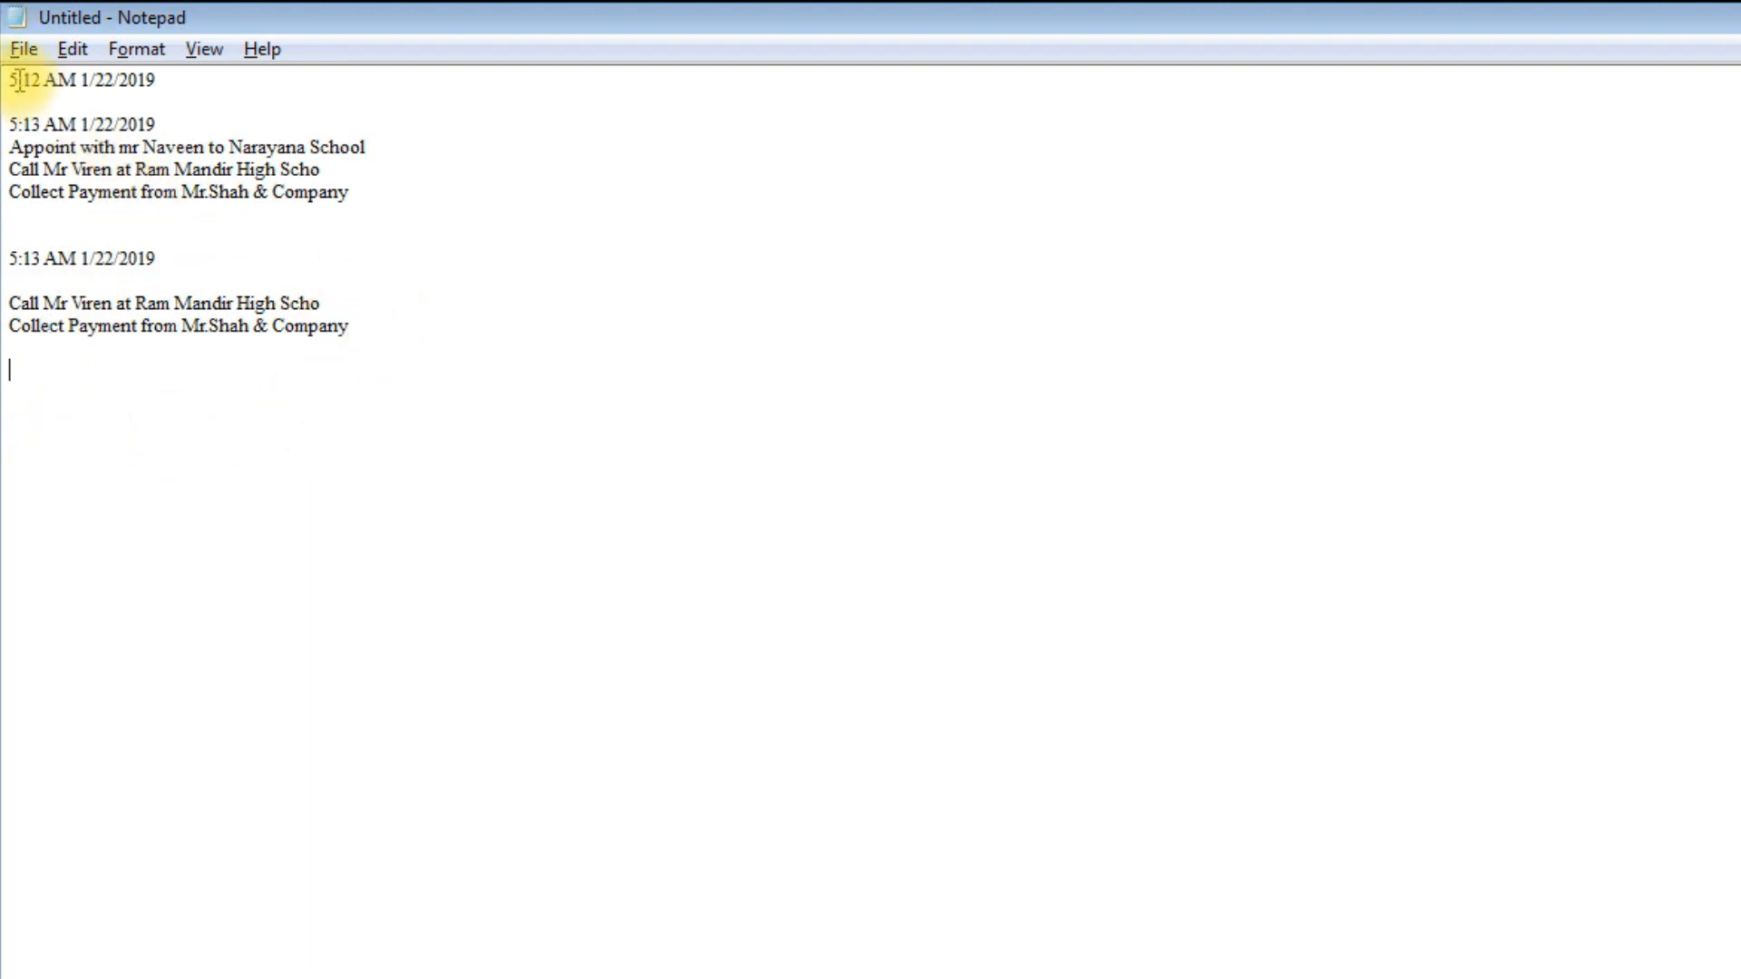
{"action": "left_click", "coordinate": [72, 50]}
{"action": "left_click", "coordinate": [128, 192]}
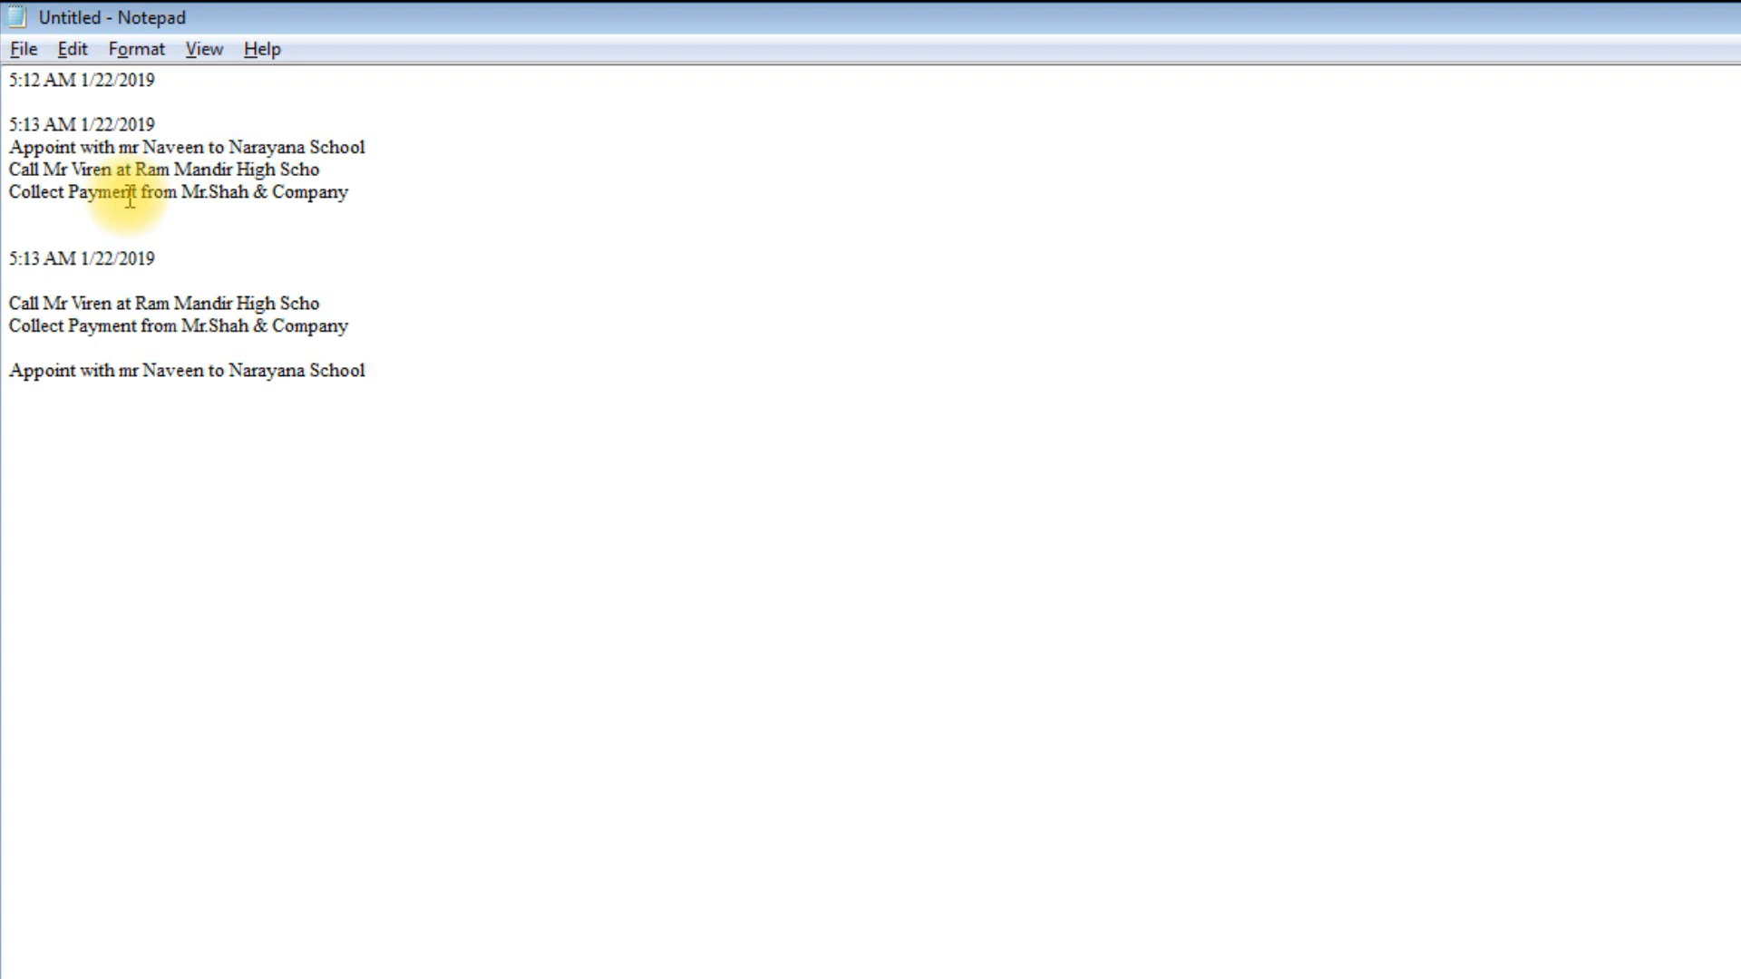
{"action": "key", "text": "ctrl+z"}
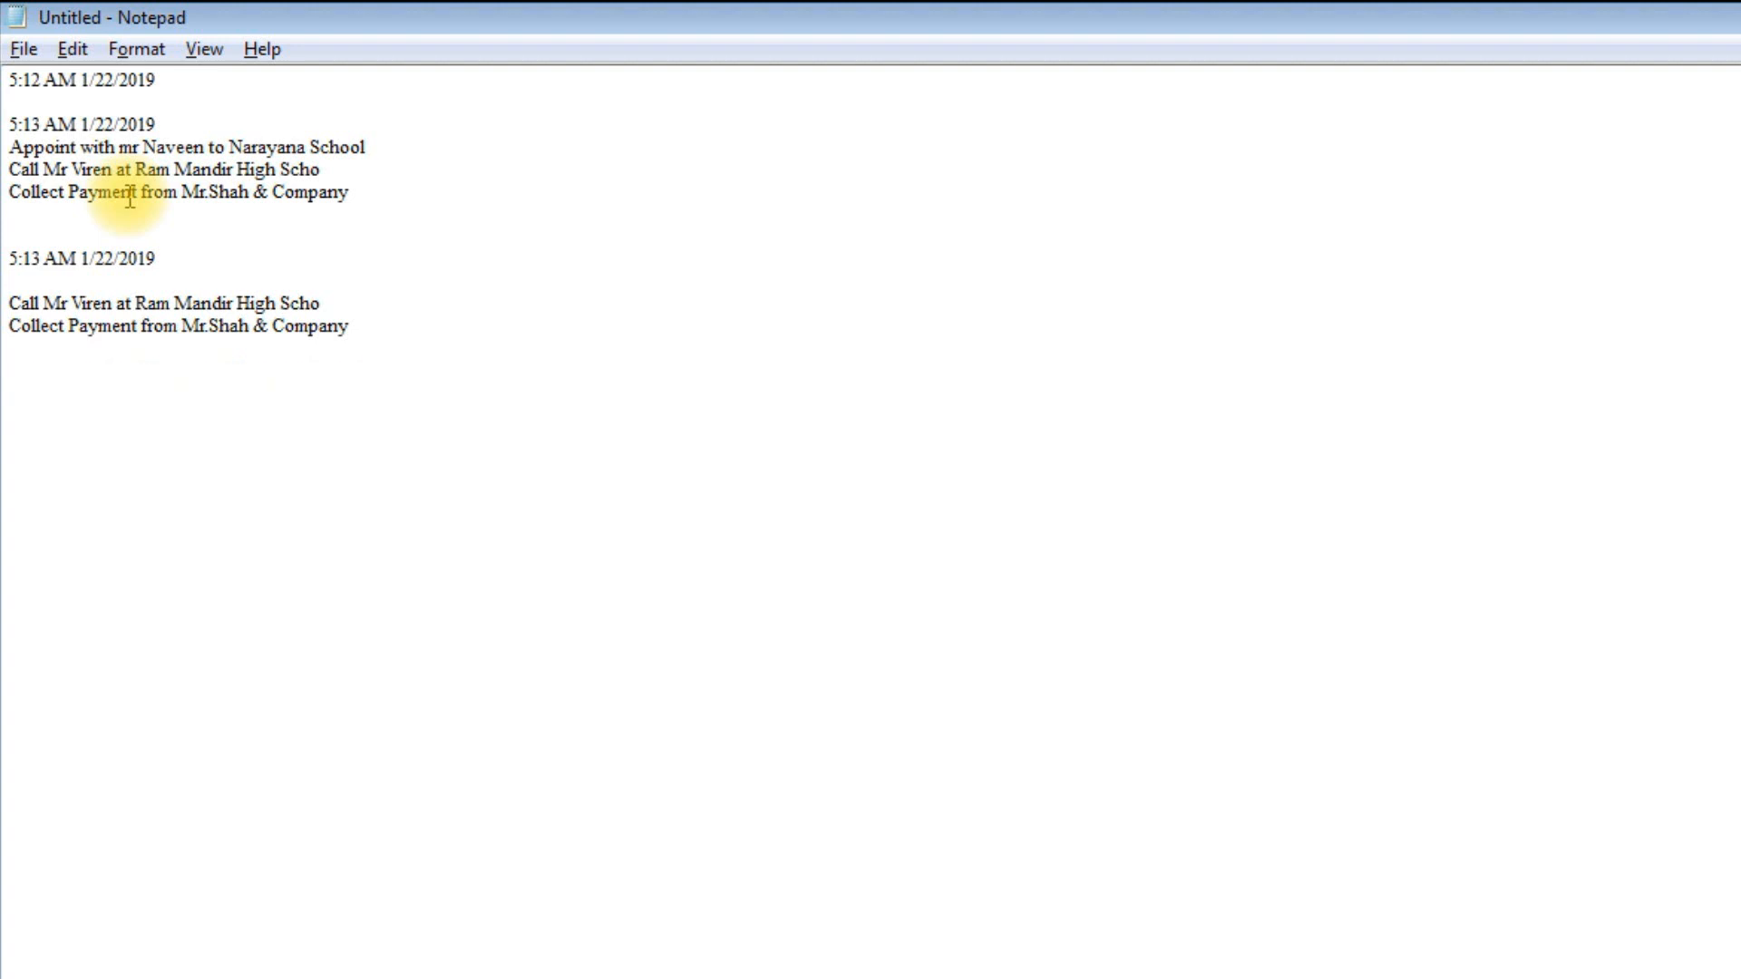
Repeatedly undo and reapply the paste of the Narayana School appointment line, ending with the line restored below the last payment note.
{"action": "key", "text": "ctrl+z"}
{"action": "key", "text": "ctrl+z"}
{"action": "key", "text": "ctrl+z"}
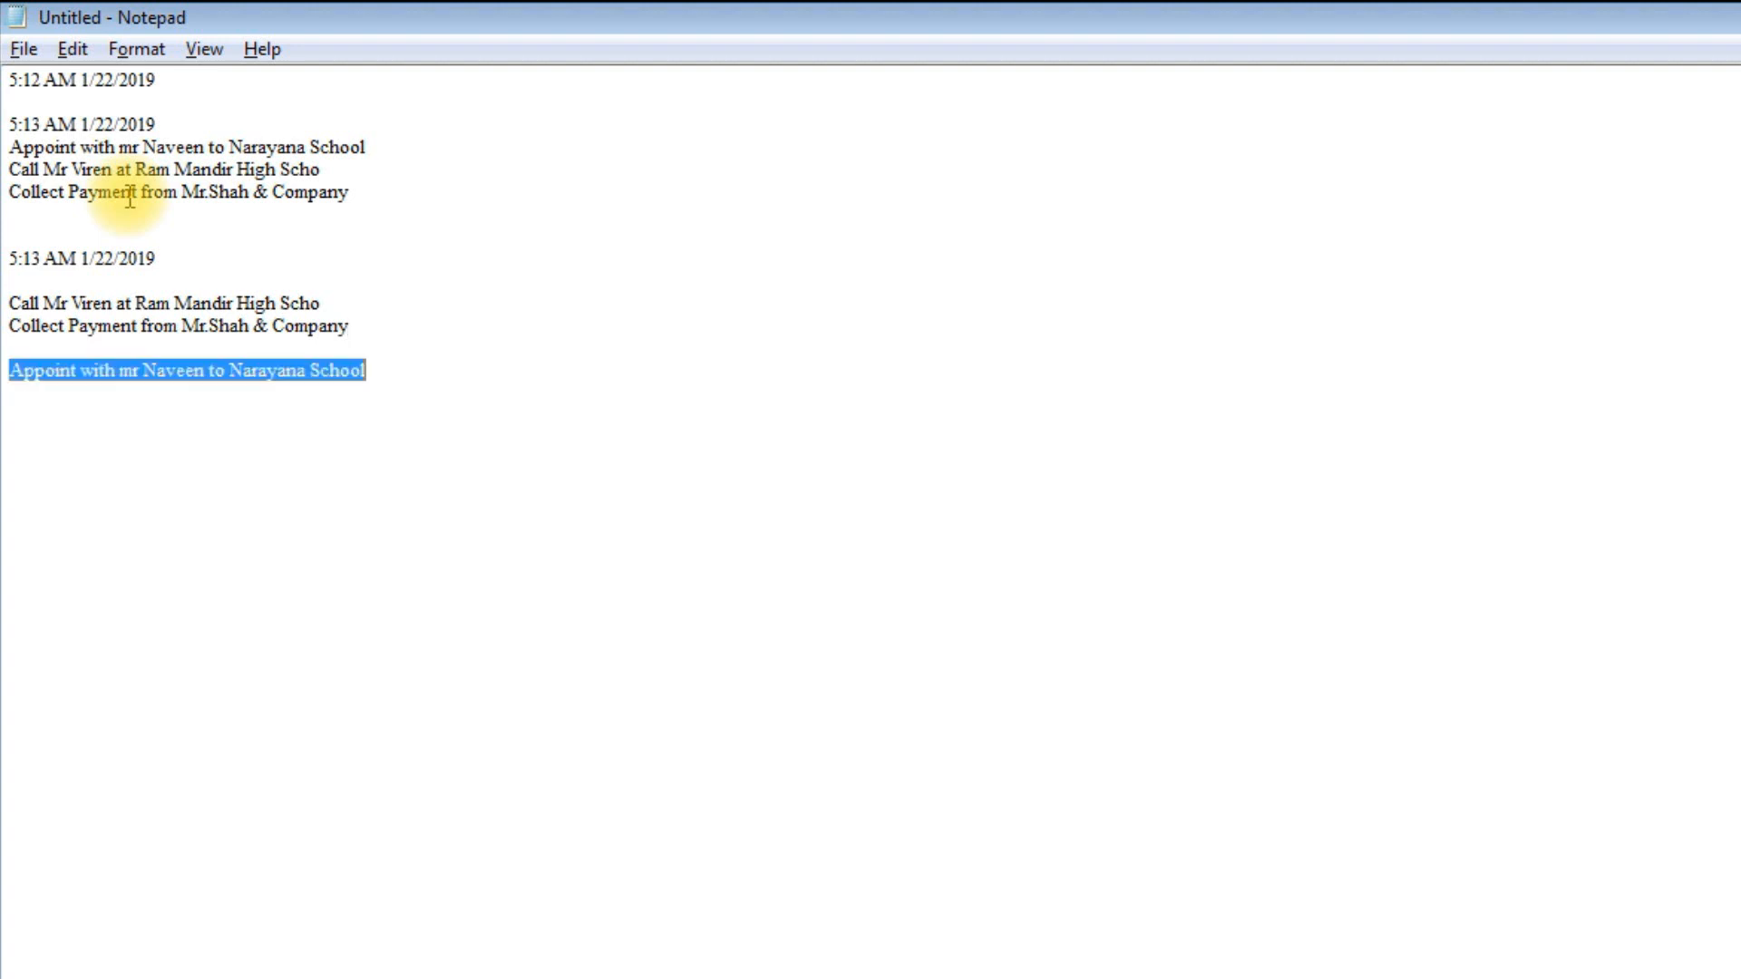
{"action": "key", "text": "ctrl+z"}
{"action": "key", "text": "ctrl+z"}
{"action": "key", "text": "ctrl+z"}
{"action": "key", "text": "ctrl+z"}
{"action": "key", "text": "ctrl+z"}
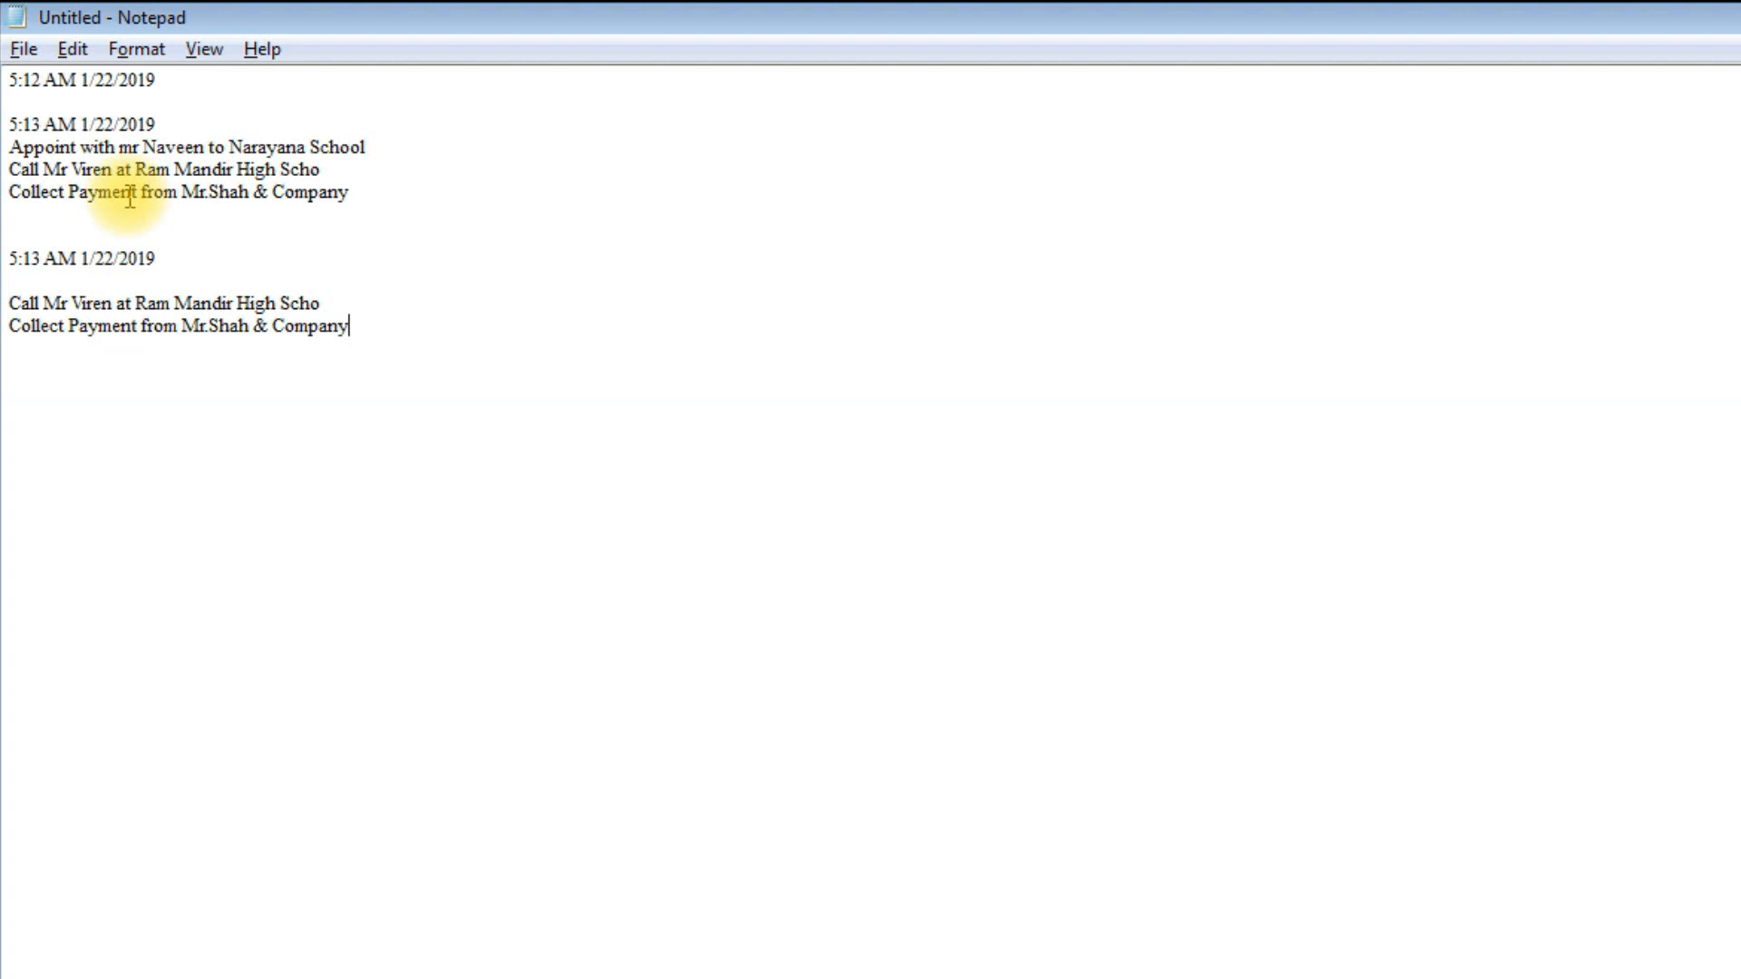
{"action": "key", "text": "ctrl+z"}
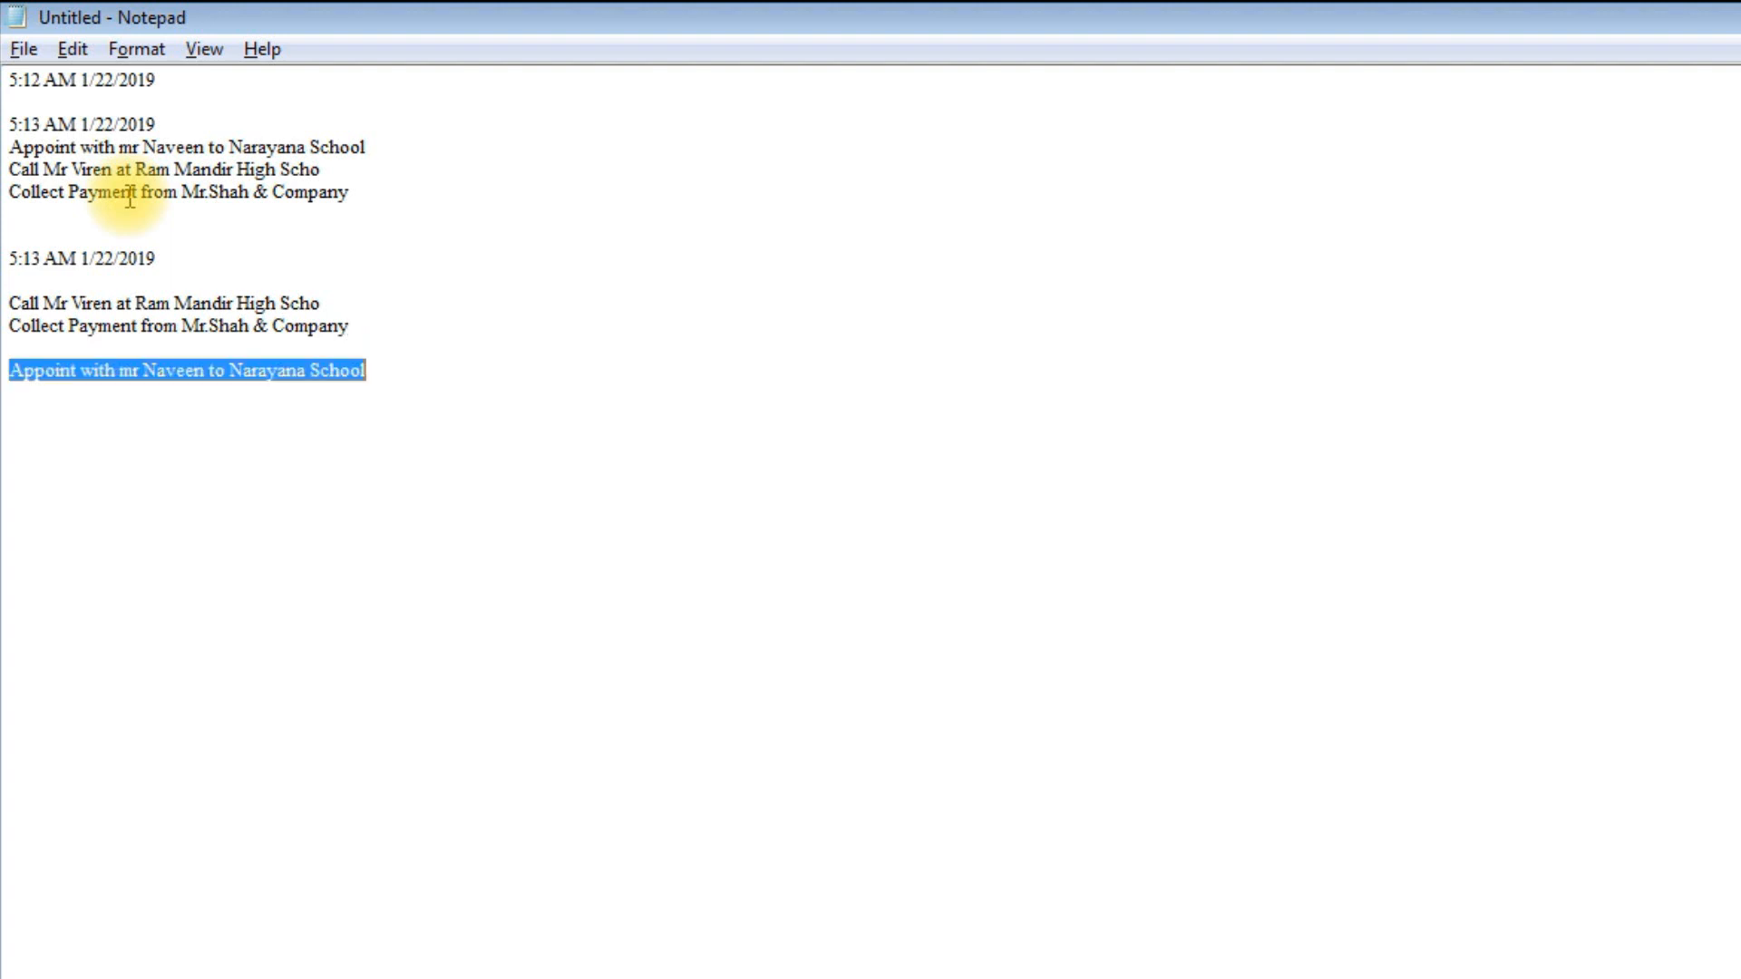
{"action": "key", "text": "ctrl+z"}
{"action": "key", "text": "ctrl+z"}
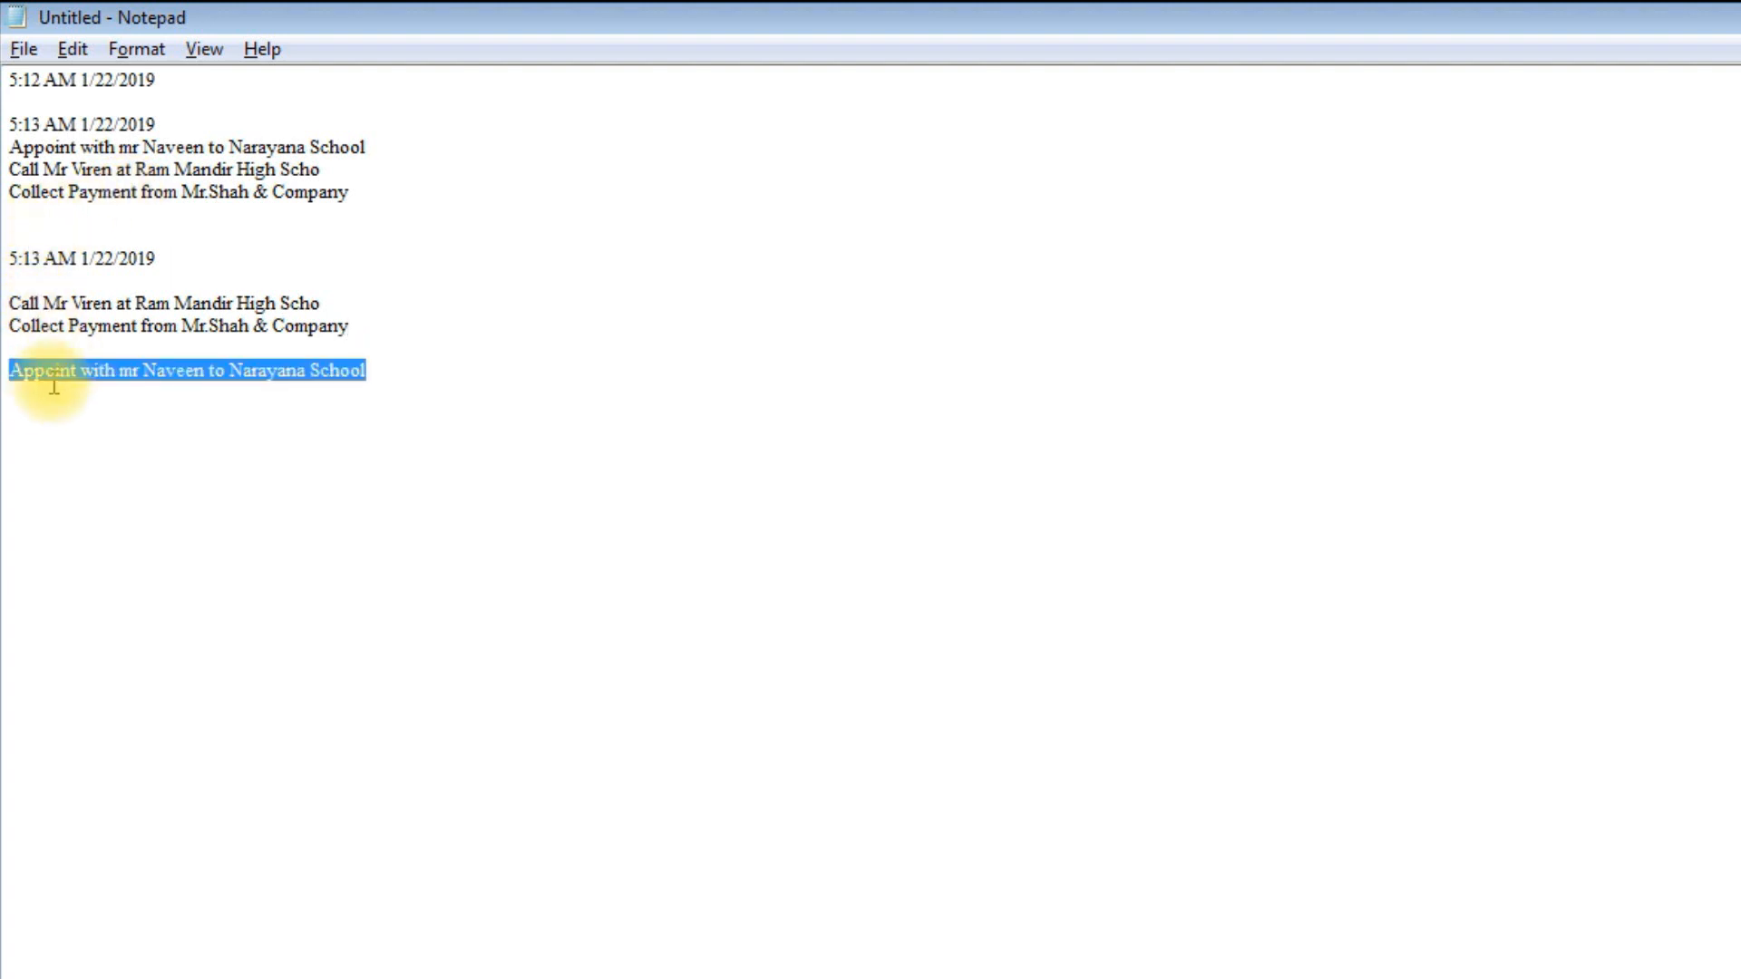
Cut the selected Narayana School appointment line and paste it beneath the lower time stamp, above the call reminder.
{"action": "left_click", "coordinate": [73, 49]}
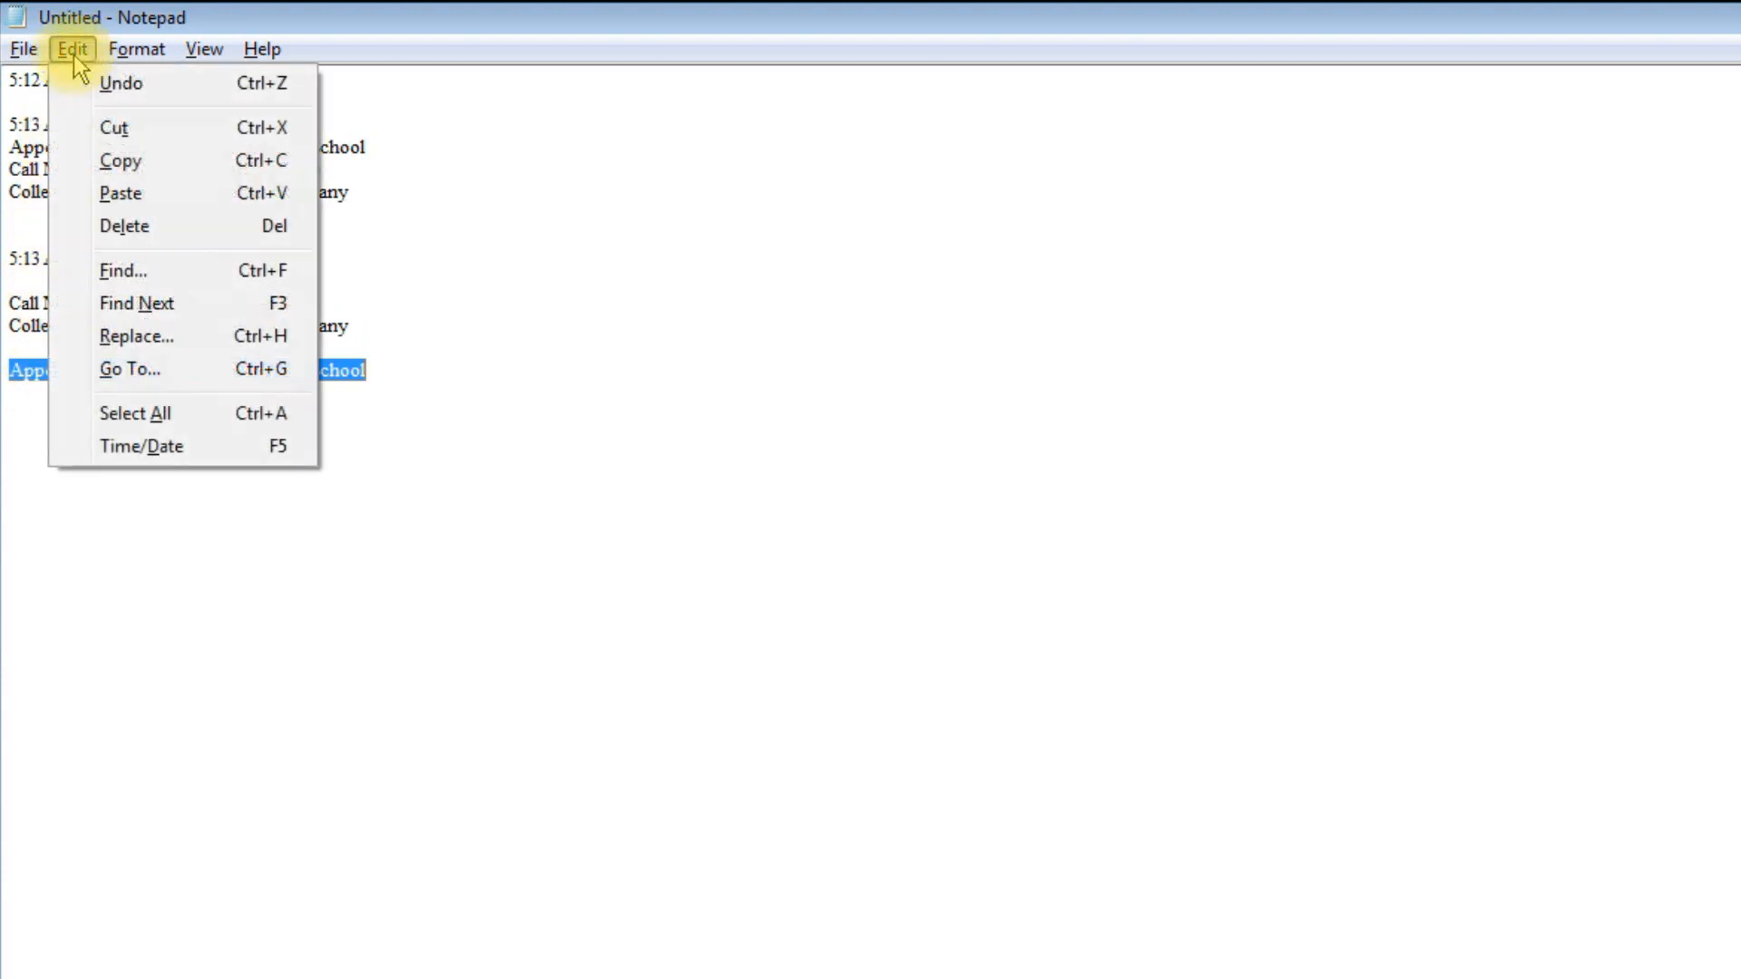
{"action": "left_click", "coordinate": [116, 128]}
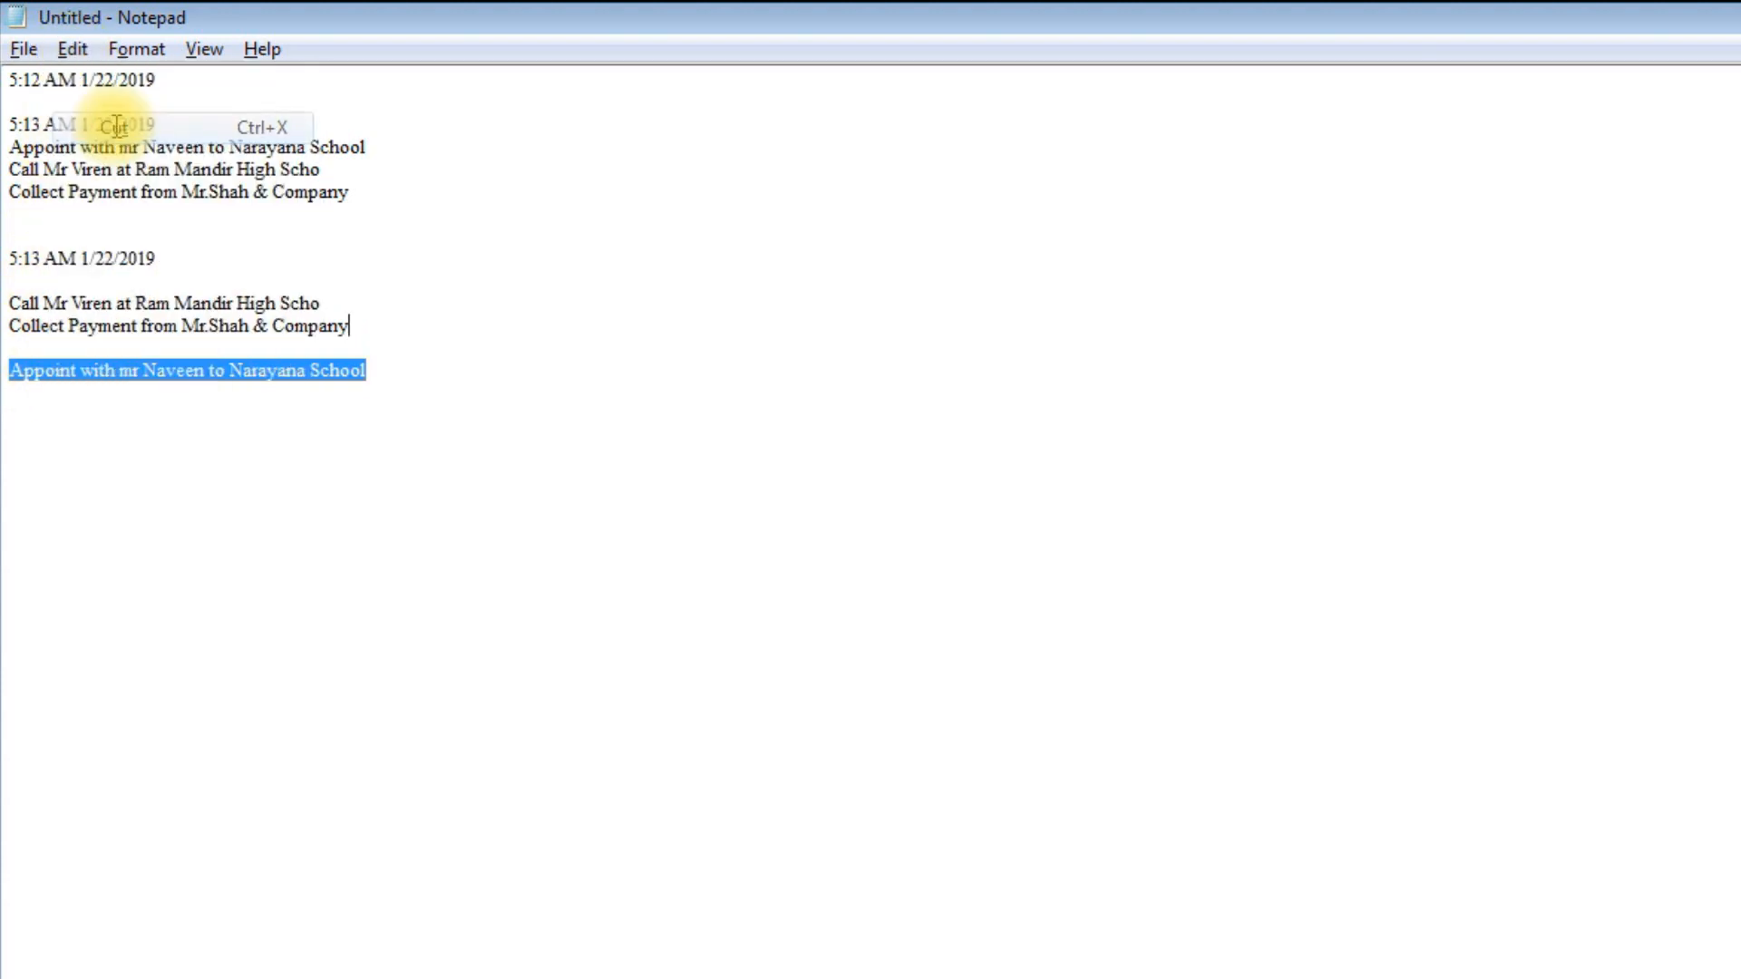
{"action": "left_click", "coordinate": [19, 281]}
{"action": "left_click", "coordinate": [72, 49]}
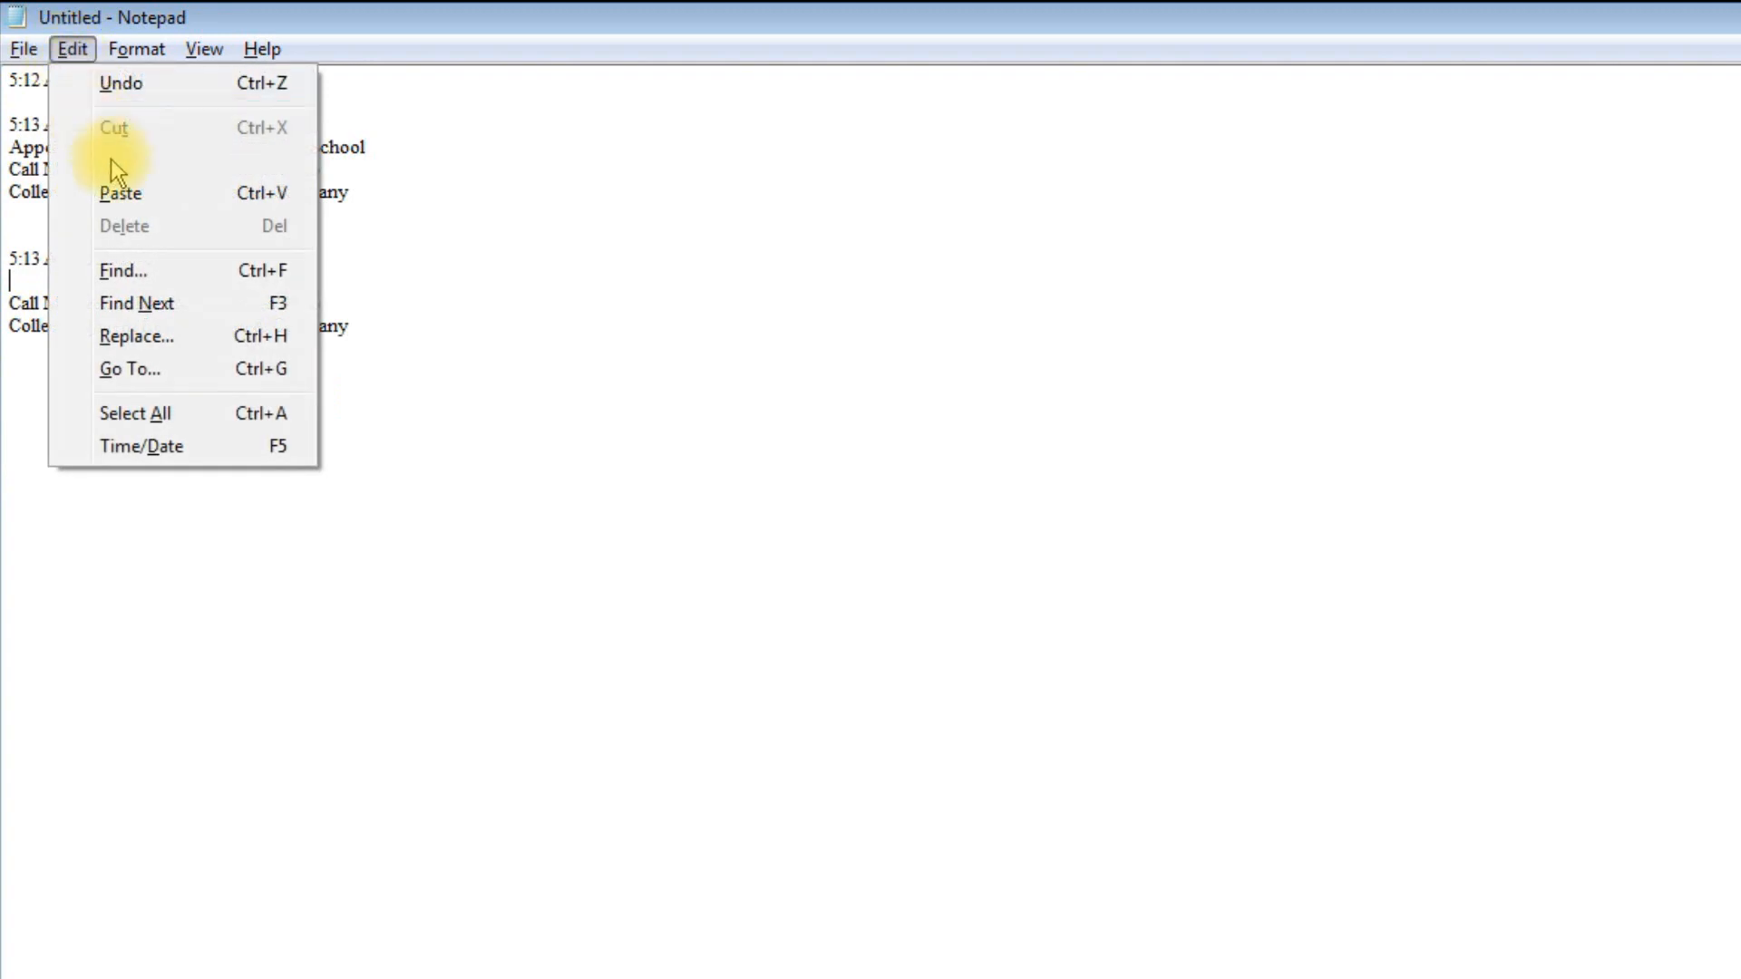
{"action": "left_click", "coordinate": [127, 198]}
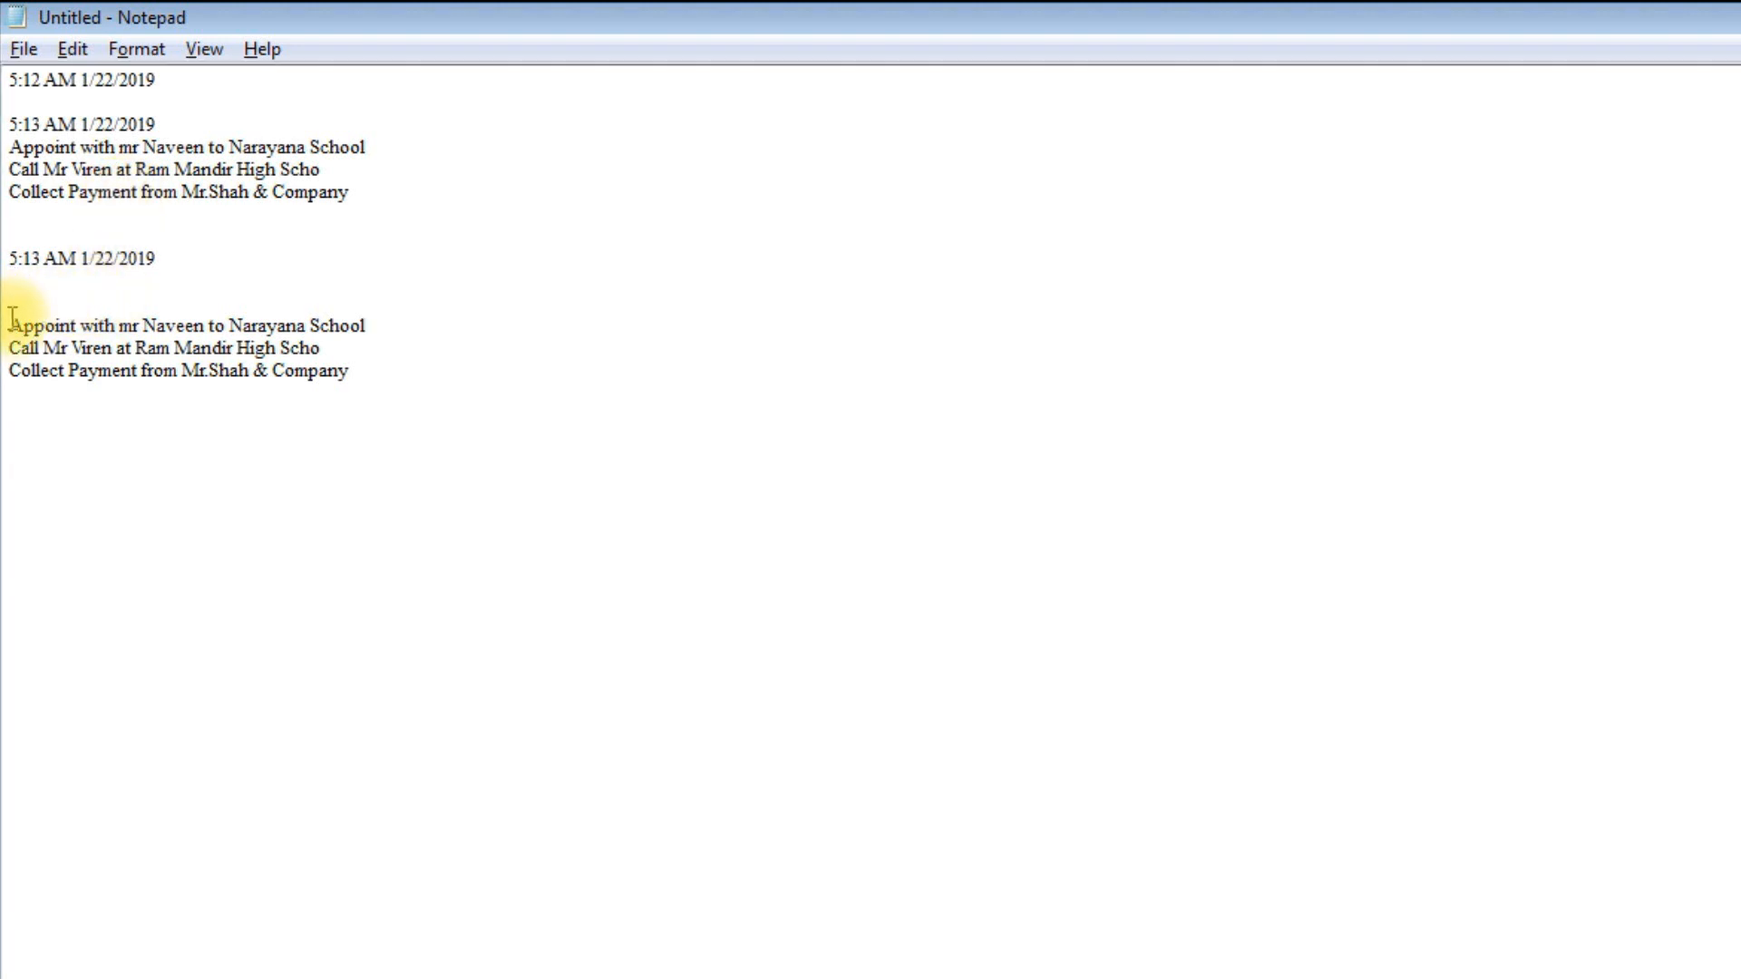
Highlight the three lower note lines, clear the selection, and add blank lines after the last payment note.
{"action": "left_click_drag", "start_coordinate": [11, 320], "coordinate": [361, 373]}
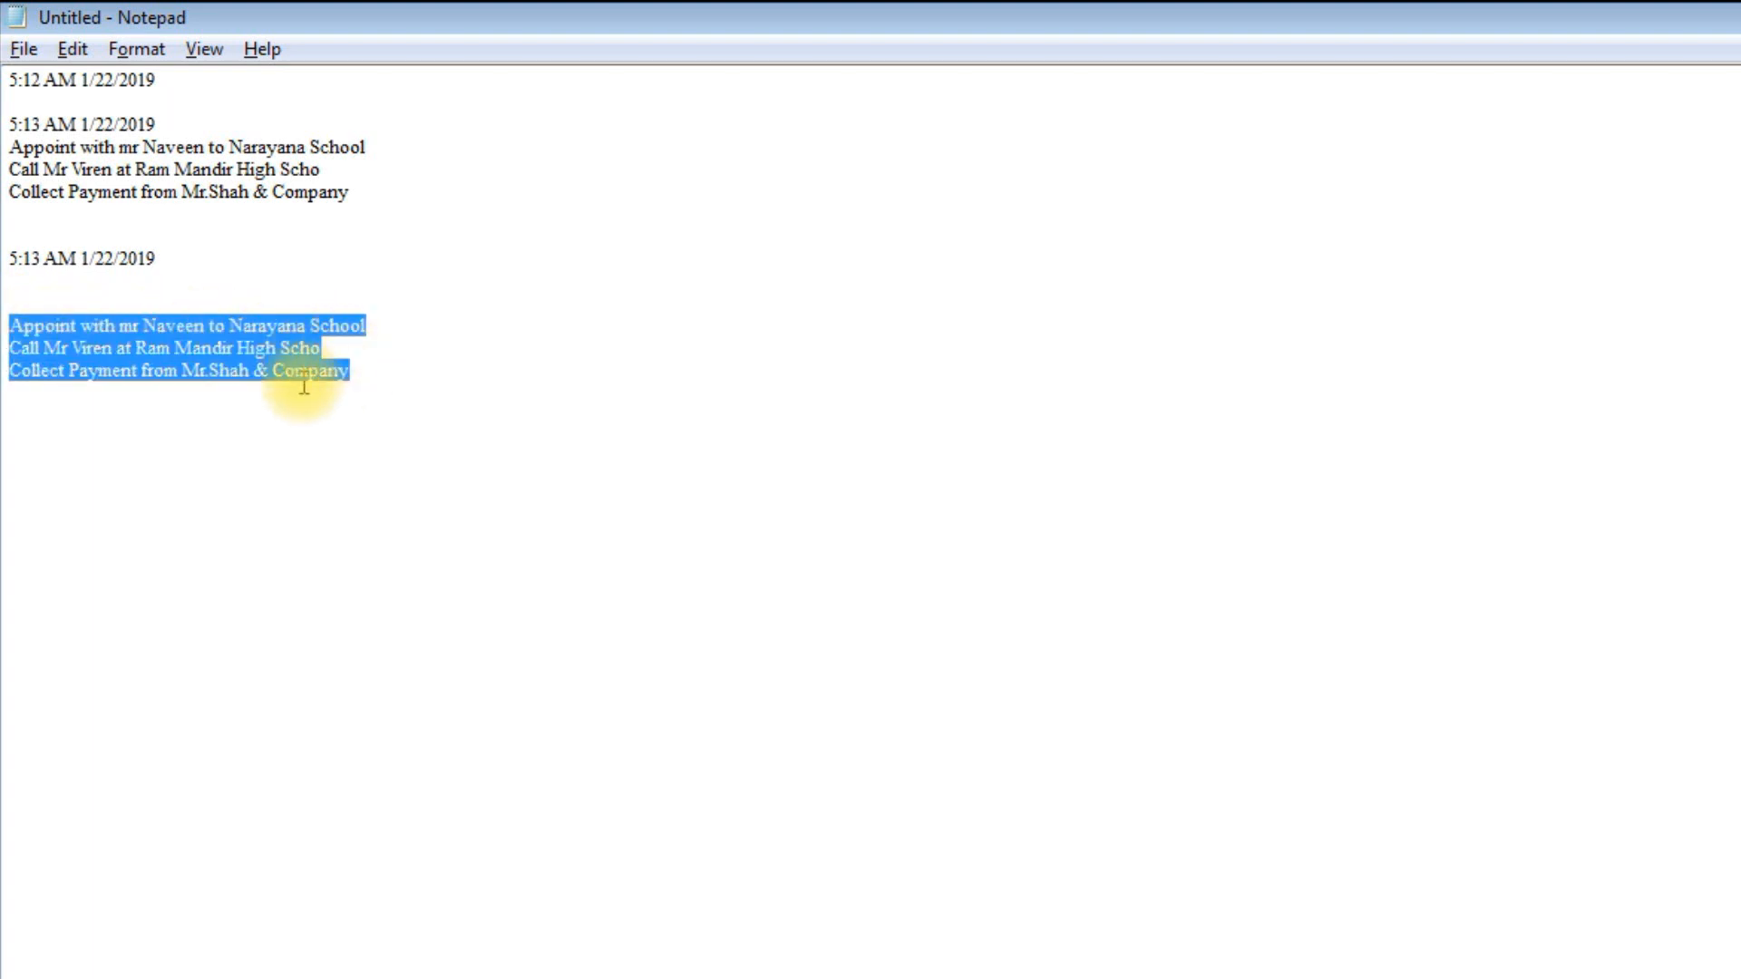
{"action": "left_click", "coordinate": [145, 479]}
{"action": "left_click", "coordinate": [369, 382]}
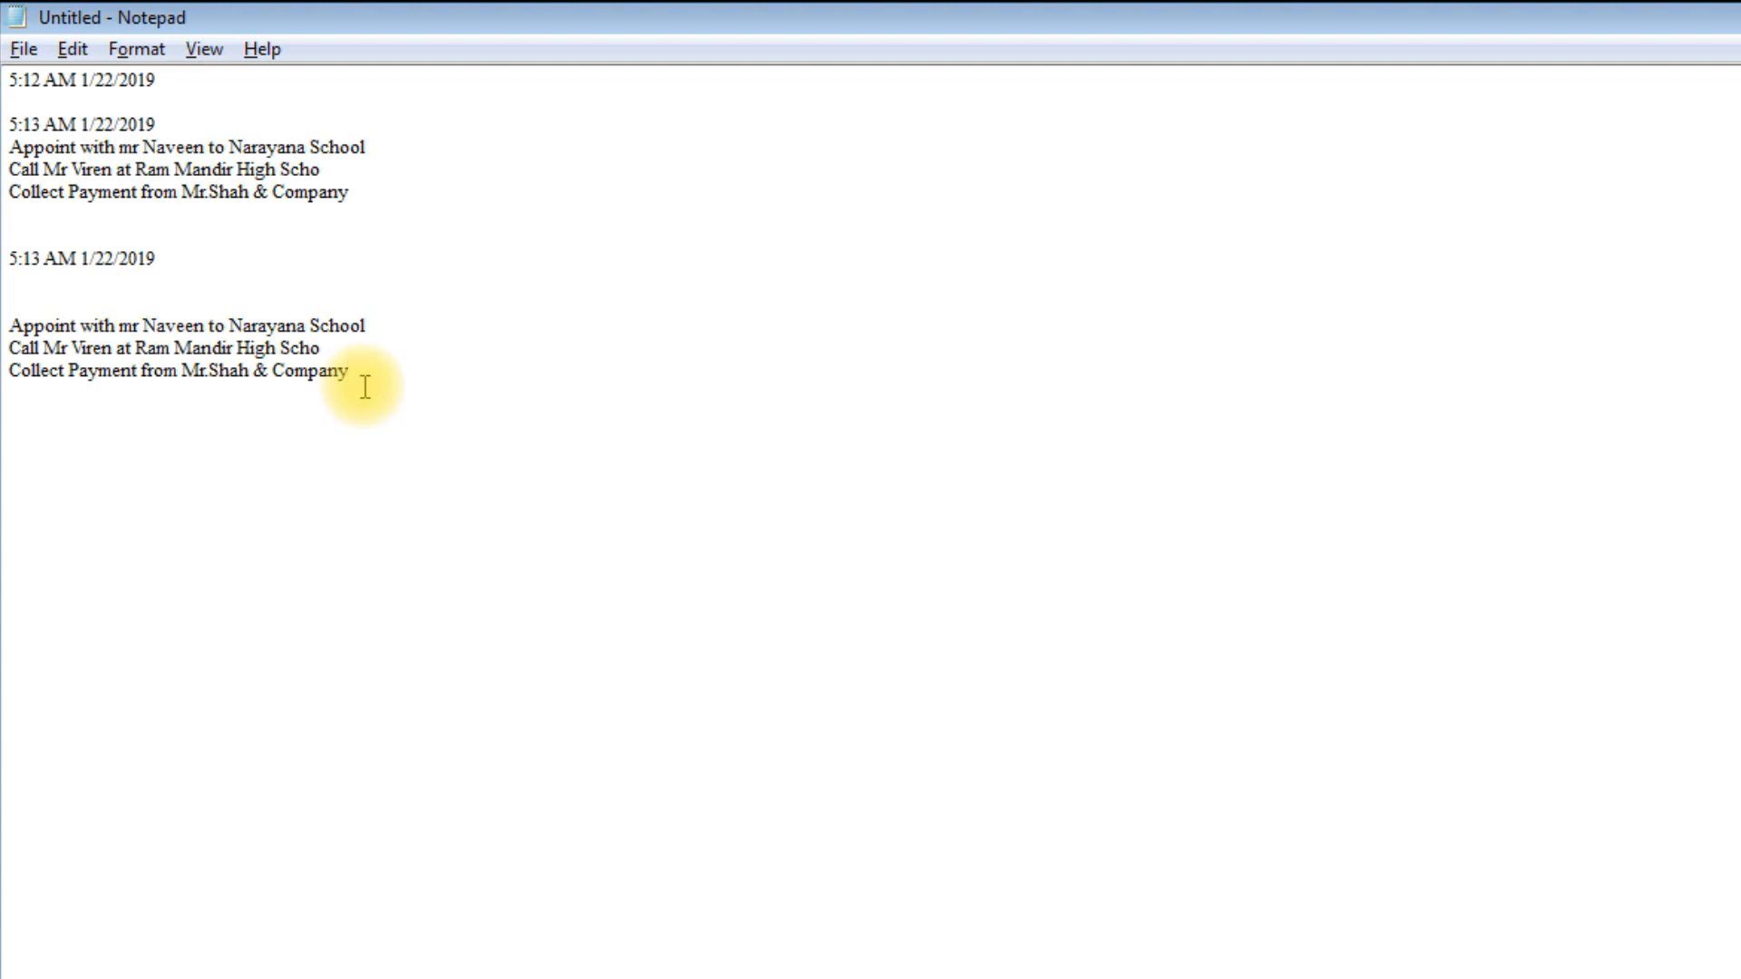
{"action": "key", "text": "Return"}
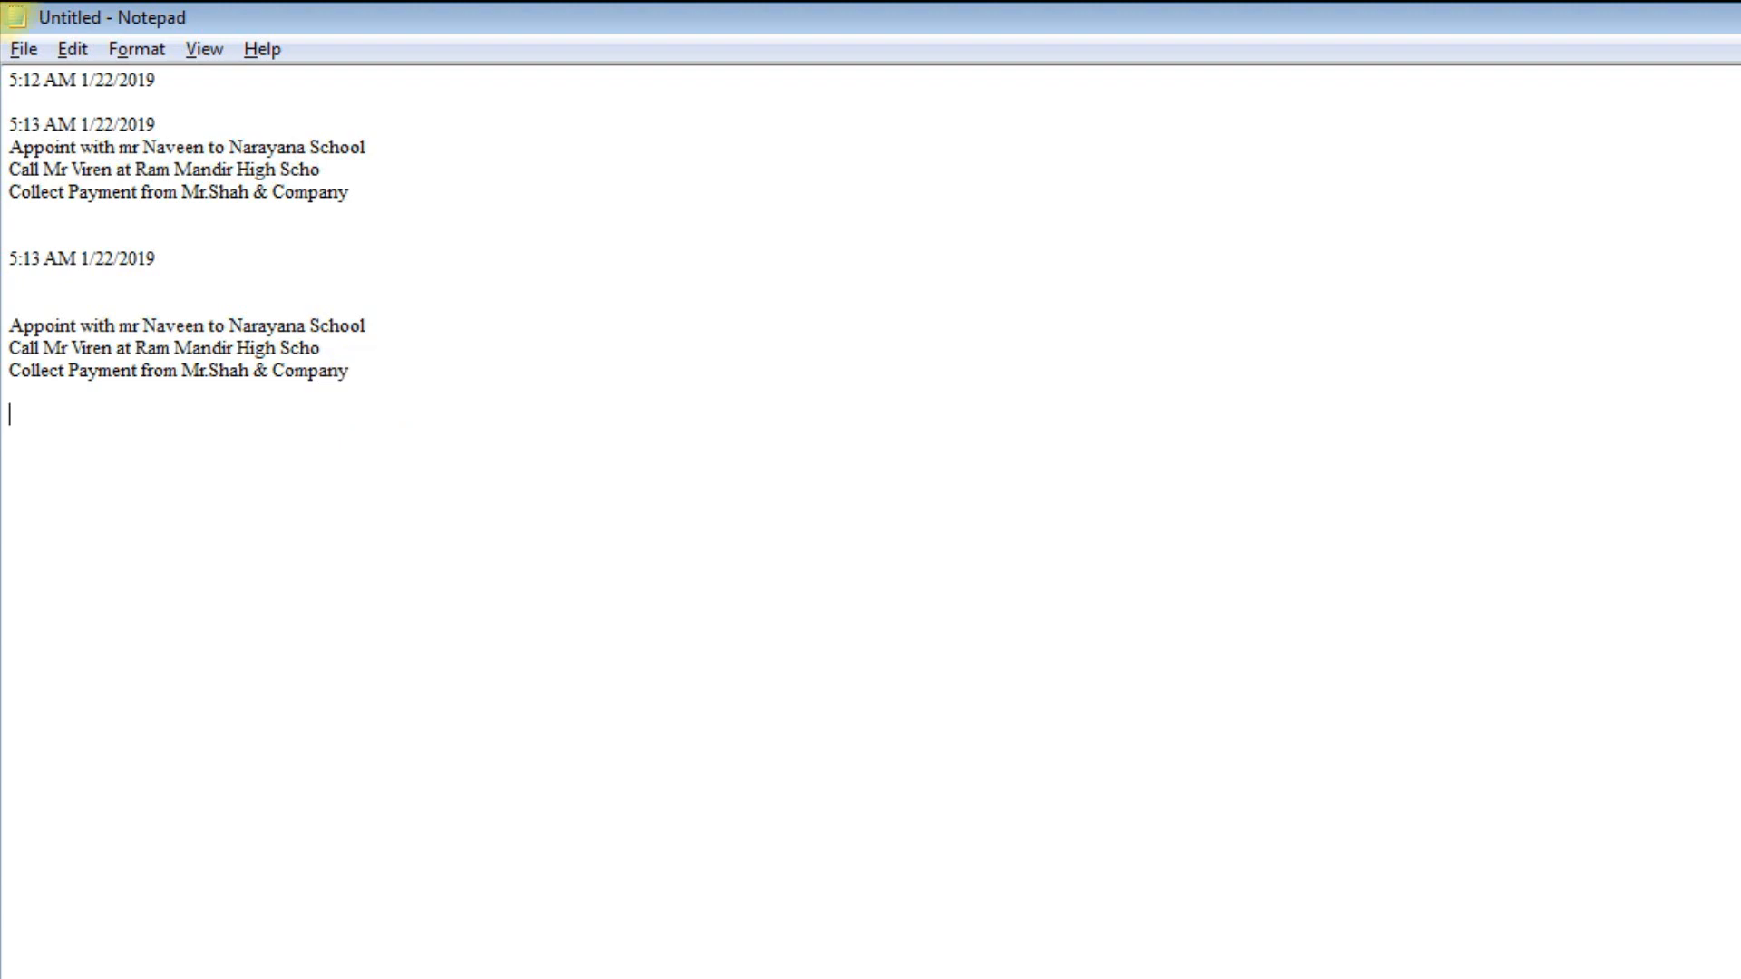
Select all the text in the document and clear the selection.
{"action": "left_click", "coordinate": [71, 52]}
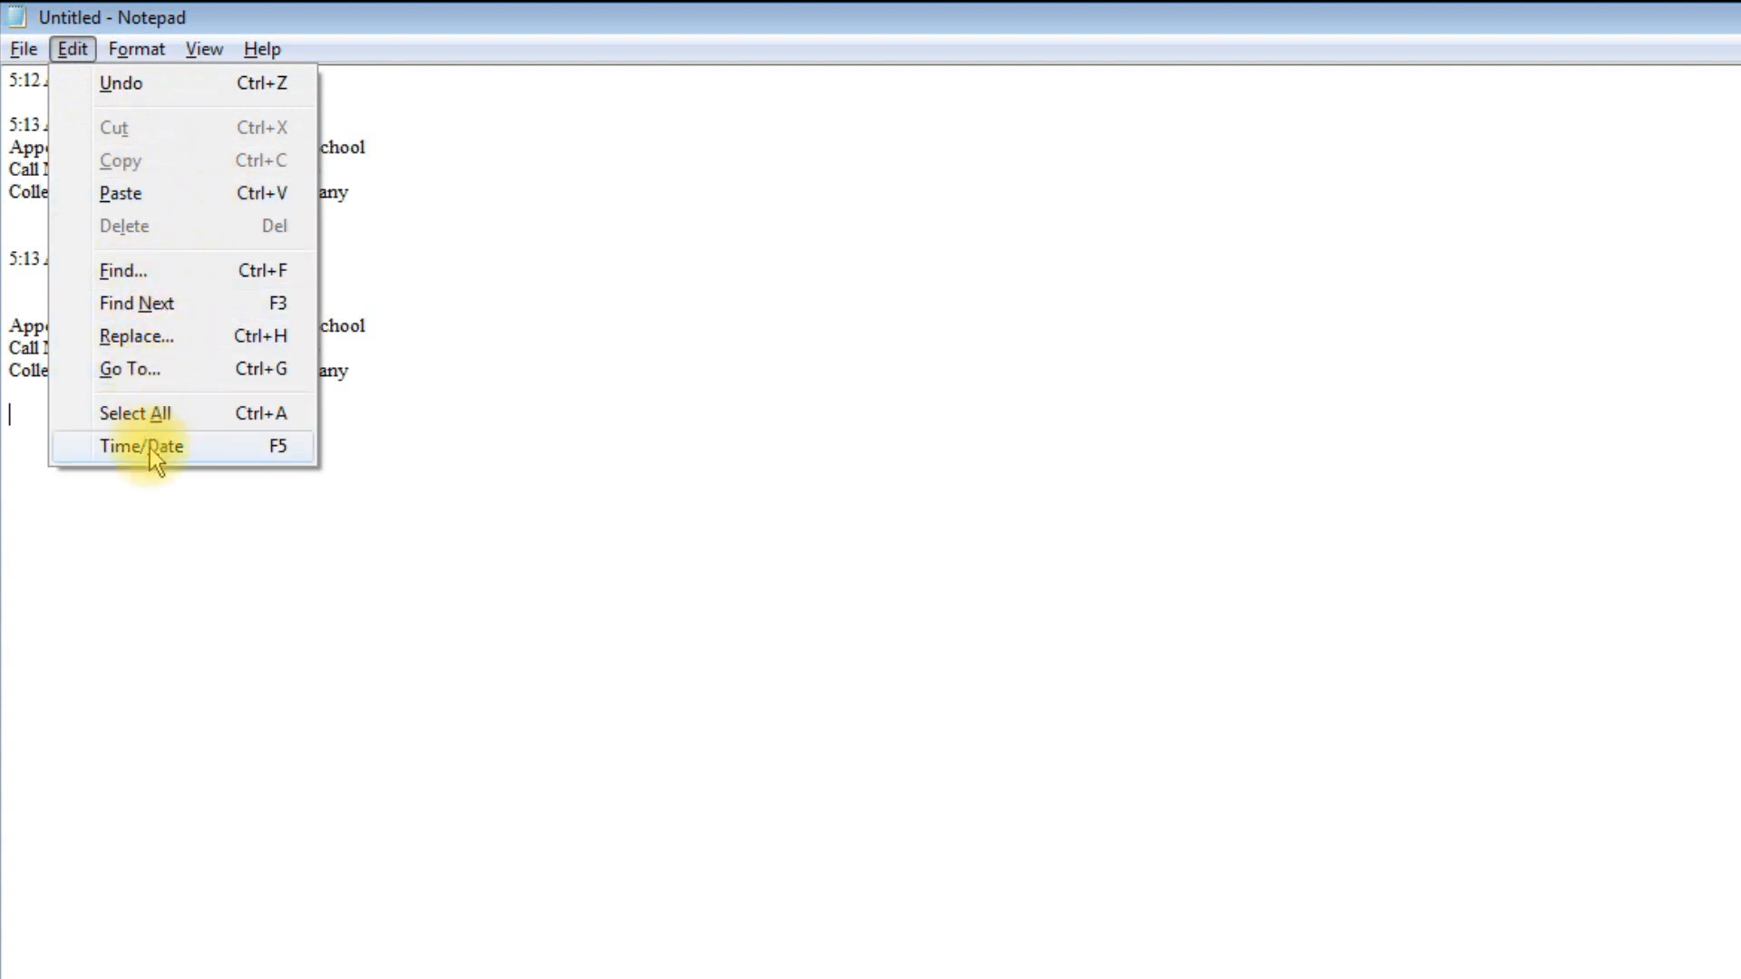
{"action": "left_click", "coordinate": [176, 419]}
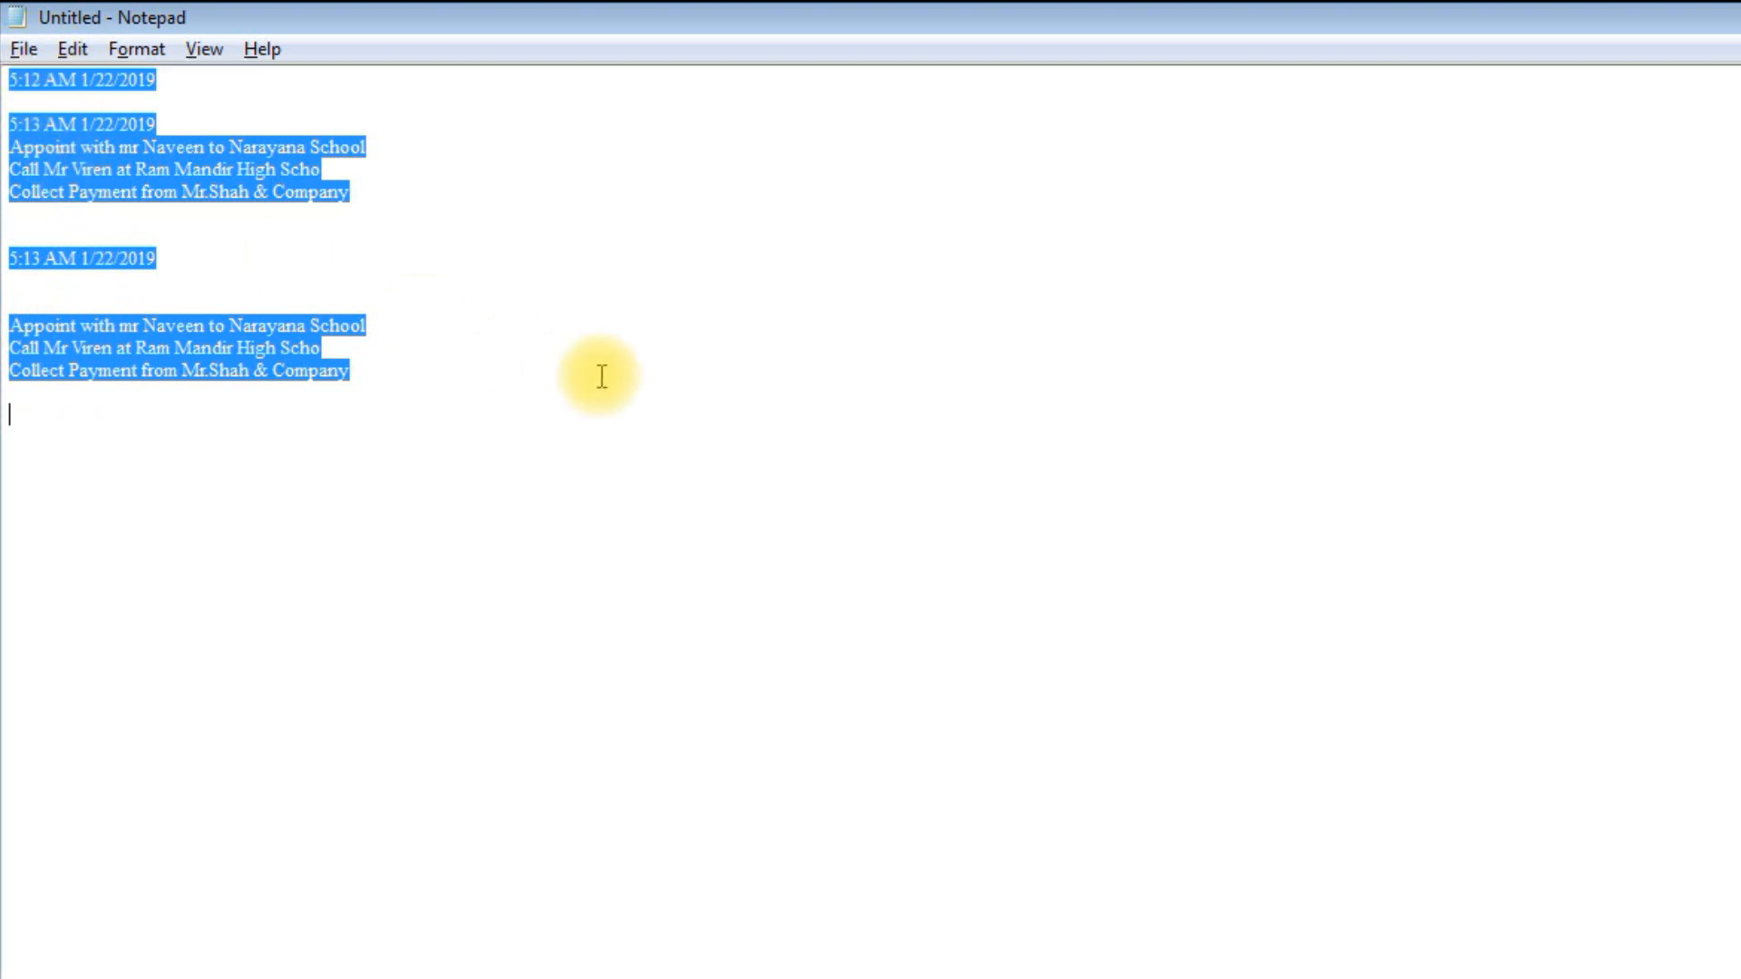
{"action": "left_click", "coordinate": [533, 377]}
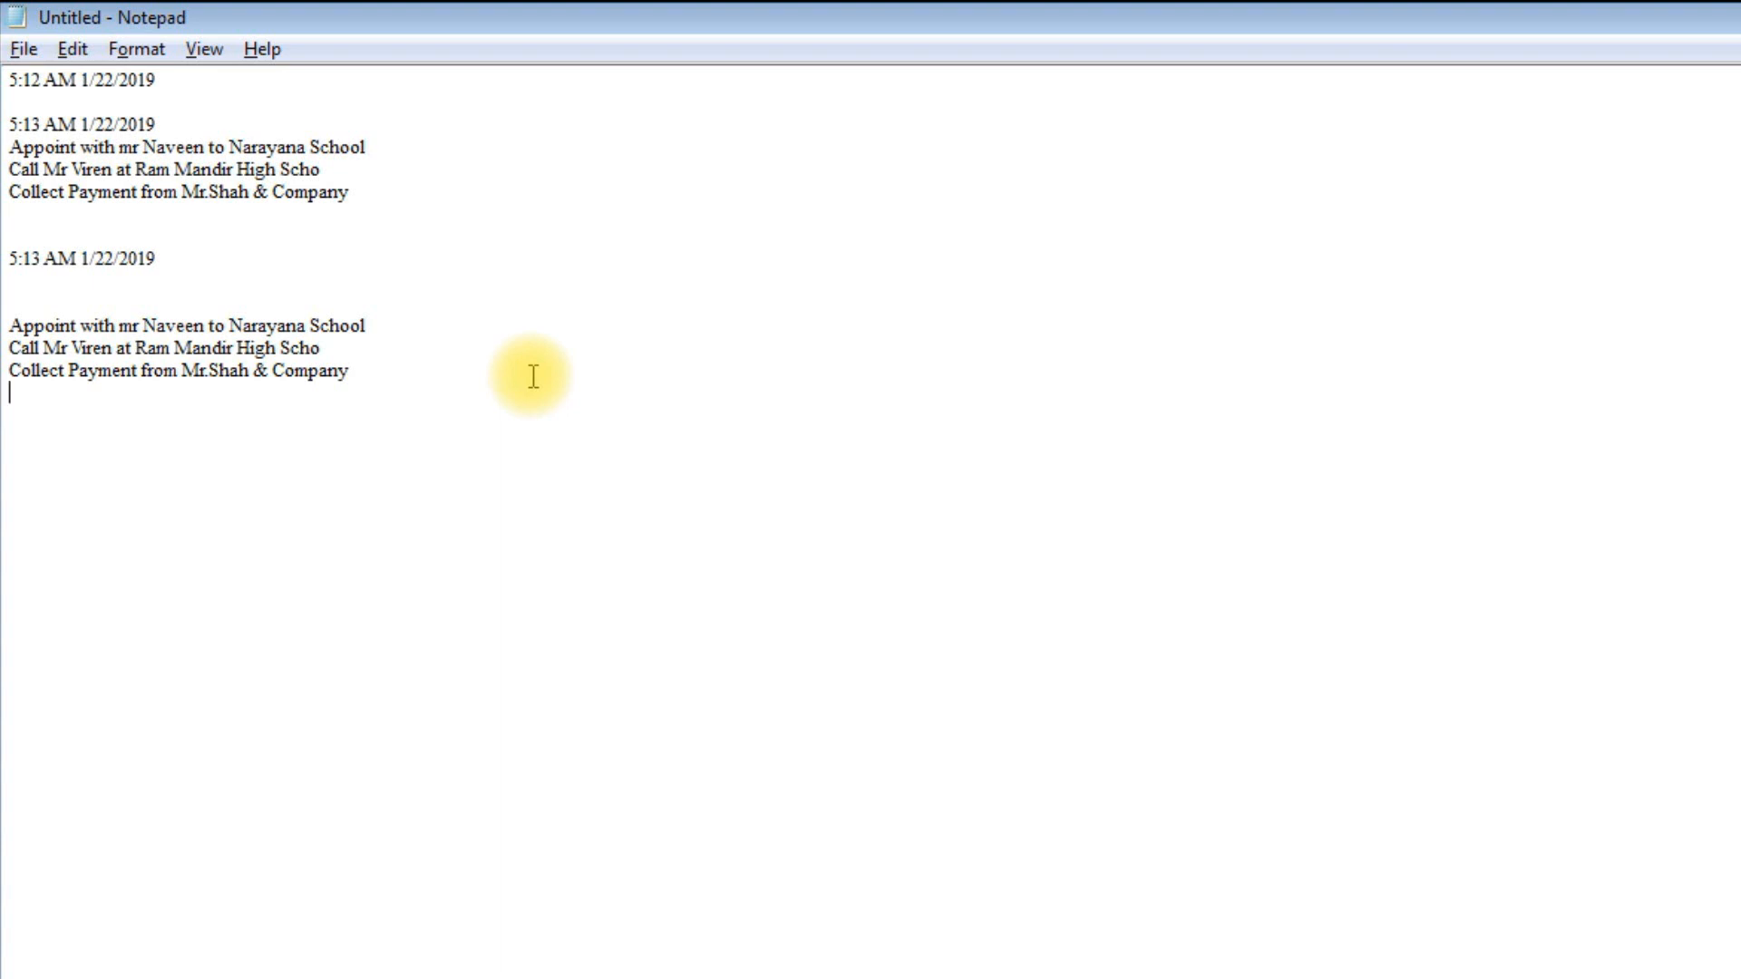
Open the Save As dialog for the untitled notes and choose Local Disk (D:) as the location.
{"action": "left_click", "coordinate": [30, 52]}
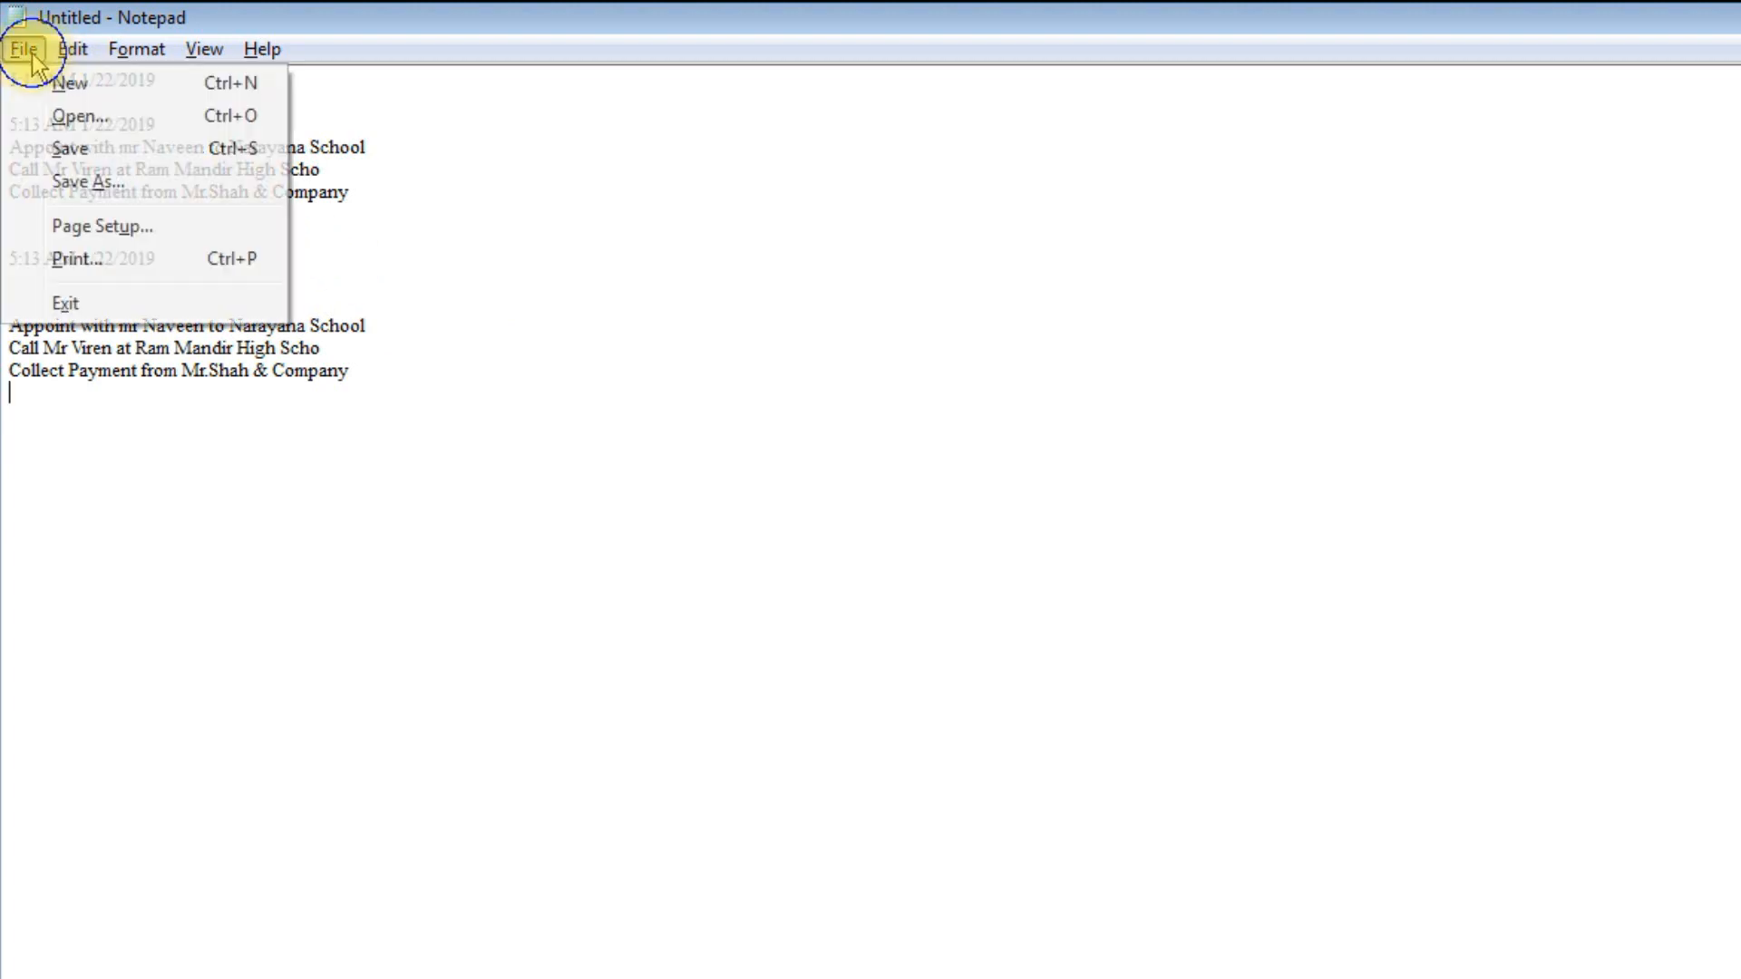
{"action": "left_click", "coordinate": [105, 154]}
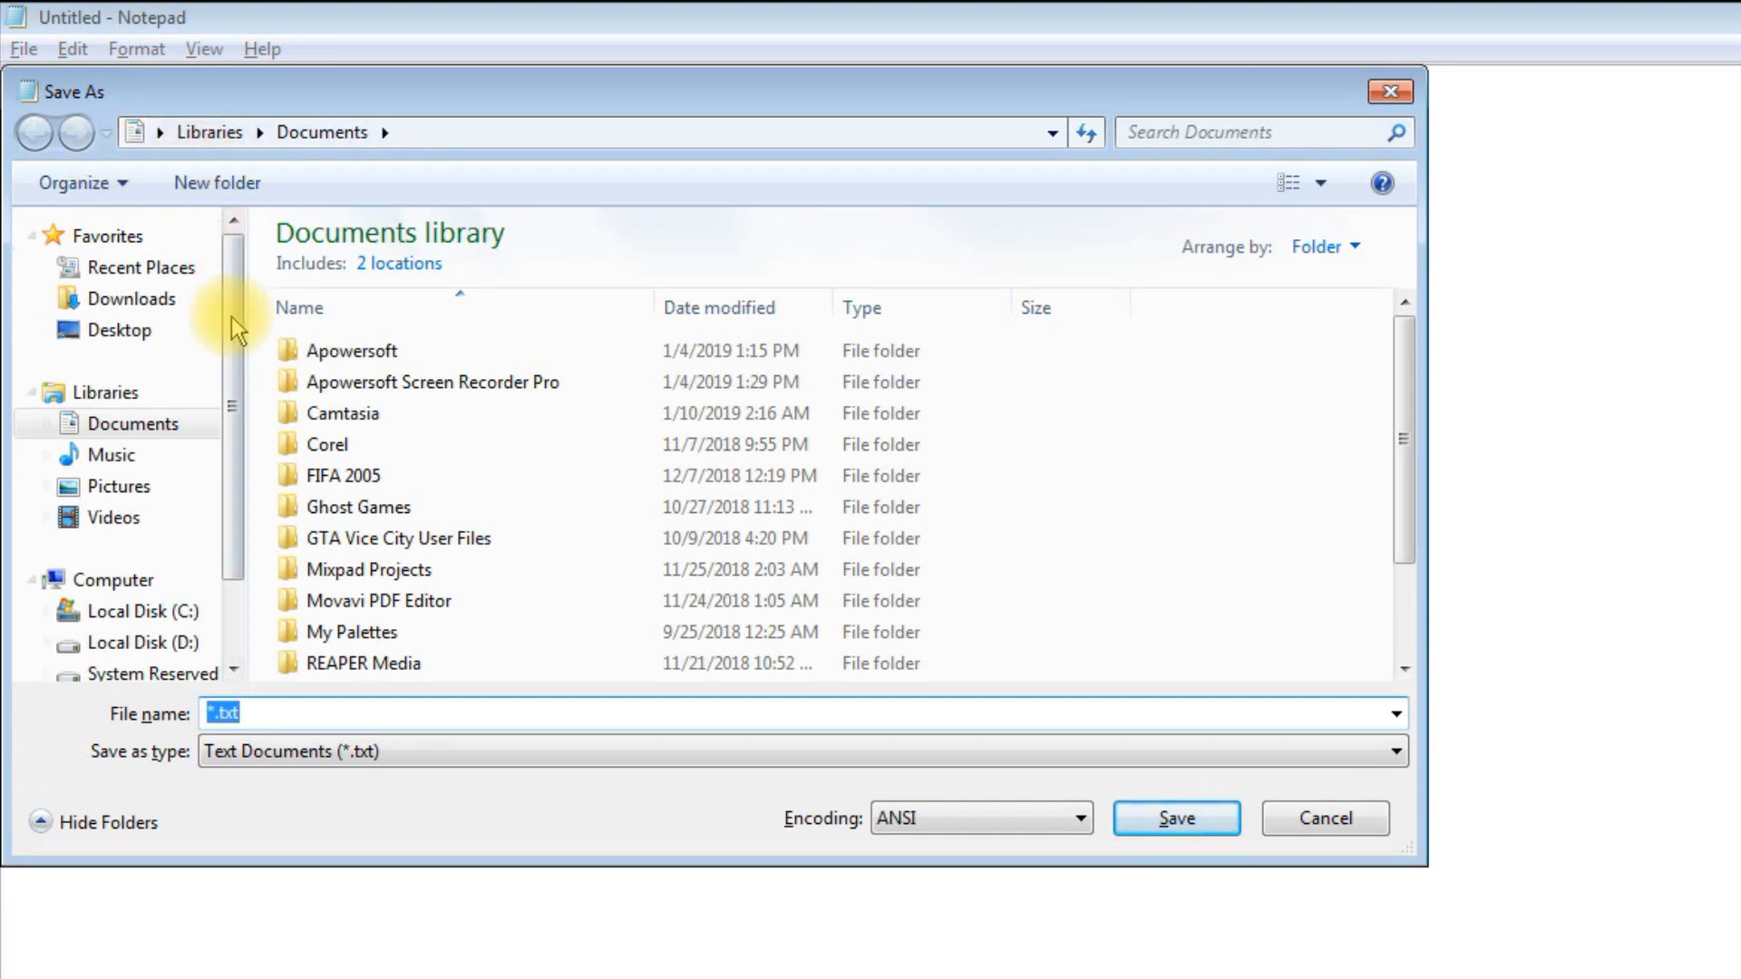
{"action": "left_click", "coordinate": [188, 645]}
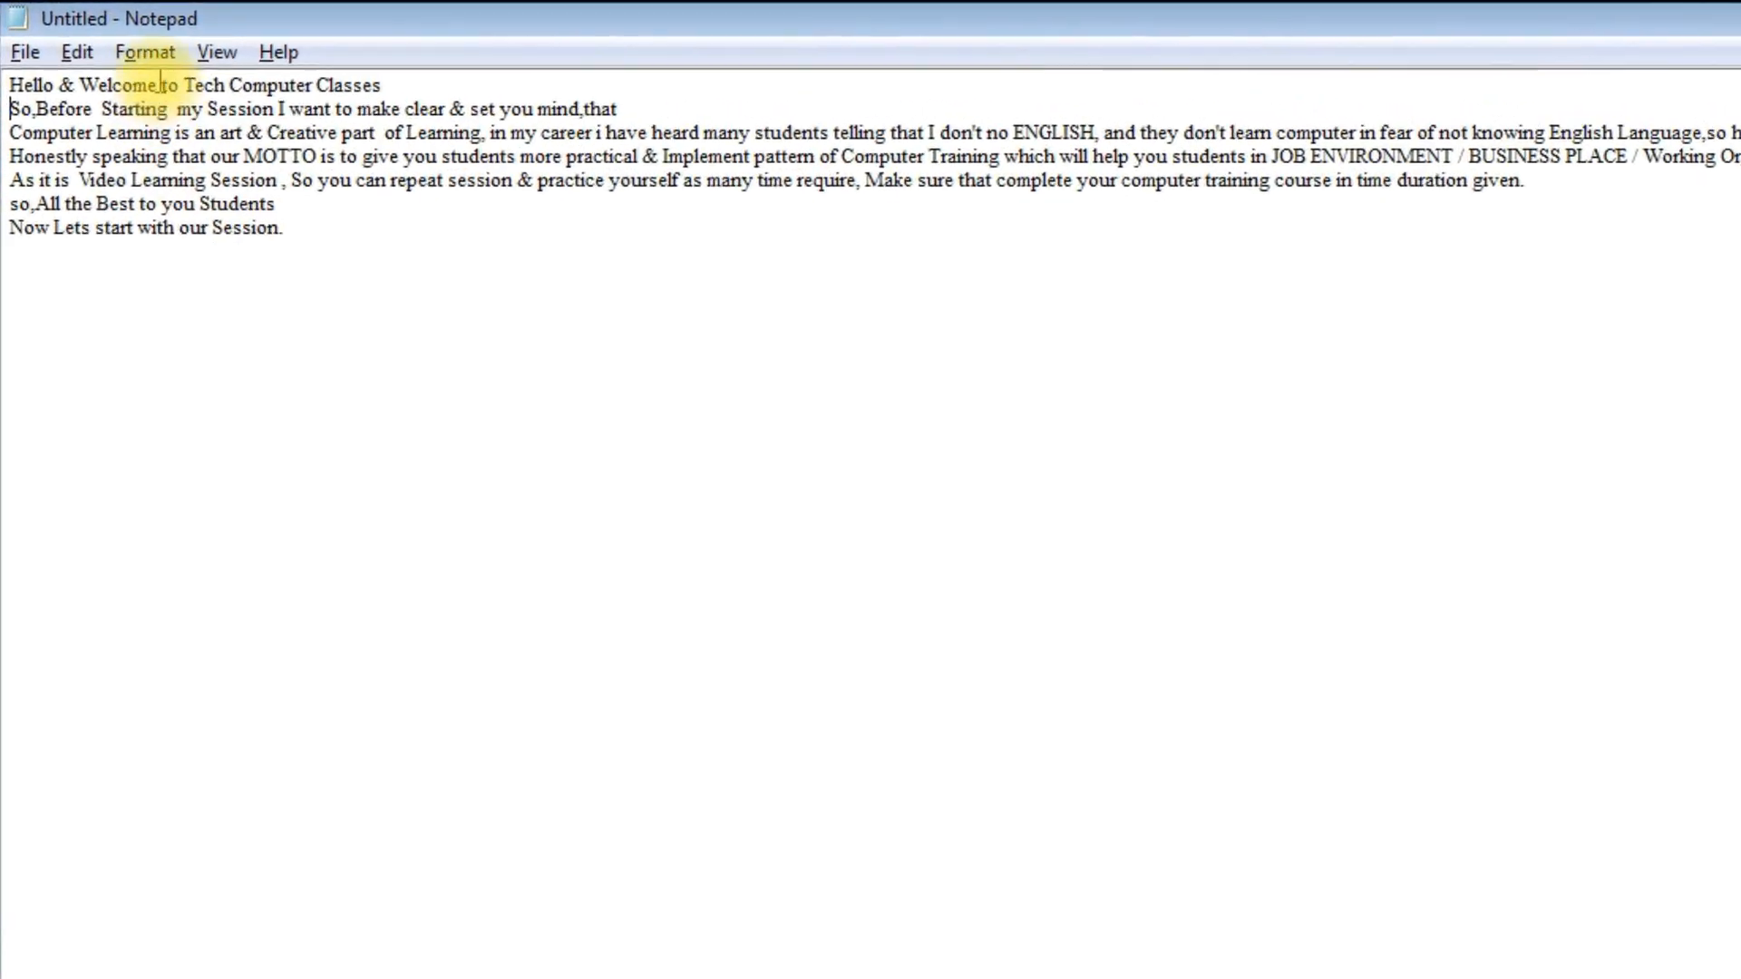
Turn on Word Wrap for the welcome text, and highlight the wrapped lines from first to last before clearing the selection.
{"action": "left_click", "coordinate": [155, 63]}
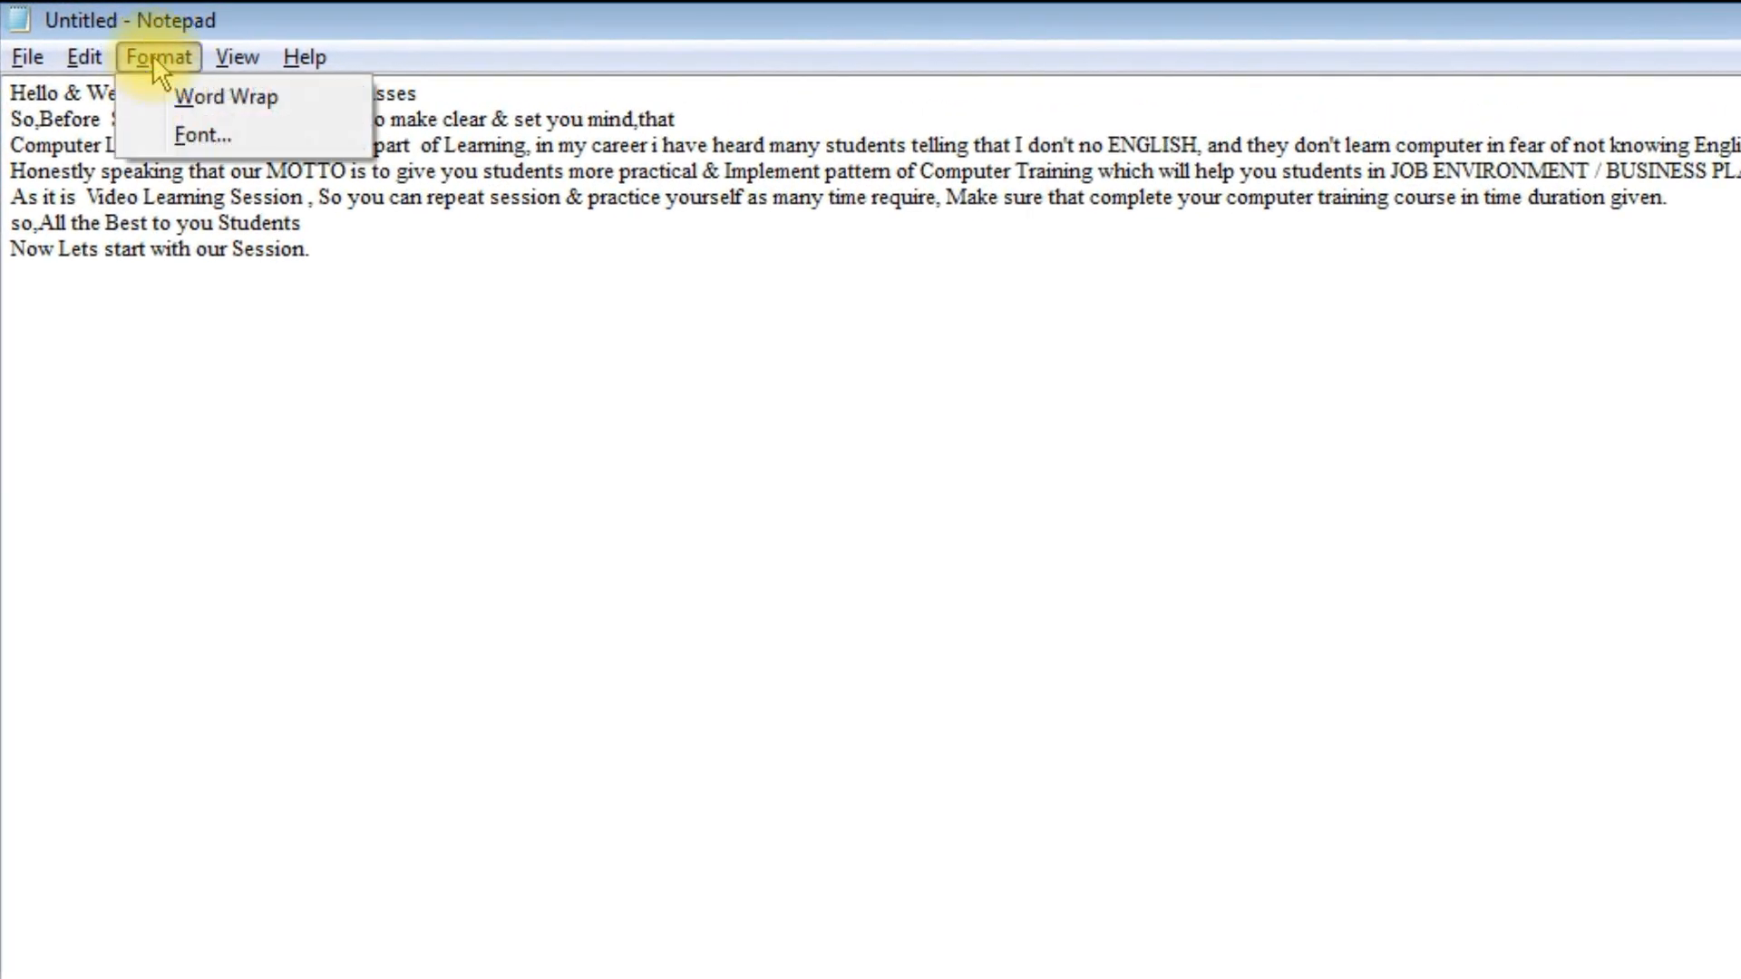
{"action": "left_click", "coordinate": [191, 106]}
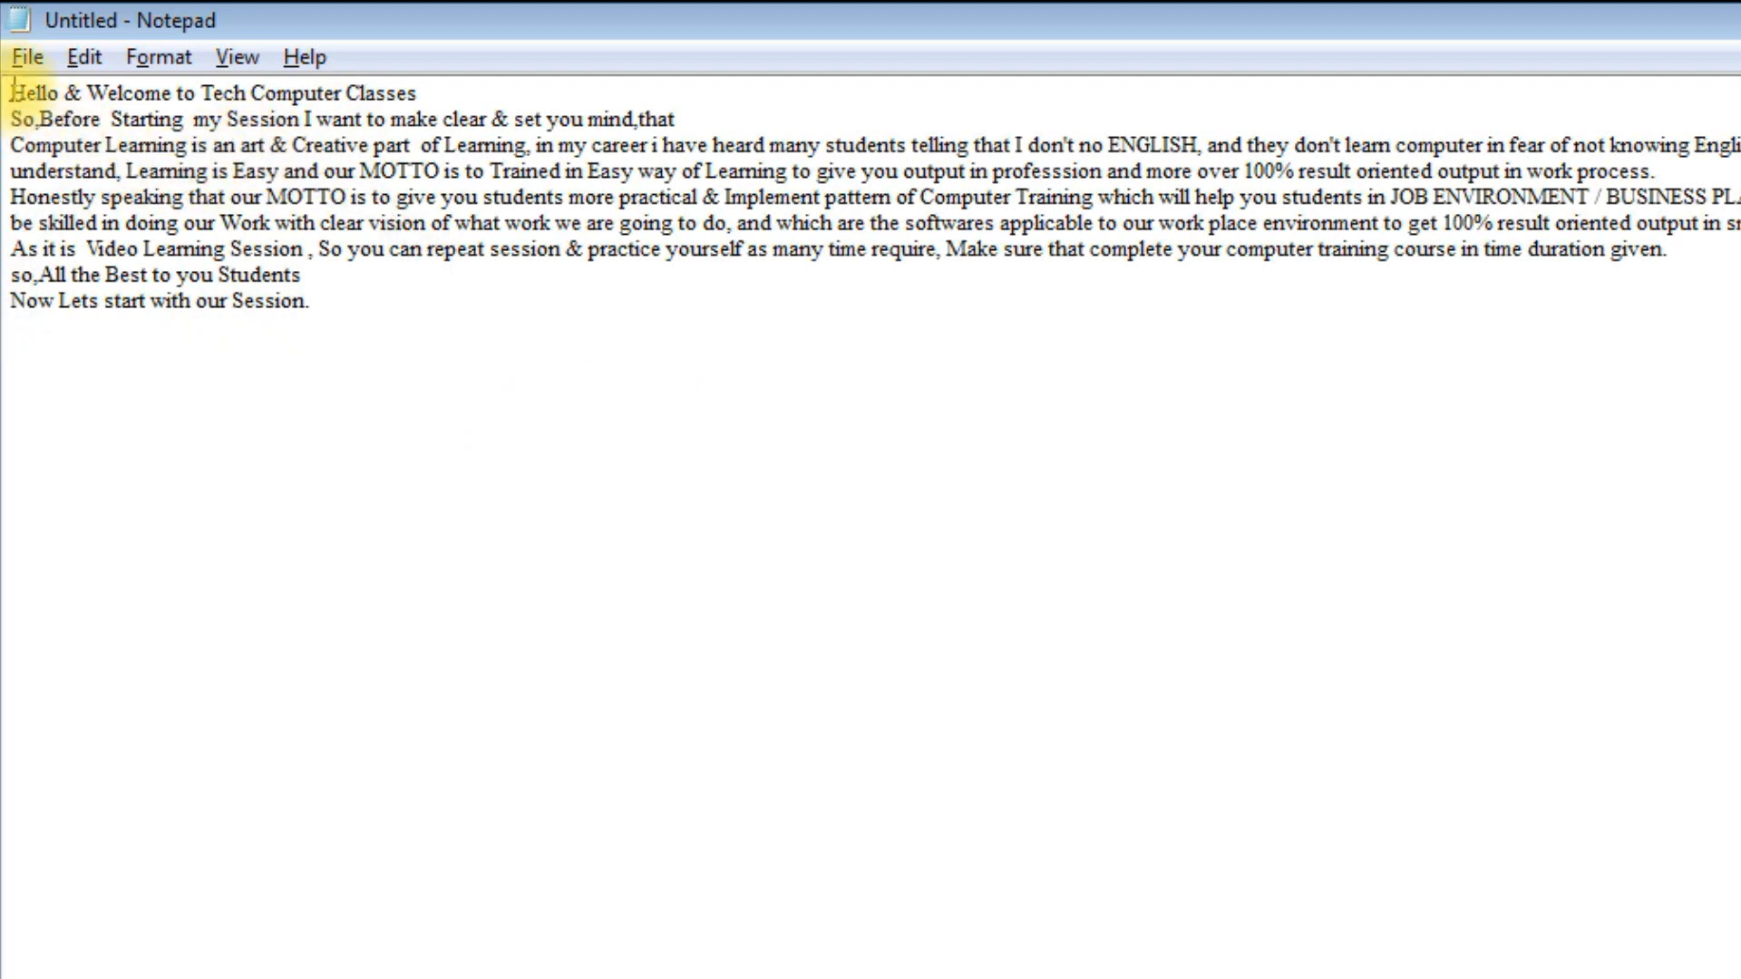
{"action": "mouse_move", "coordinate": [11, 92]}
{"action": "left_mouse_down"}
{"action": "mouse_move", "coordinate": [118, 121]}
{"action": "mouse_move", "coordinate": [396, 288]}
{"action": "mouse_move", "coordinate": [395, 322]}
{"action": "left_mouse_up"}
{"action": "left_click", "coordinate": [395, 323]}
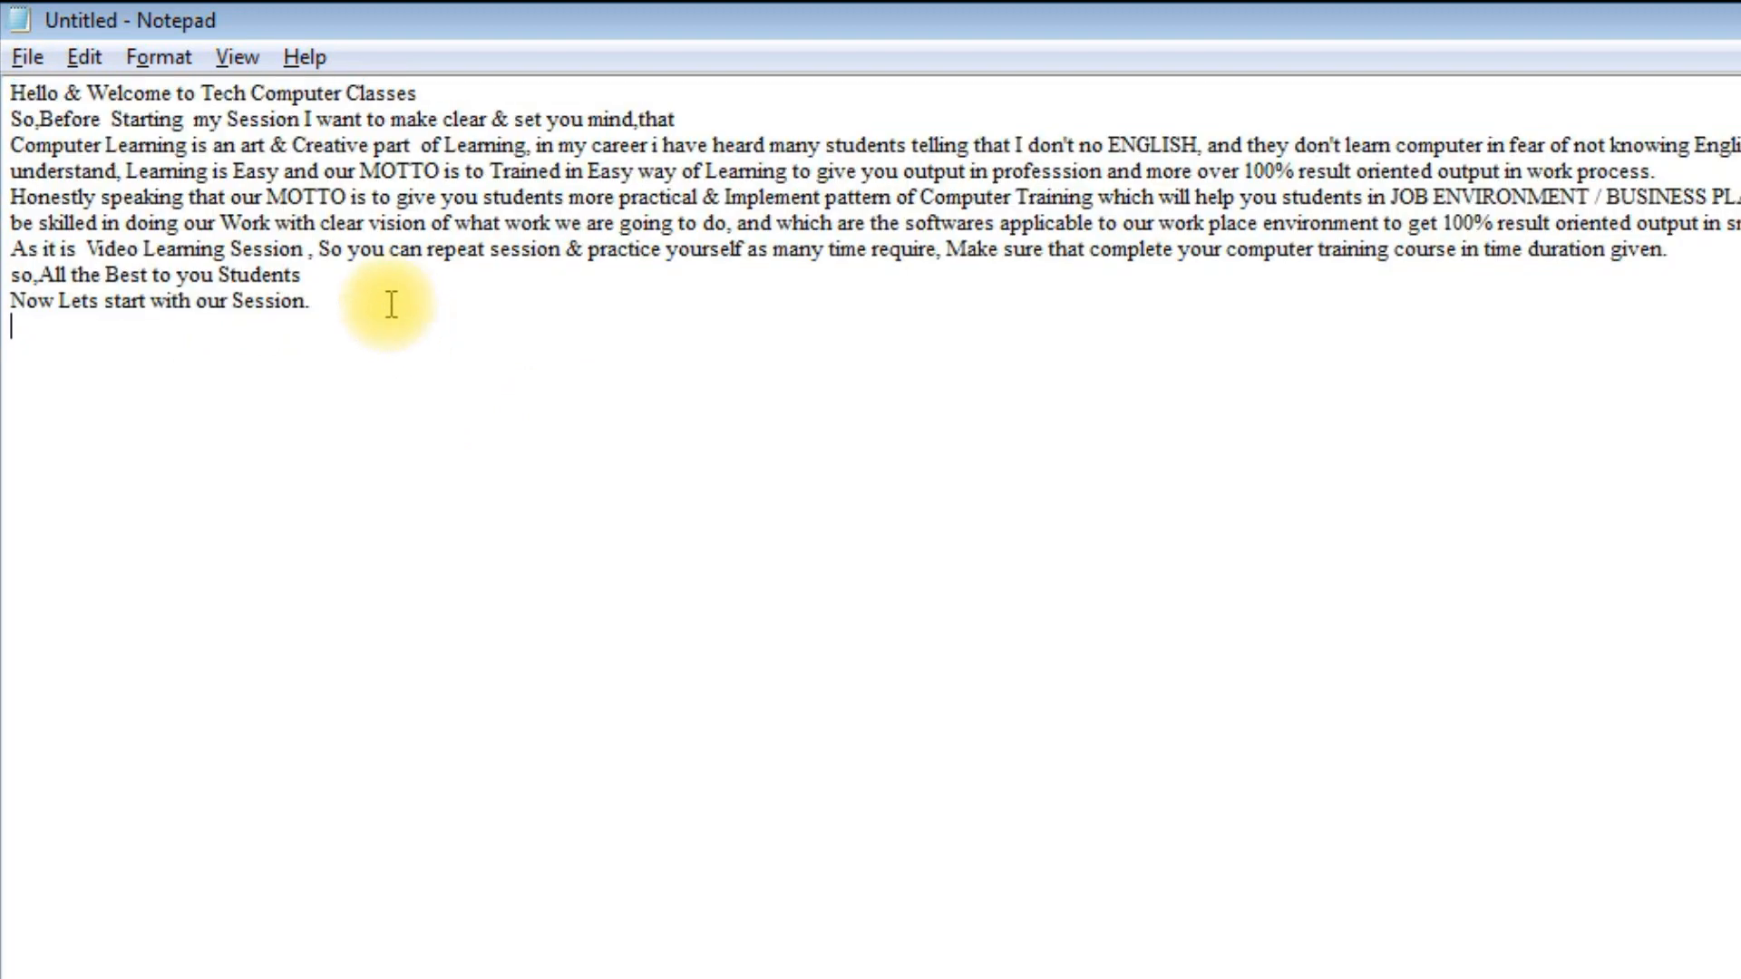
{"action": "left_click", "coordinate": [16, 95]}
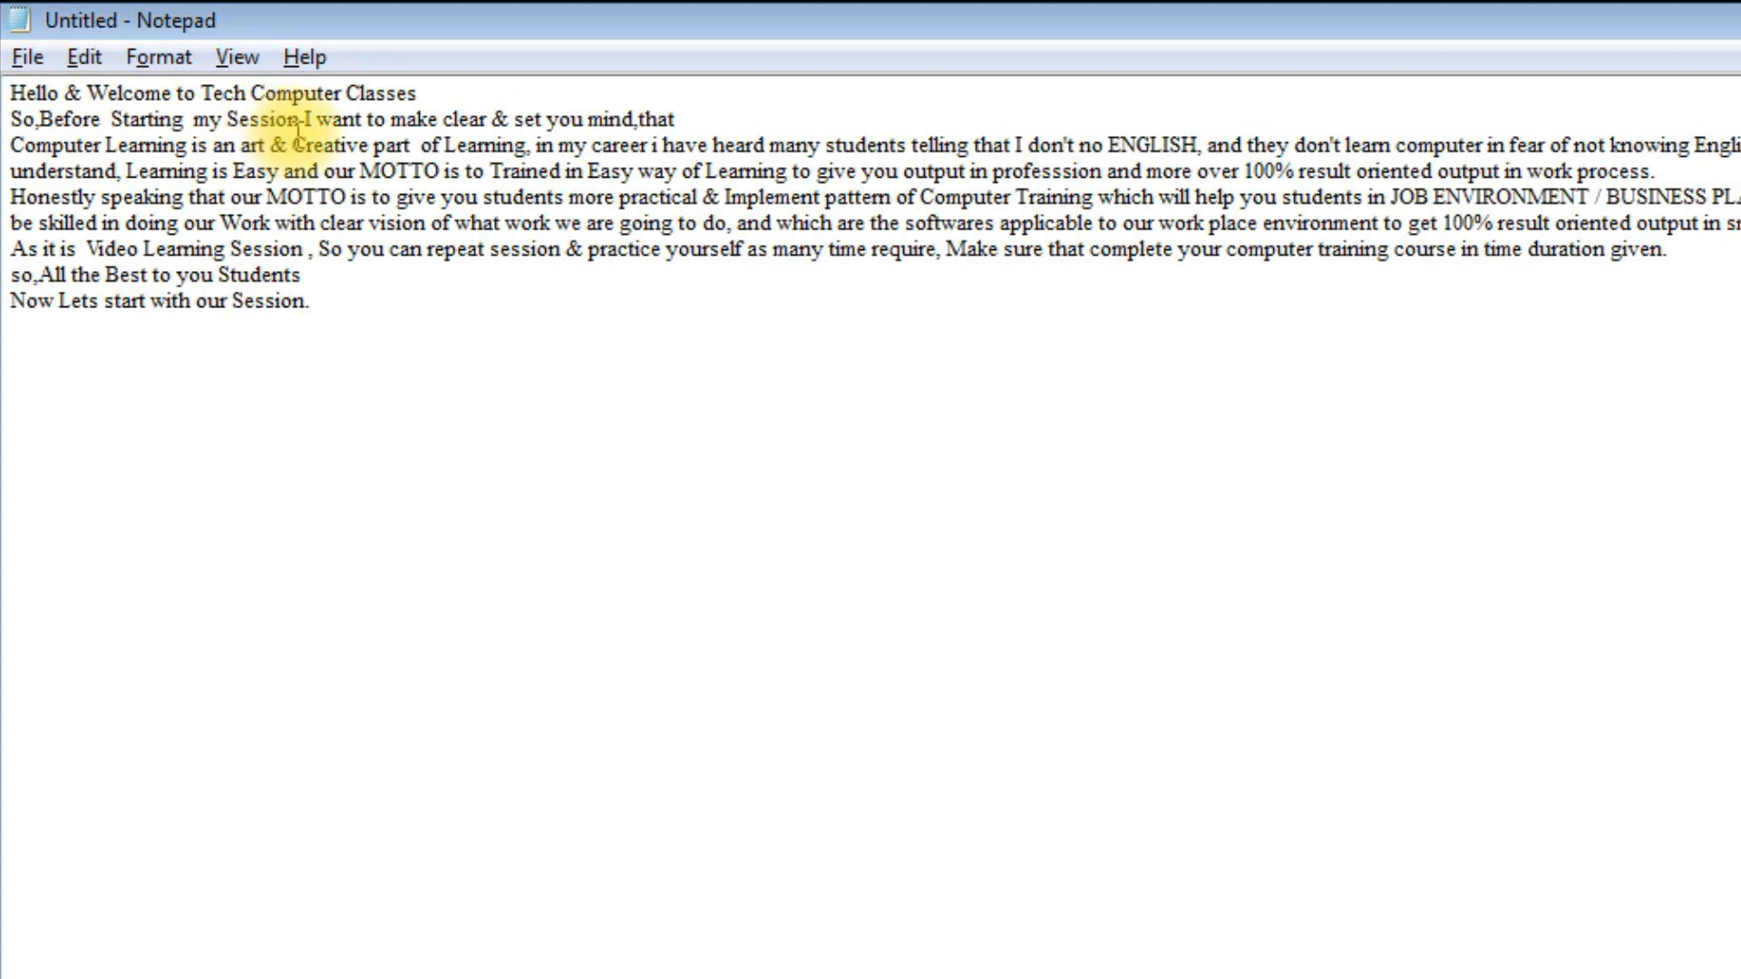
Set the font size of the welcome text to 18, keeping Times New Roman Regular.
{"action": "left_click", "coordinate": [174, 57]}
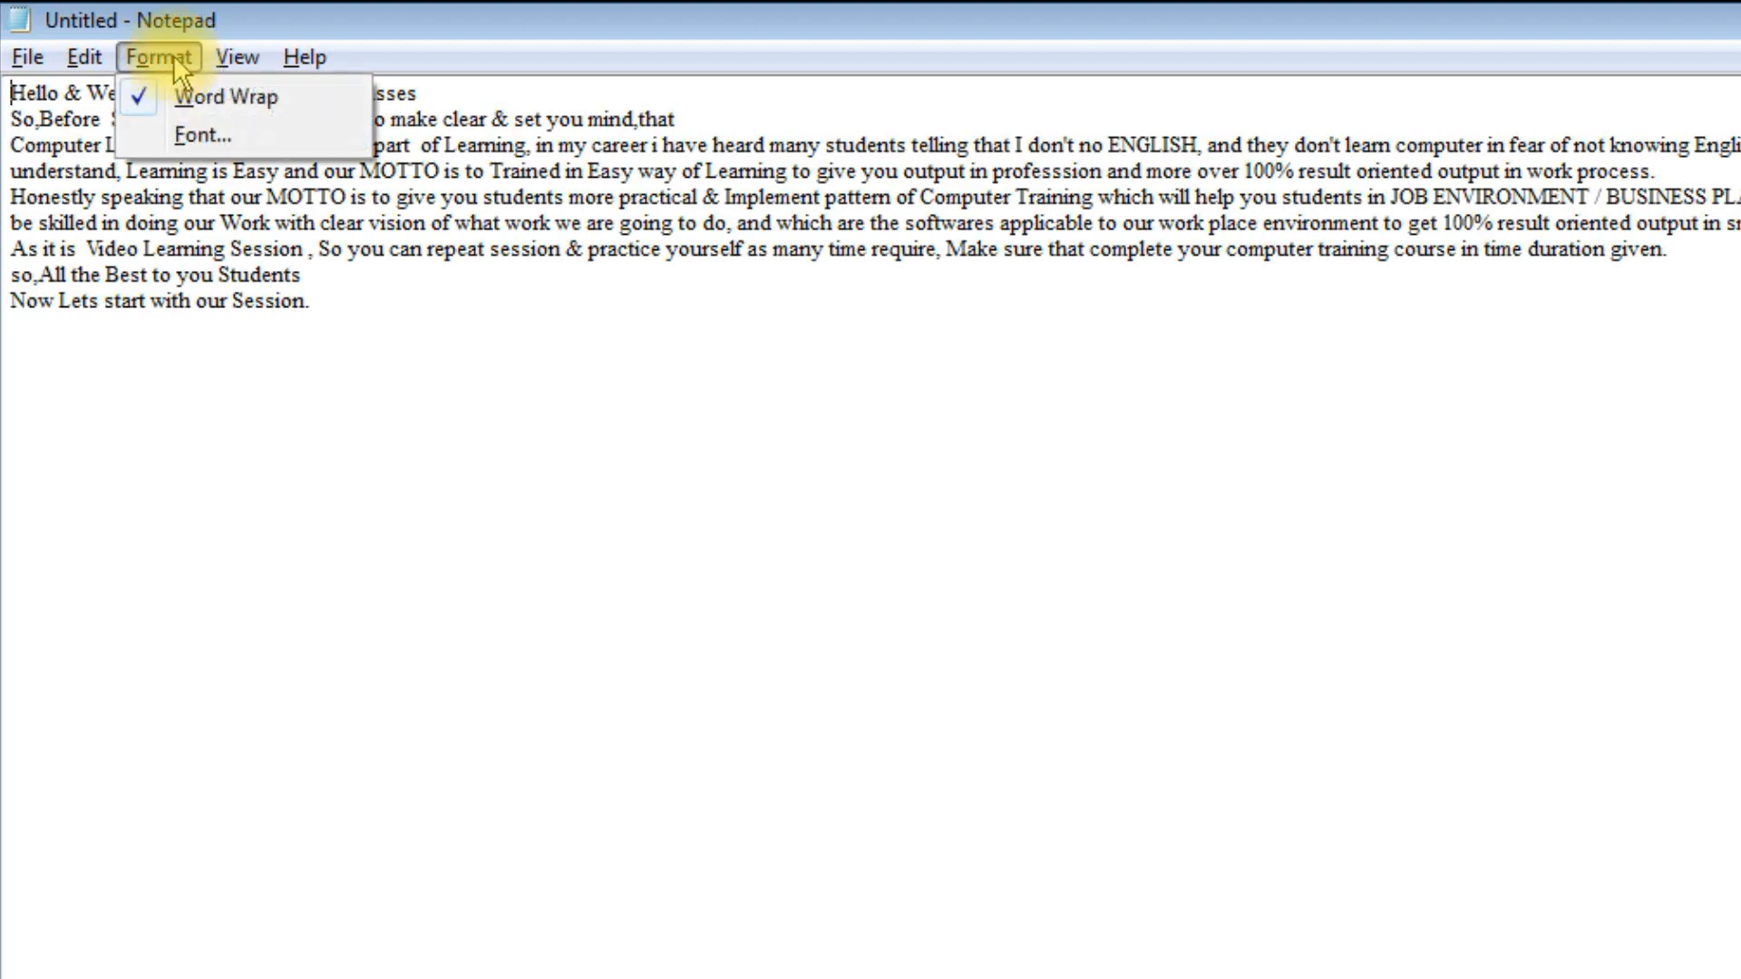
{"action": "left_click", "coordinate": [199, 135]}
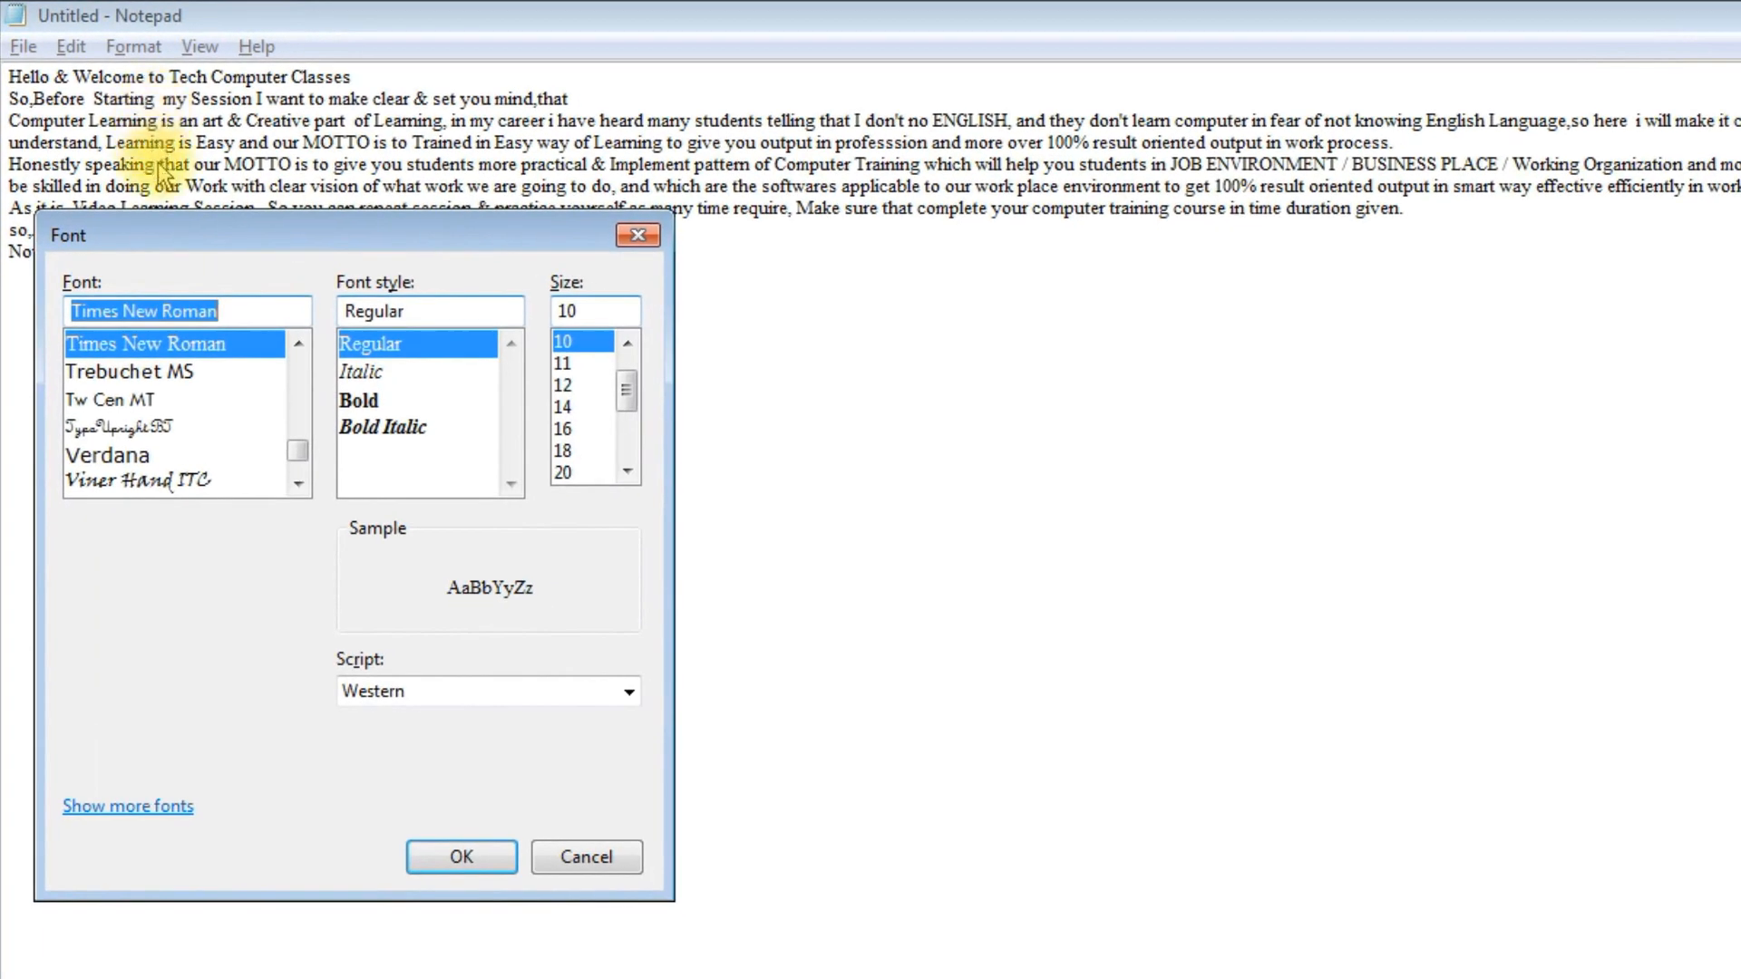
{"action": "left_click", "coordinate": [563, 450]}
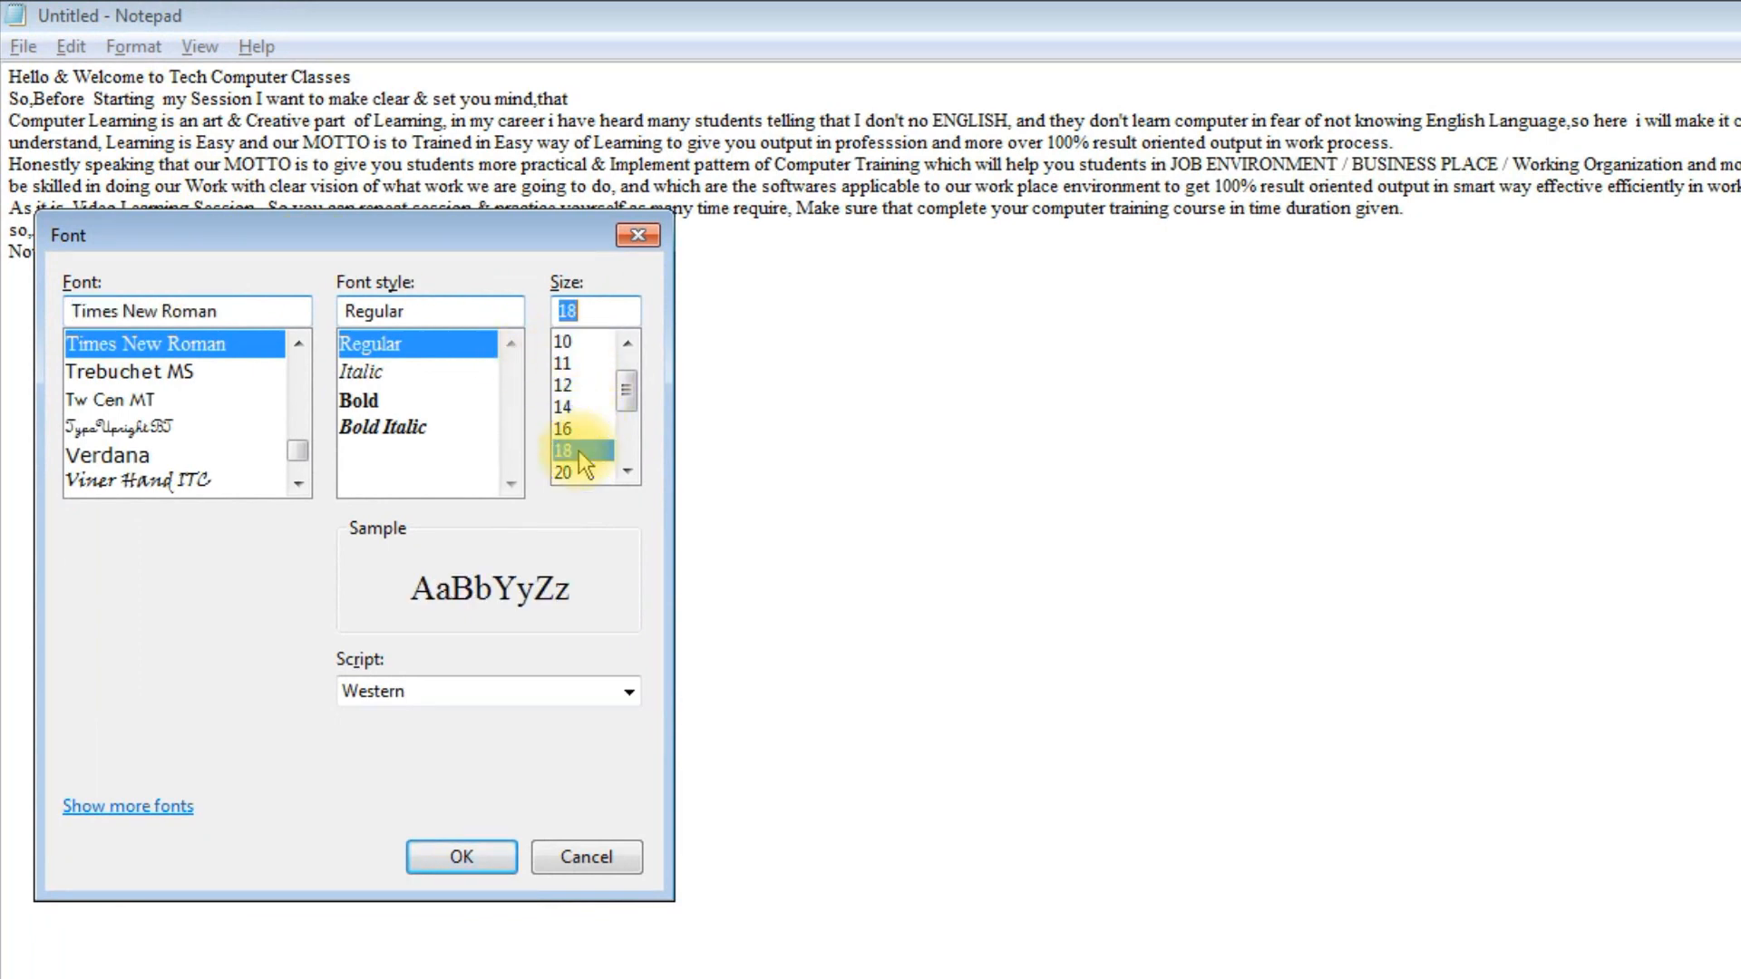
{"action": "left_click", "coordinate": [481, 860]}
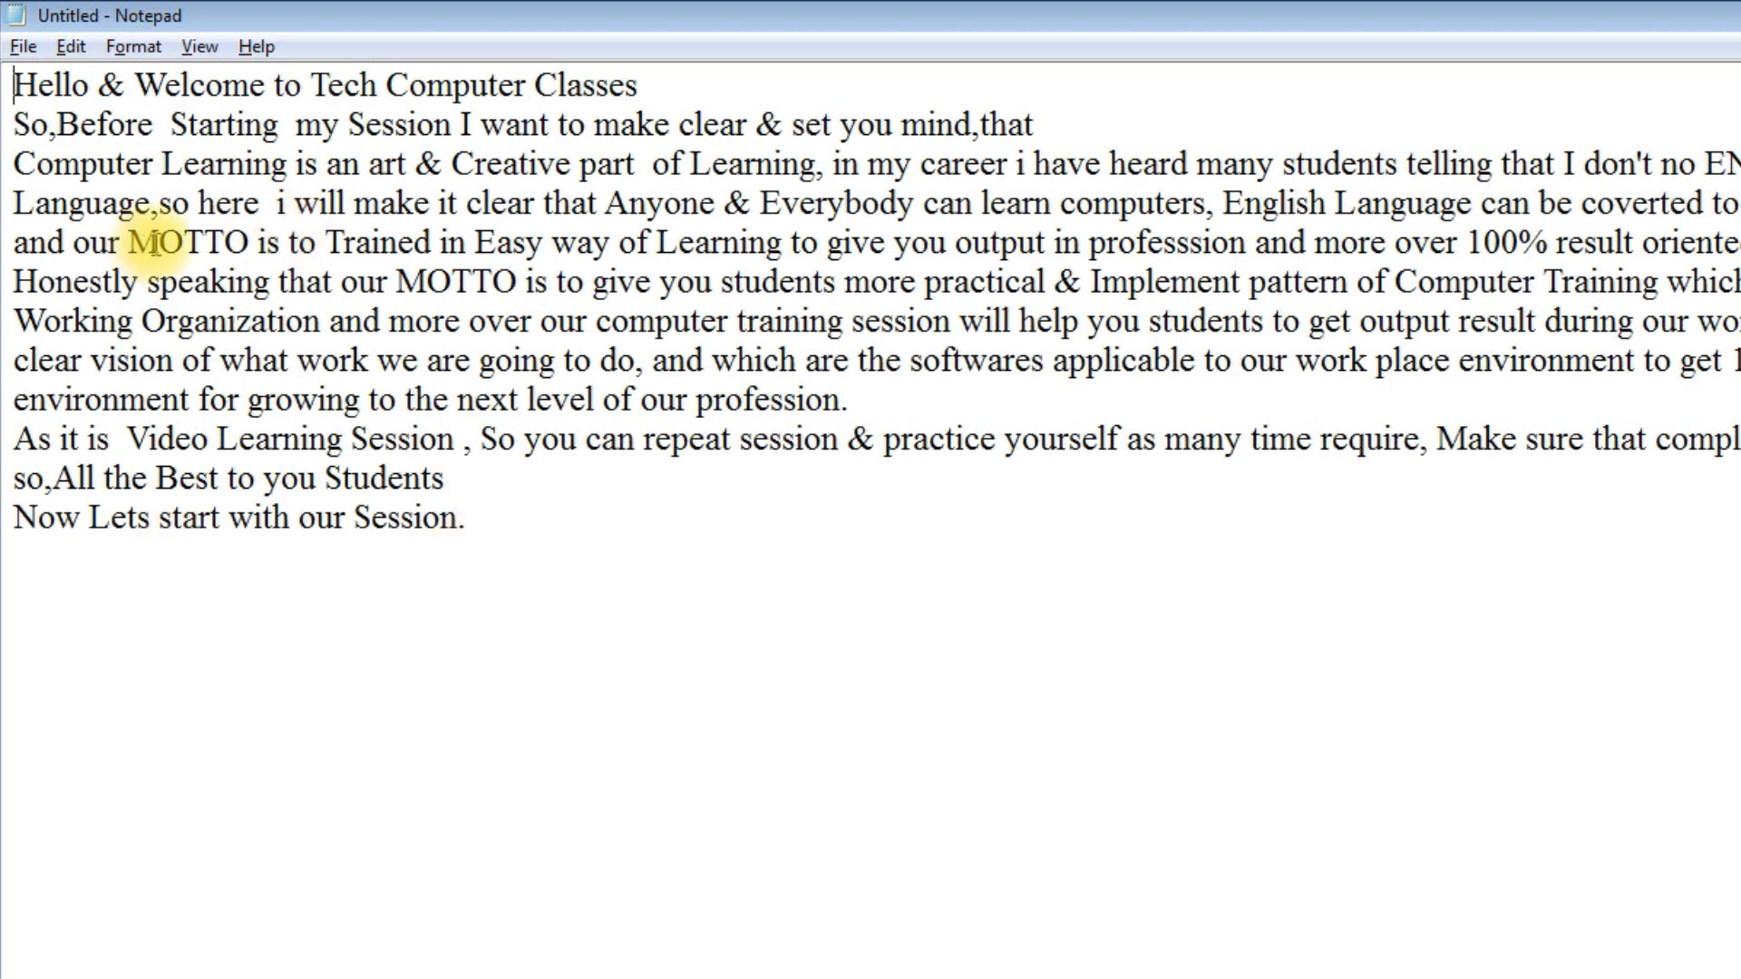
Start saving the welcome text, create a folder named Notepad Document on Local Disk (D:), and open it as the save location.
{"action": "left_click", "coordinate": [22, 48]}
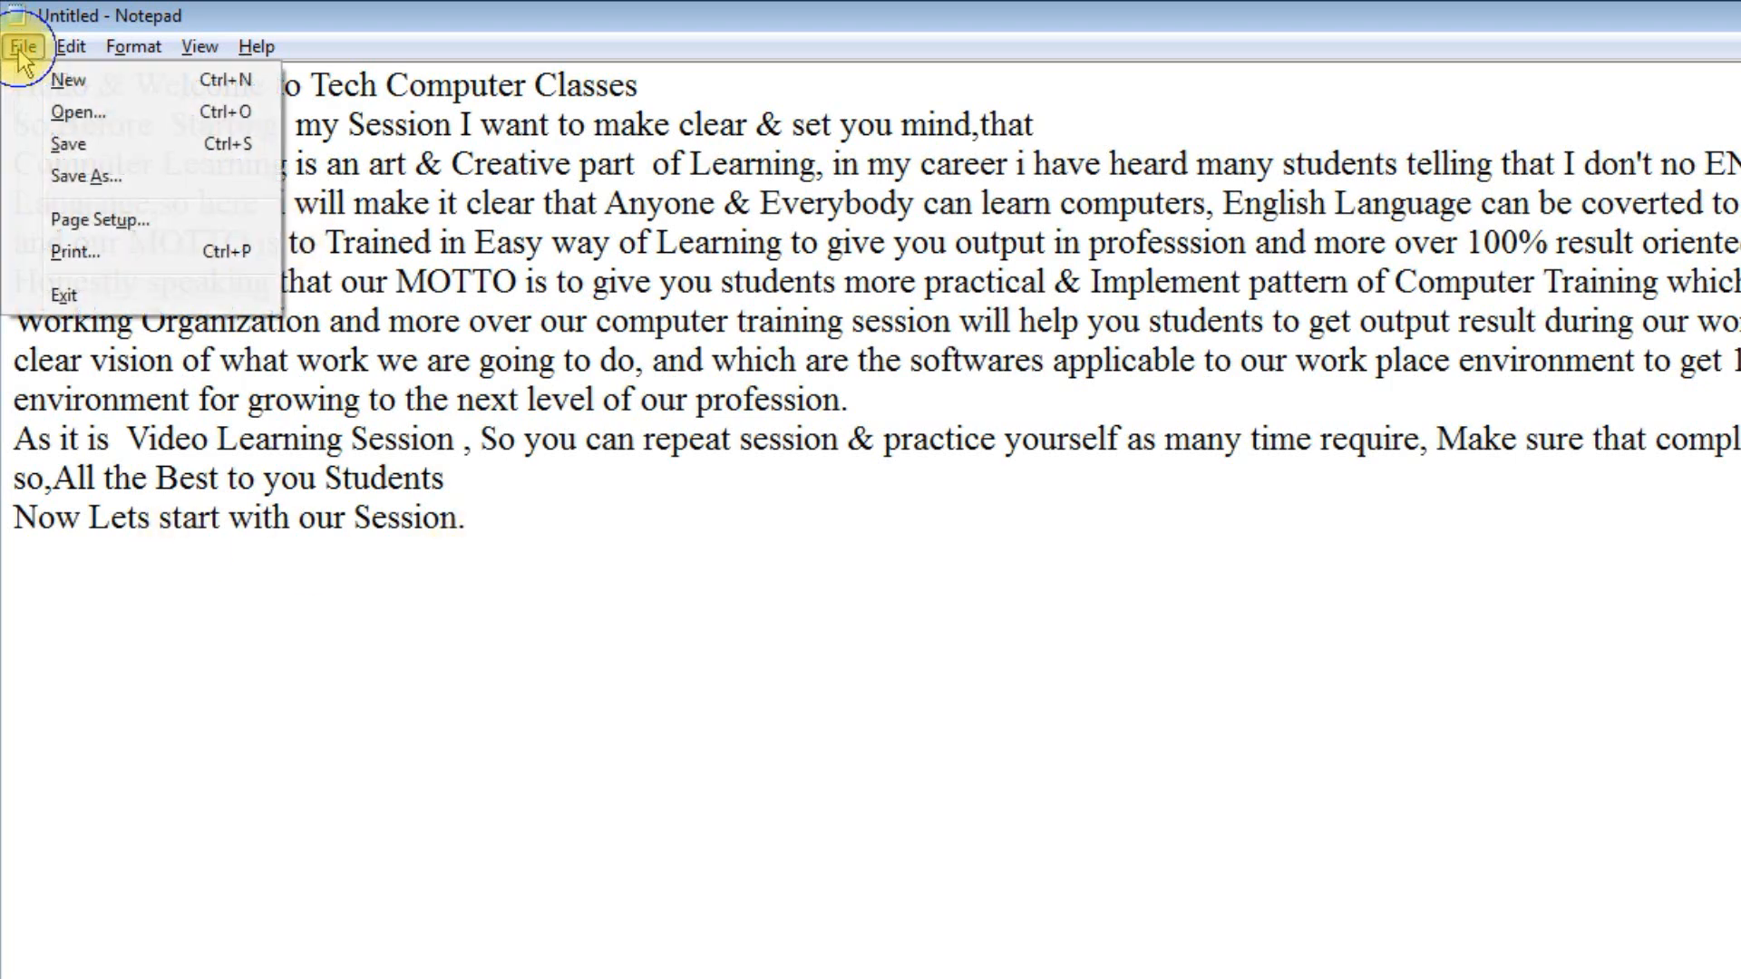
{"action": "left_click", "coordinate": [69, 143]}
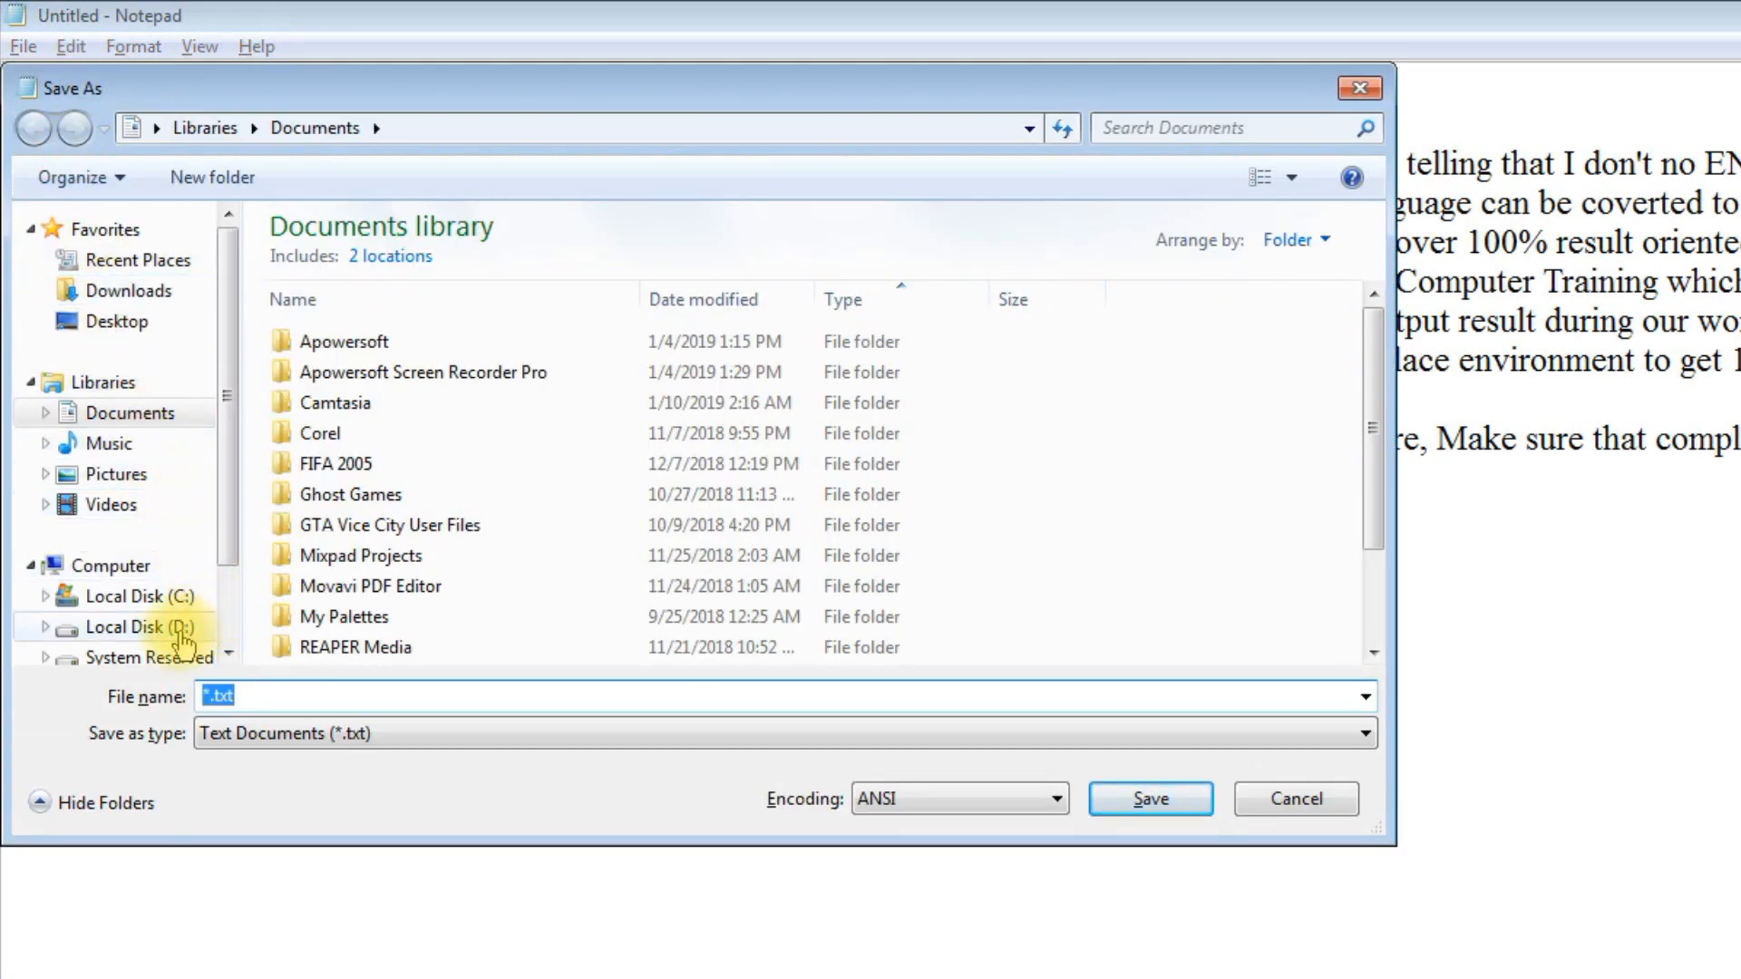
{"action": "left_click", "coordinate": [181, 630]}
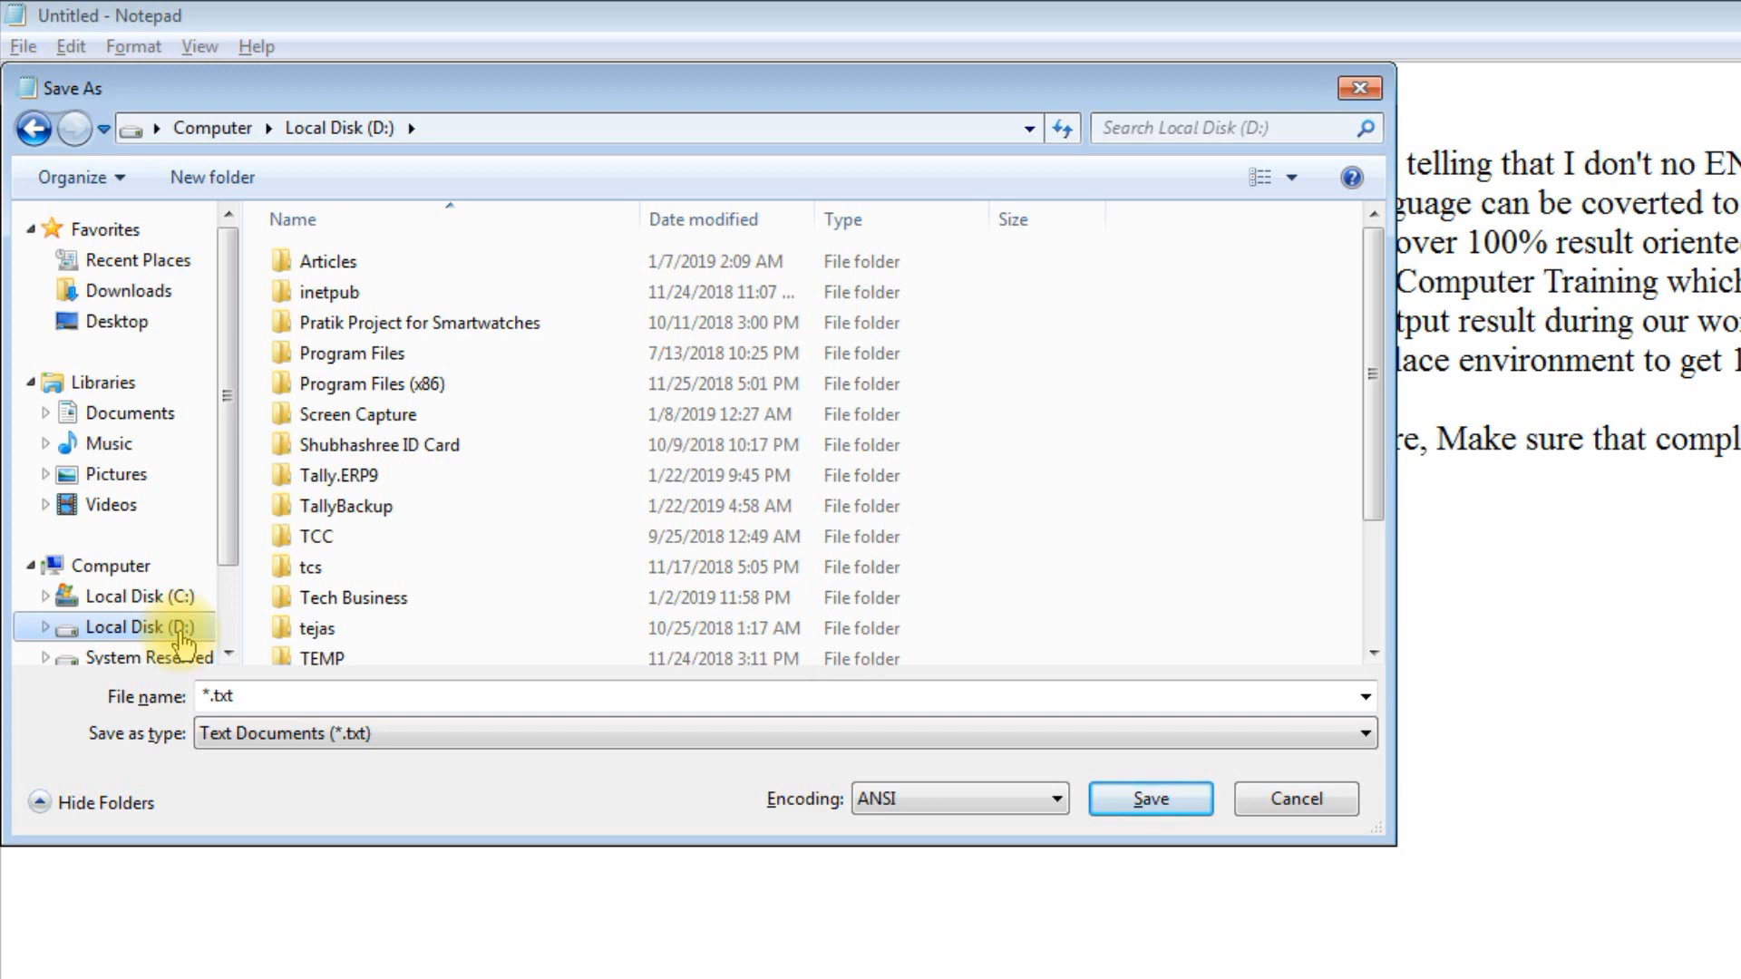
{"action": "left_click", "coordinate": [248, 194]}
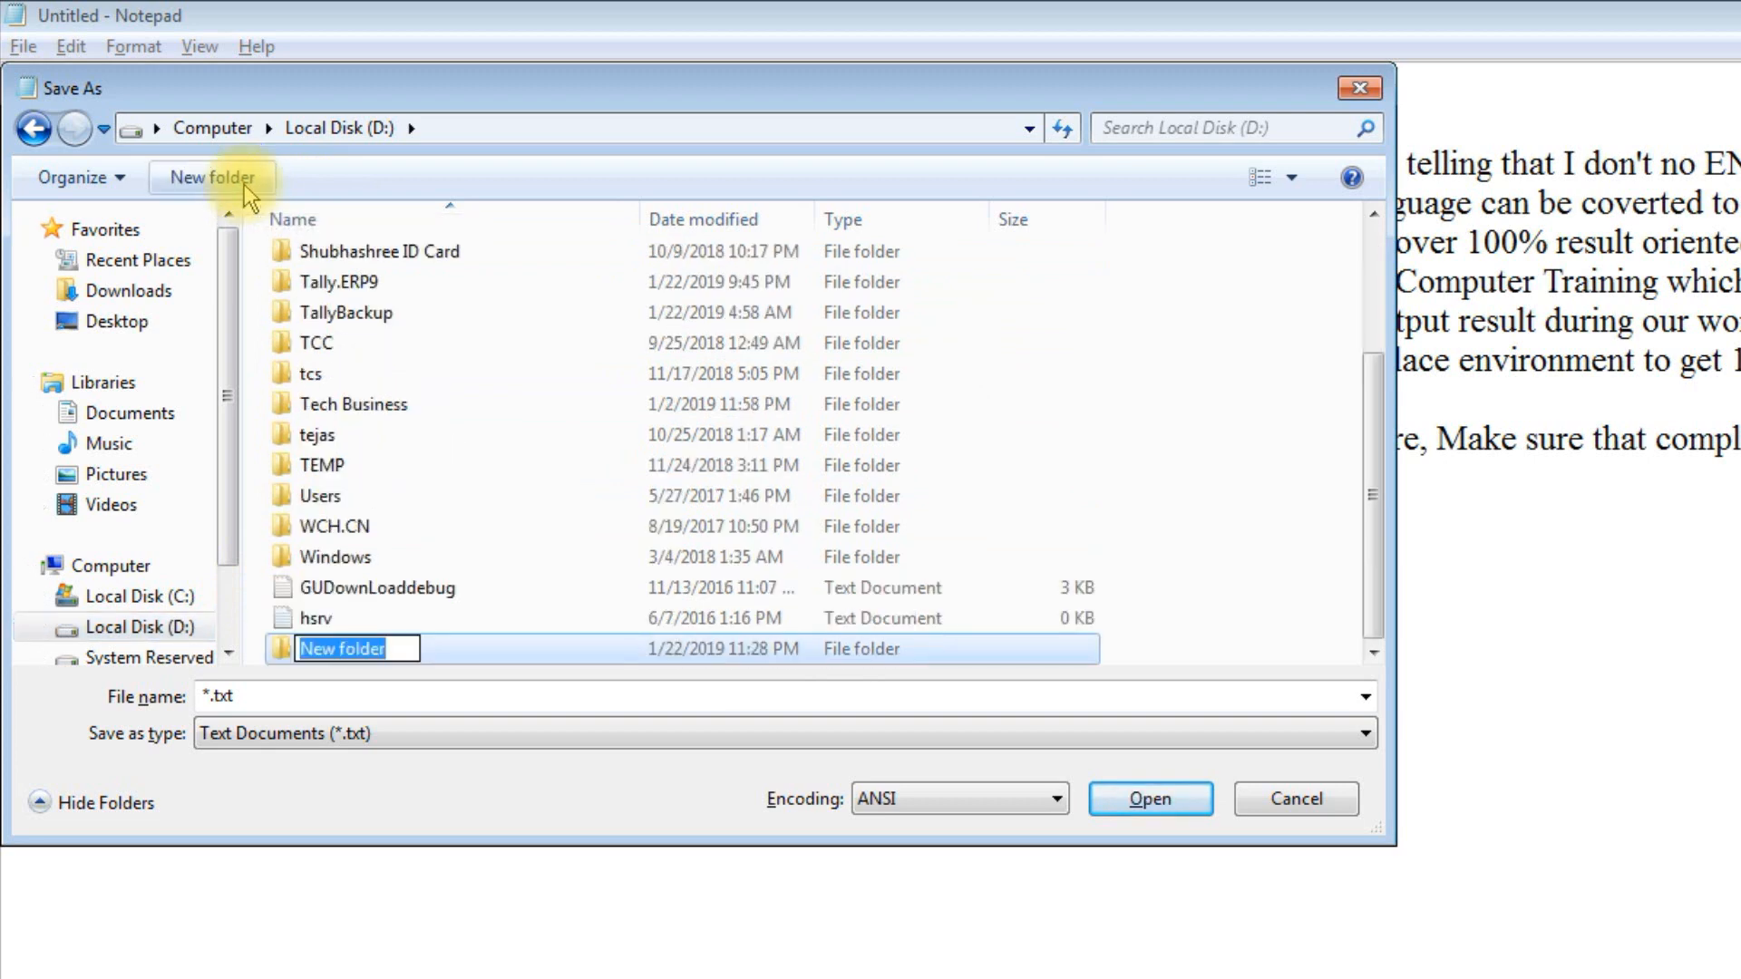
{"action": "type", "text": "N"}
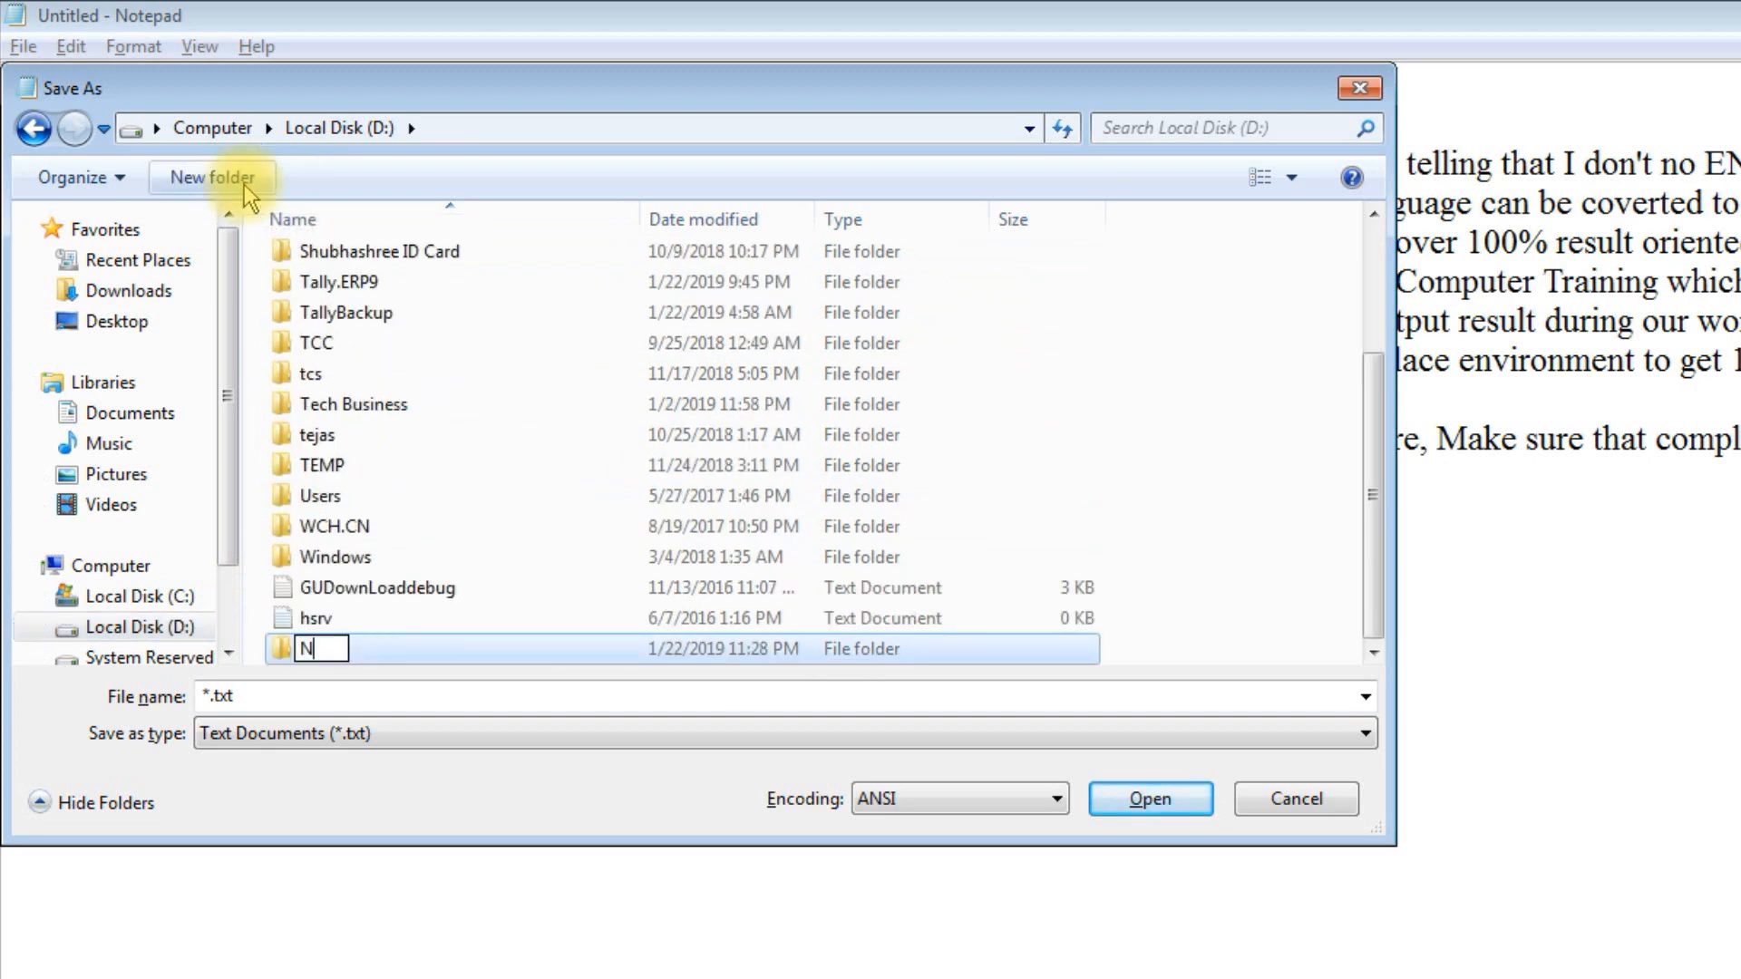
{"action": "type", "text": "otepad D"}
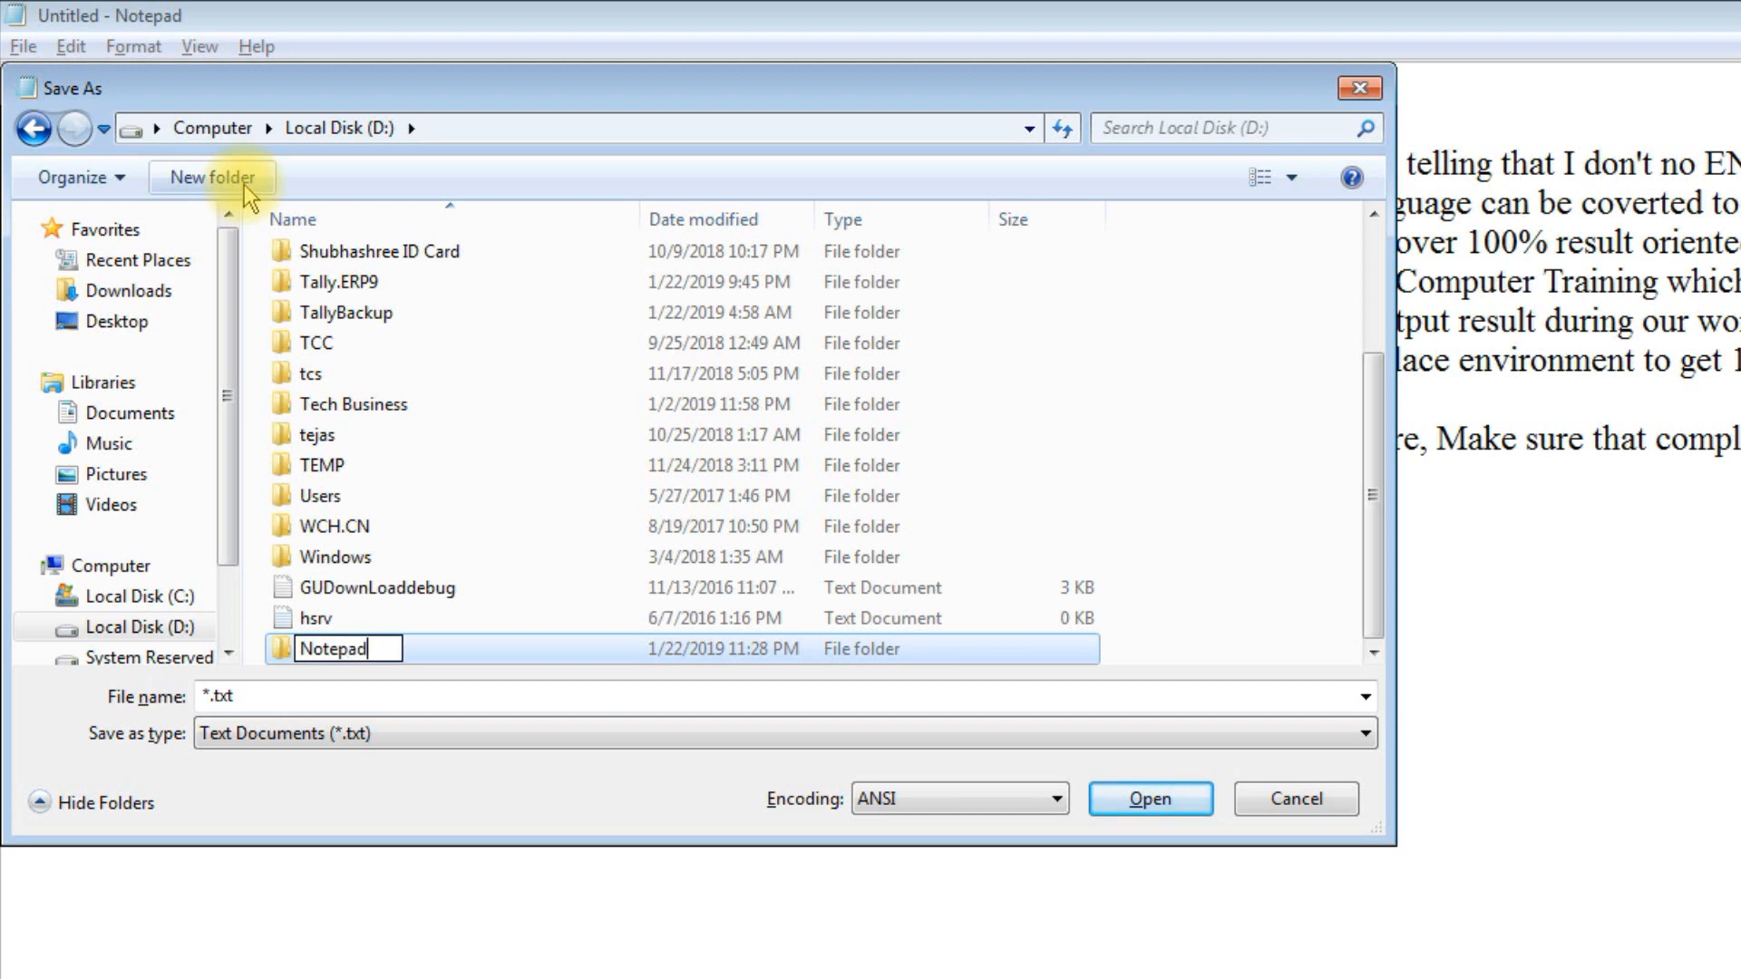
{"action": "type", "text": "ument"}
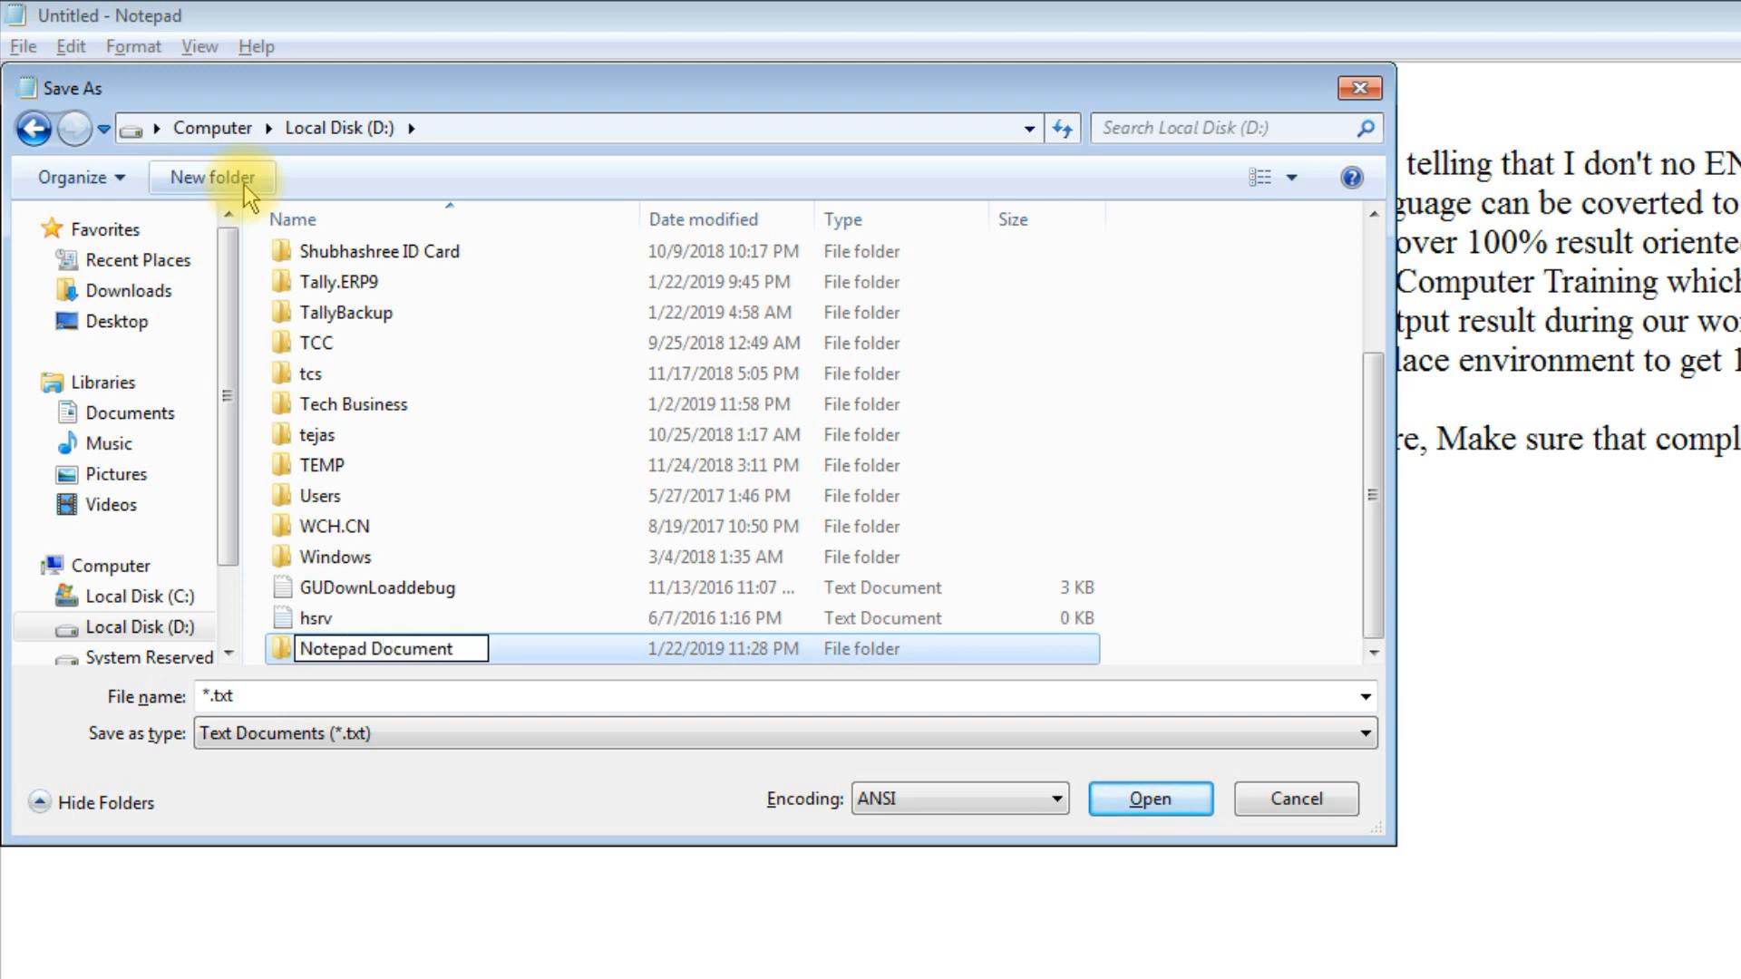
{"action": "key", "text": "Return"}
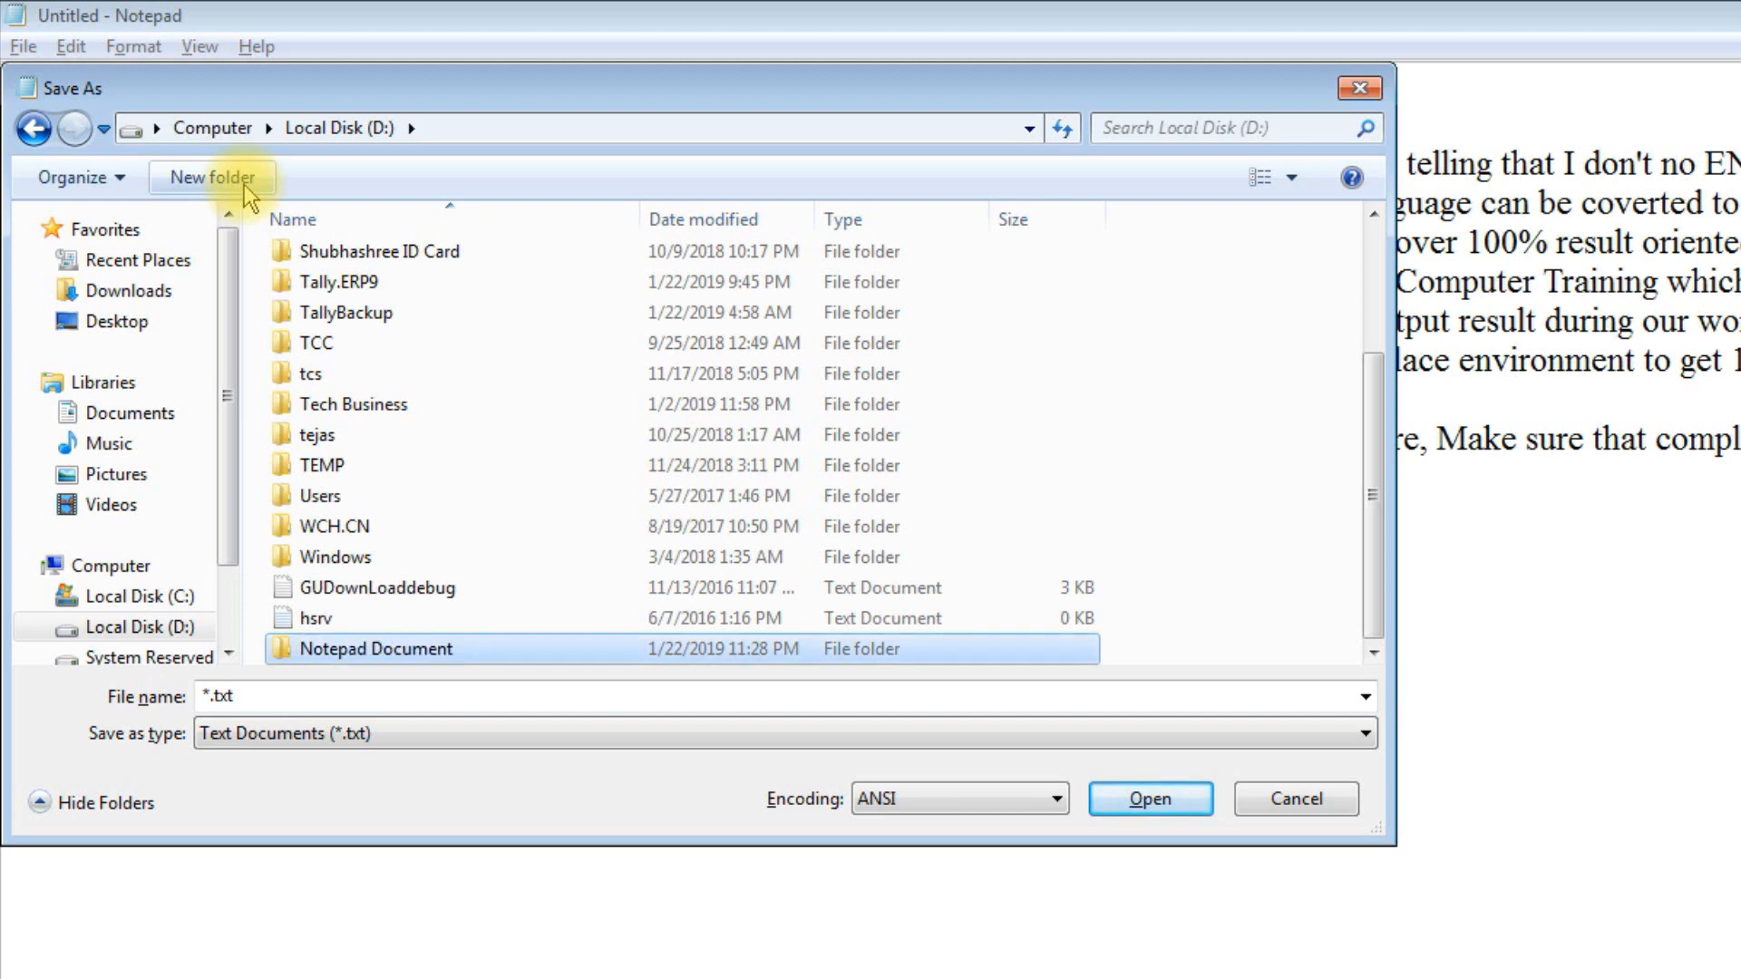
{"action": "key", "text": "Return"}
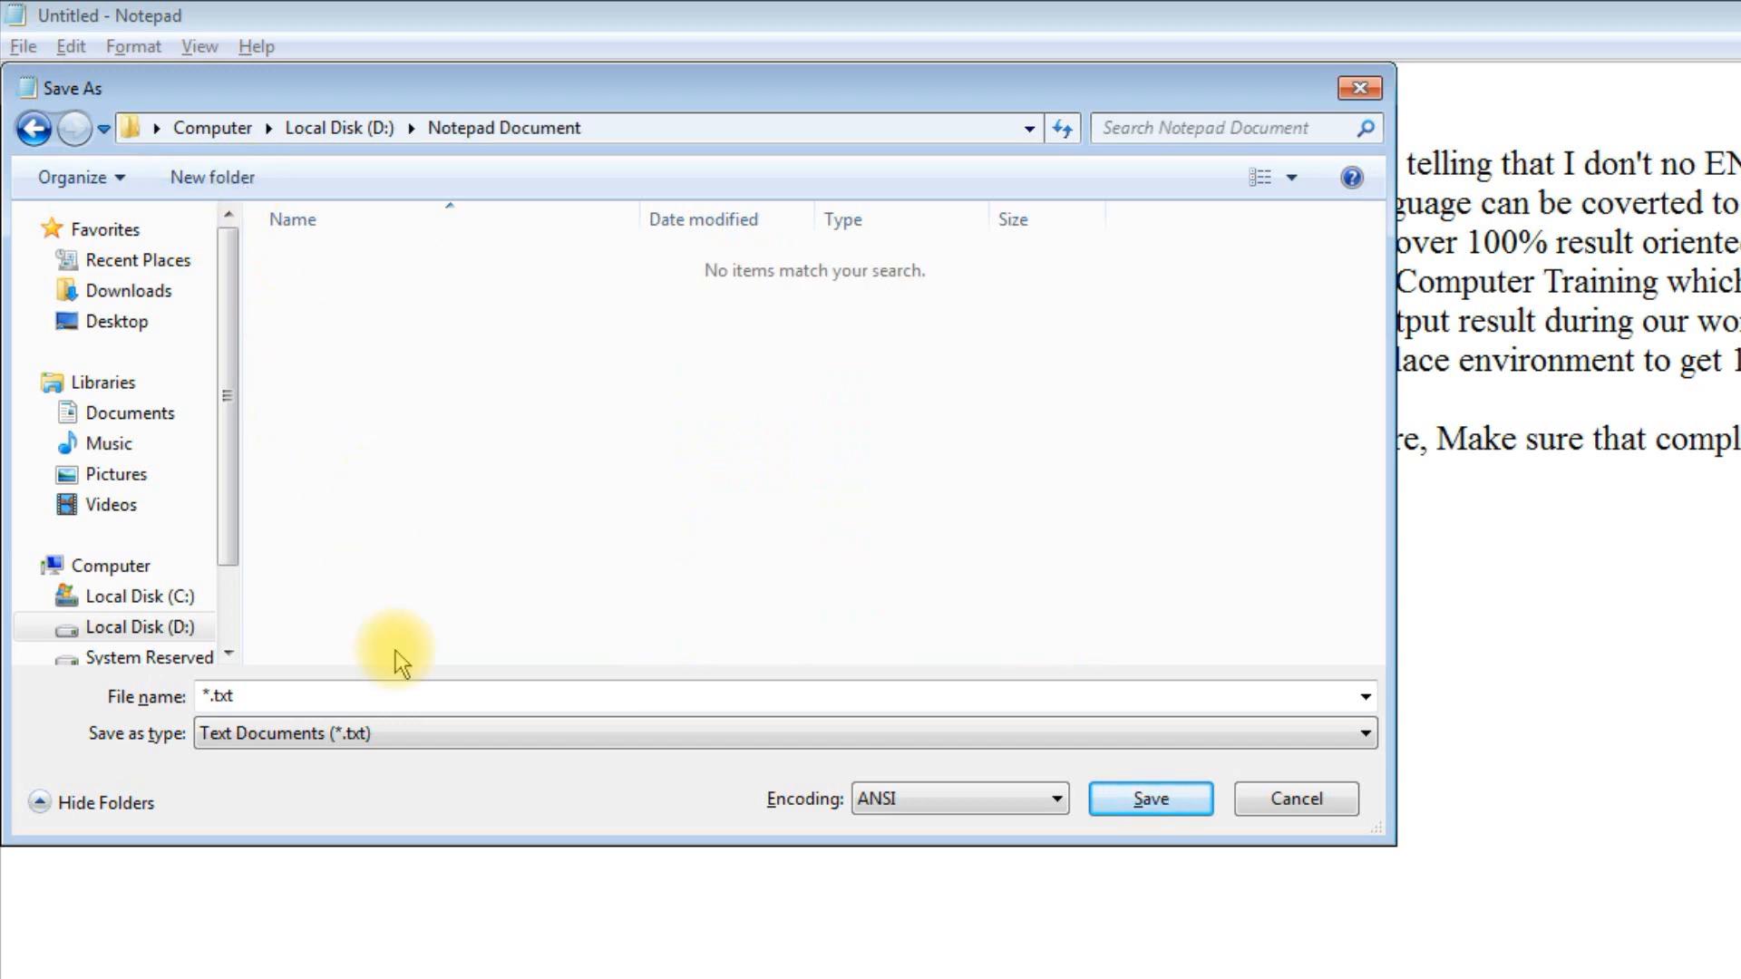
Name the file Orientation of Class Text and save it as a text document in the Notepad Document folder.
{"action": "left_click", "coordinate": [347, 700]}
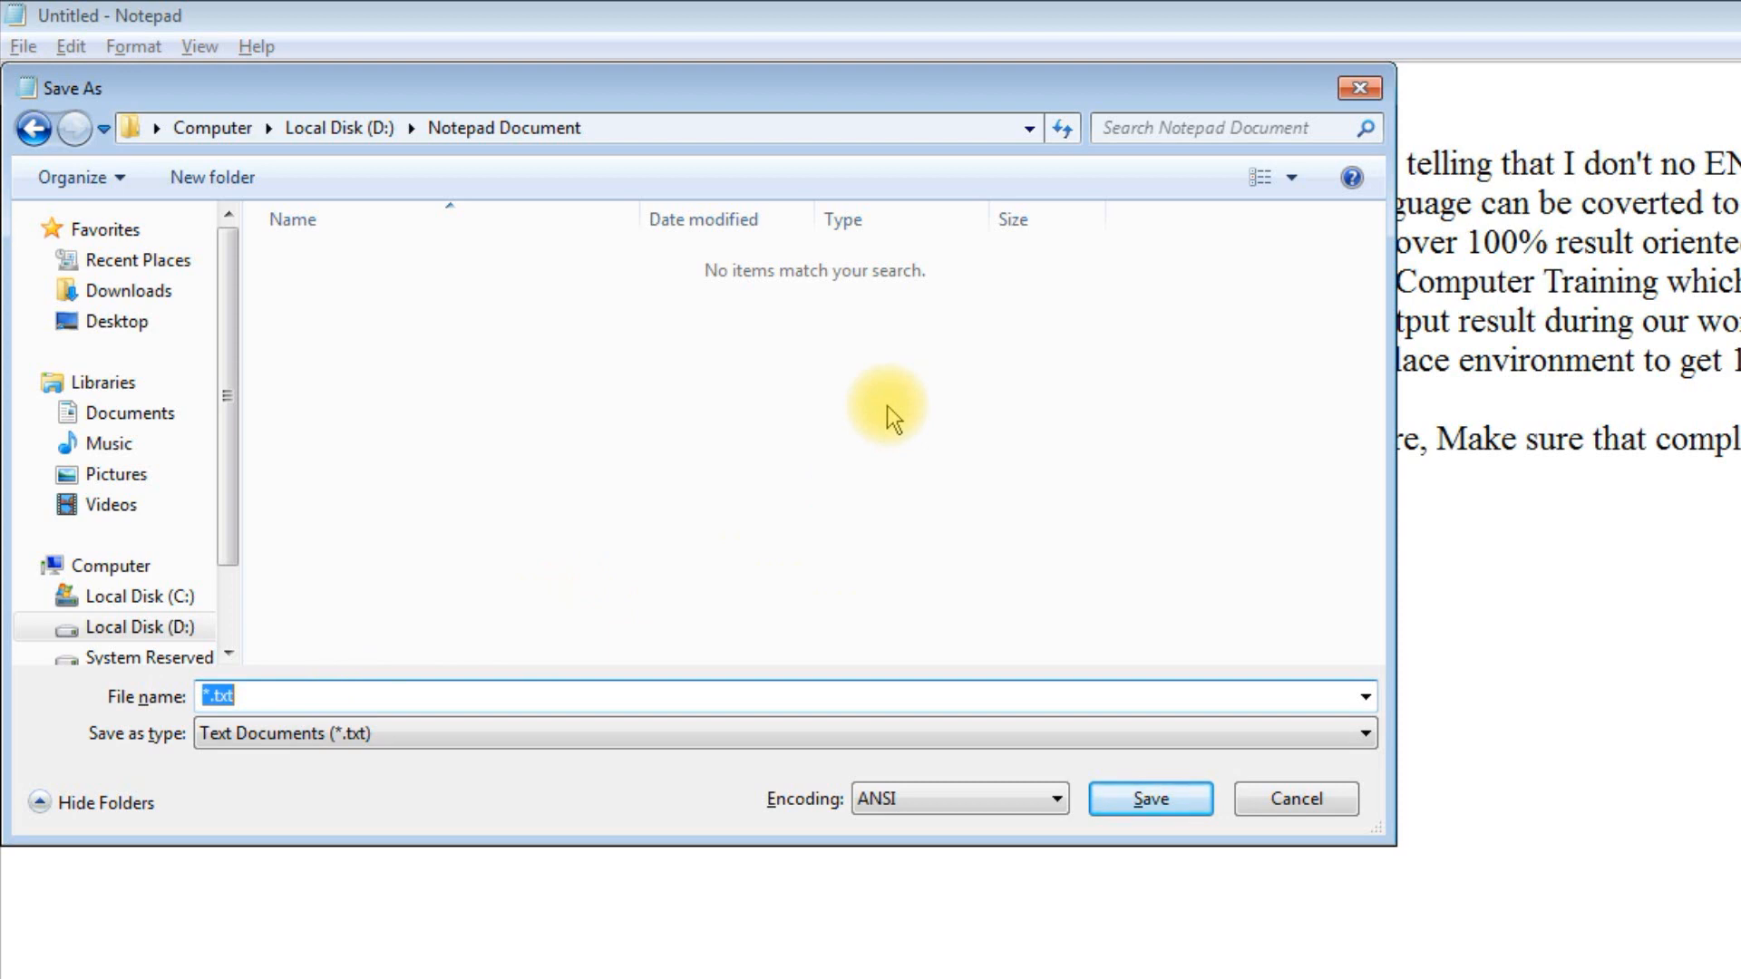
{"action": "type", "text": "Intr"}
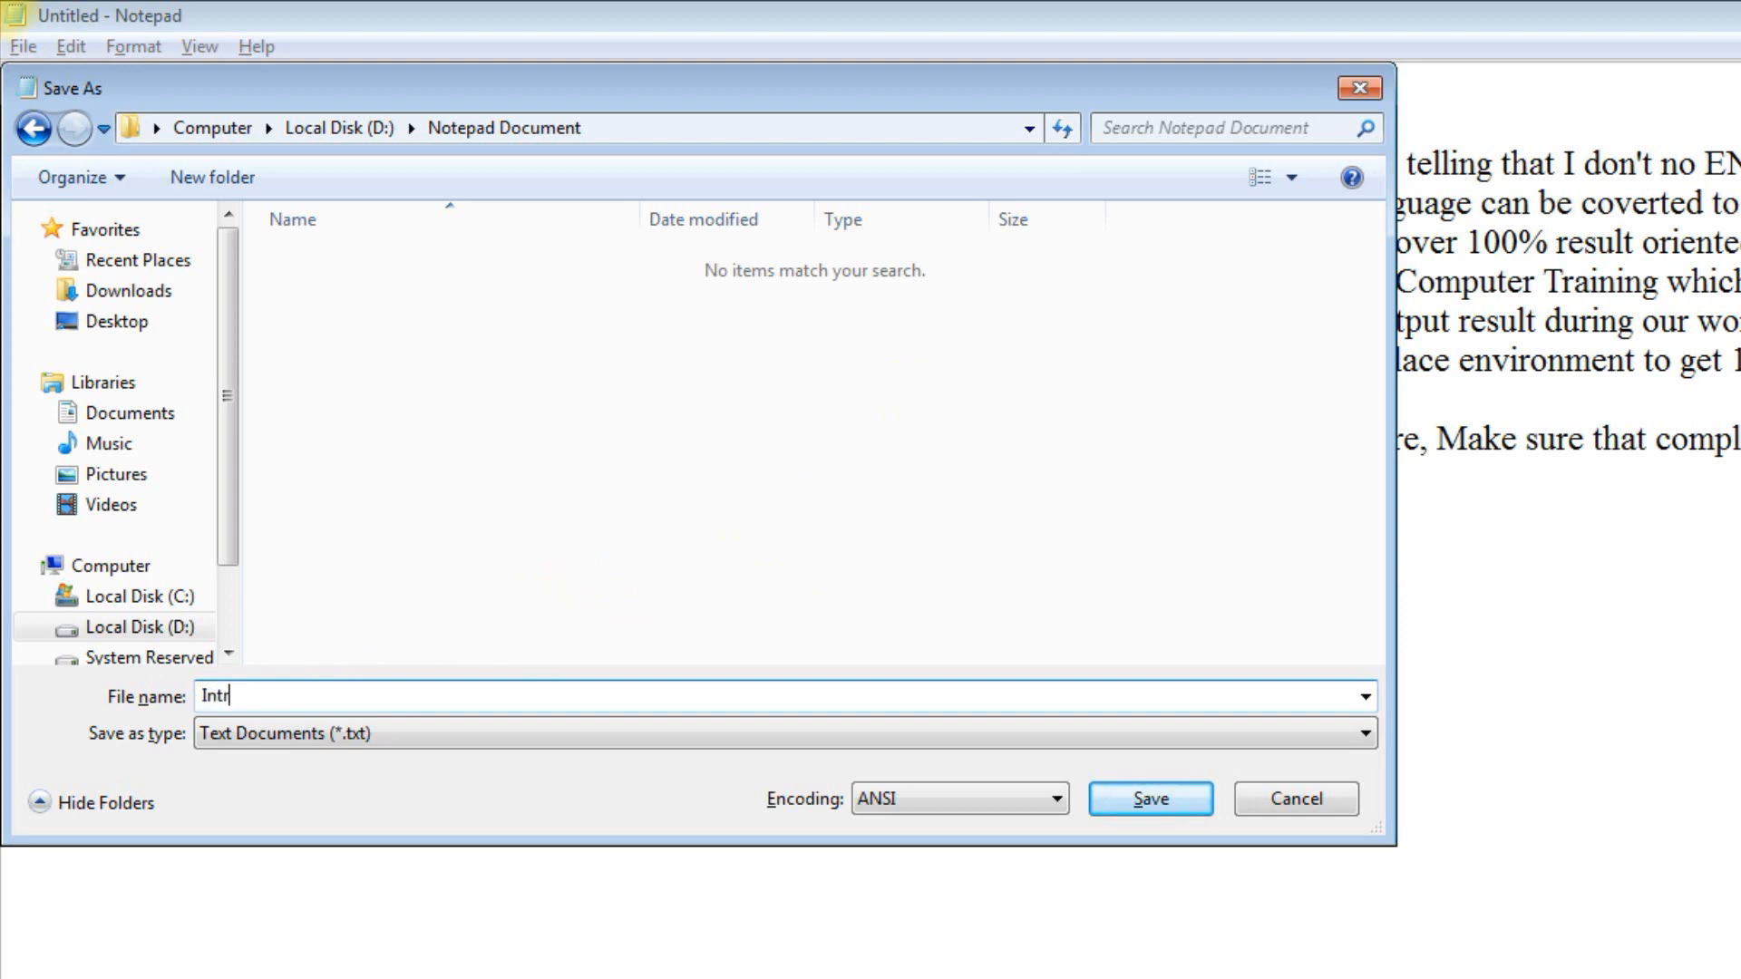
{"action": "type", "text": "t"}
{"action": "key", "text": "BackSpace"}
{"action": "key", "text": "BackSpace"}
{"action": "key", "text": "BackSpace"}
{"action": "type", "text": "Orient"}
{"action": "type", "text": "ation"}
{"action": "type", "text": " of Te"}
{"action": "type", "text": "x"}
{"action": "key", "text": "BackSpace"}
{"action": "key", "text": "BackSpace"}
{"action": "key", "text": "BackSpace"}
{"action": "type", "text": "Class ta"}
{"action": "key", "text": "BackSpace"}
{"action": "key", "text": "BackSpace"}
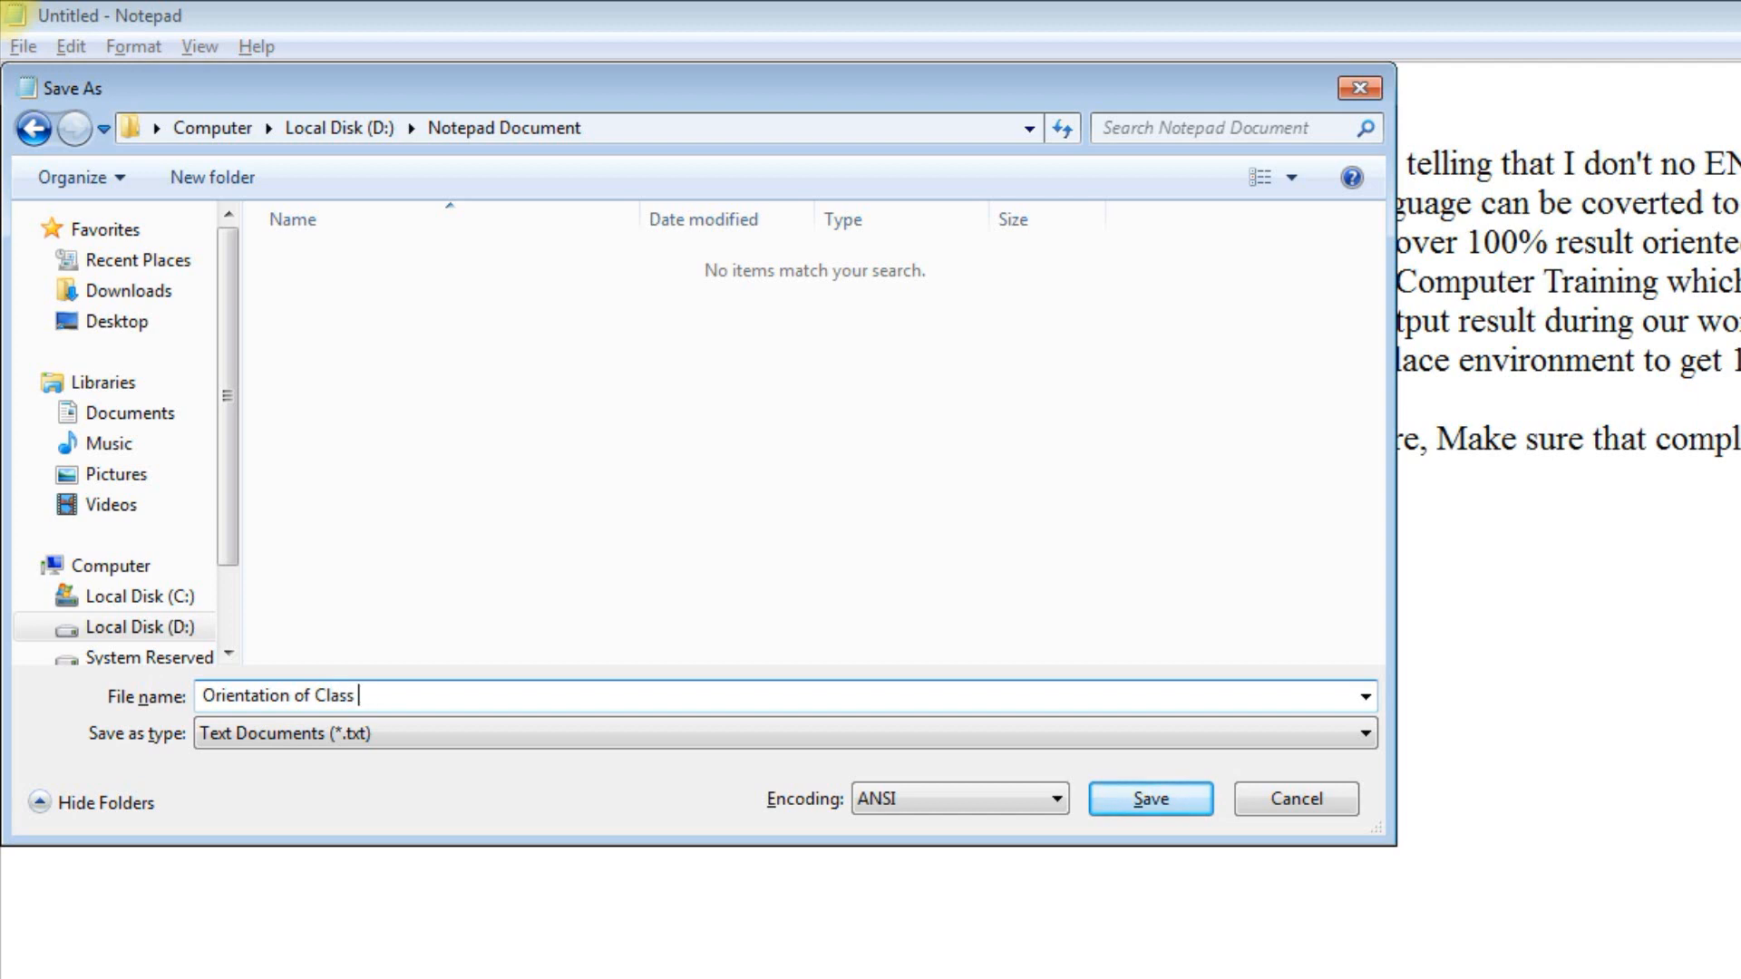
{"action": "type", "text": "Text"}
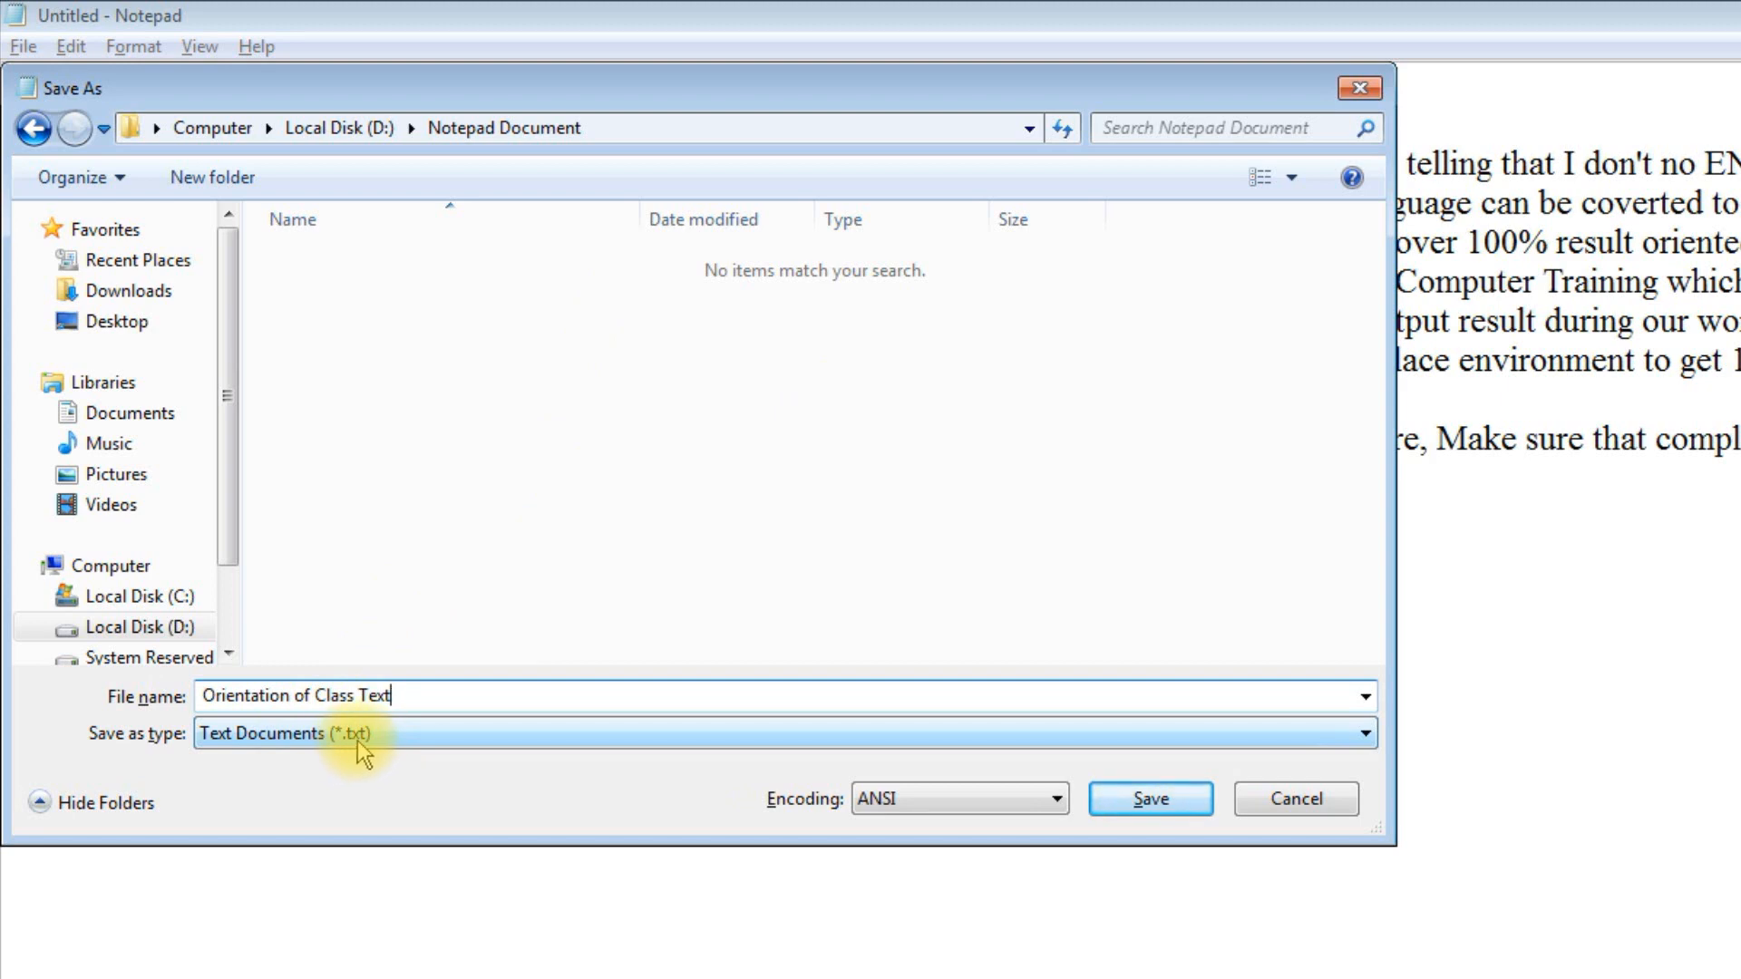
{"action": "left_click", "coordinate": [1178, 799]}
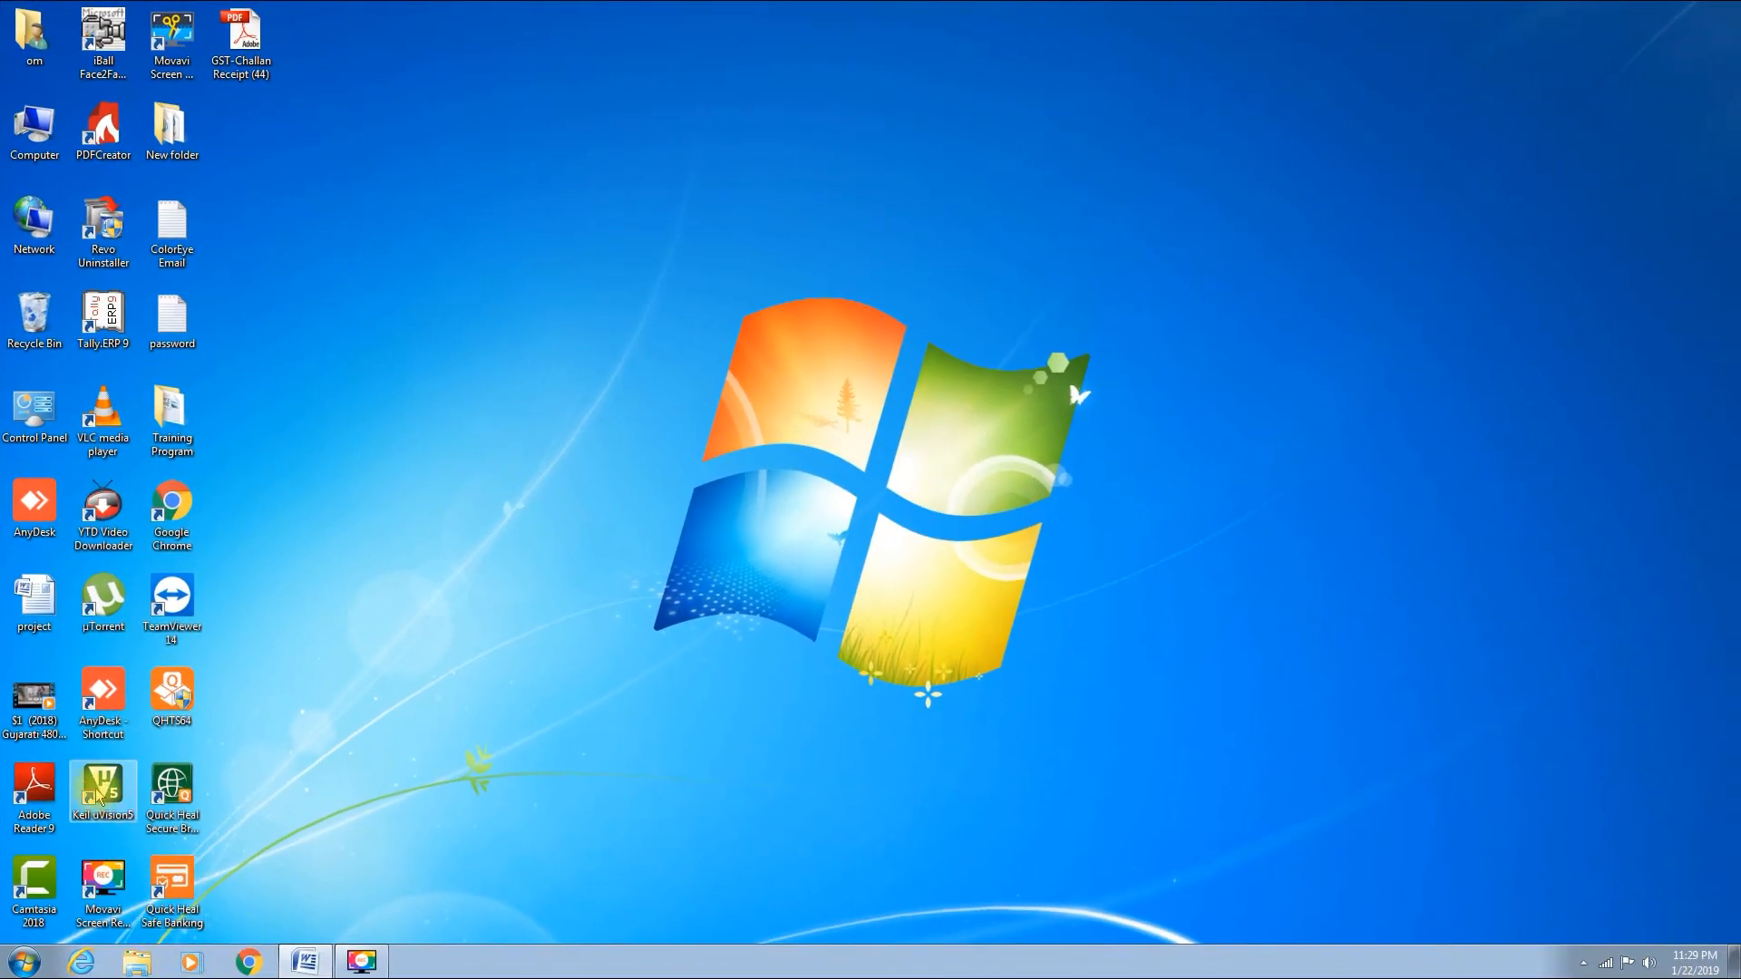
In Windows Explorer, inspect the contents and full path of the Notepad Document folder on Local Disk (D:), and close the window.
{"action": "double_click", "coordinate": [34, 132]}
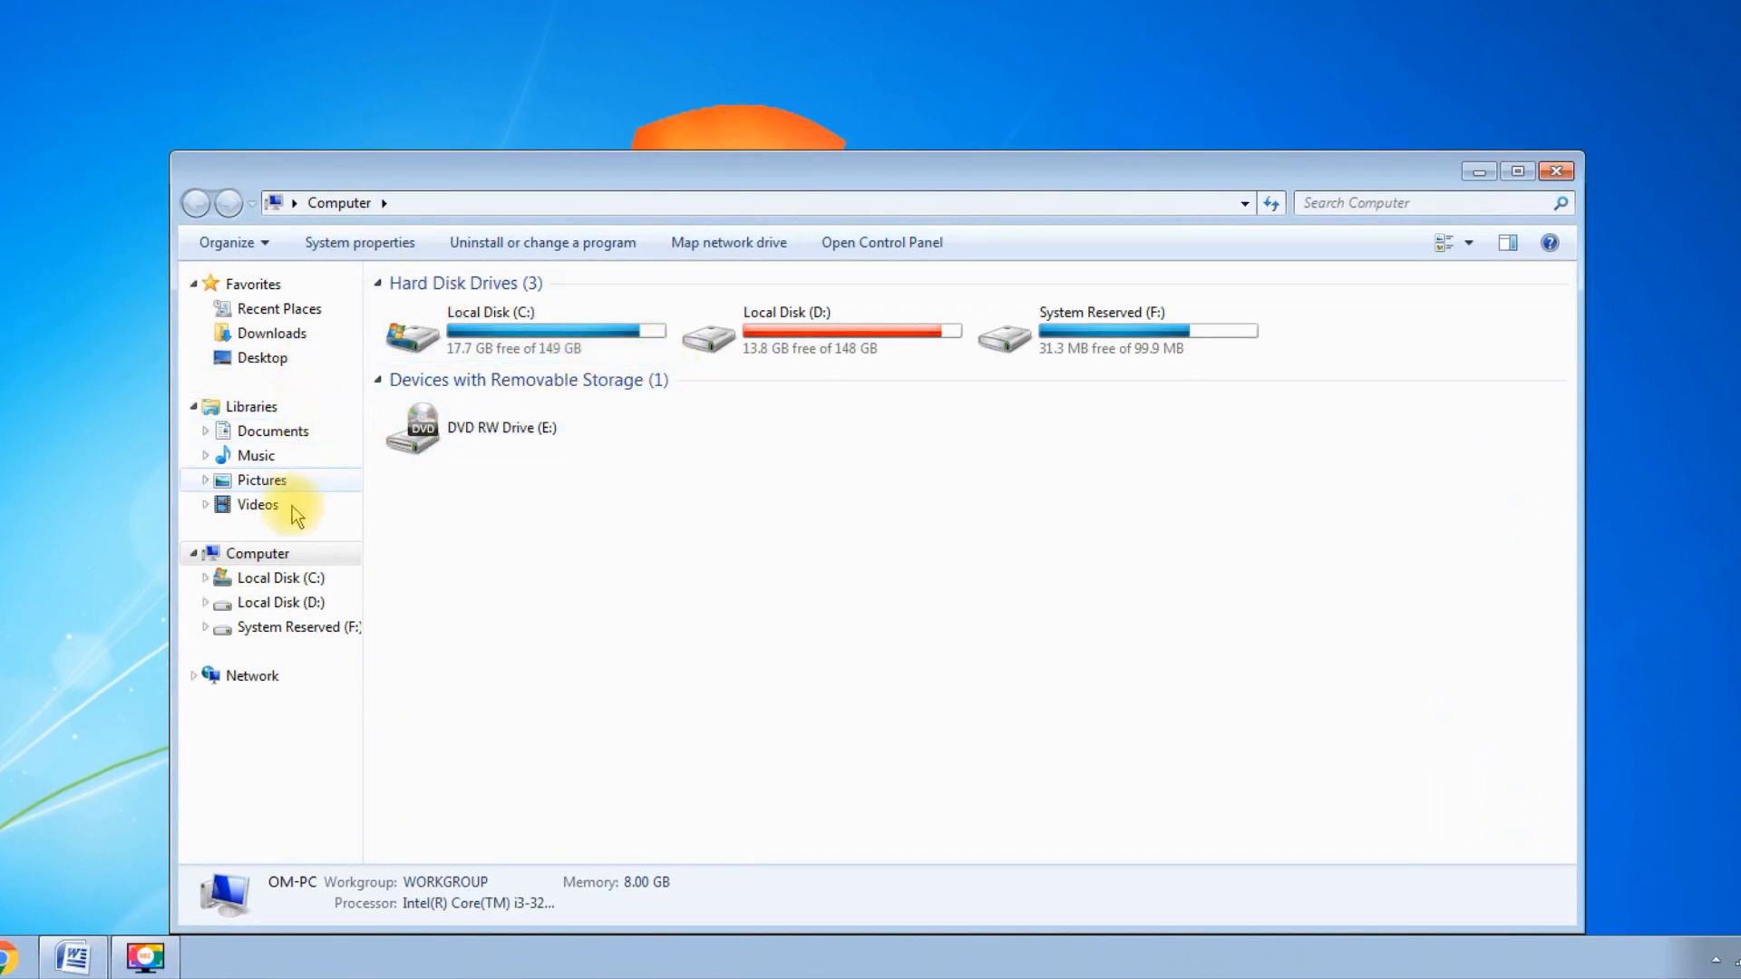
{"action": "left_click", "coordinate": [284, 607]}
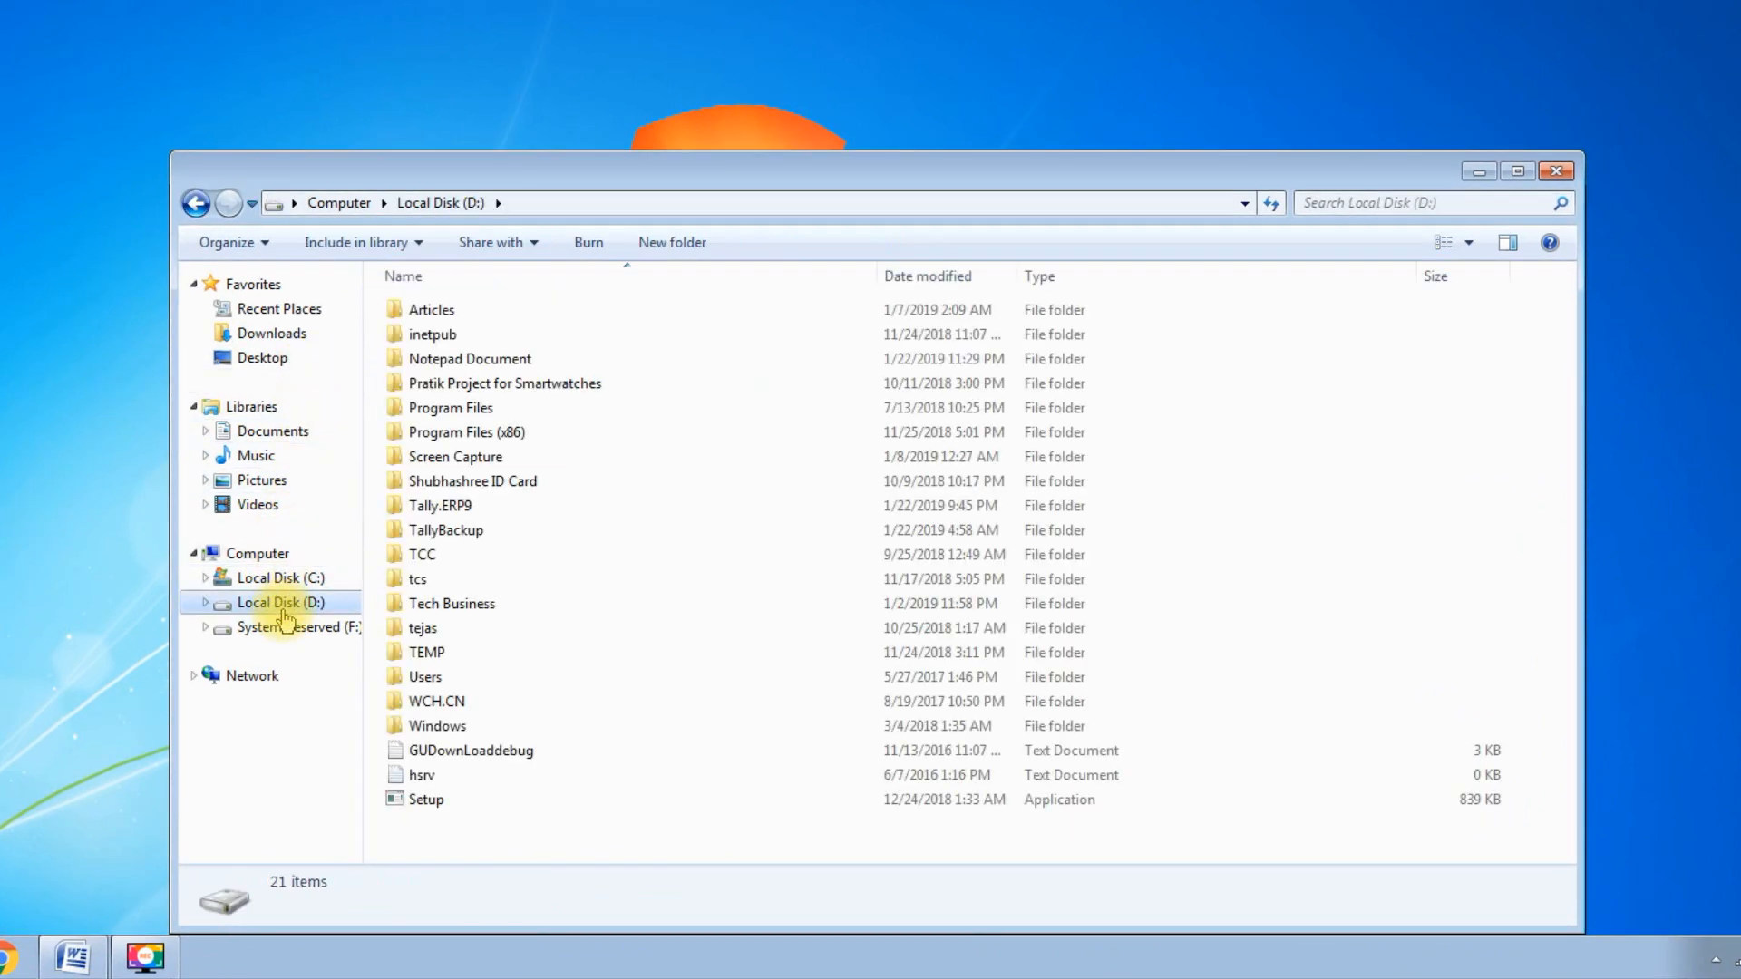
{"action": "left_click", "coordinate": [484, 365]}
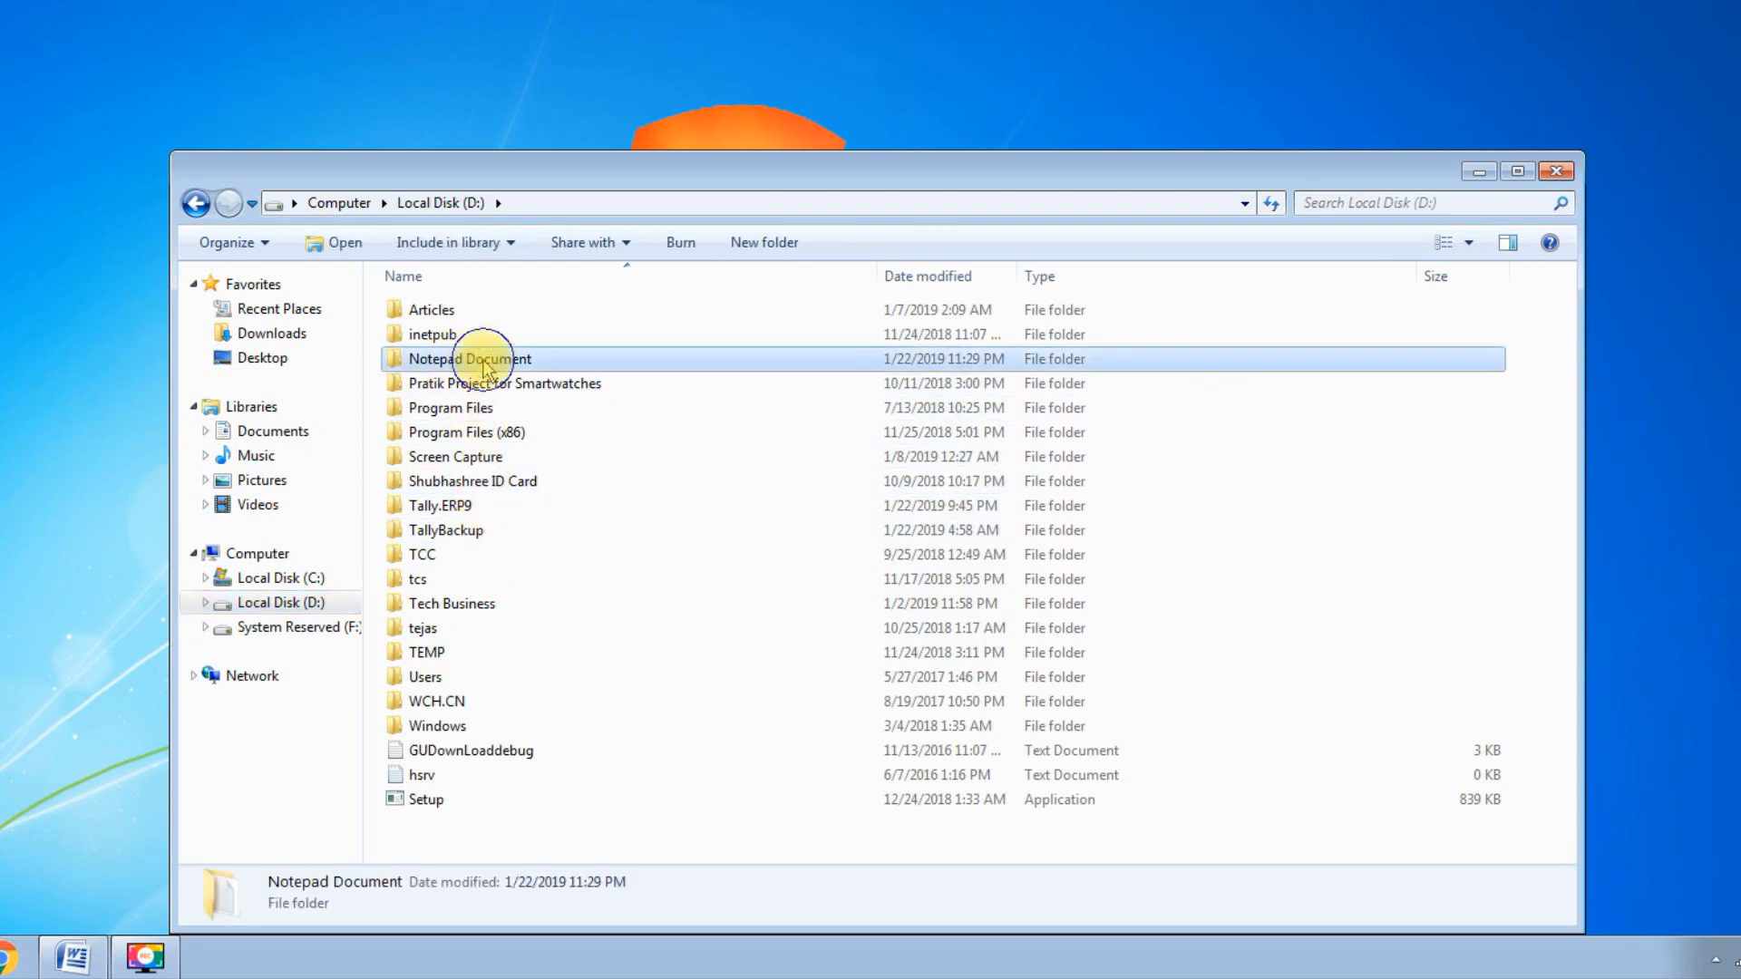
{"action": "double_click", "coordinate": [483, 365]}
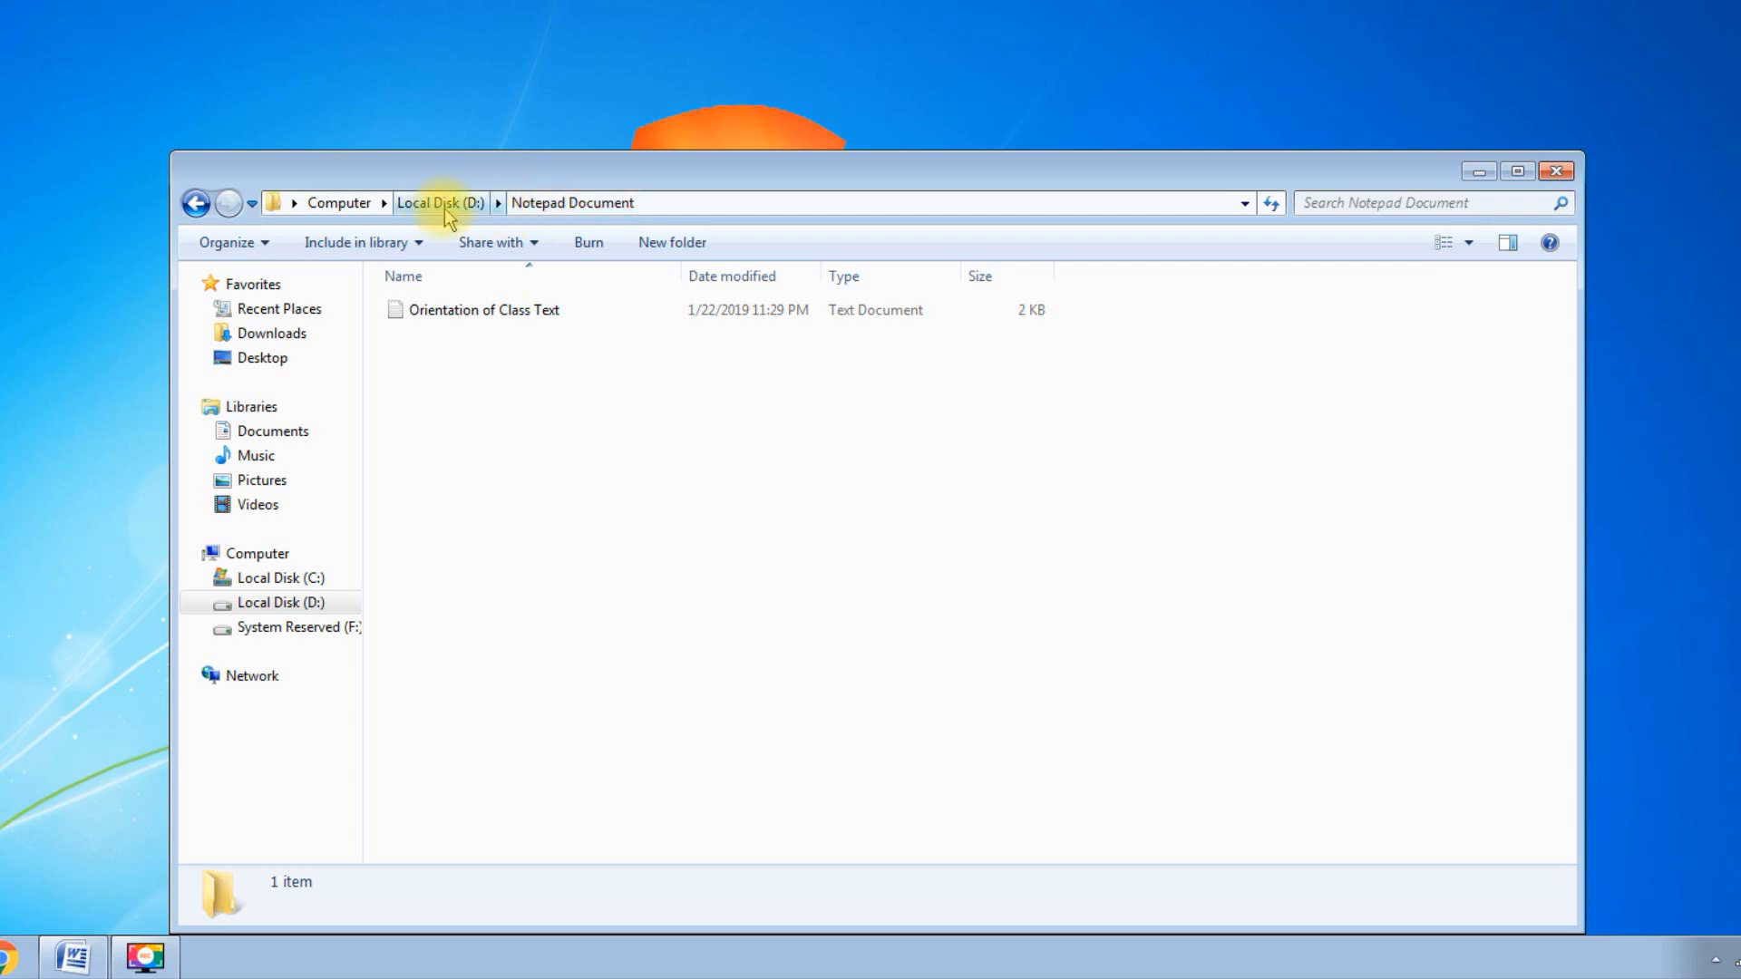
{"action": "left_click", "coordinate": [654, 207]}
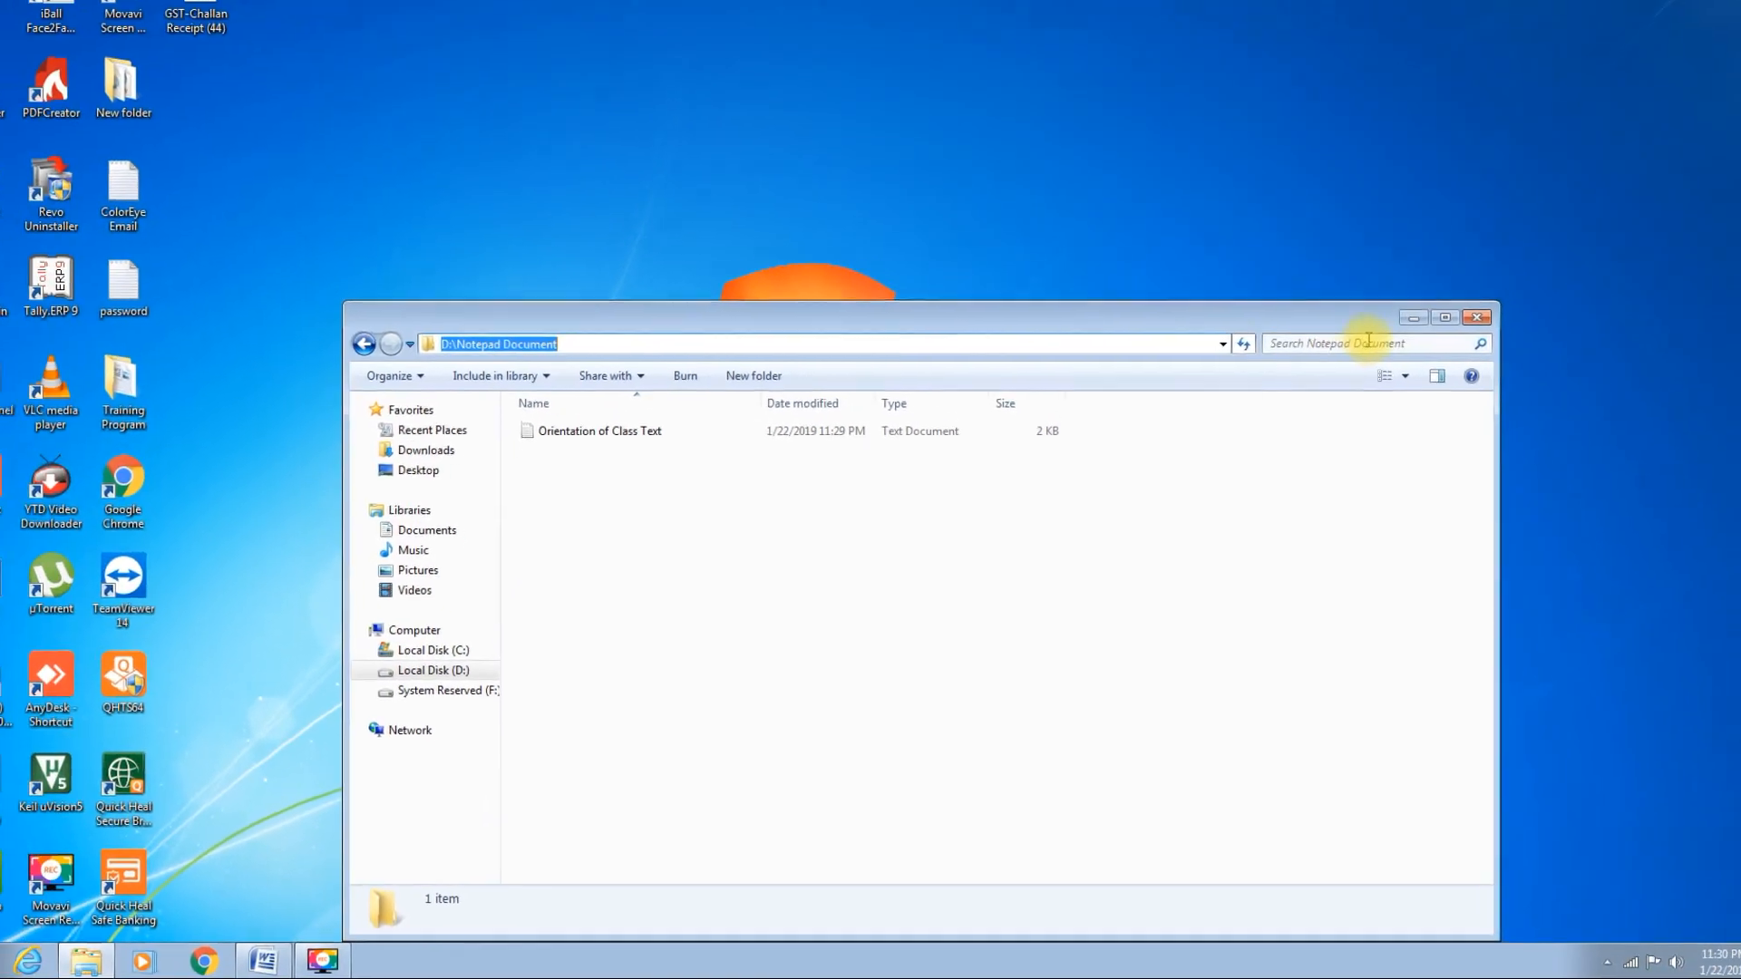
{"action": "left_click", "coordinate": [1459, 351]}
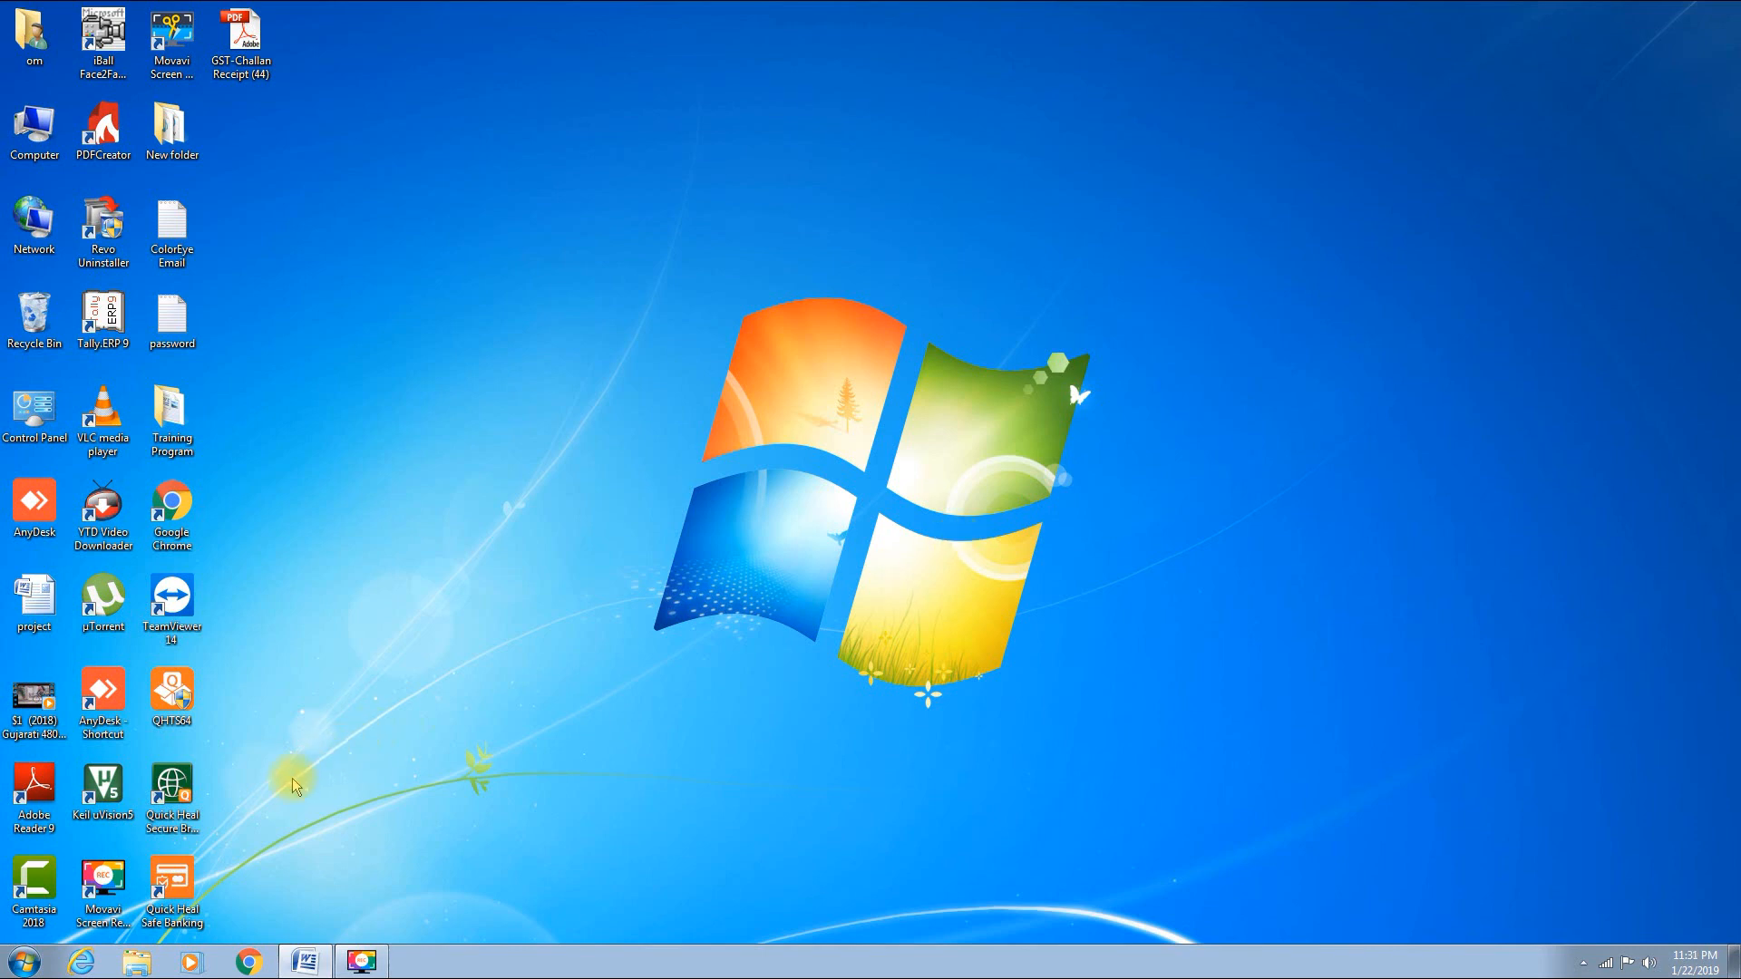
Launch Notepad from the Windows Accessories programs and maximize its window.
{"action": "left_click", "coordinate": [30, 970]}
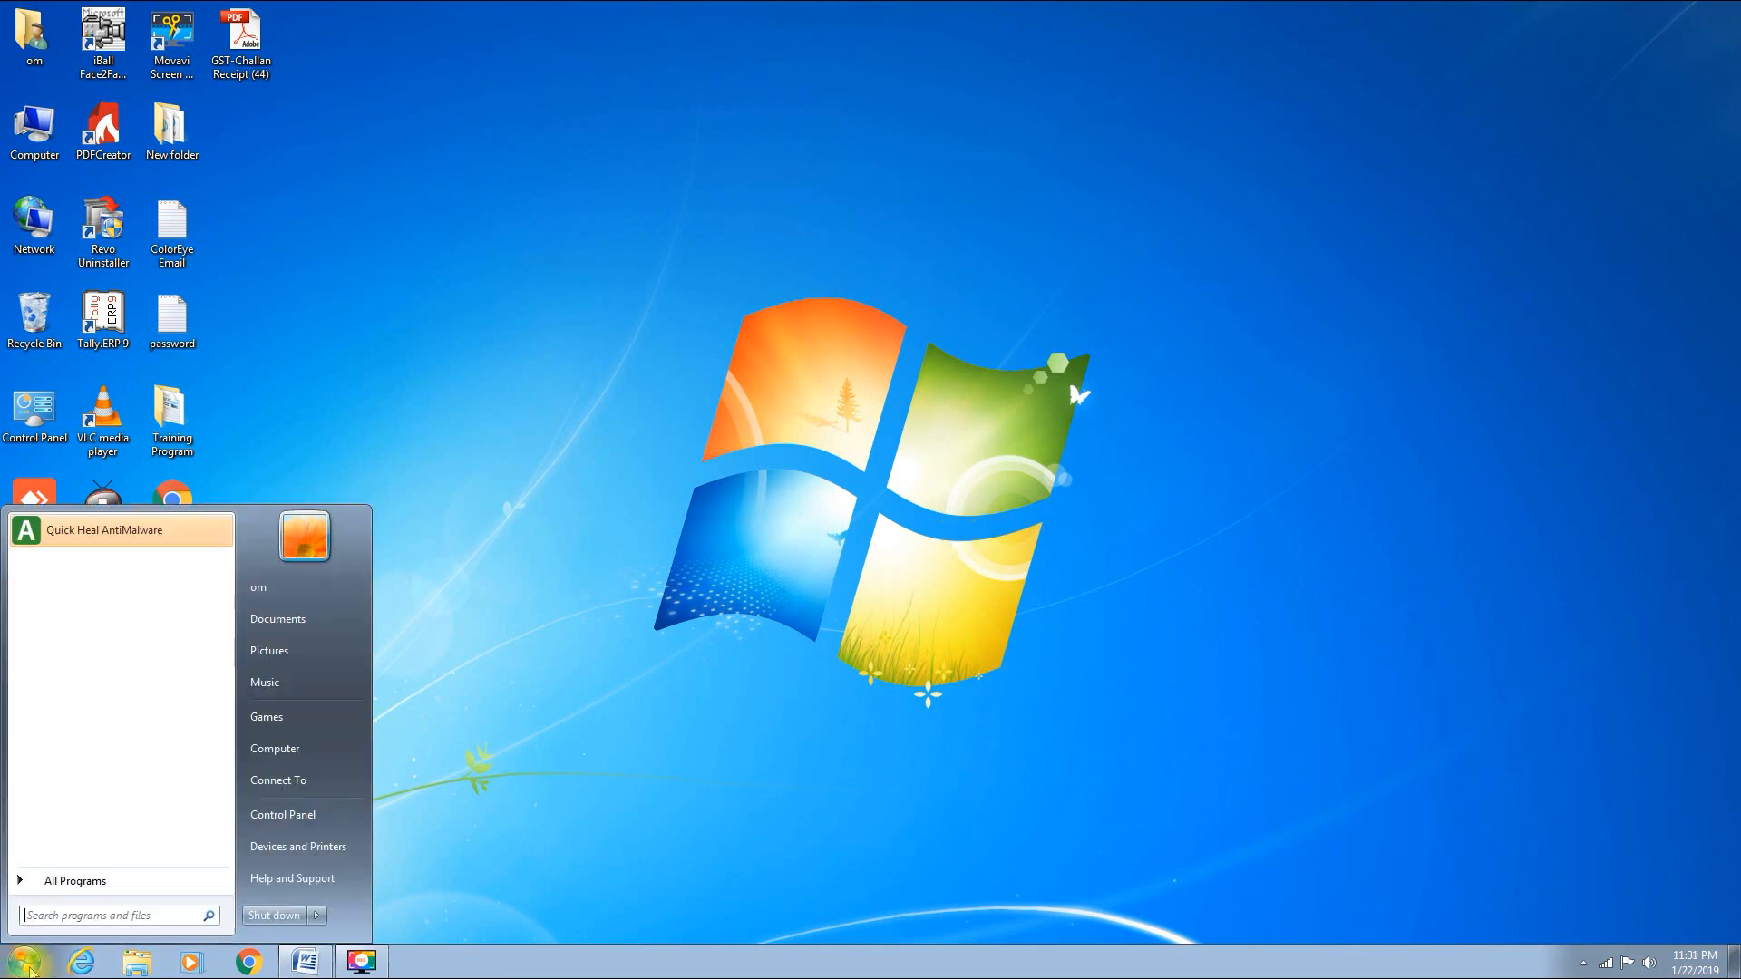
{"action": "left_click", "coordinate": [70, 881]}
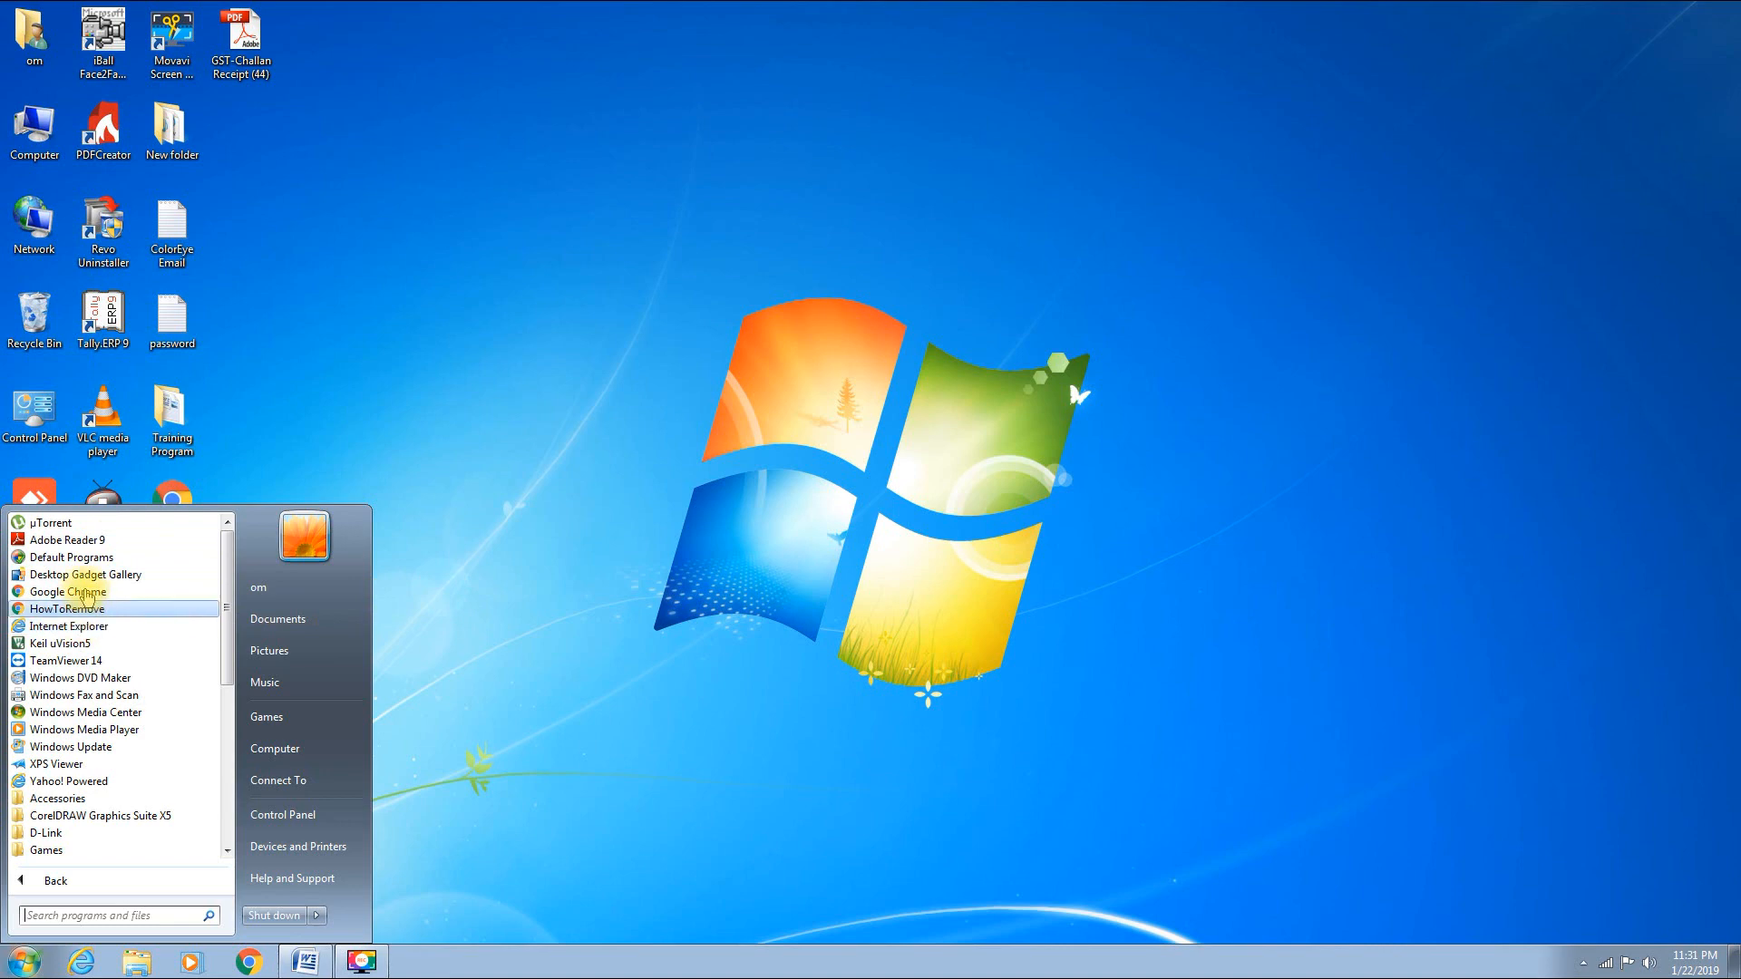
{"action": "left_click", "coordinate": [81, 800]}
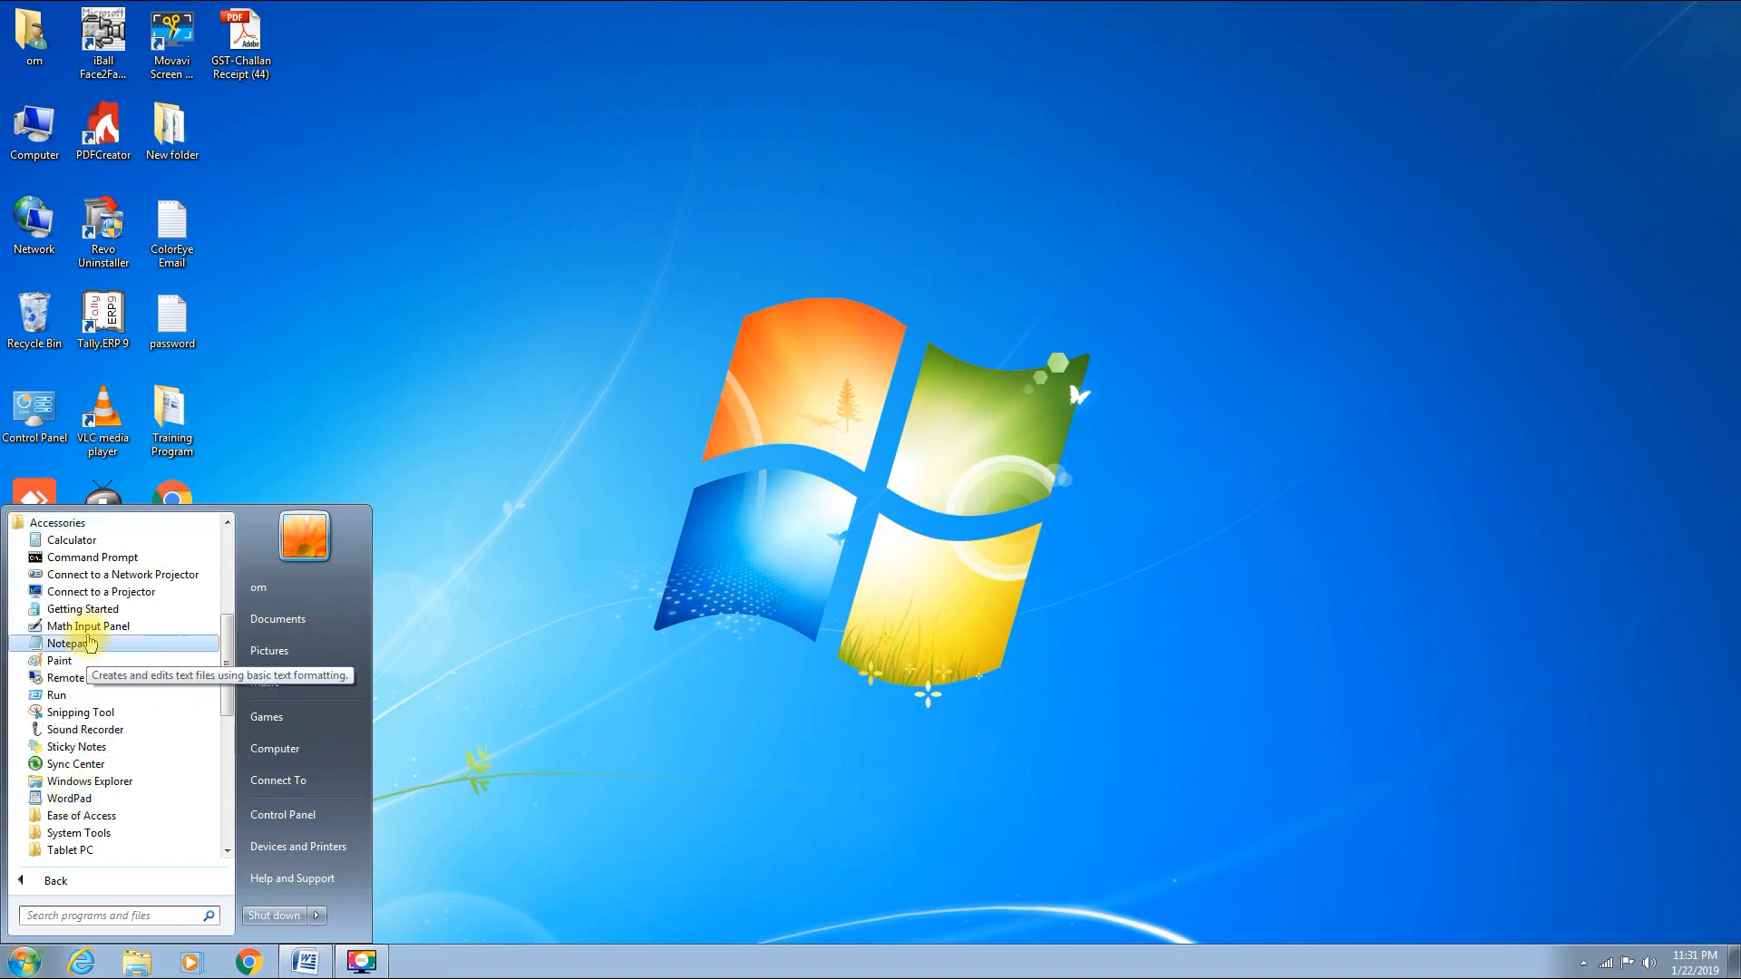
{"action": "left_click", "coordinate": [69, 644]}
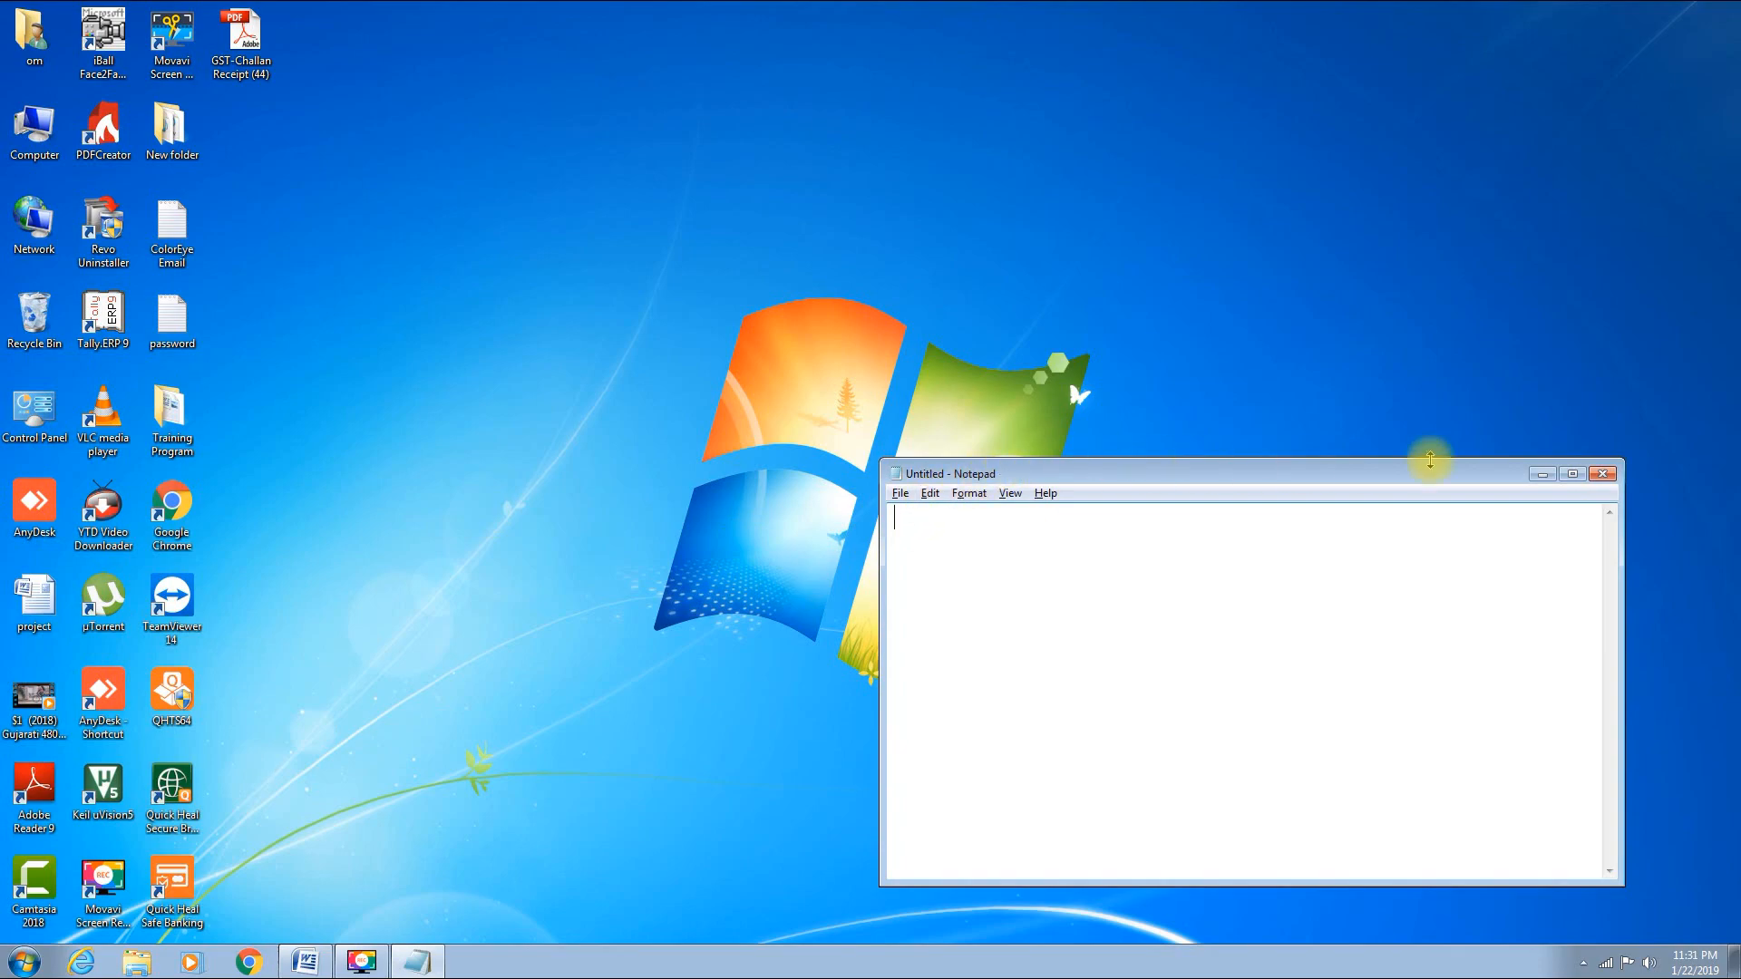
{"action": "left_click", "coordinate": [1572, 473]}
Open the text file Orientation of Class Text from the Notepad Document folder.
{"action": "left_click", "coordinate": [29, 47]}
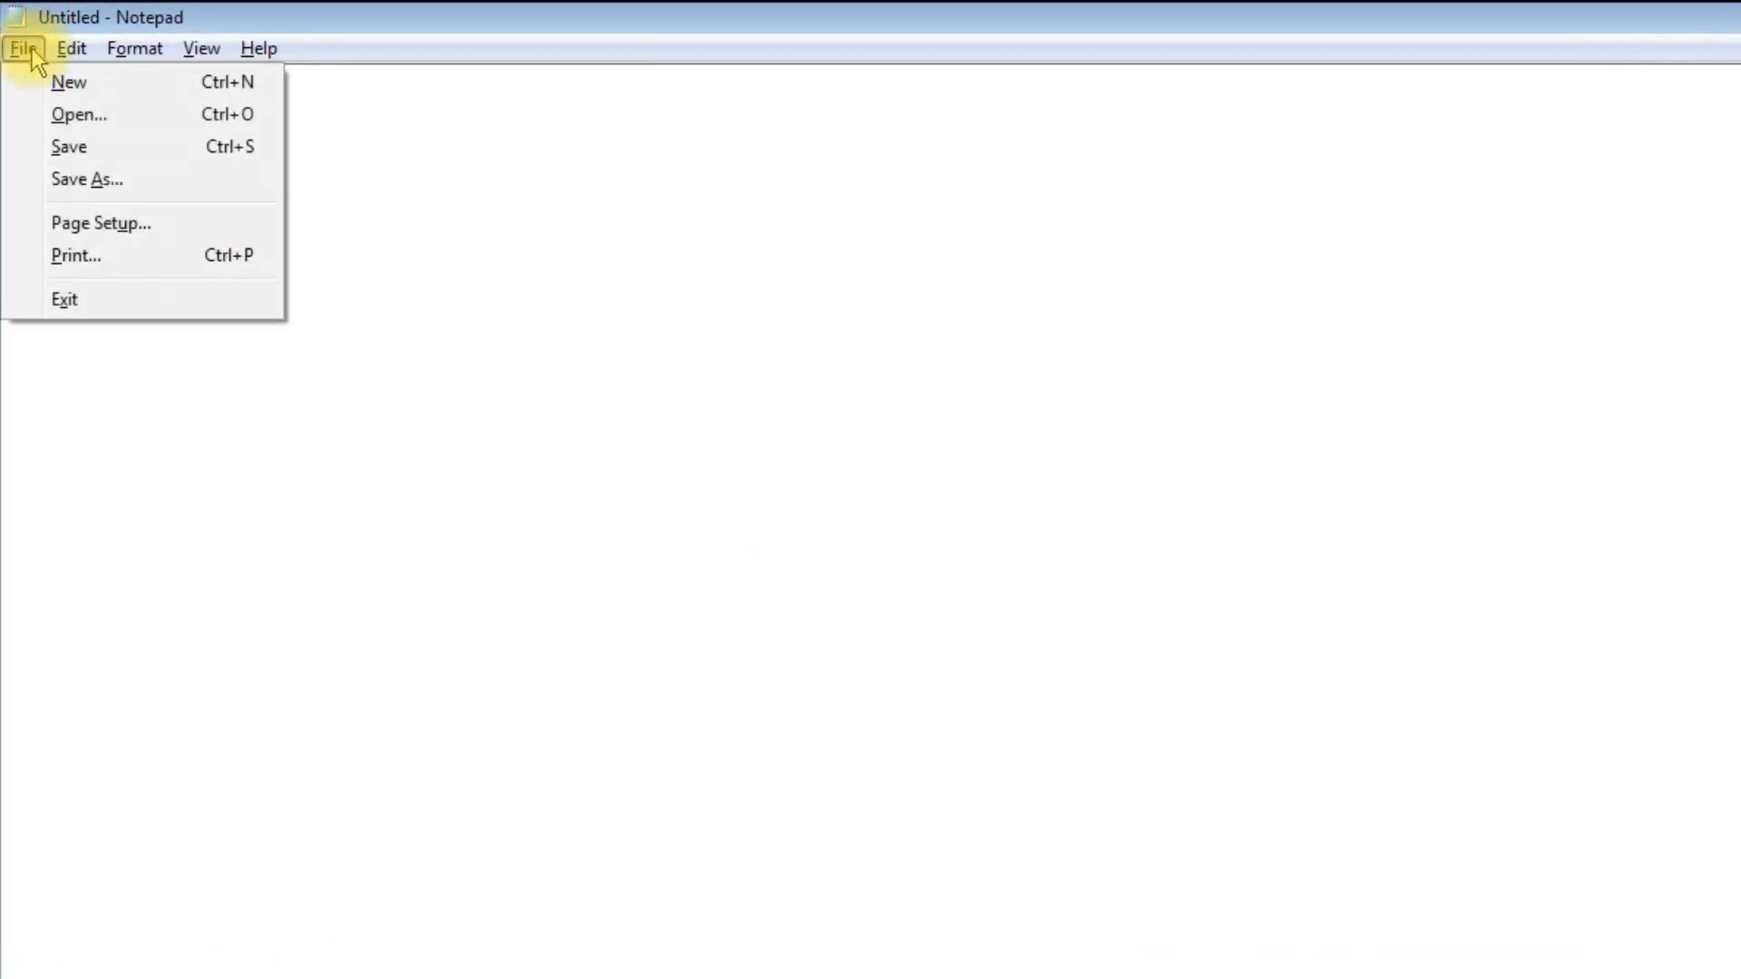
{"action": "left_click", "coordinate": [81, 115]}
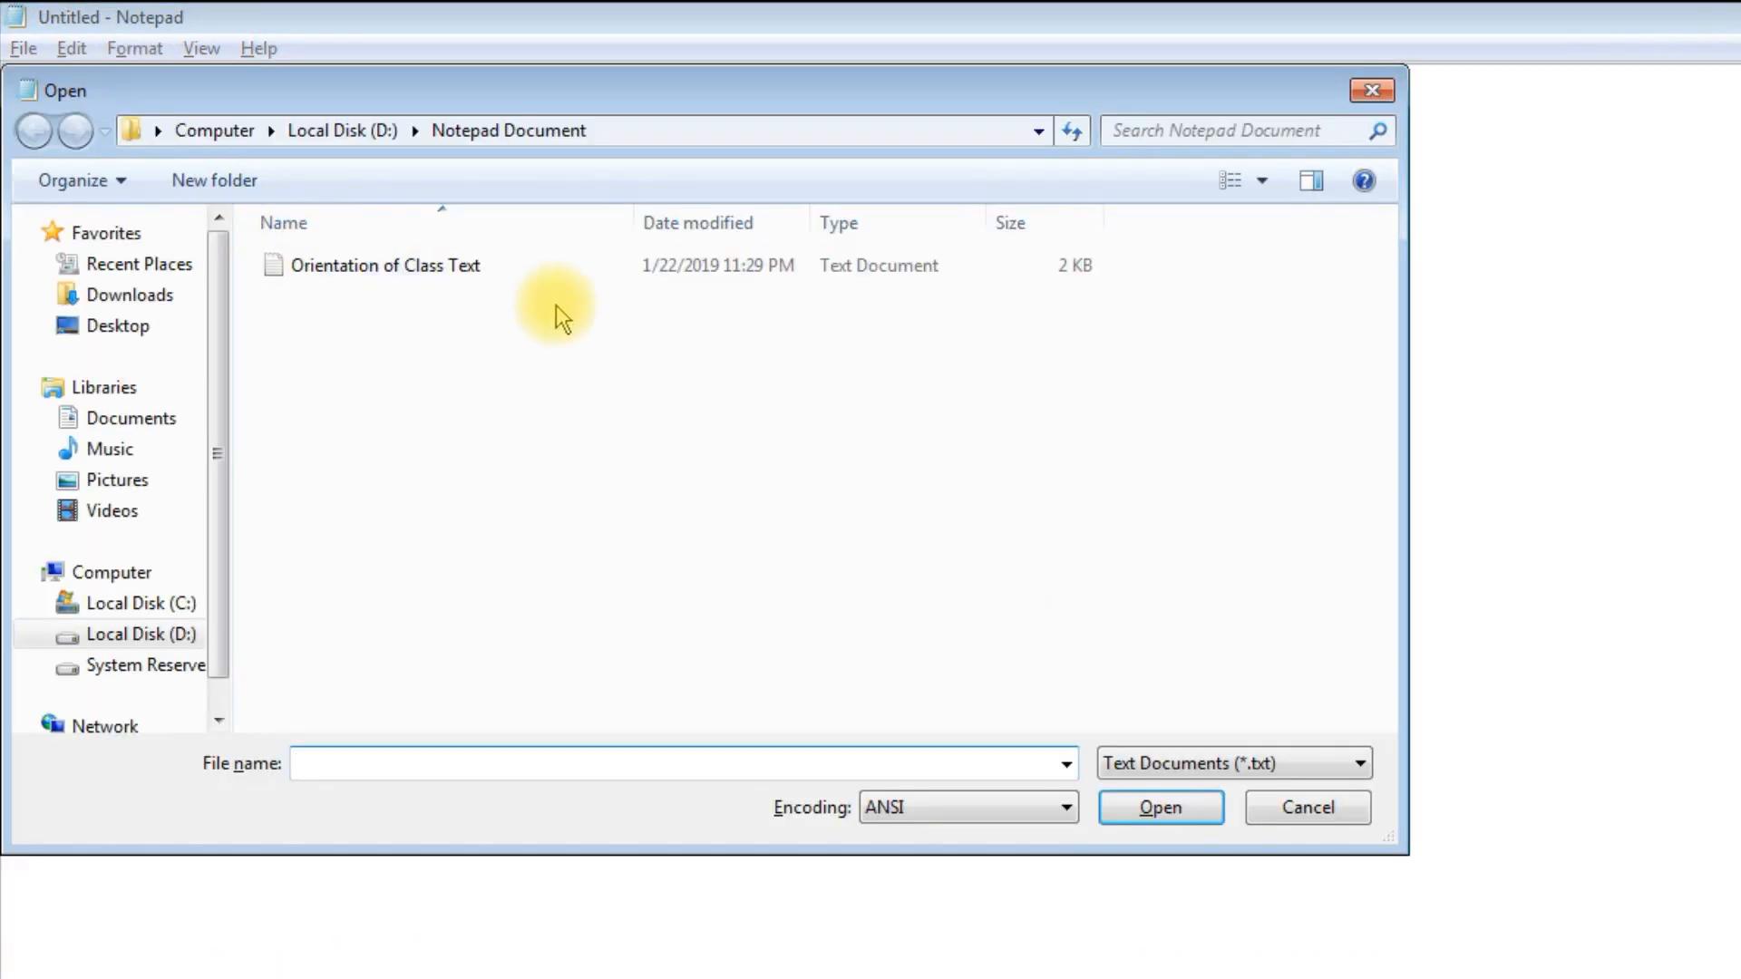
{"action": "double_click", "coordinate": [342, 272]}
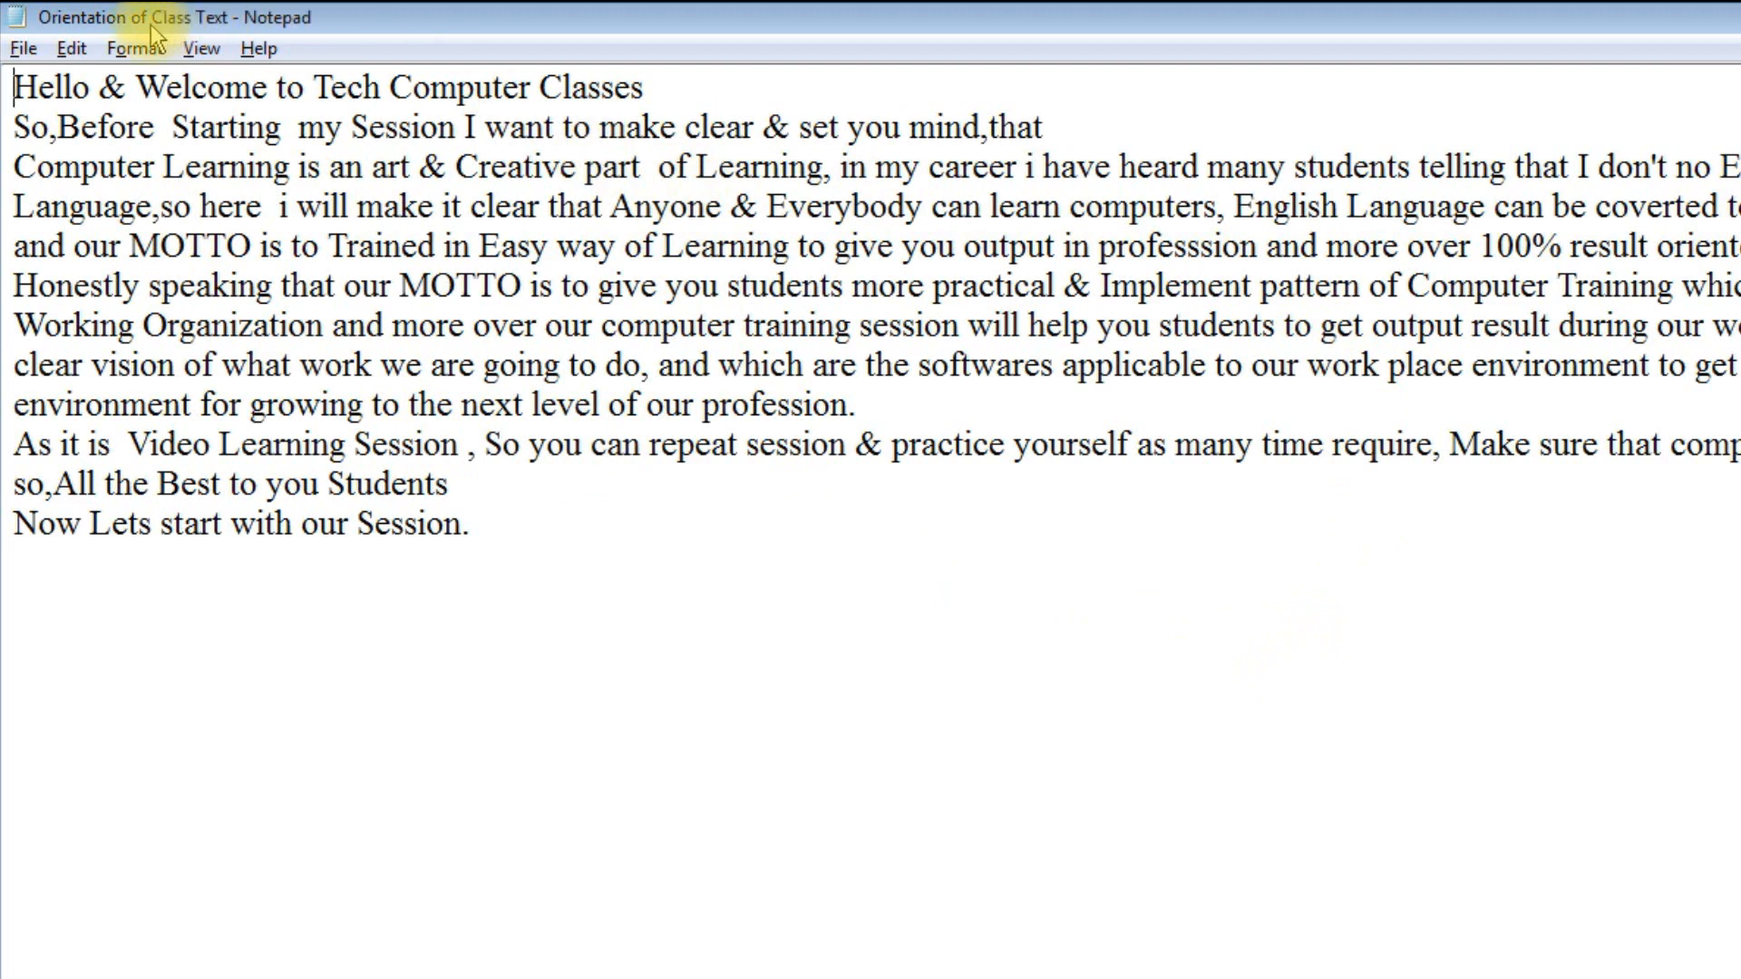
Use Find to search downward for the first occurrence of "computer" in the welcome text.
{"action": "left_click", "coordinate": [74, 48]}
{"action": "mouse_move", "coordinate": [134, 48]}
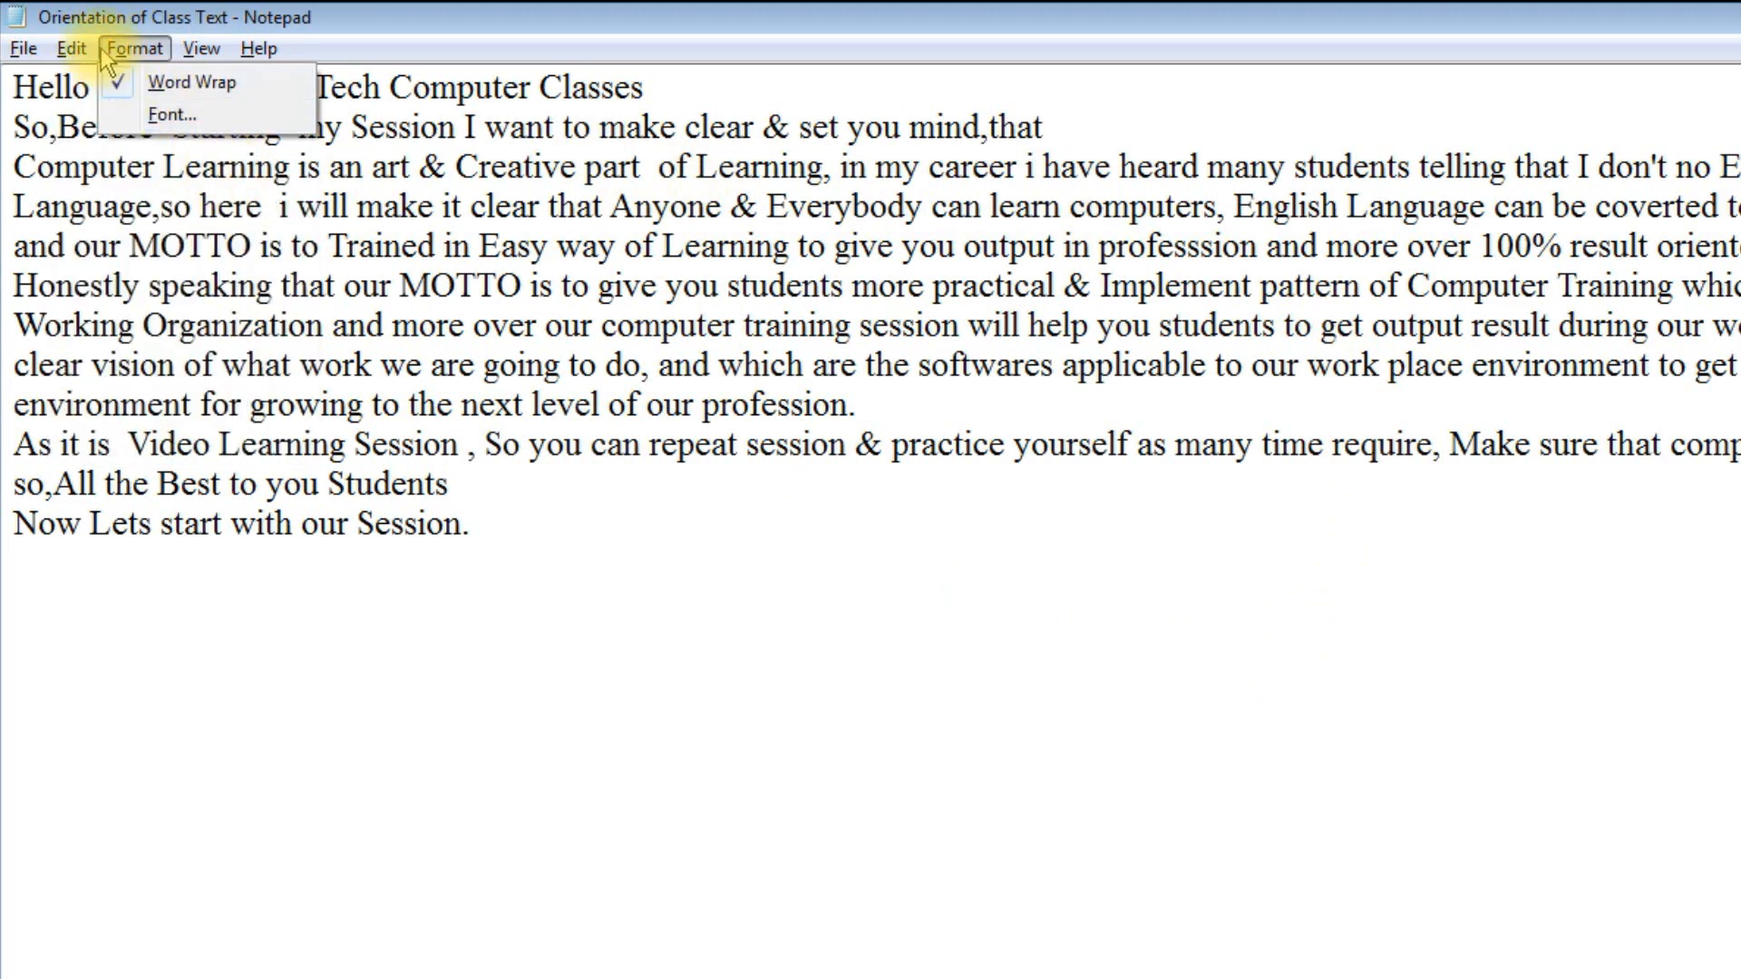
{"action": "mouse_move", "coordinate": [69, 48]}
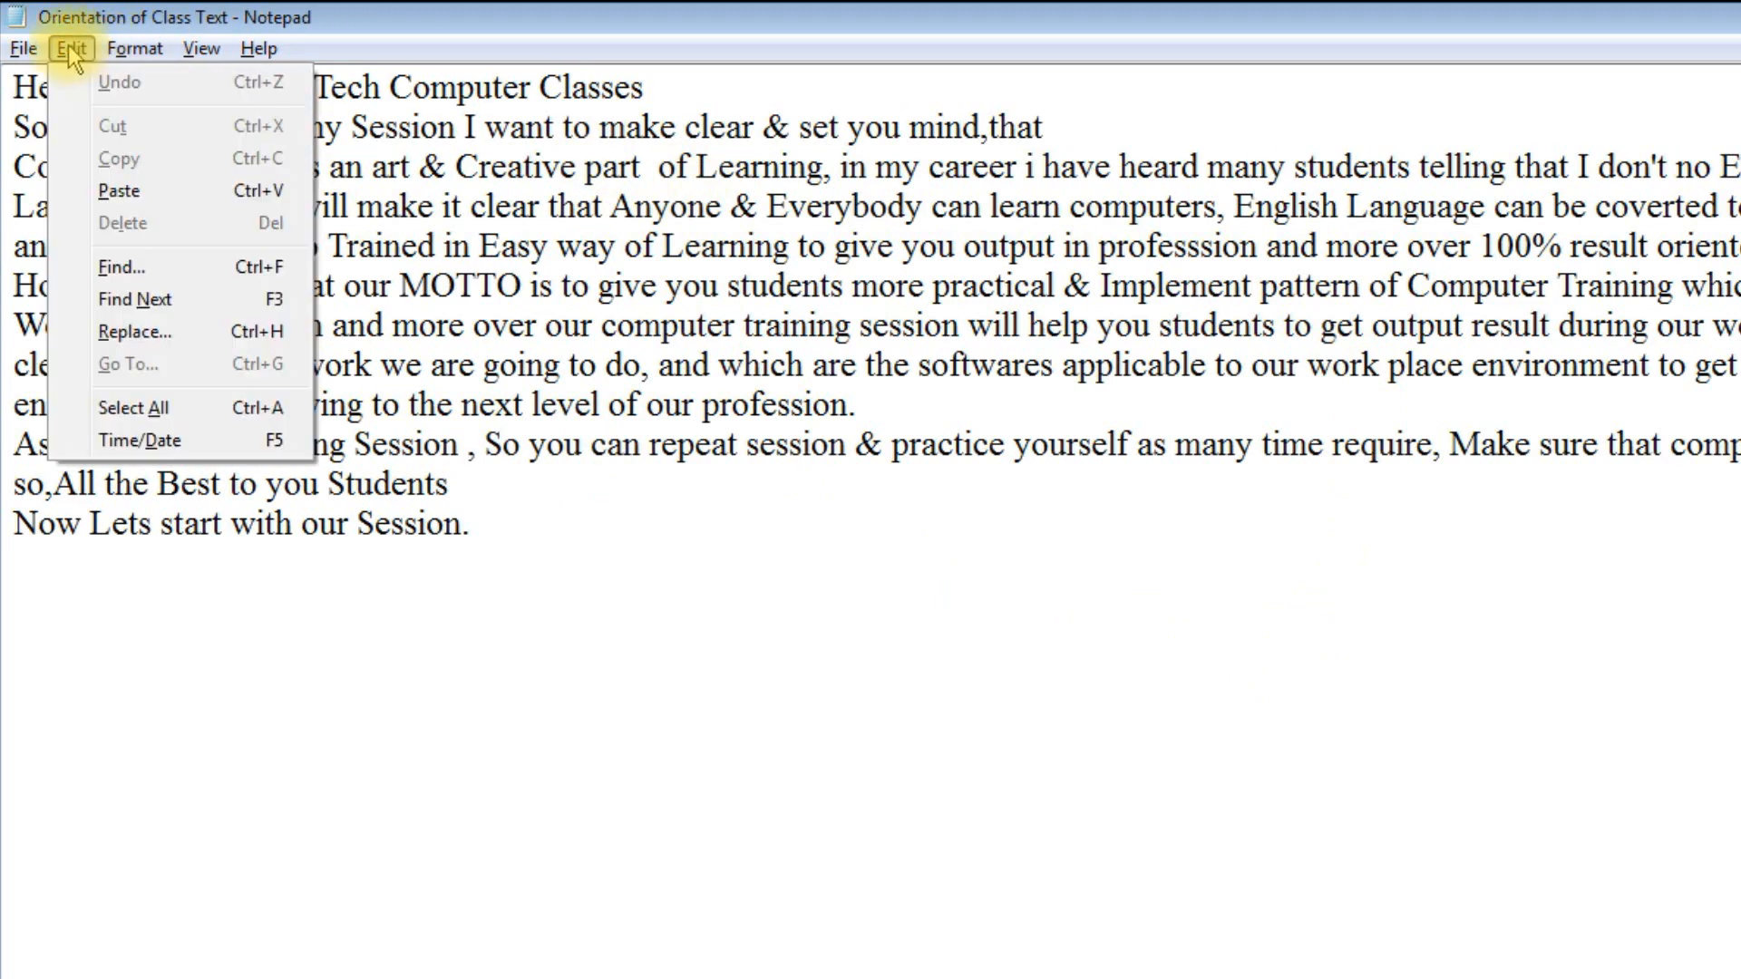
{"action": "left_click", "coordinate": [128, 278]}
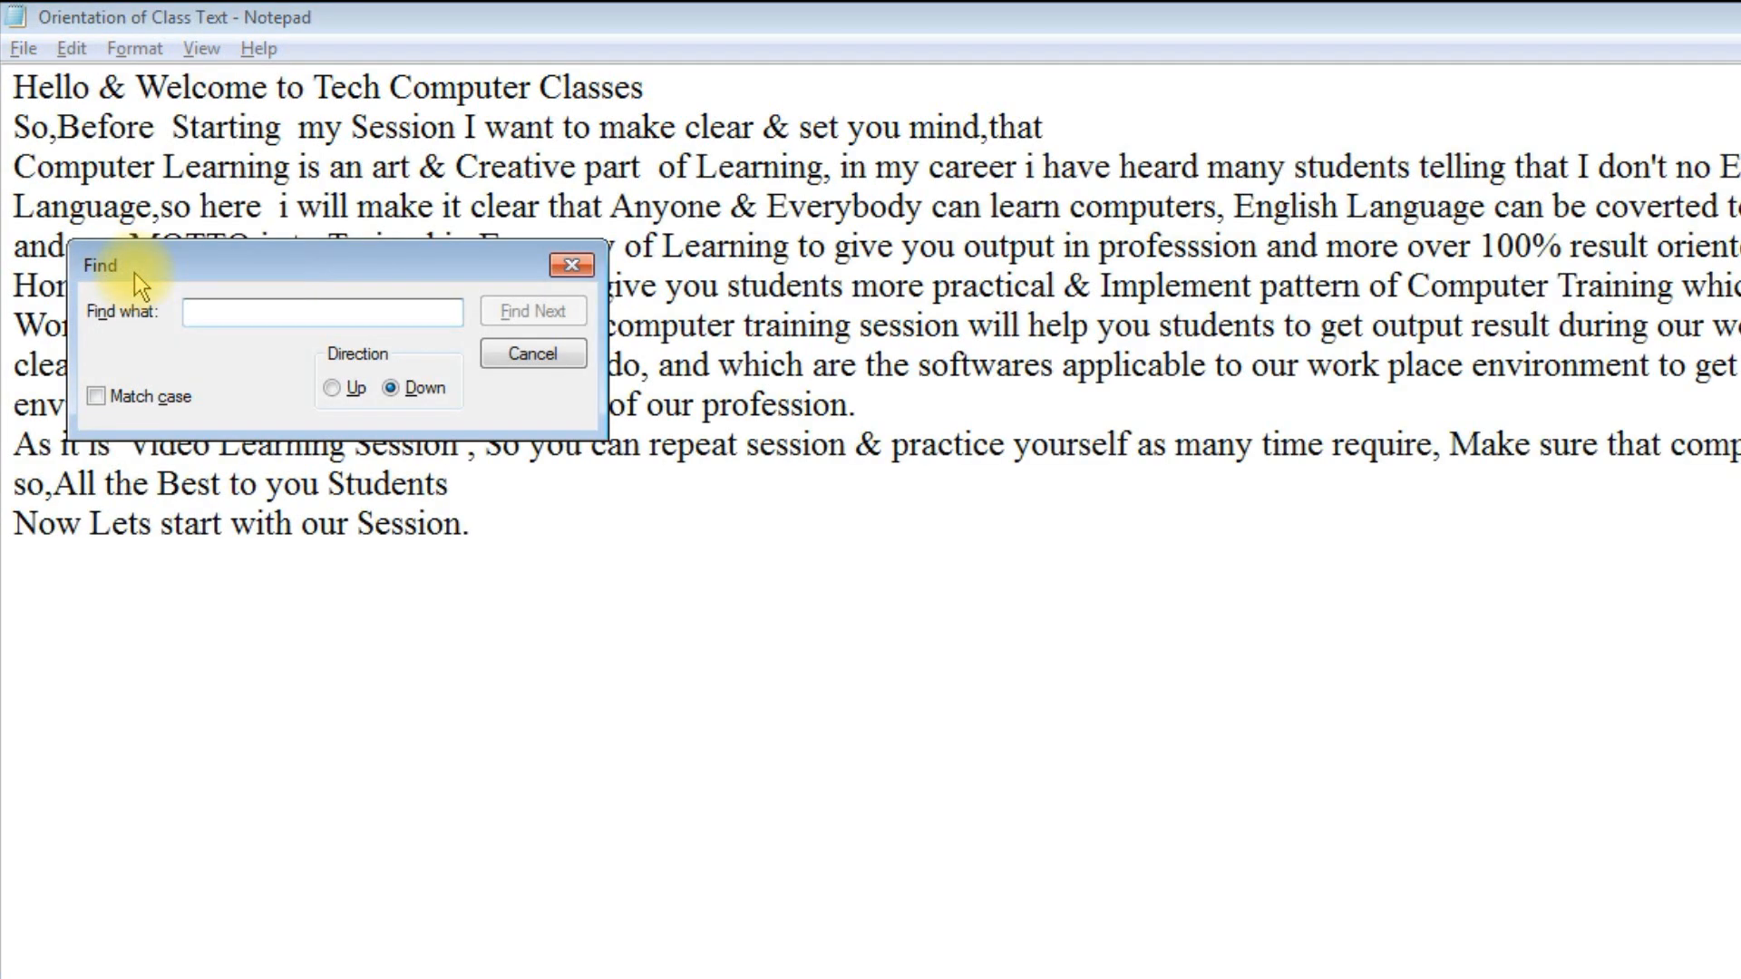
{"action": "type", "text": "computer"}
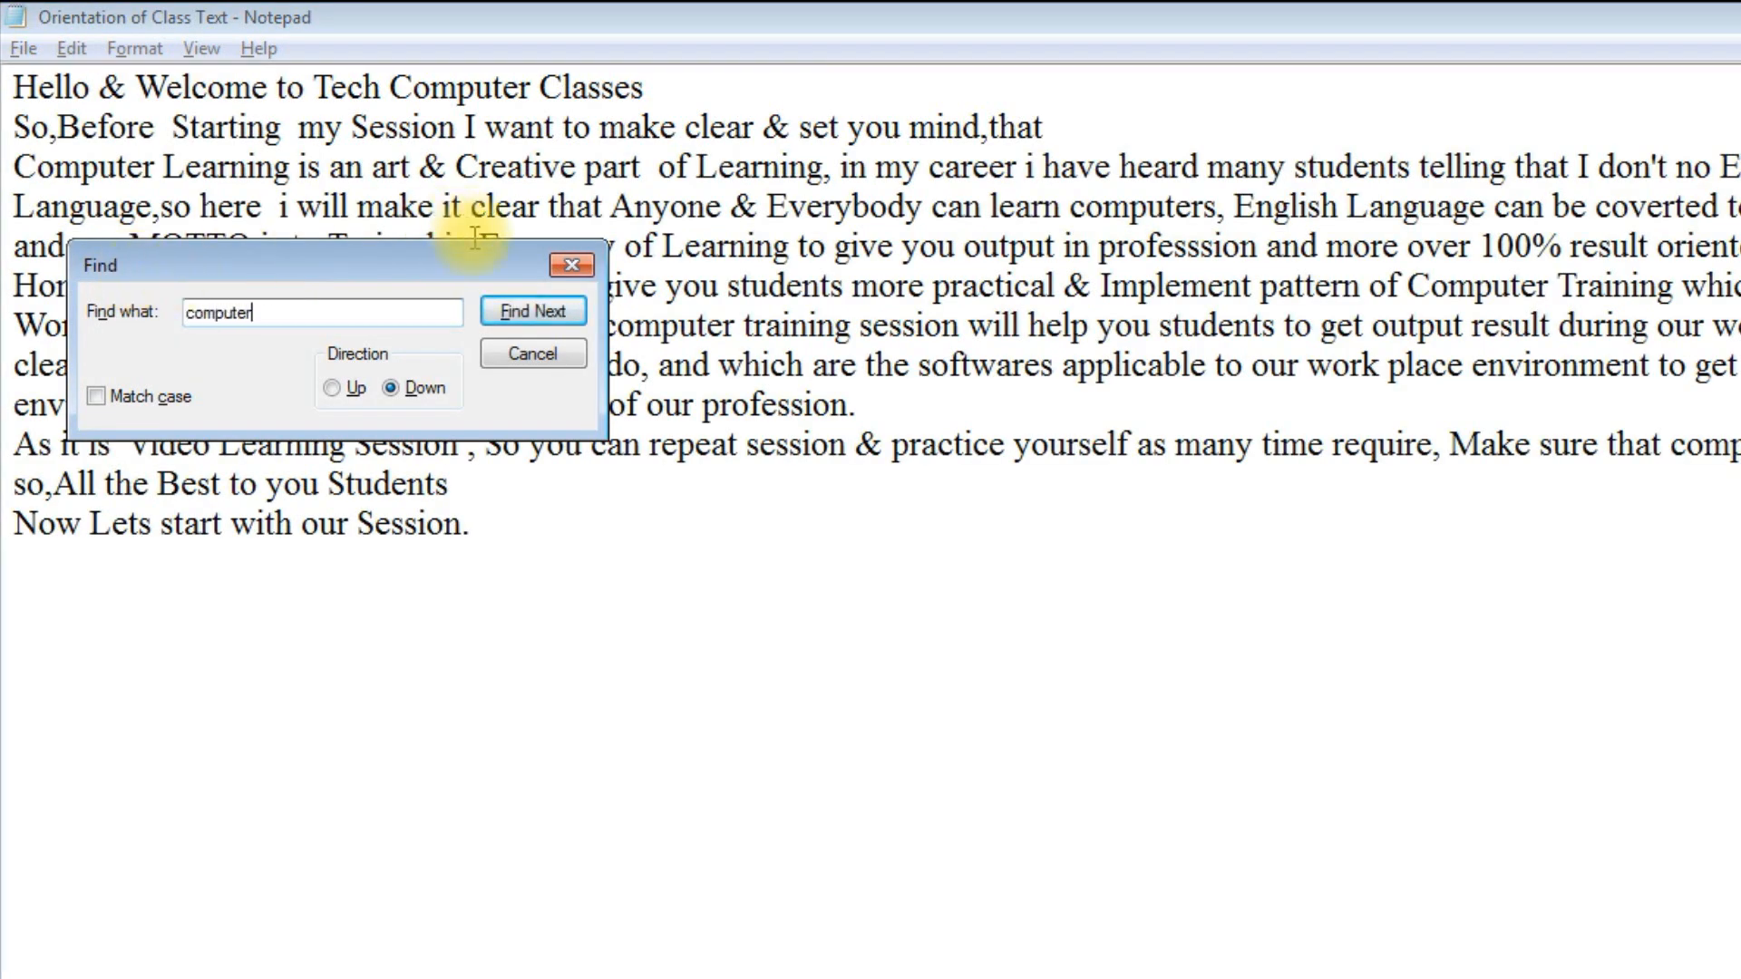
{"action": "left_click", "coordinate": [533, 310]}
{"action": "double_click", "coordinate": [489, 88]}
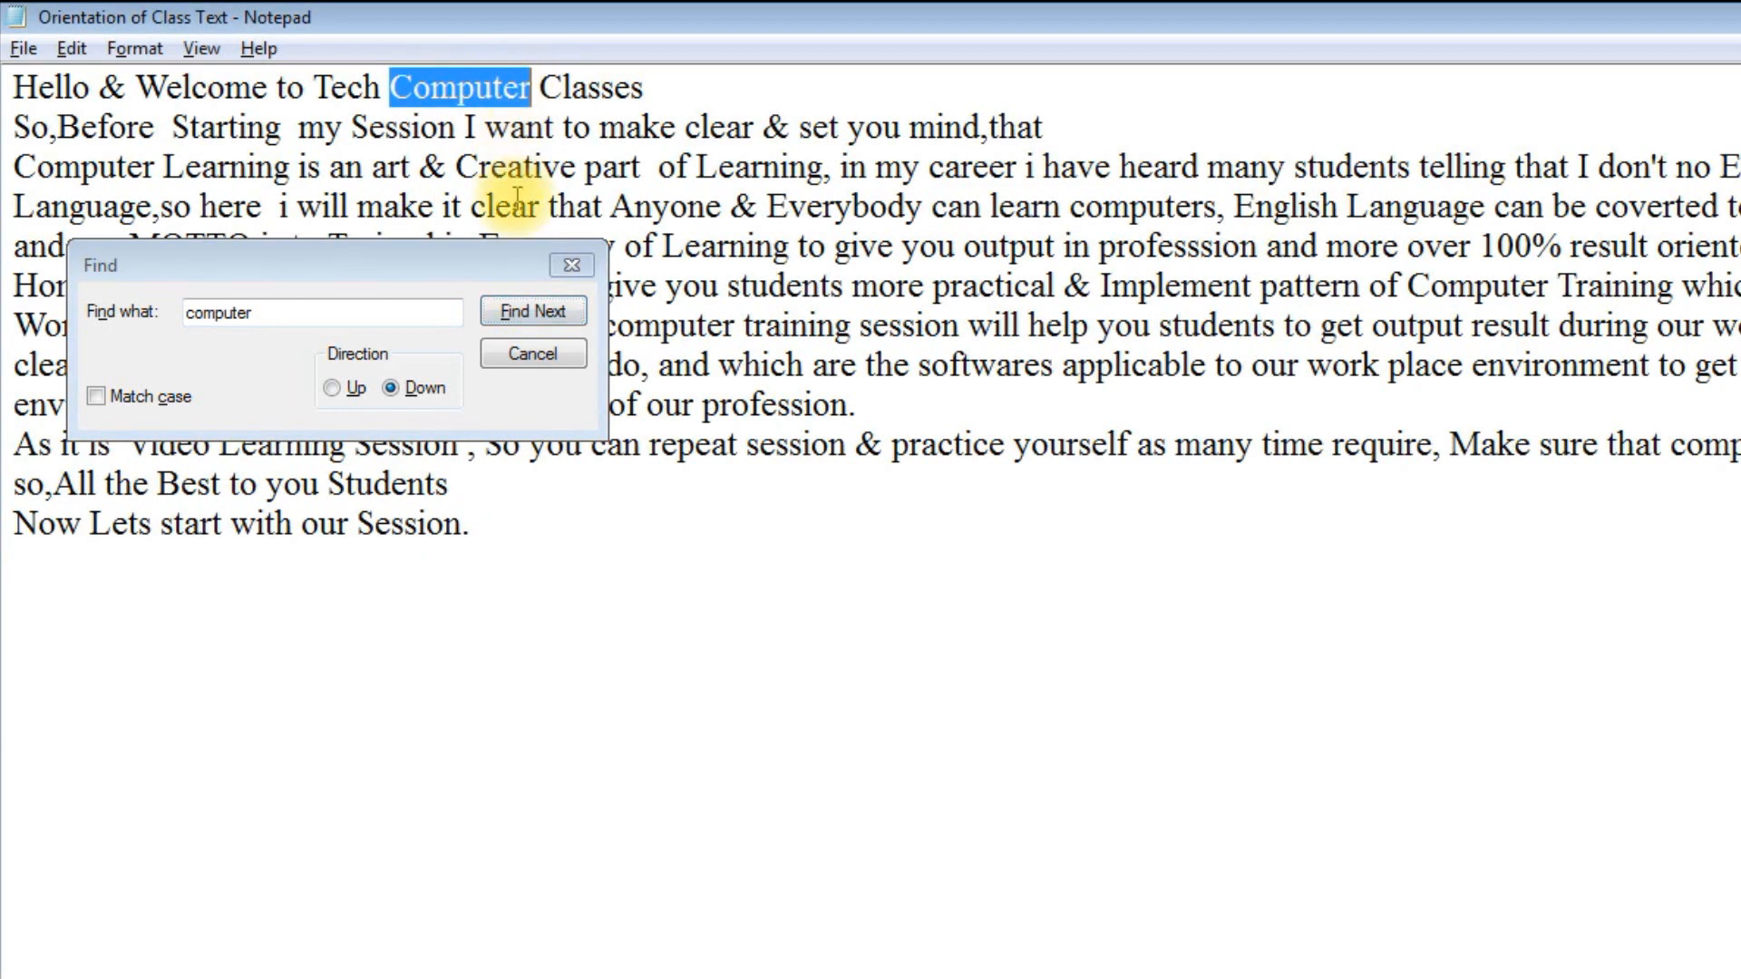
Go through the remaining occurrences of "computer" to the end of the text, and close the search.
{"action": "left_click", "coordinate": [533, 311]}
{"action": "left_click", "coordinate": [528, 315]}
{"action": "left_click", "coordinate": [524, 314]}
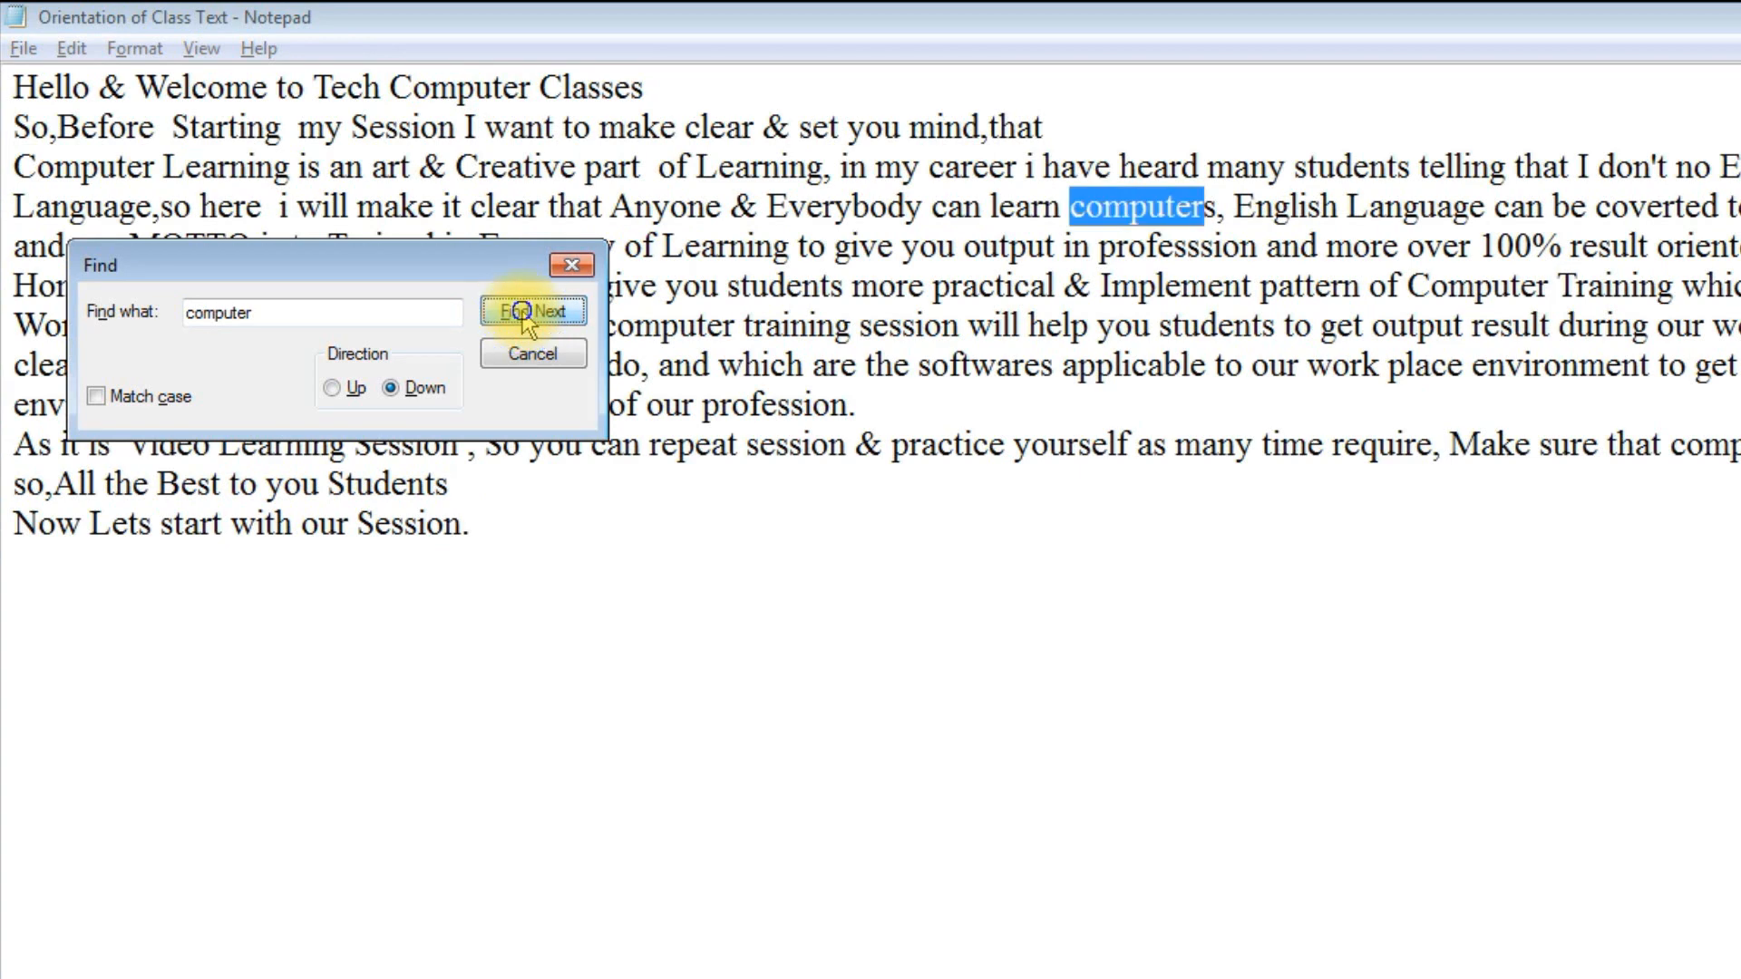
{"action": "left_click", "coordinate": [524, 314]}
{"action": "left_click", "coordinate": [524, 314]}
{"action": "left_click", "coordinate": [524, 314]}
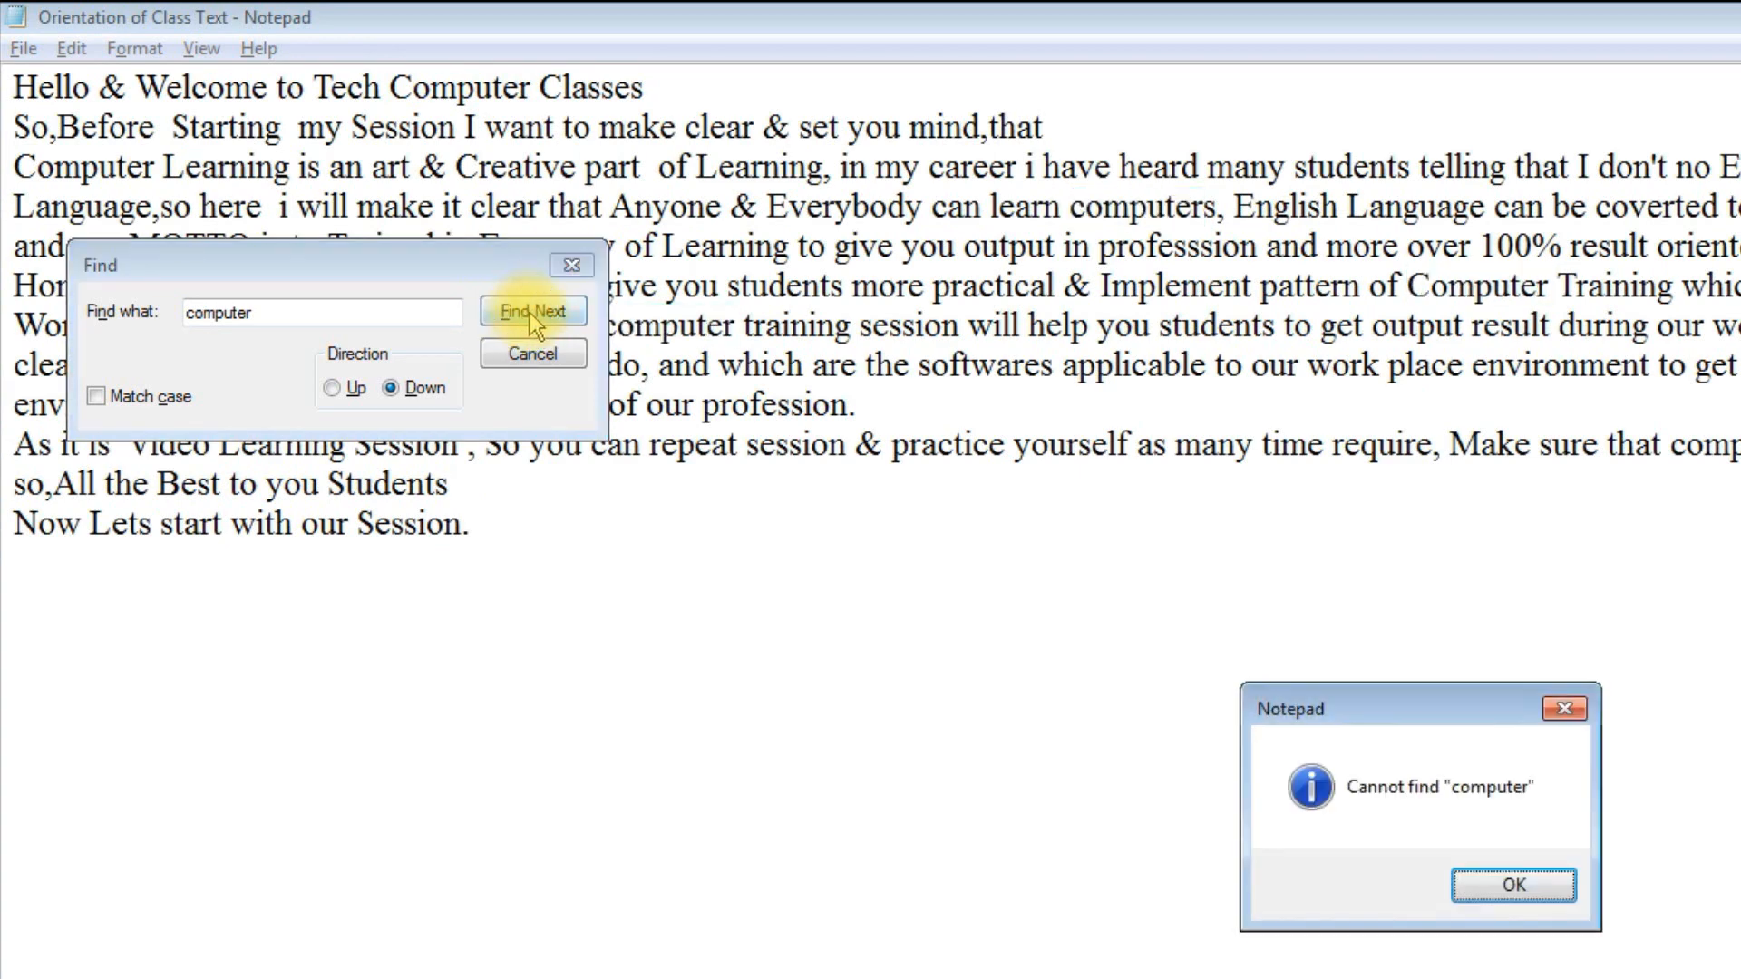
{"action": "left_click", "coordinate": [530, 313]}
{"action": "left_click", "coordinate": [1702, 710]}
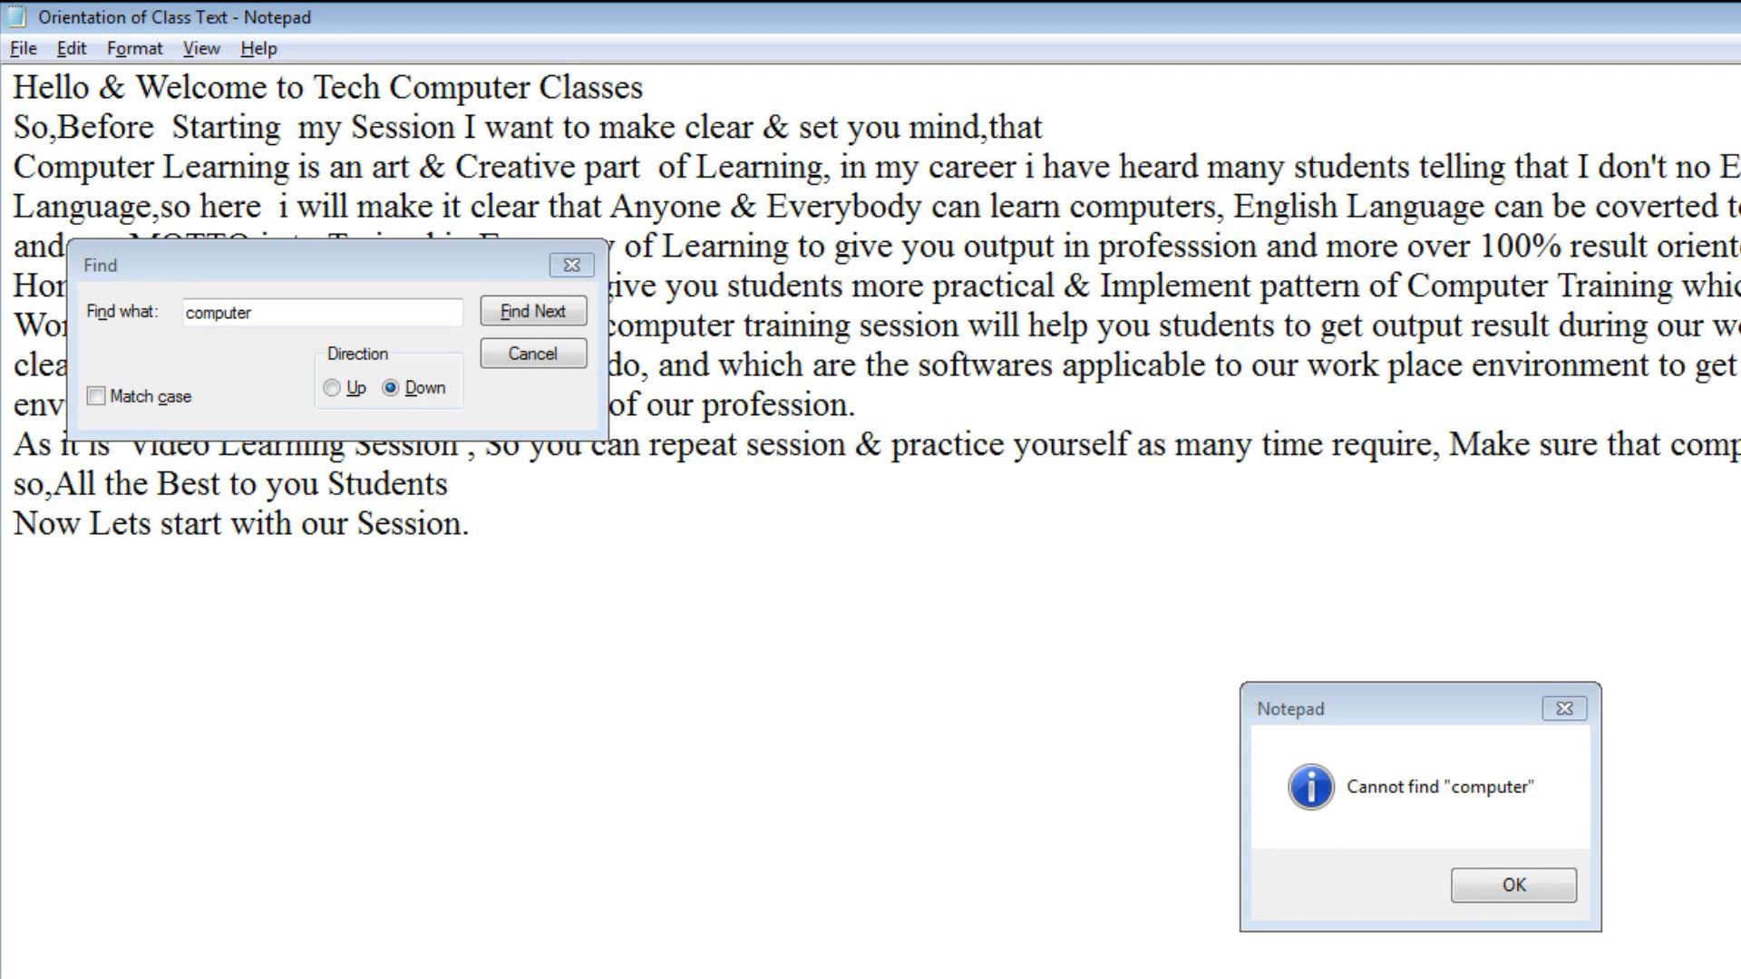
{"action": "left_click", "coordinate": [1421, 820]}
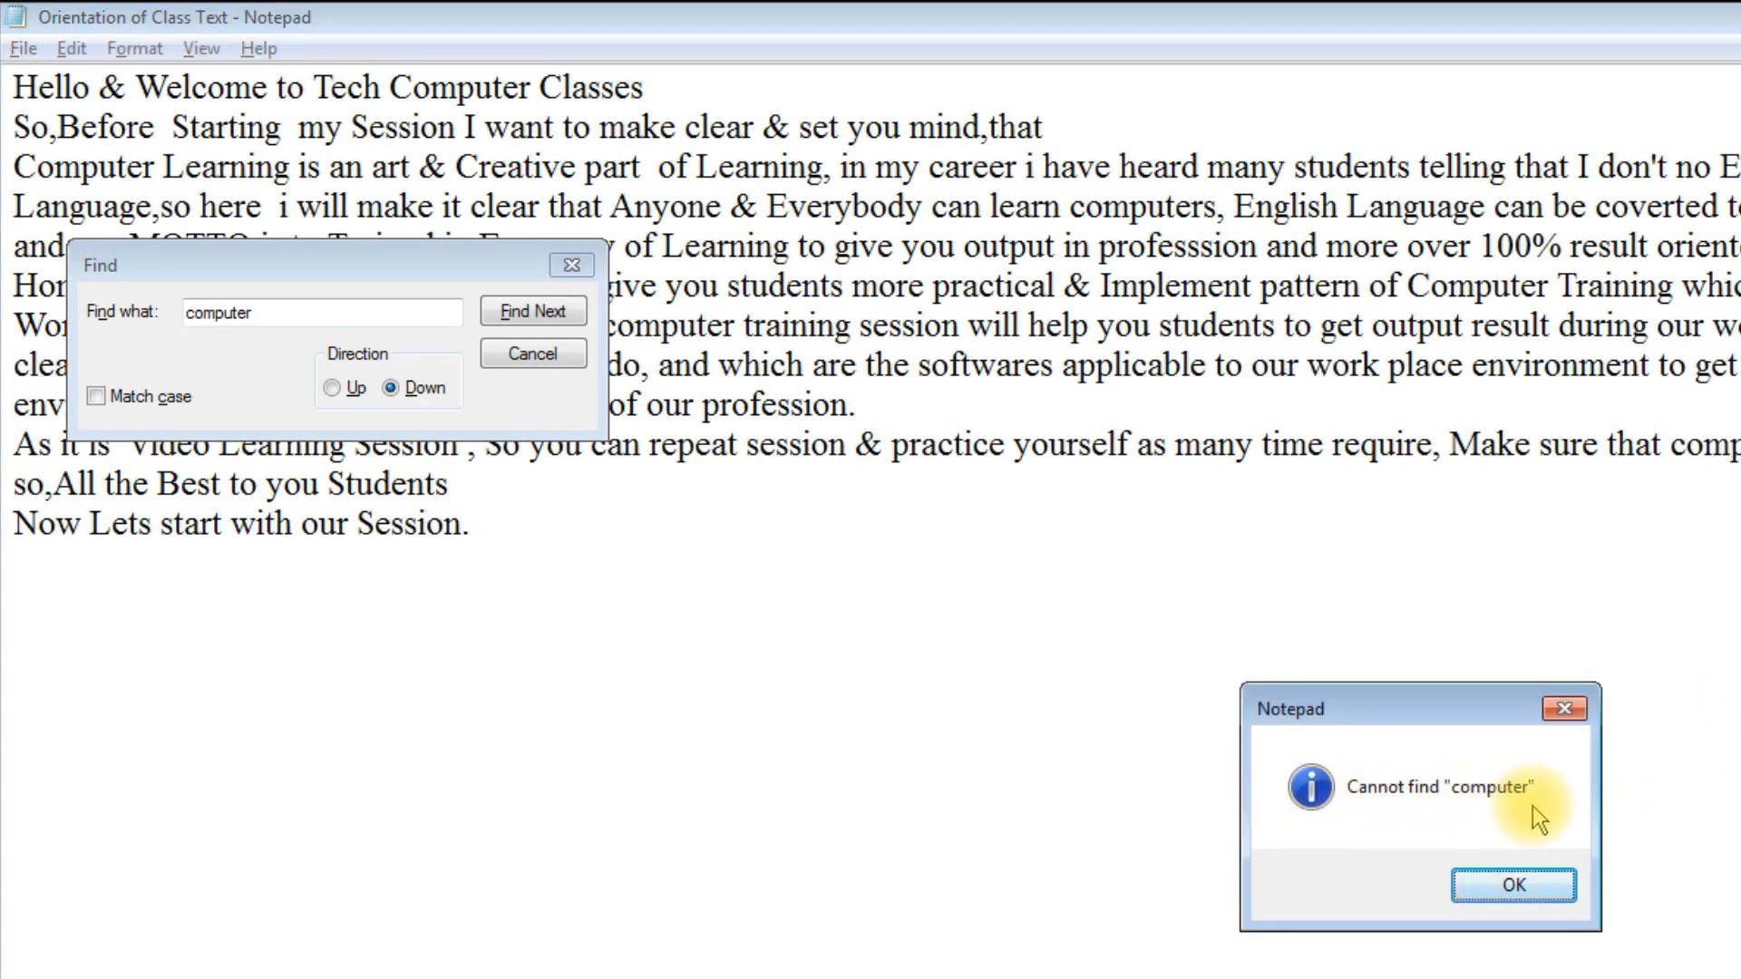
{"action": "left_click", "coordinate": [1542, 885]}
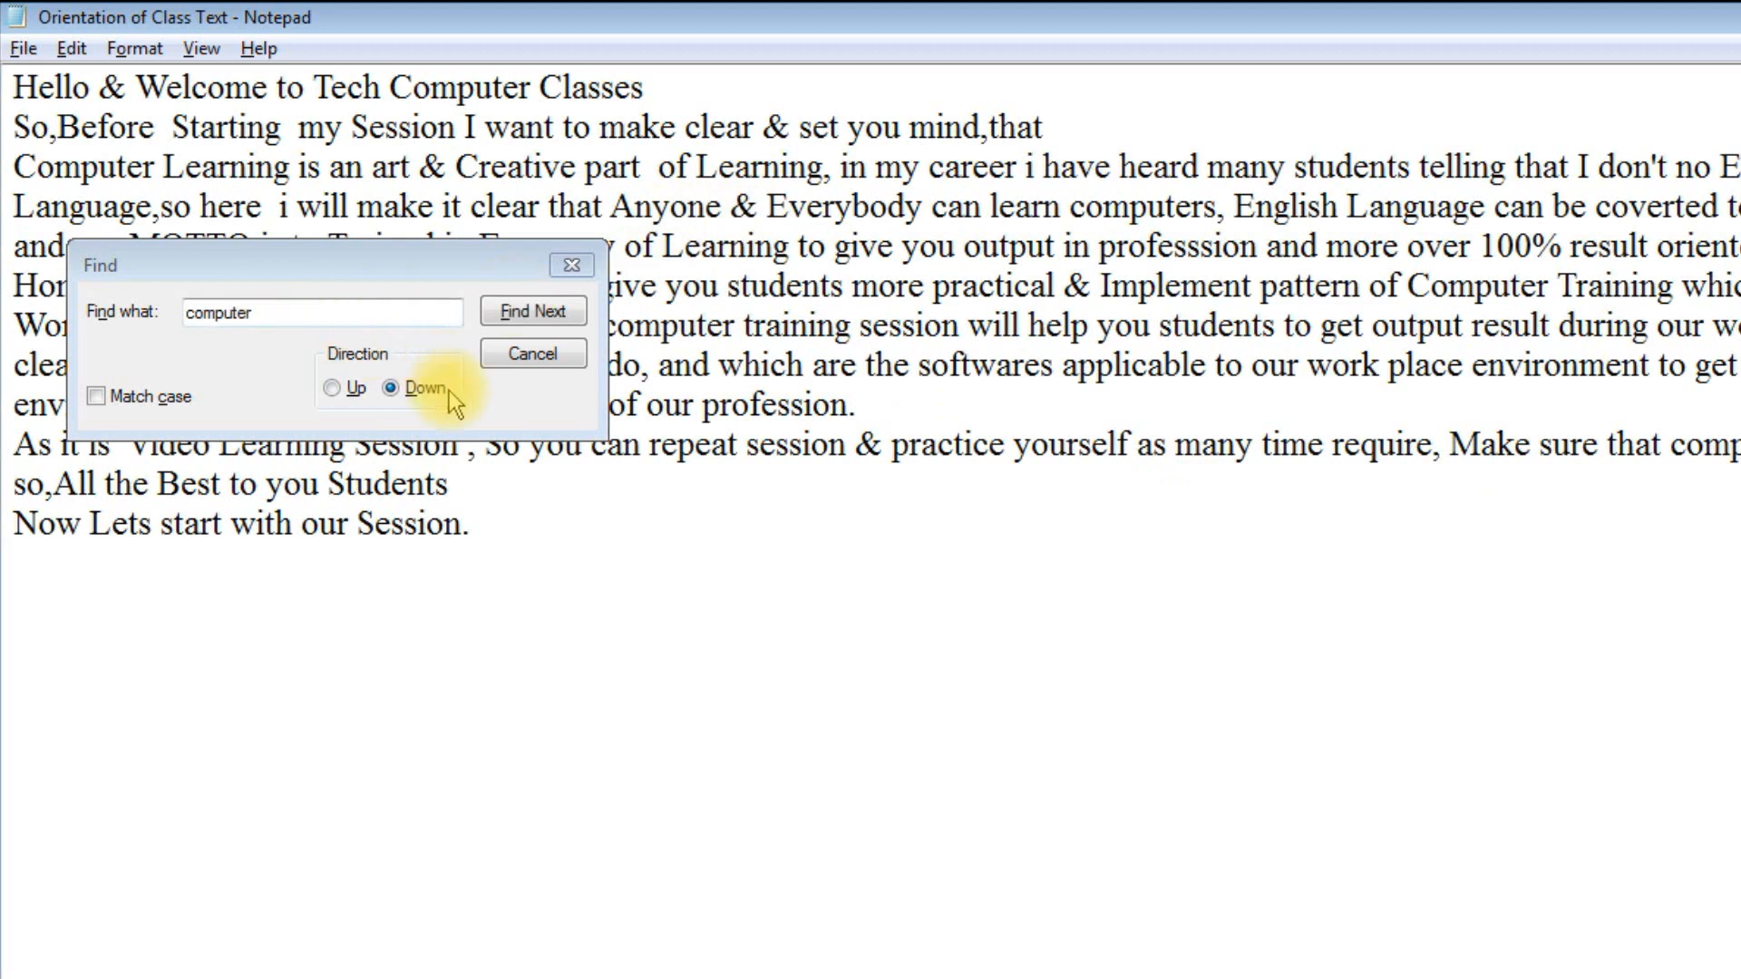
{"action": "left_click", "coordinate": [551, 356]}
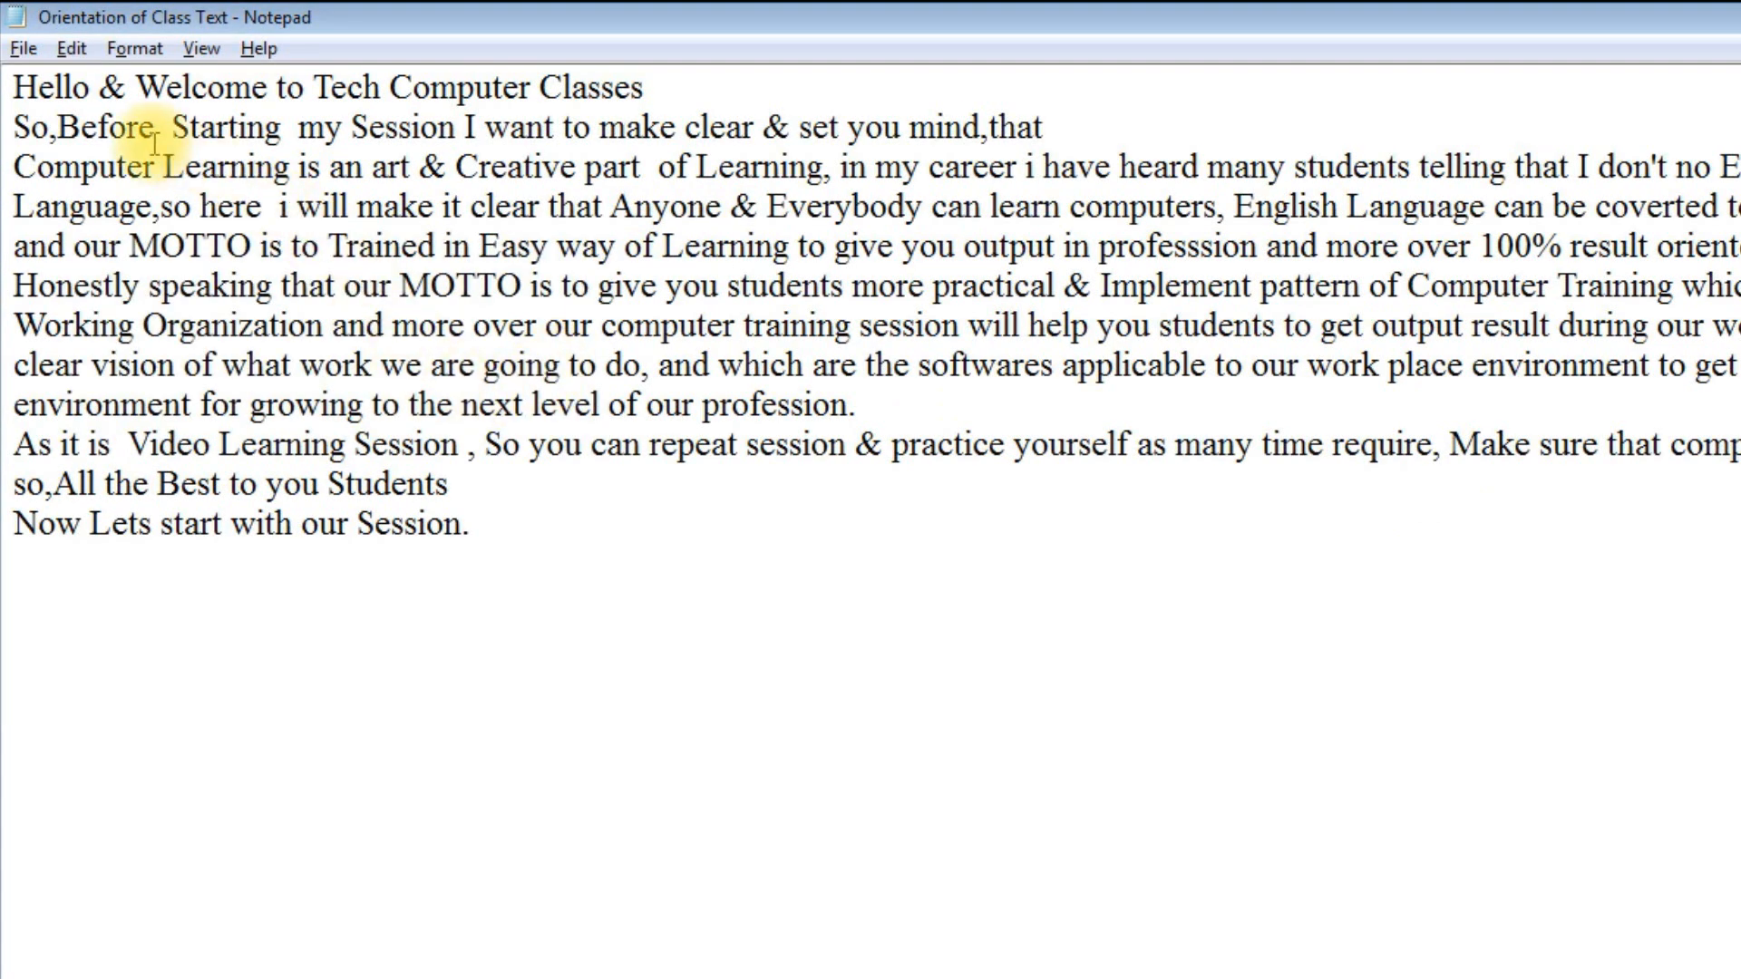
Return the cursor to the beginning of the text and run the downward search for "computer" again.
{"action": "left_click", "coordinate": [17, 83]}
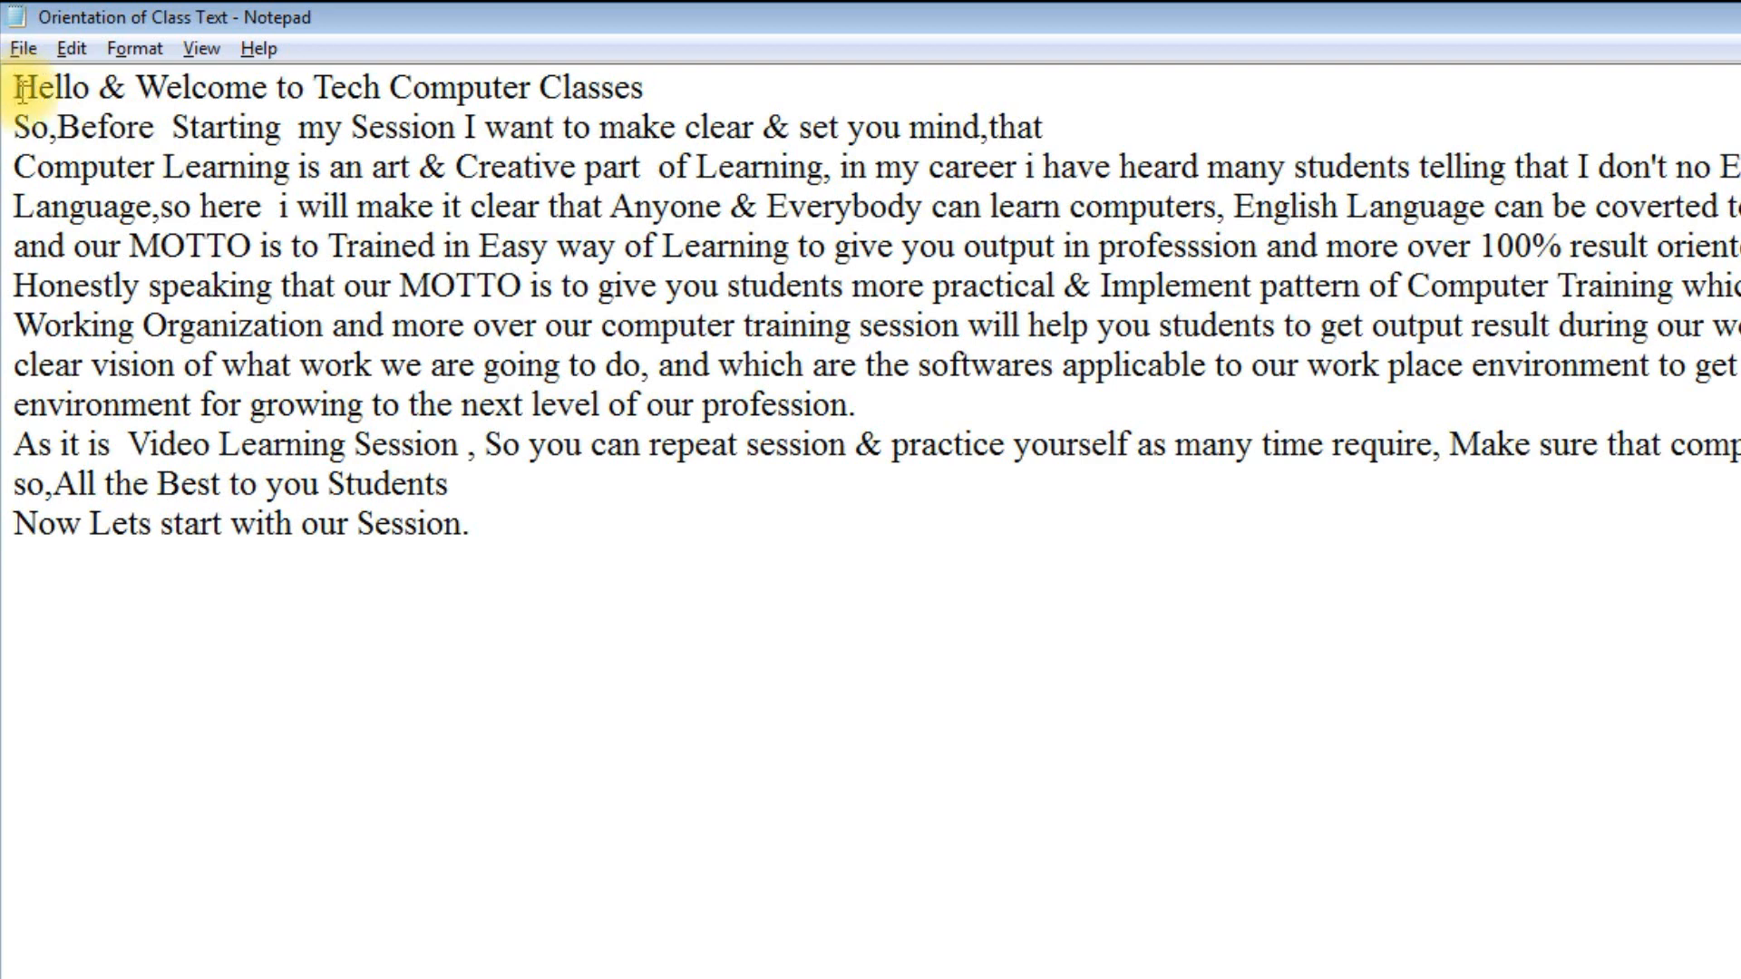
{"action": "left_click", "coordinate": [78, 53]}
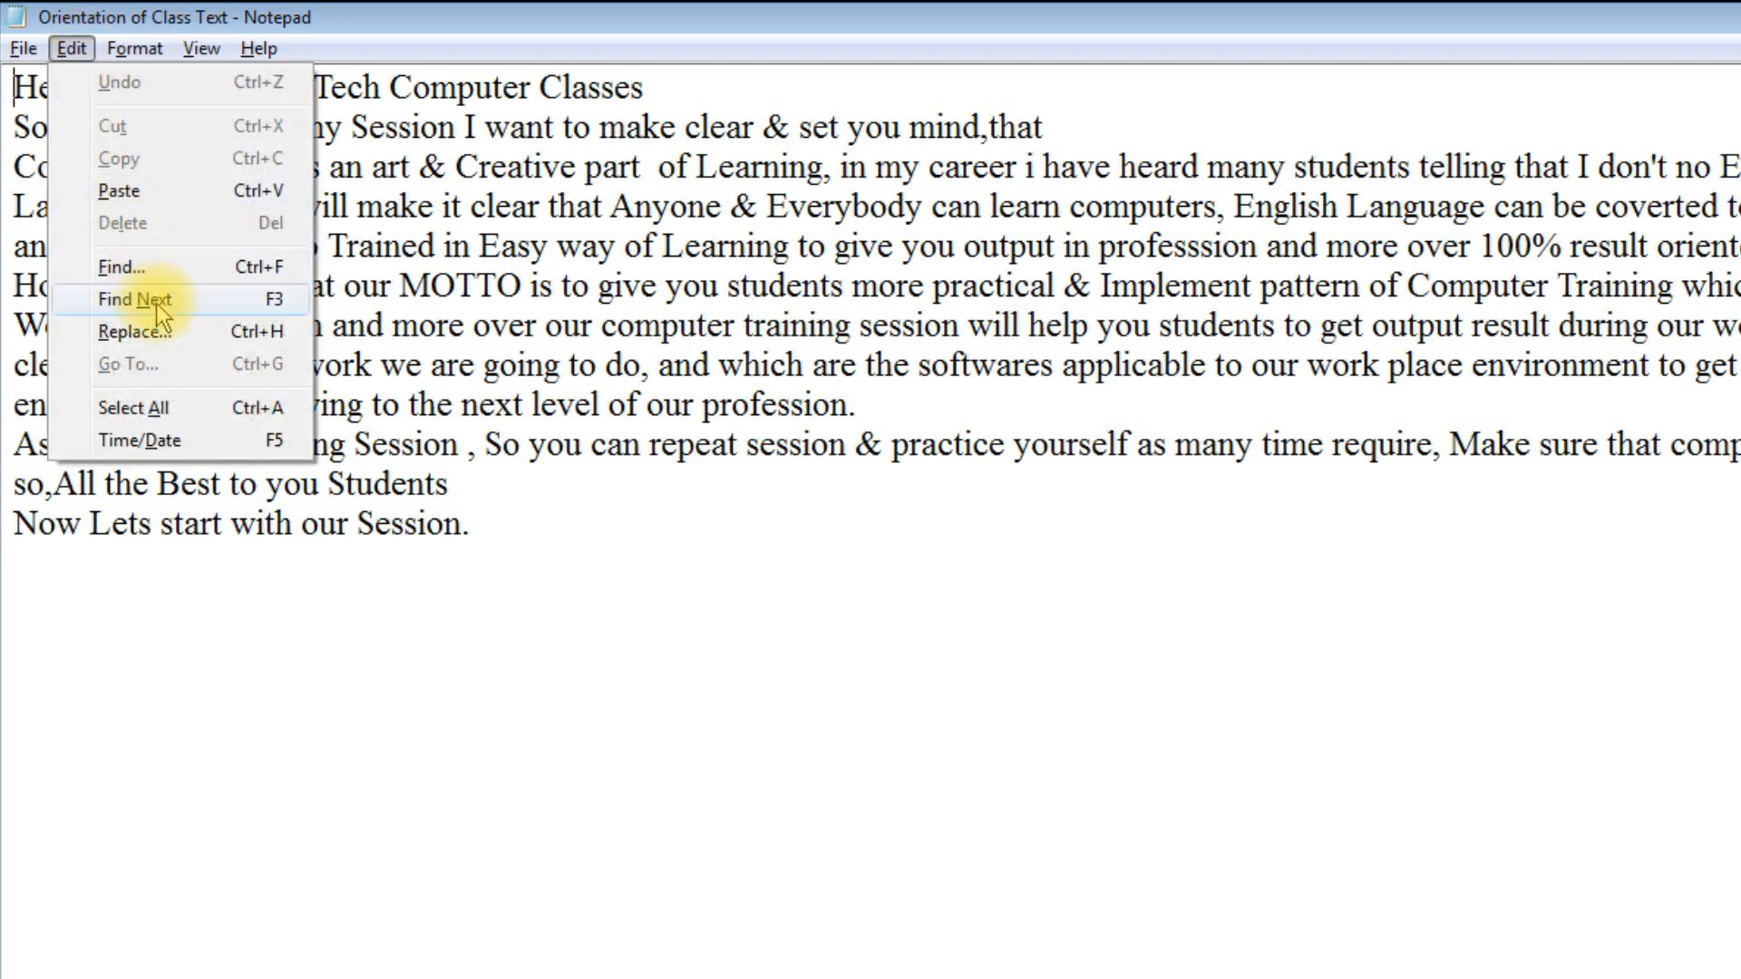
{"action": "left_click", "coordinate": [158, 267]}
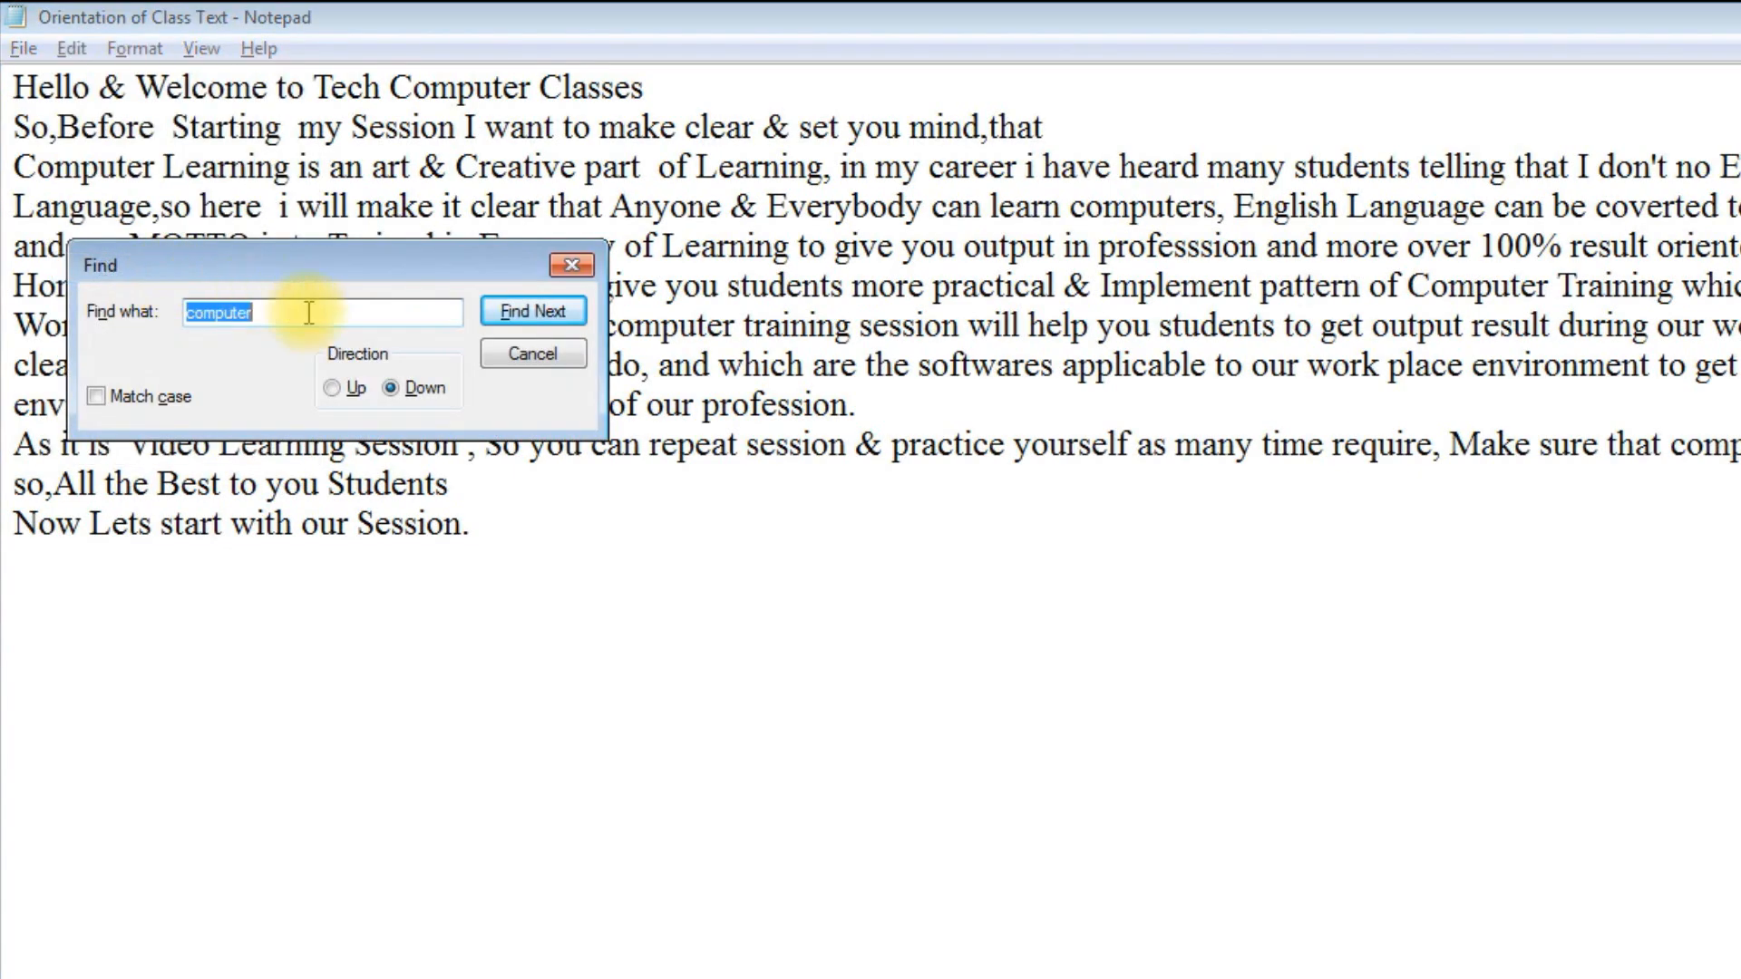
{"action": "left_click", "coordinate": [571, 265]}
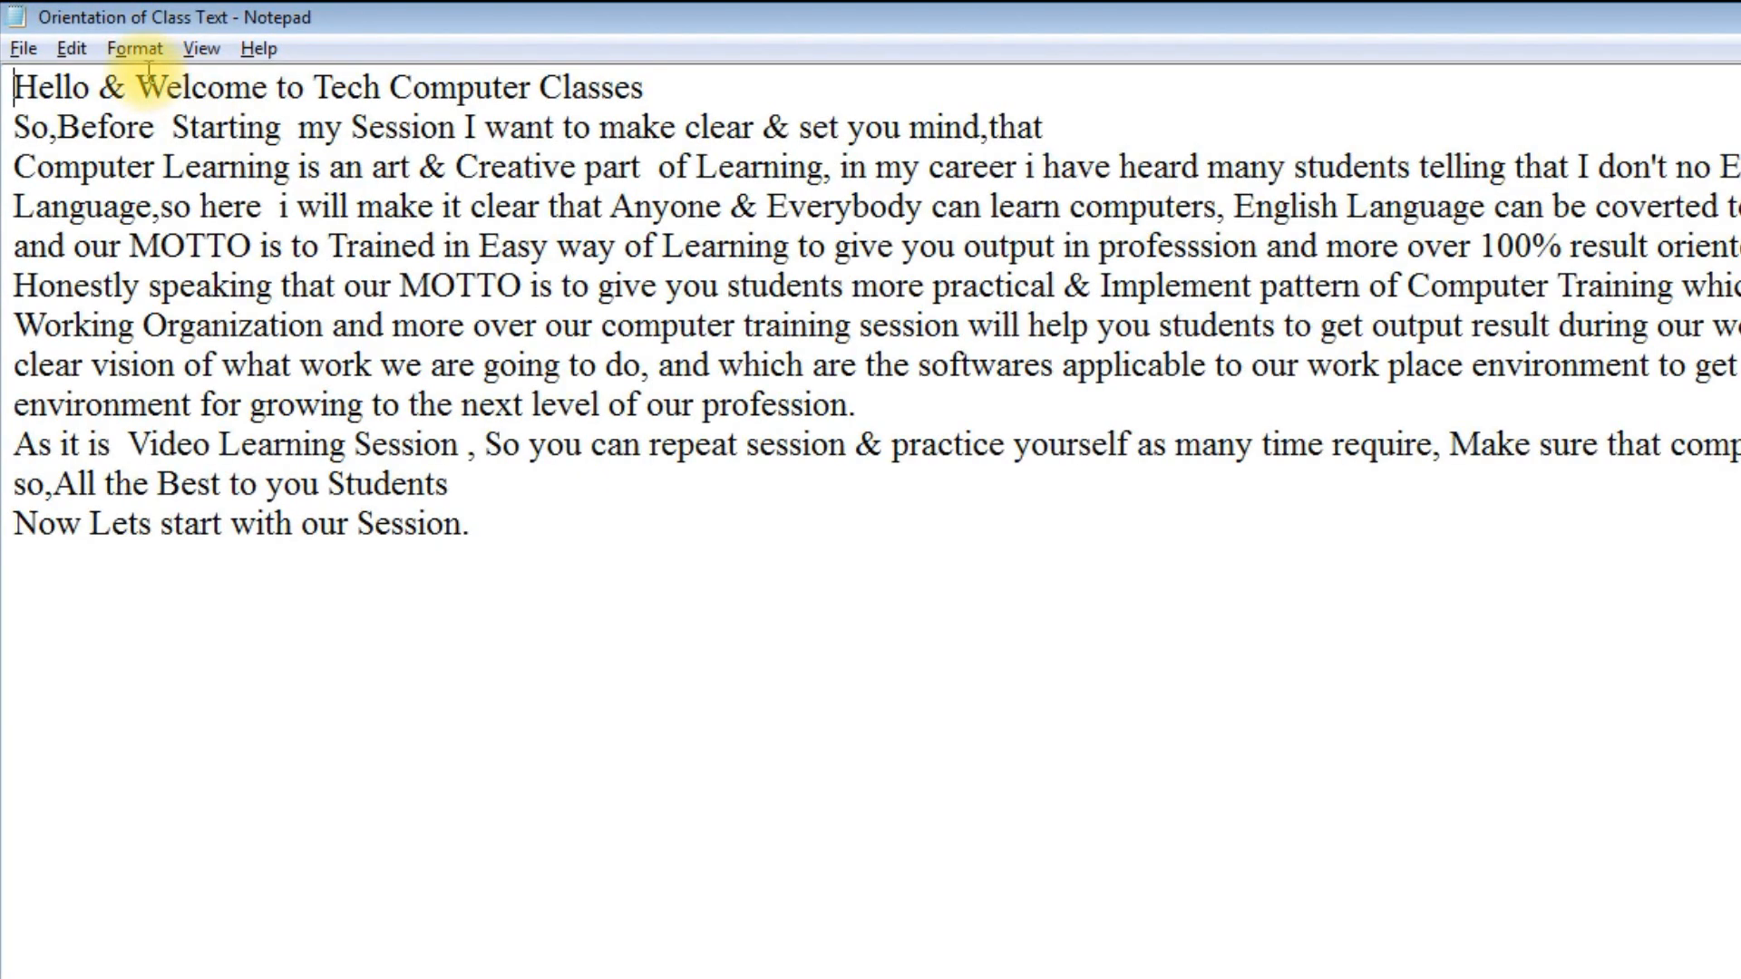
{"action": "left_click", "coordinate": [70, 48]}
{"action": "left_click", "coordinate": [136, 262]}
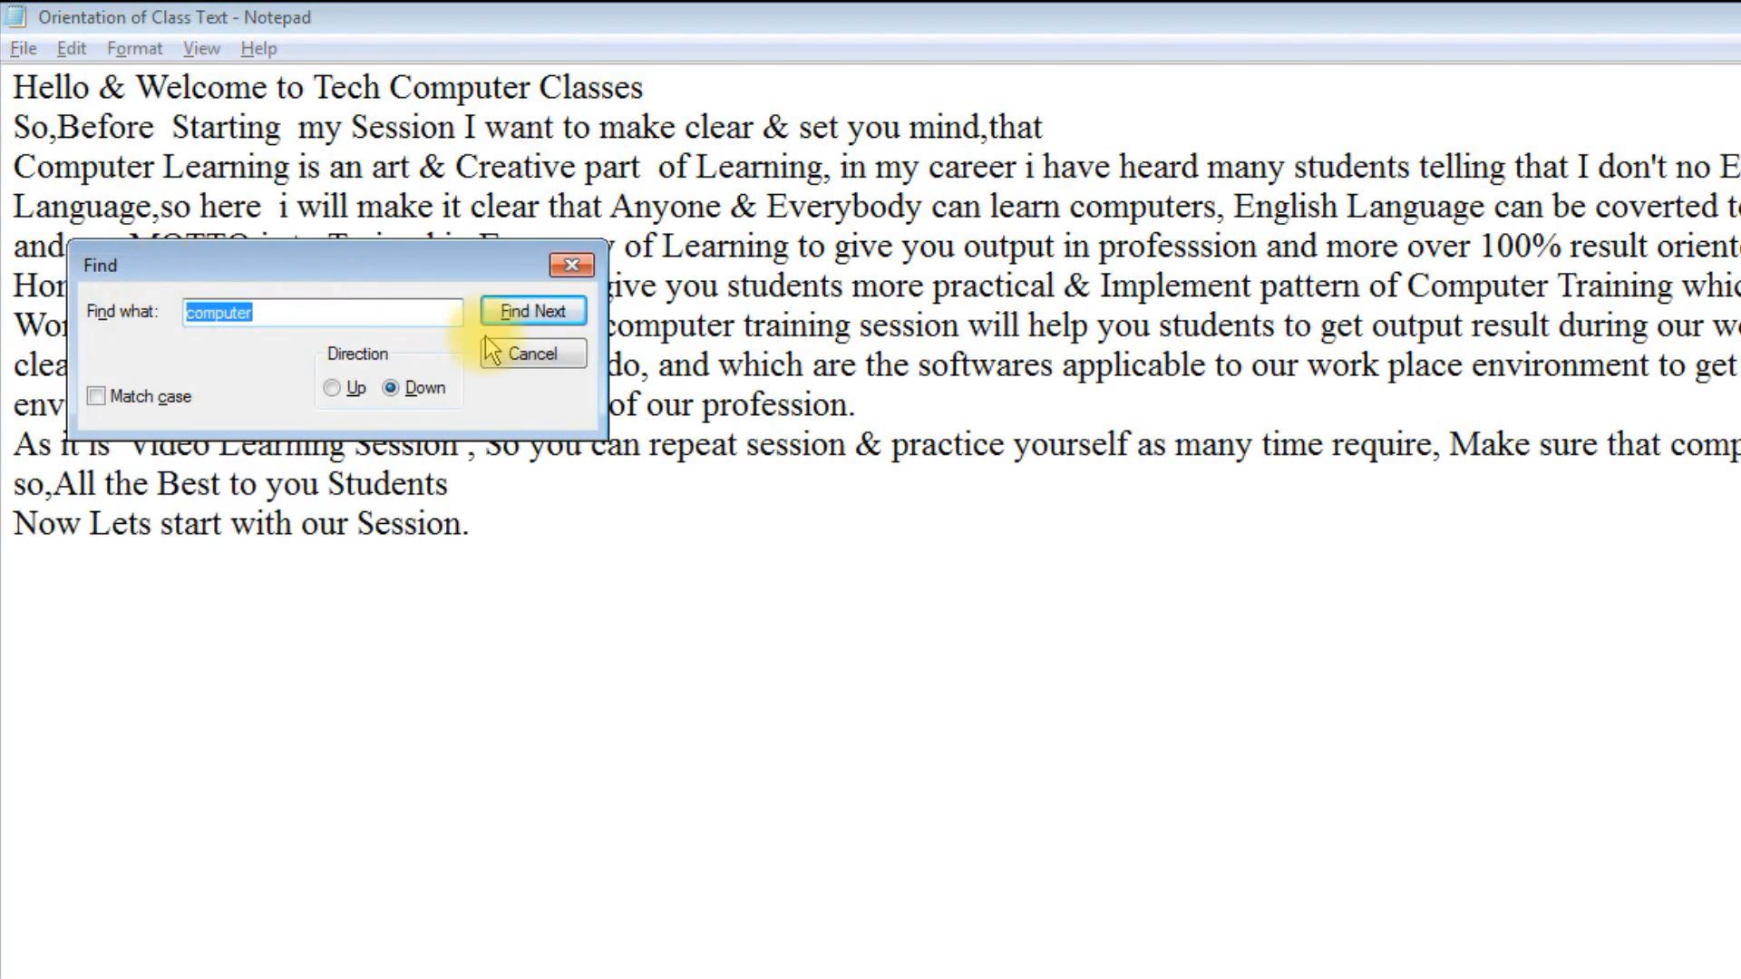
{"action": "left_click", "coordinate": [532, 312]}
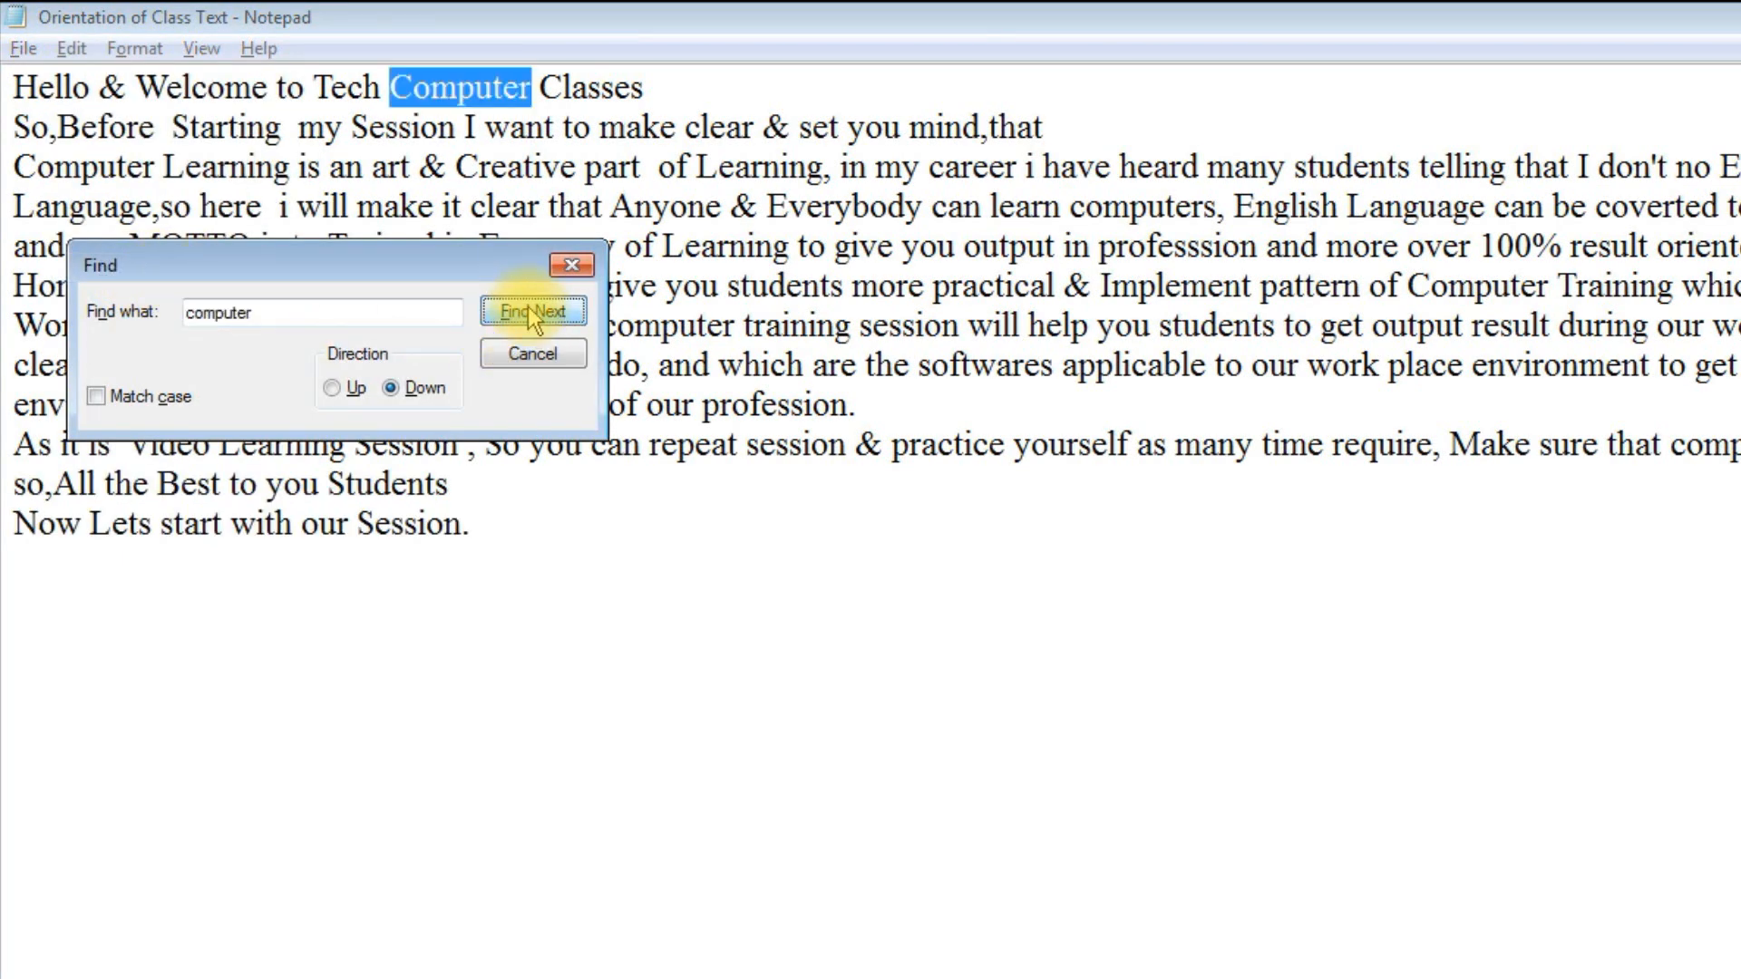
Close the Find dialog and continue searching for the remaining occurrences of "computer" to the end of the text.
{"action": "left_click", "coordinate": [545, 354]}
{"action": "key", "text": "F3"}
{"action": "key", "text": "F3"}
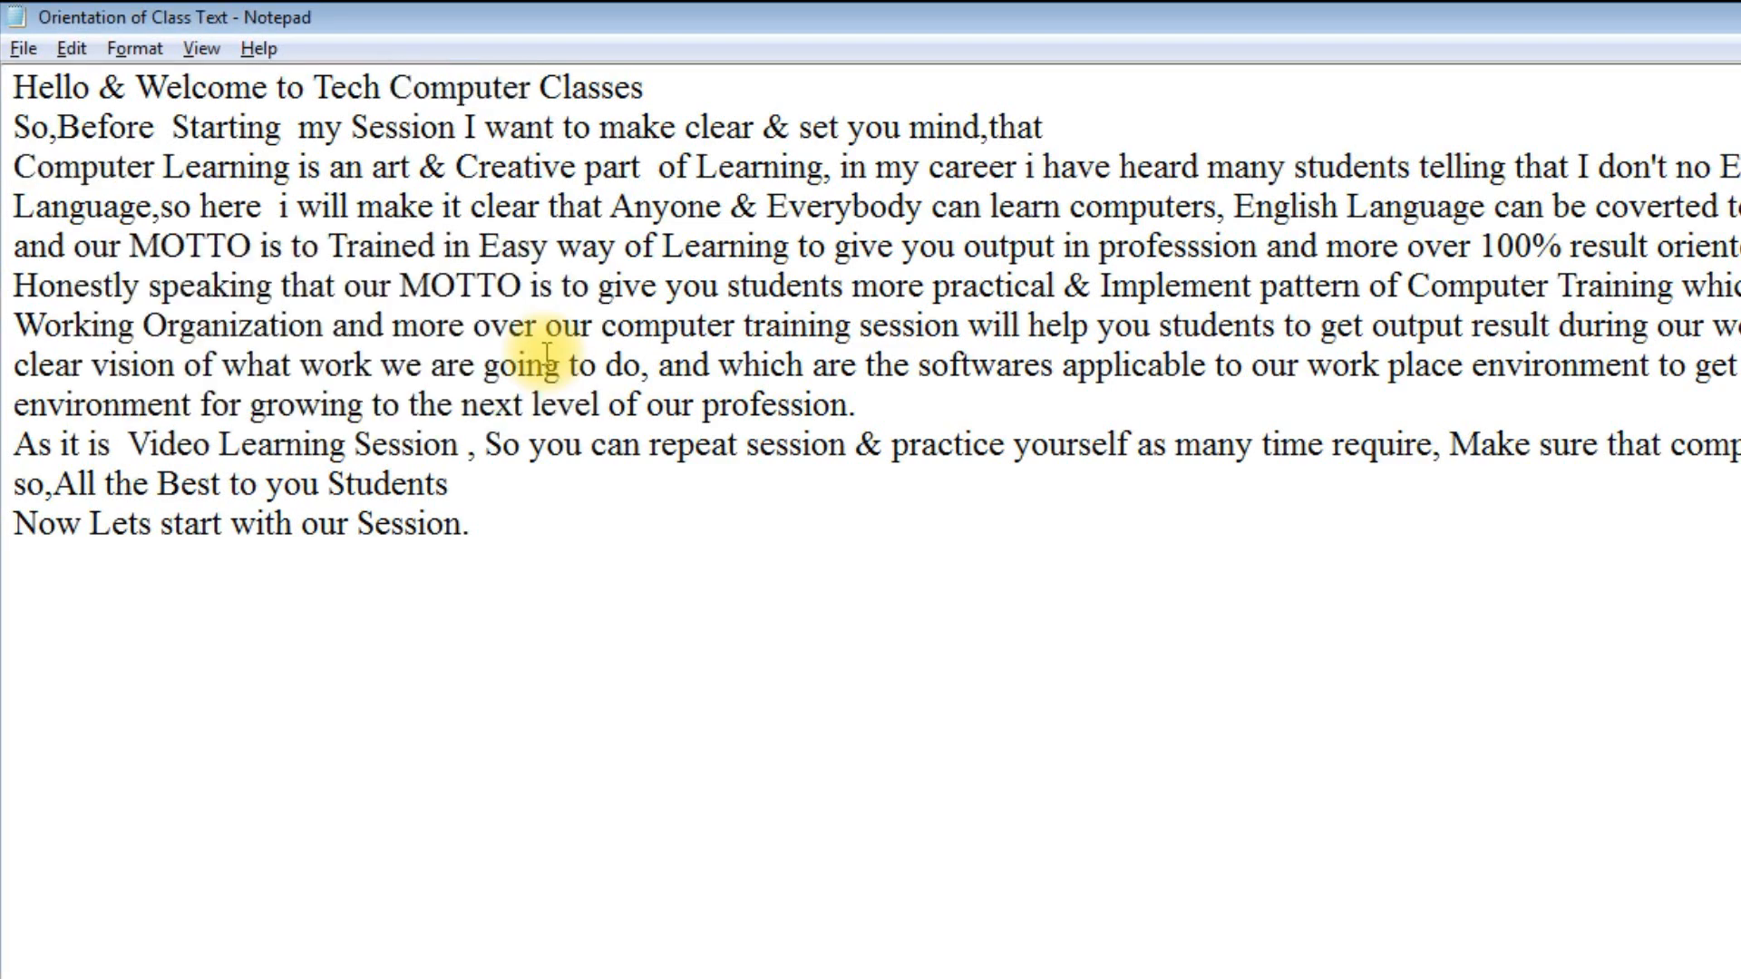
{"action": "key", "text": "F3"}
{"action": "key", "text": "F3"}
{"action": "key", "text": "F3"}
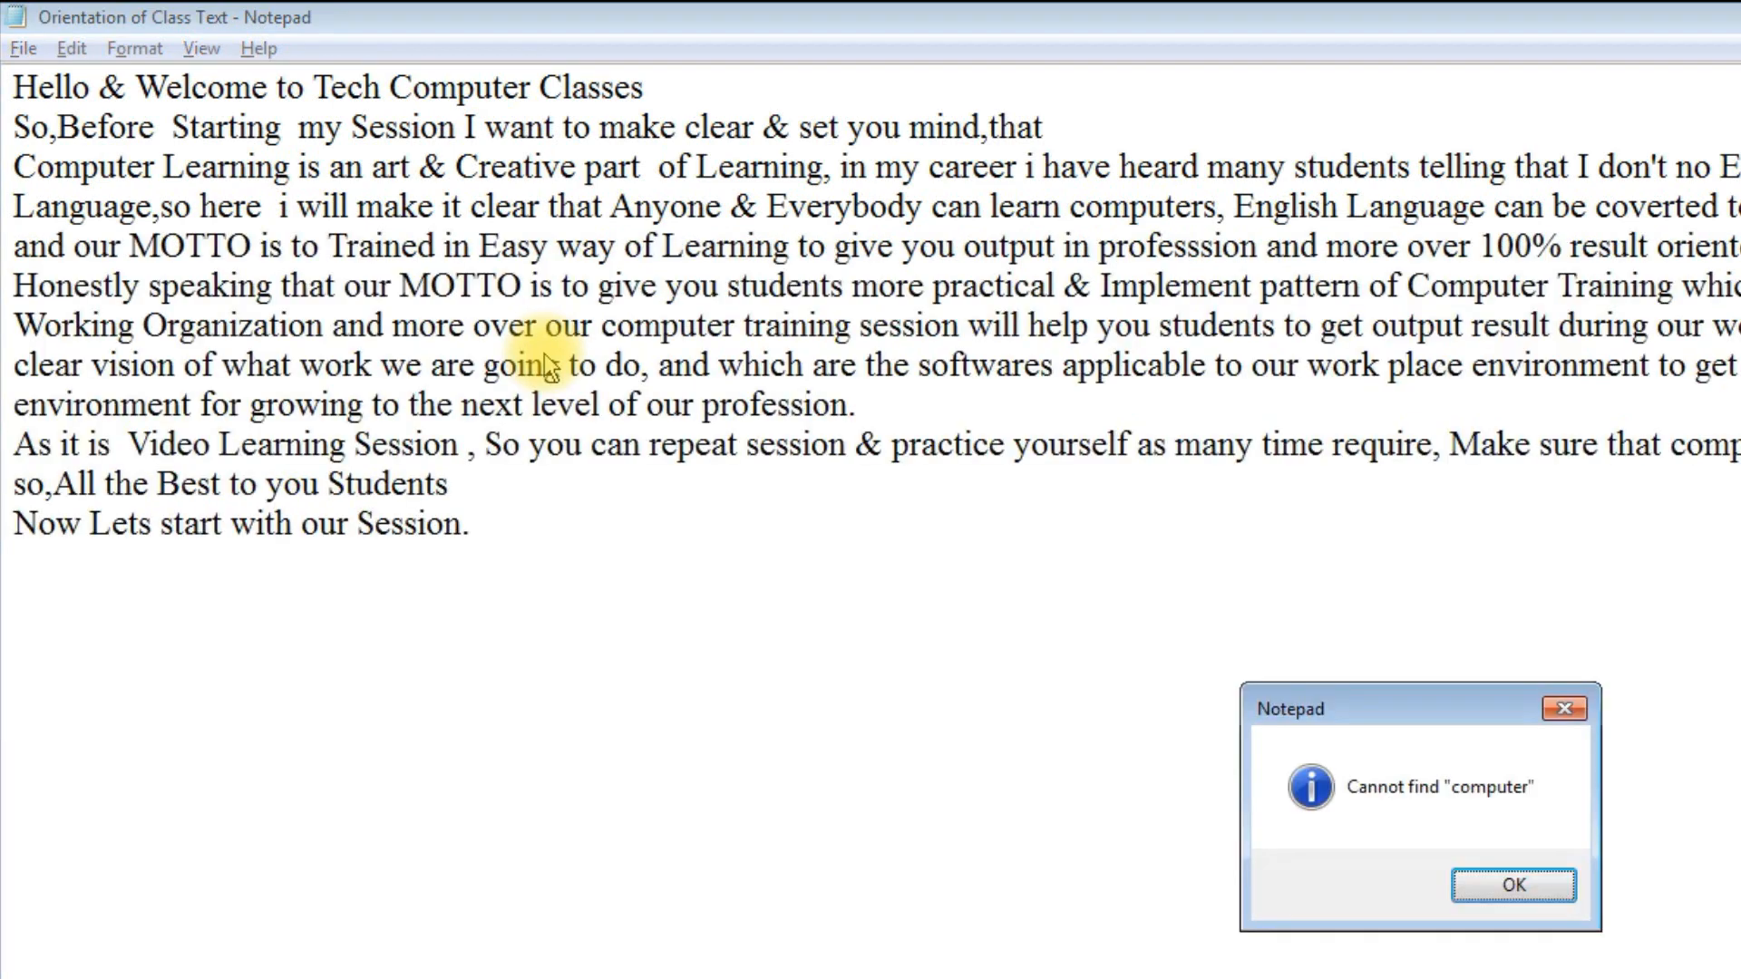
{"action": "left_click", "coordinate": [1513, 885]}
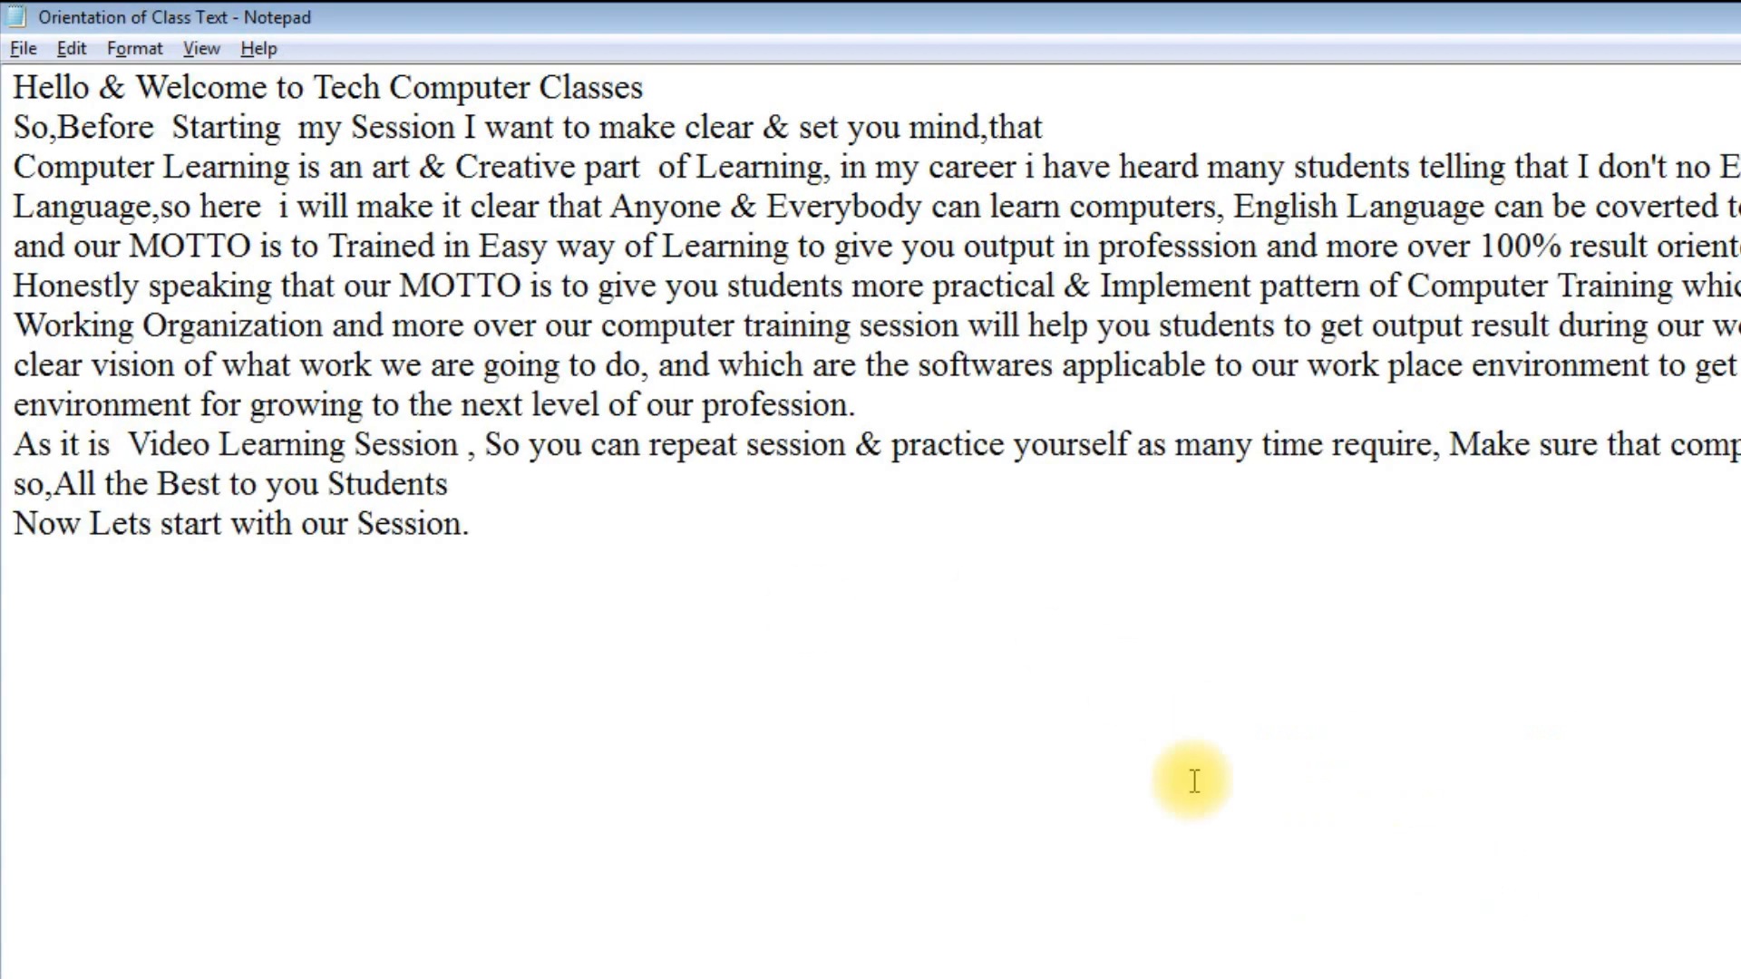
Use Replace to substitute "Machine" plus a trailing space for the first occurrence of "computer" in the welcome line.
{"action": "left_click", "coordinate": [79, 49]}
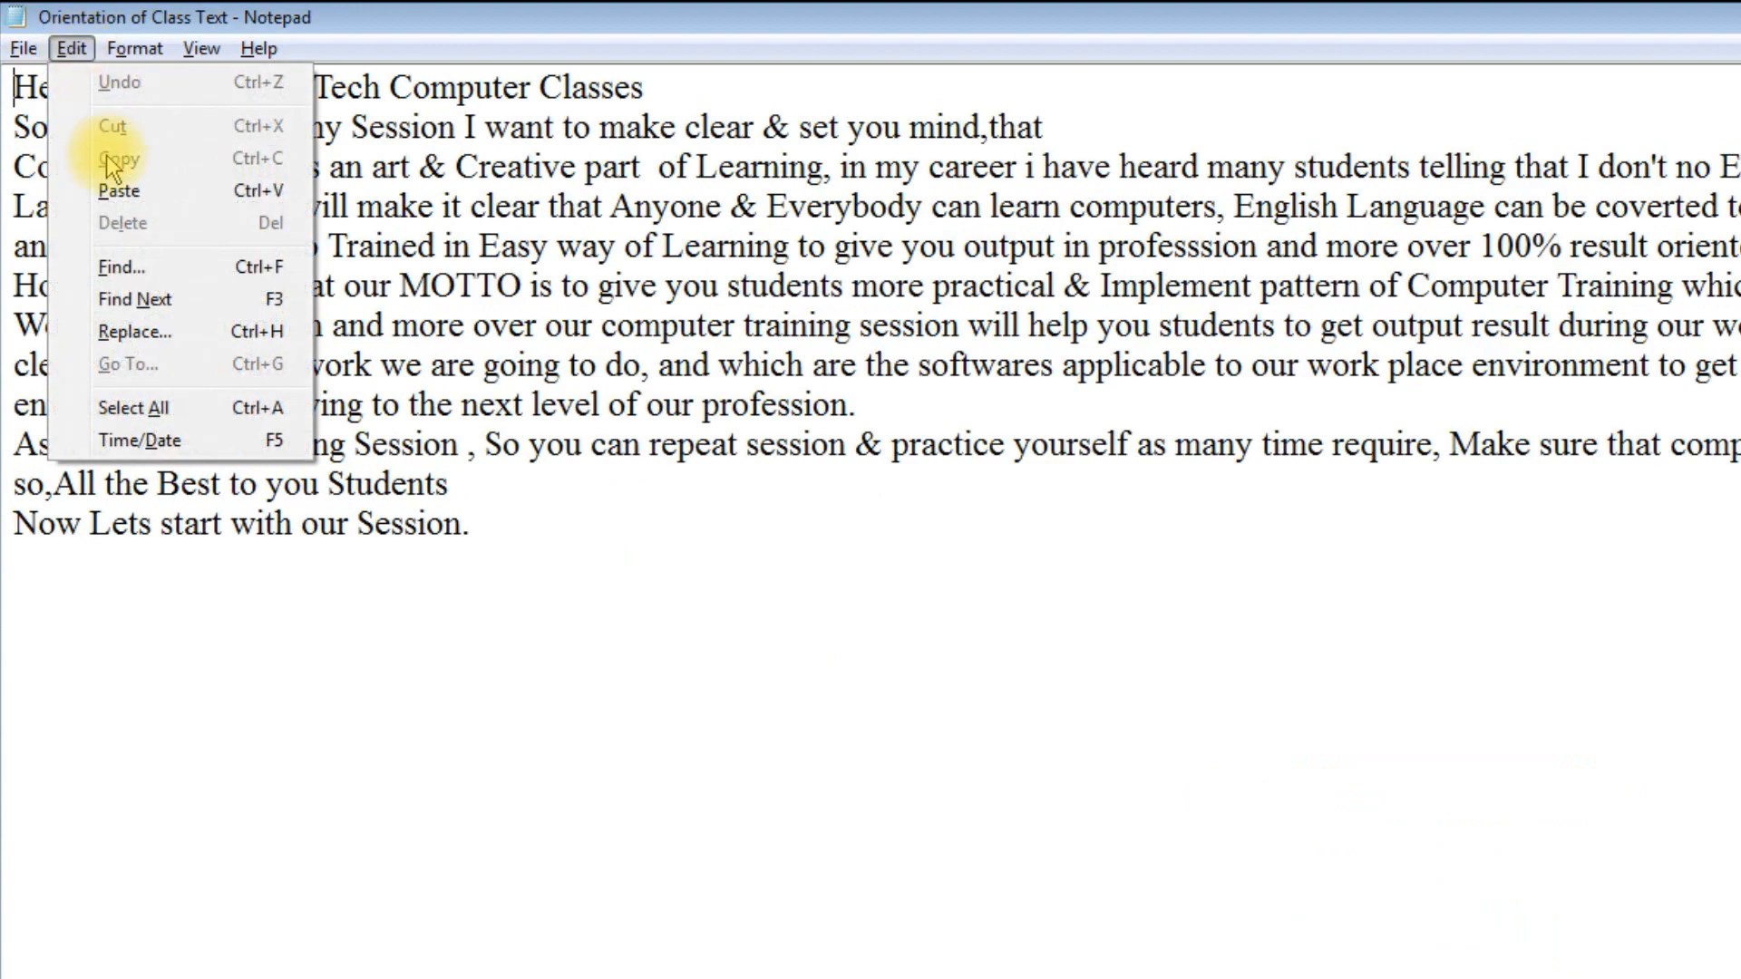
{"action": "left_click", "coordinate": [148, 330]}
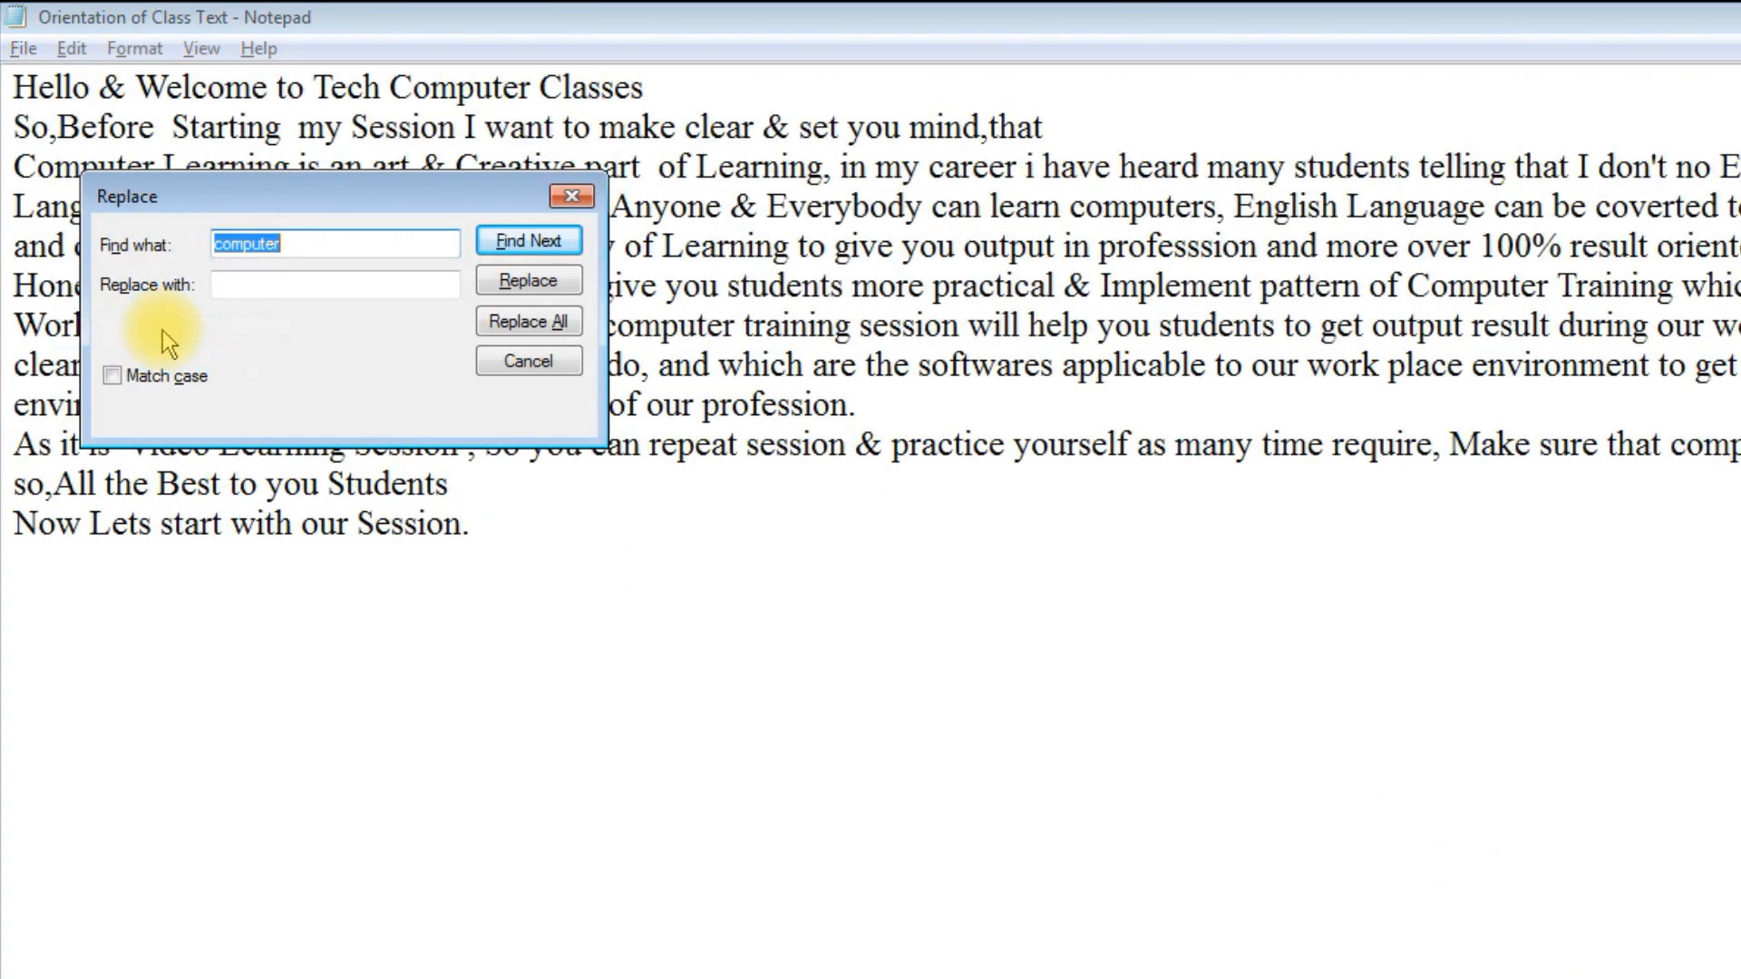
{"action": "left_click", "coordinate": [275, 282]}
{"action": "type", "text": "Machine"}
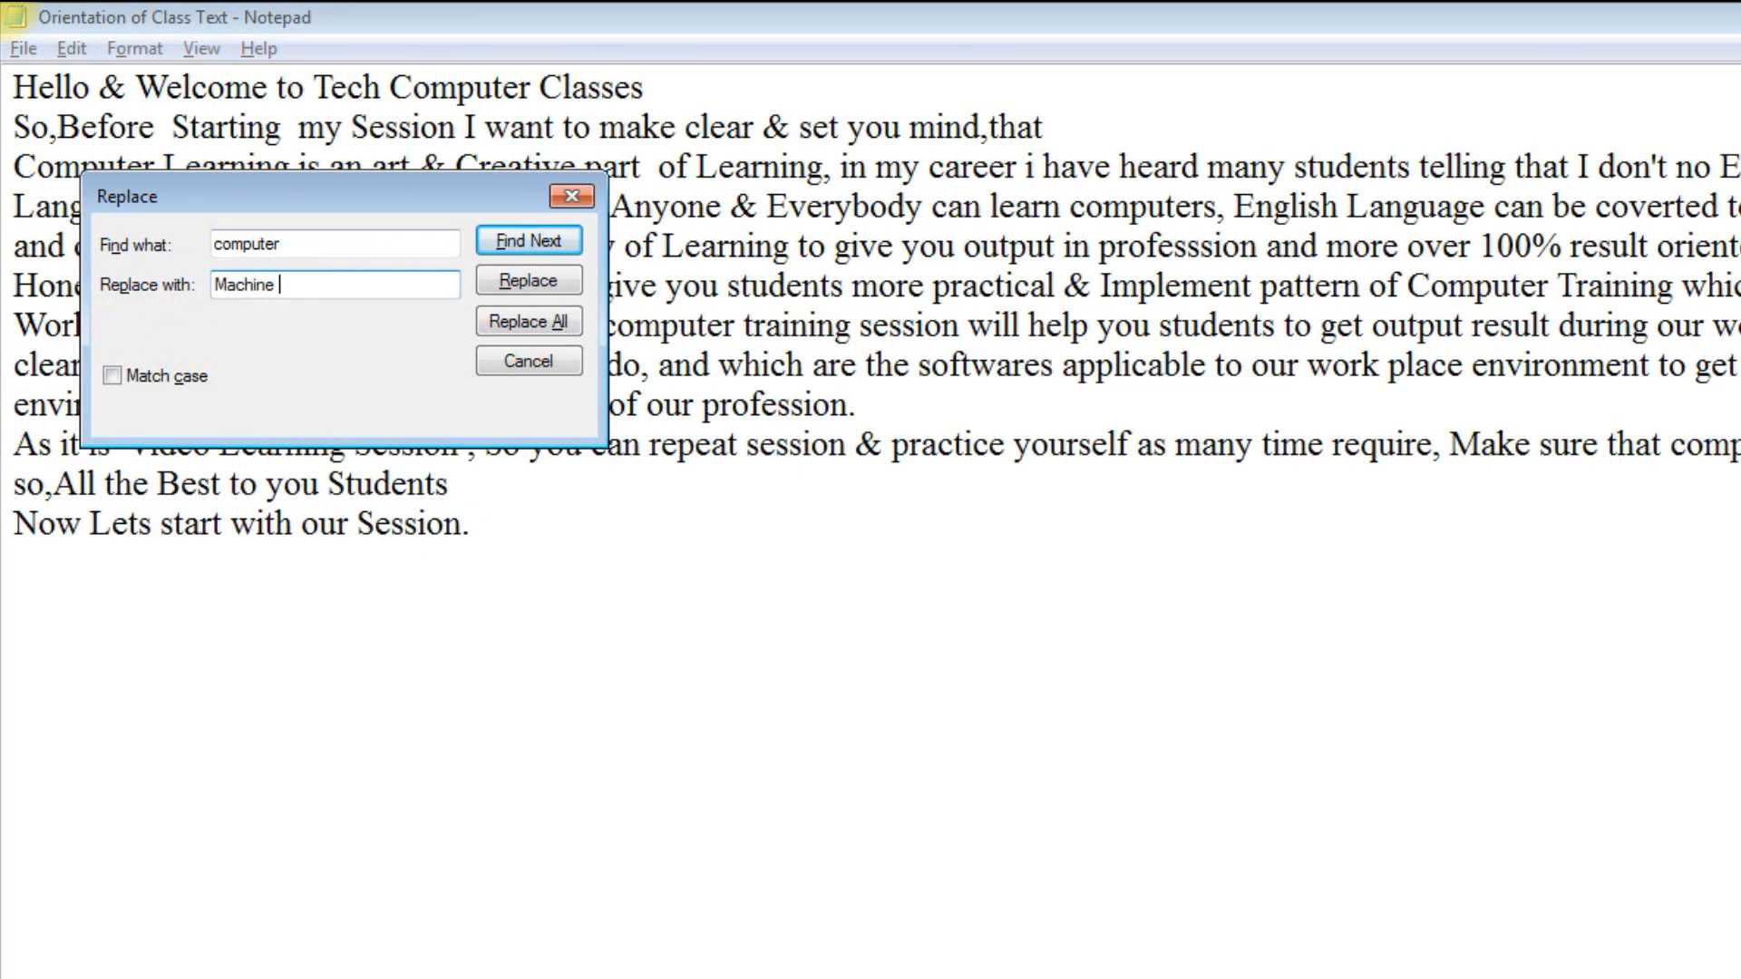
{"action": "left_click", "coordinate": [533, 282]}
{"action": "left_click", "coordinate": [535, 281]}
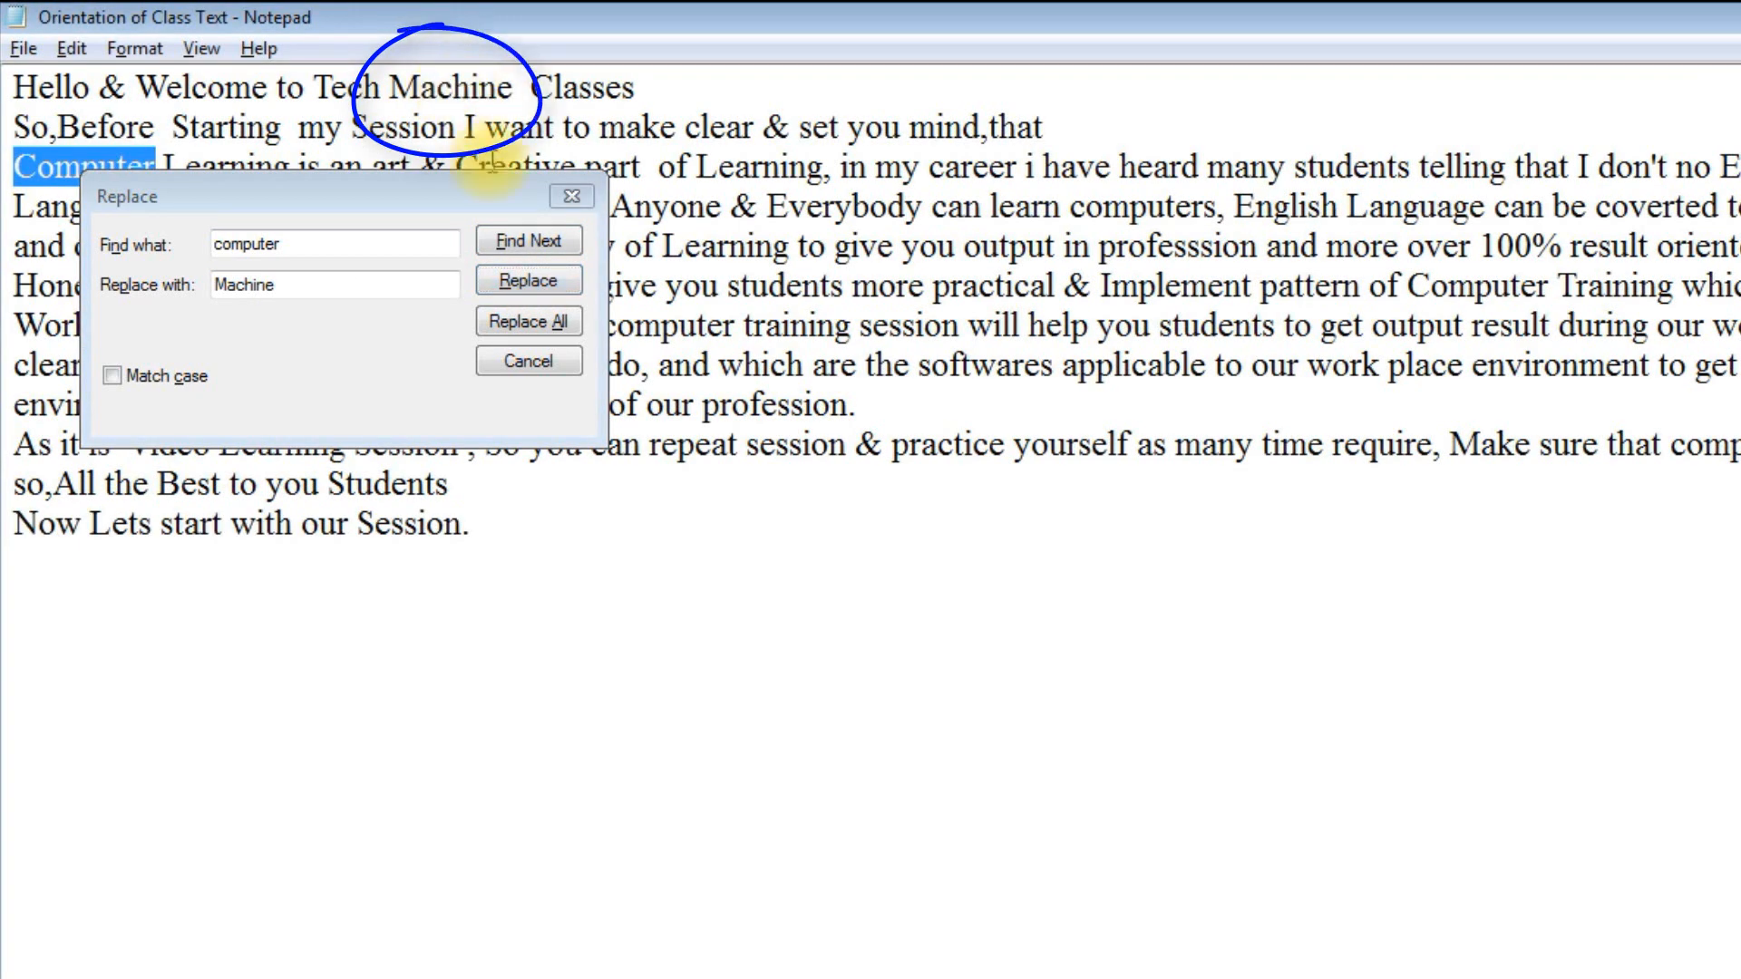
Replace all remaining occurrences of "computer" in the text with "Machine" plus its trailing space.
{"action": "left_click", "coordinate": [529, 324]}
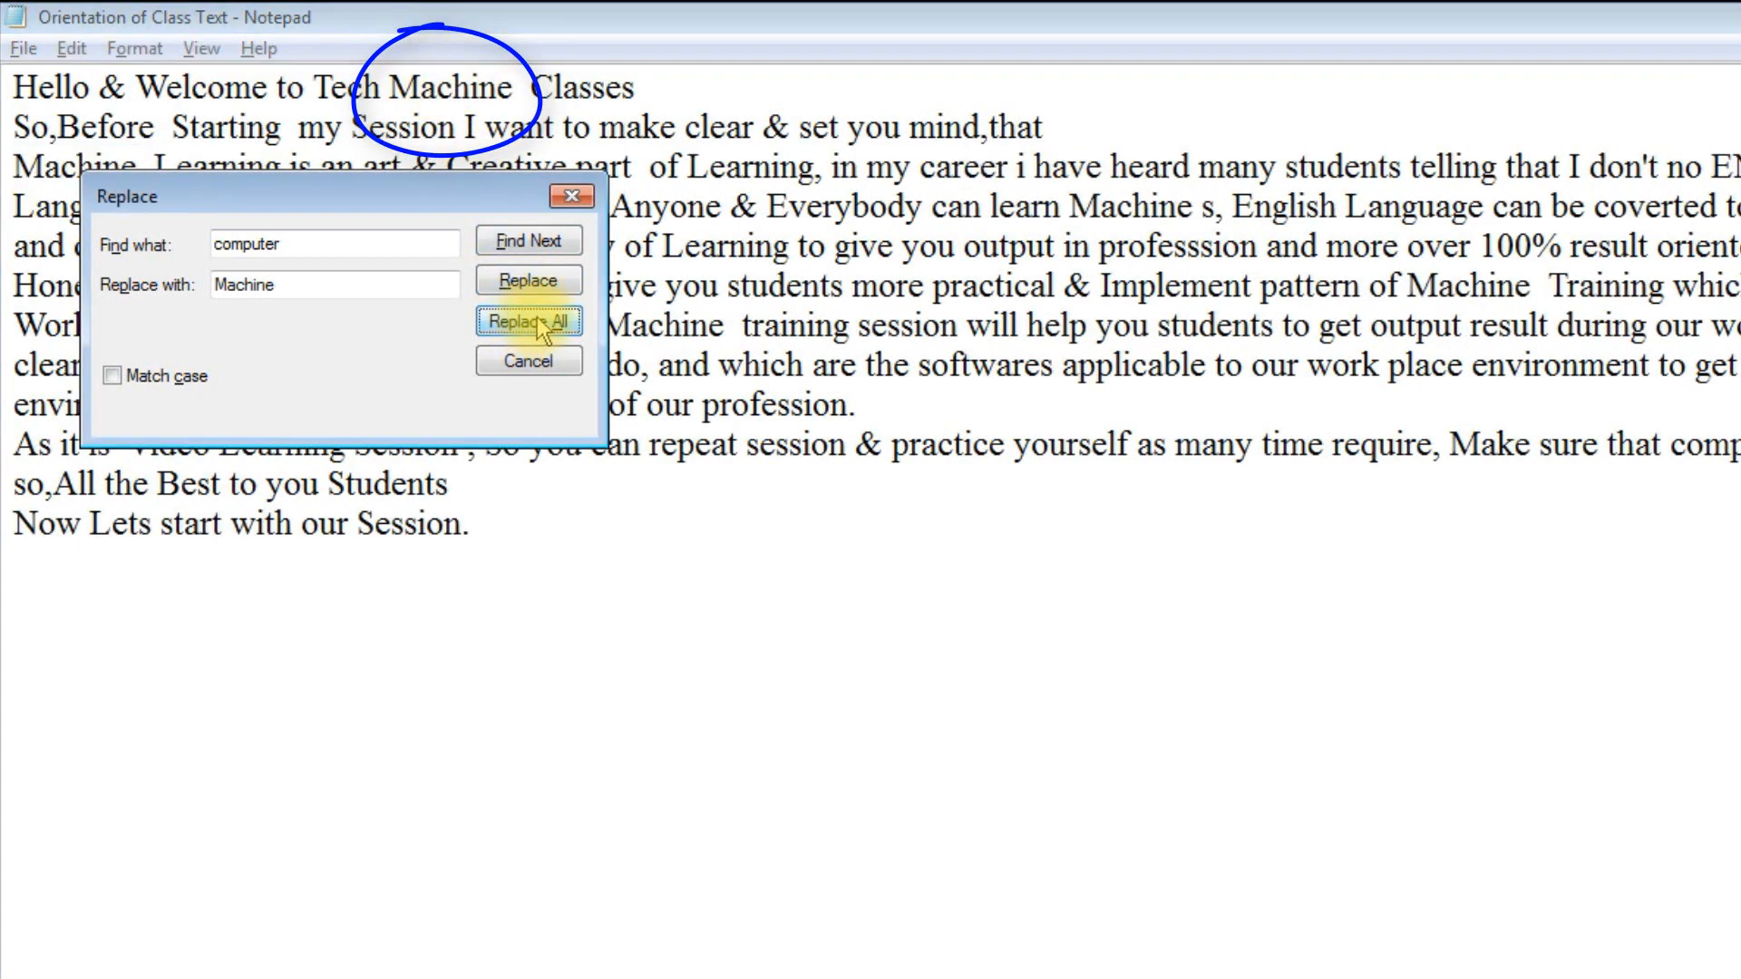
{"action": "left_click", "coordinate": [1673, 326]}
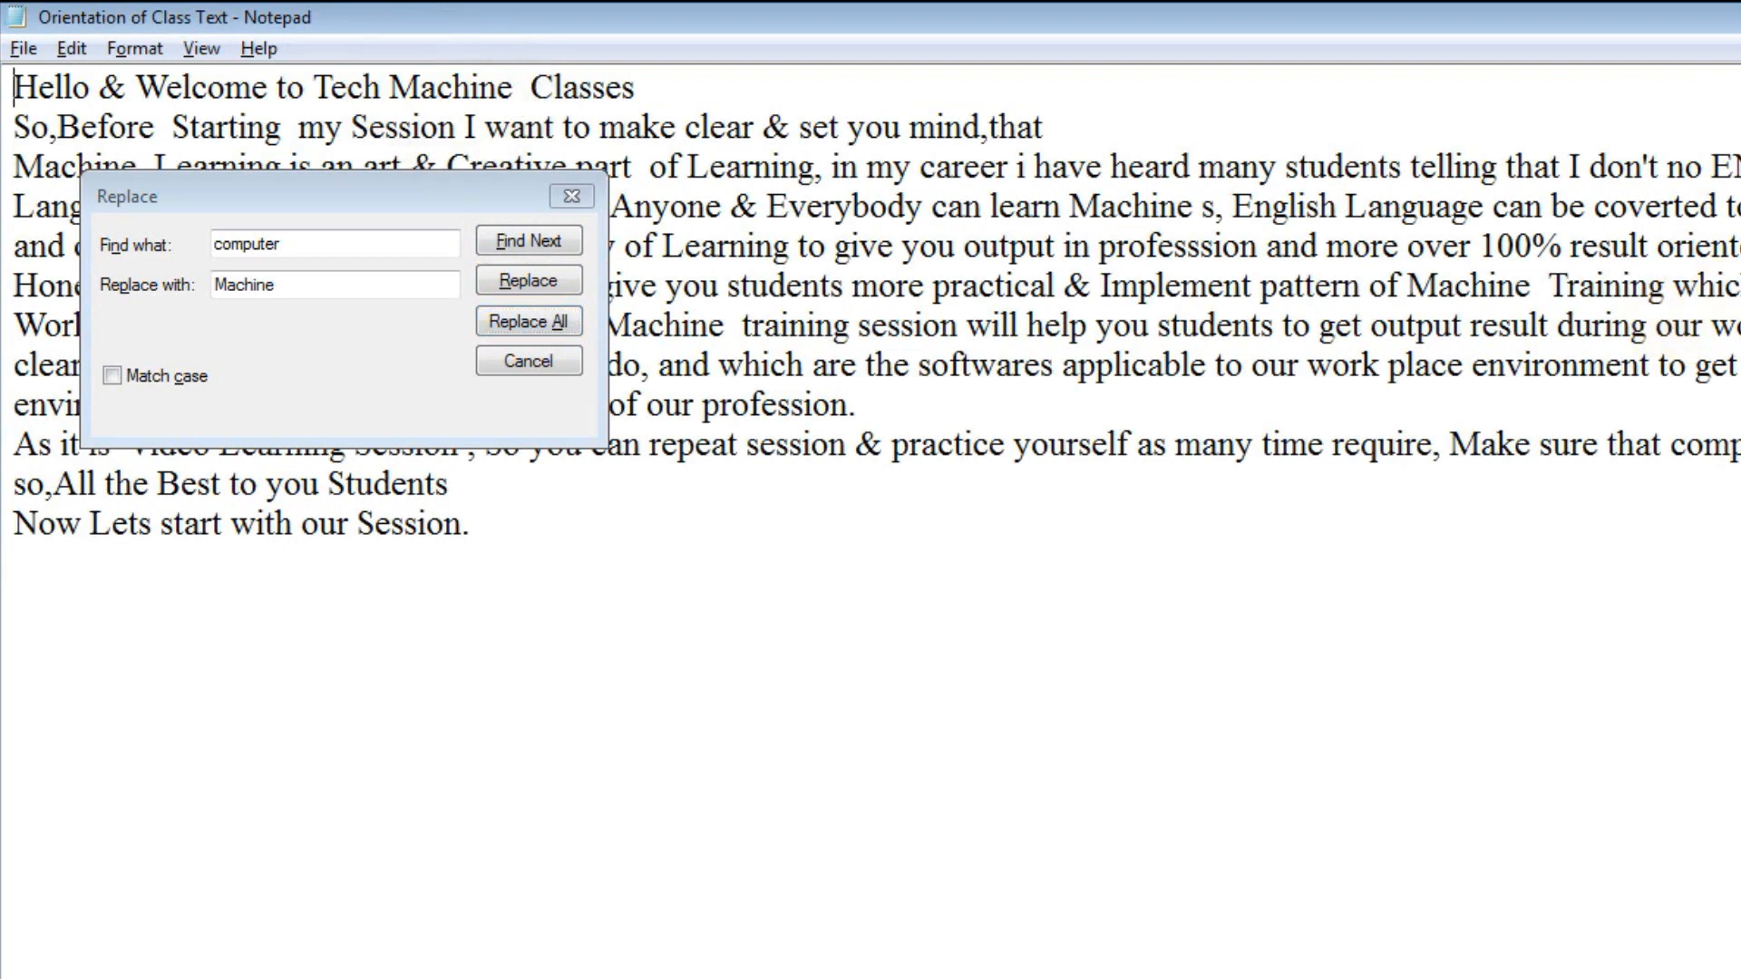
{"action": "left_click", "coordinate": [529, 322]}
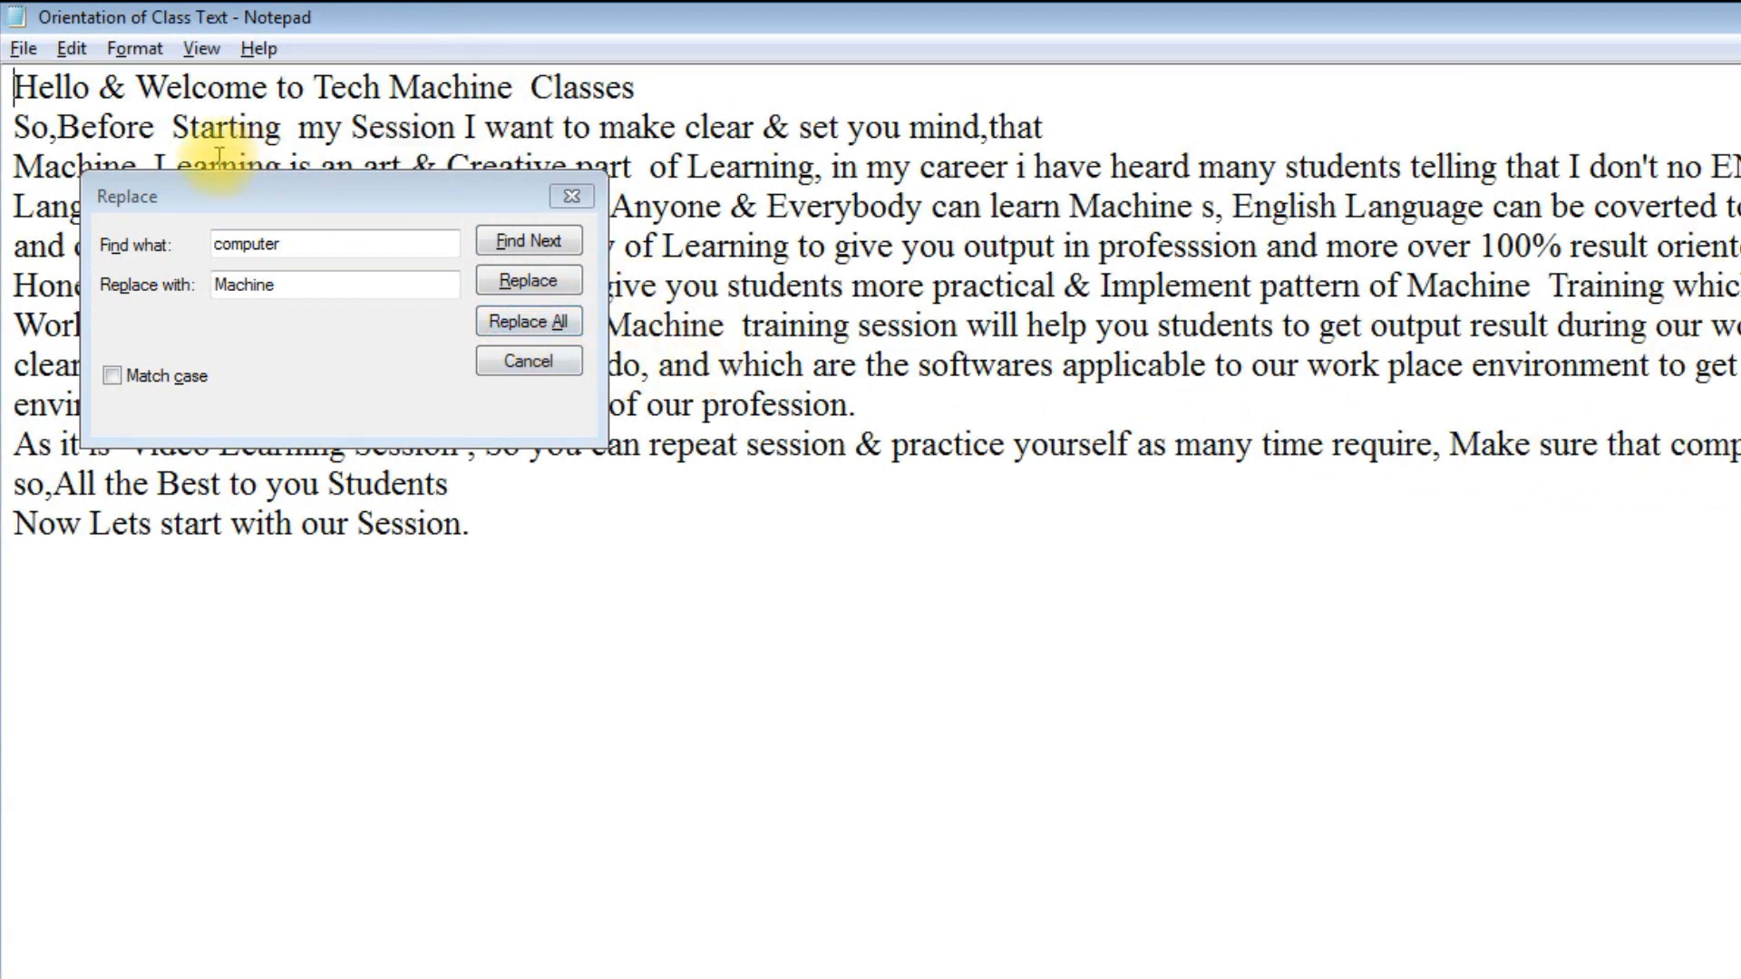
Move the Replace dialog off the paragraph, and set it to find "Machine" with its trailing space and substitute "Computer" plus a trailing space.
{"action": "left_click_drag", "start_coordinate": [259, 185], "coordinate": [634, 525]}
{"action": "left_click", "coordinate": [78, 140]}
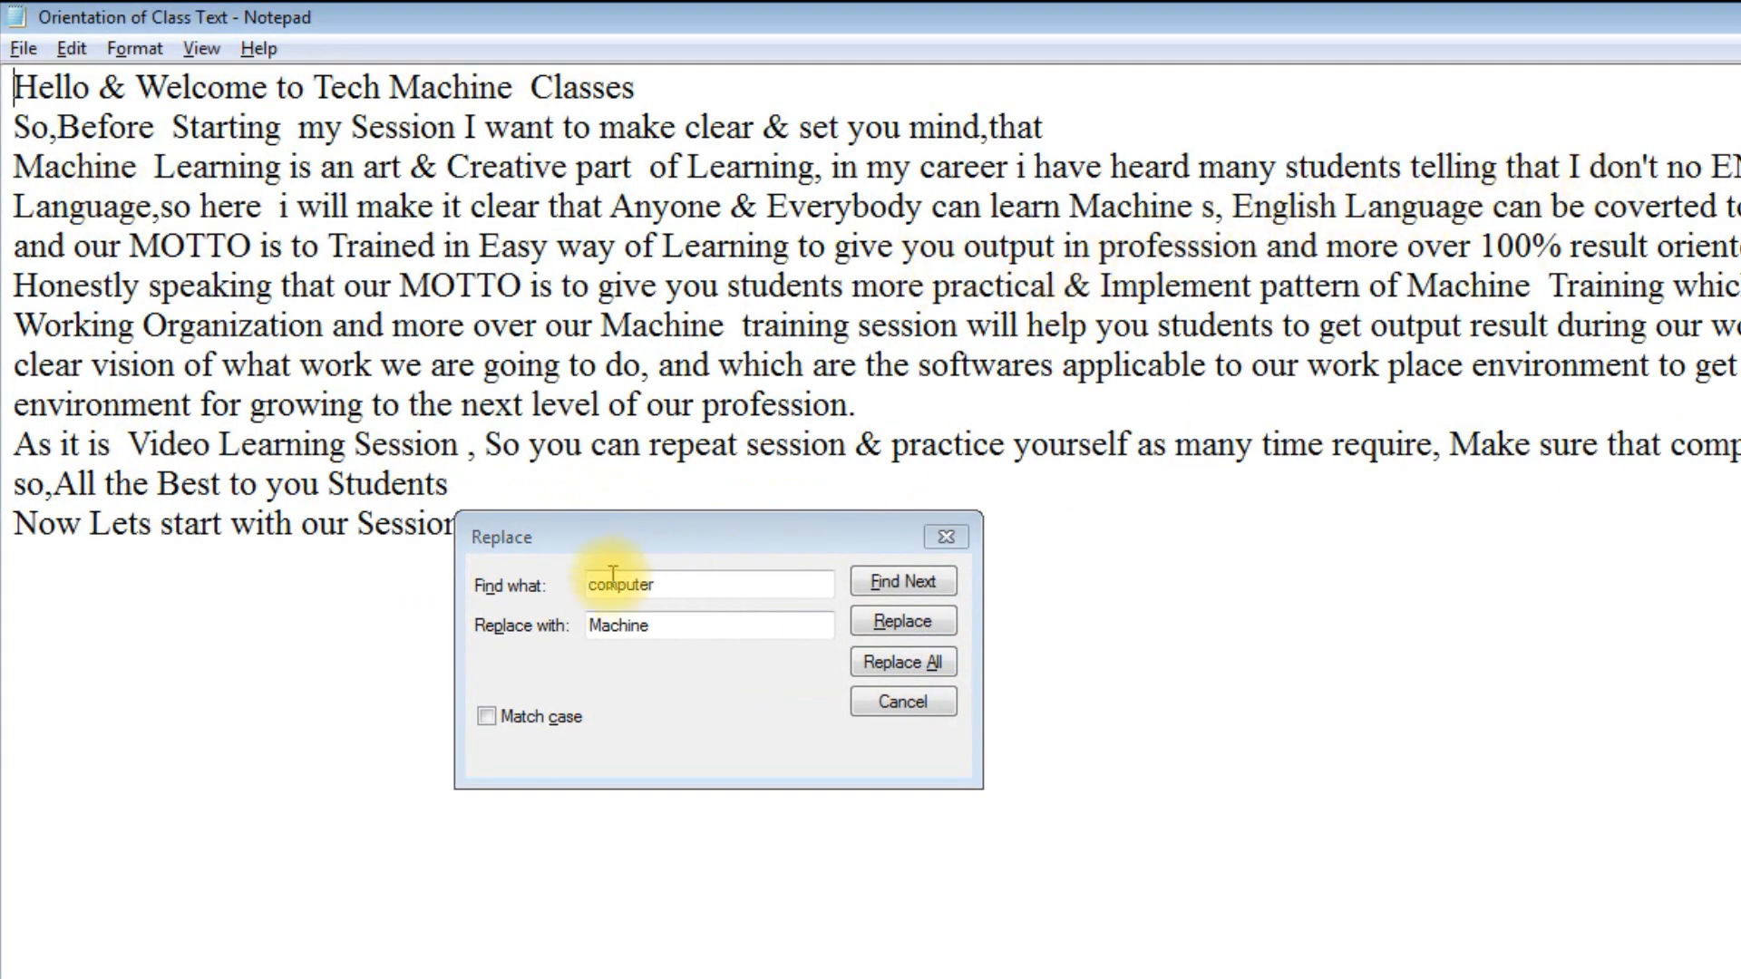
{"action": "left_click", "coordinate": [688, 607]}
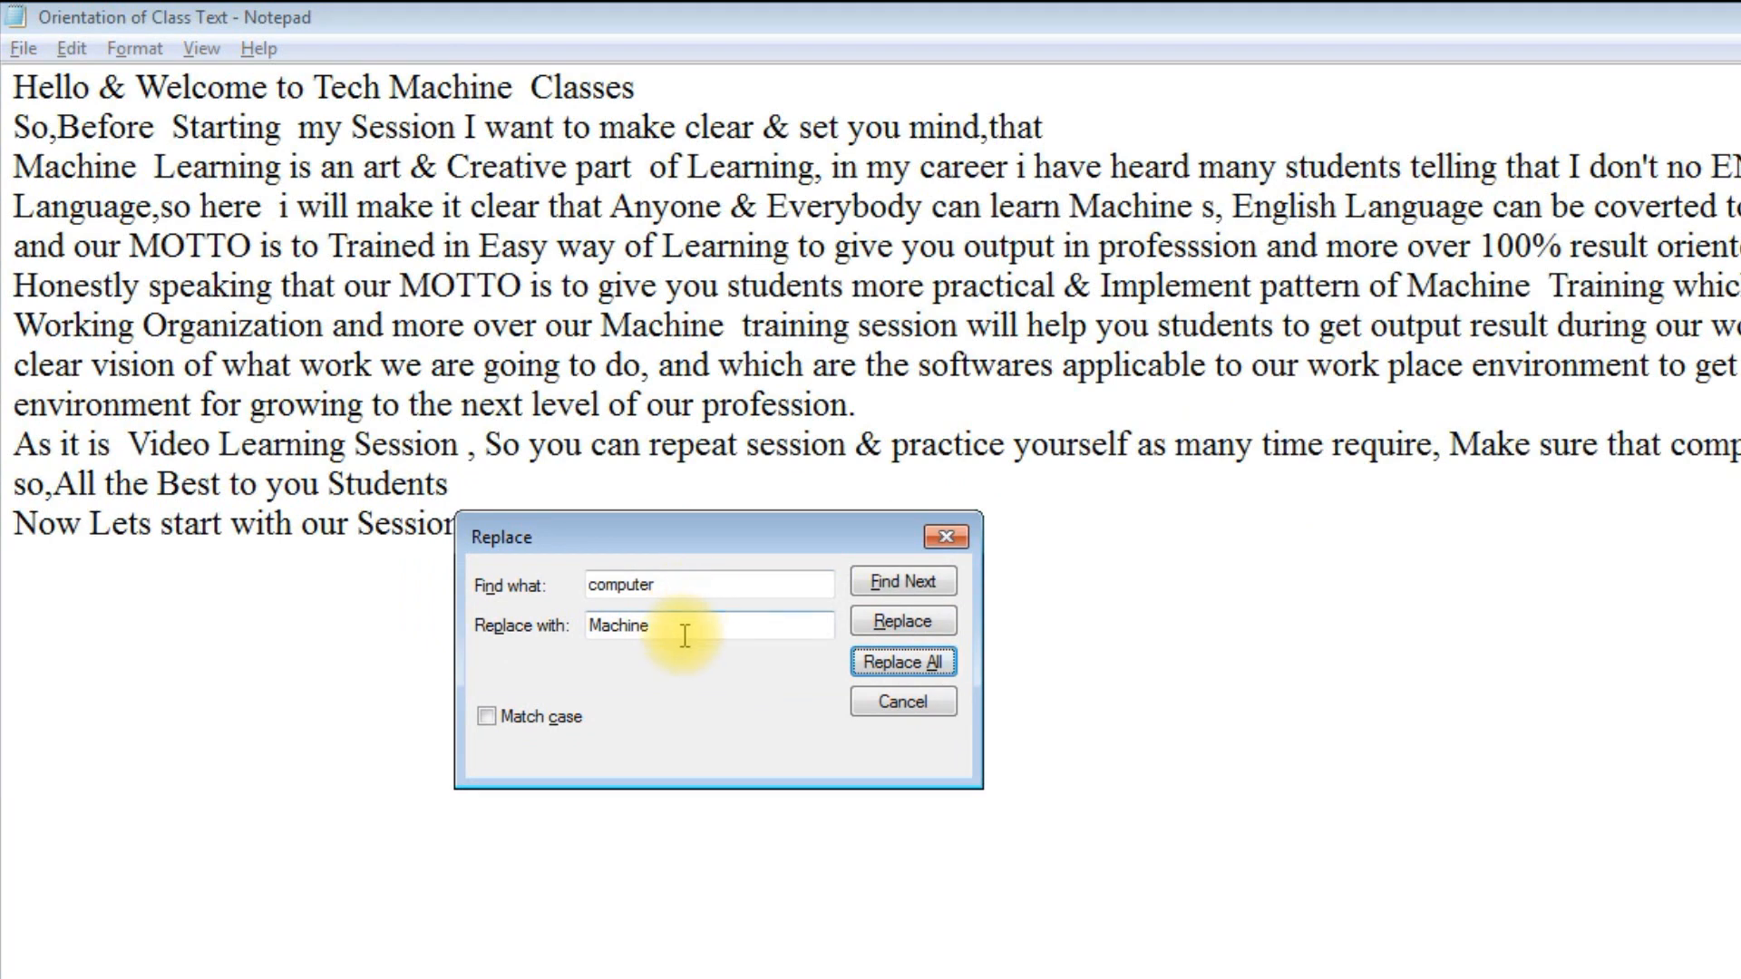
{"action": "left_click_drag", "start_coordinate": [671, 629], "coordinate": [578, 637]}
{"action": "key", "text": "ctrl+c"}
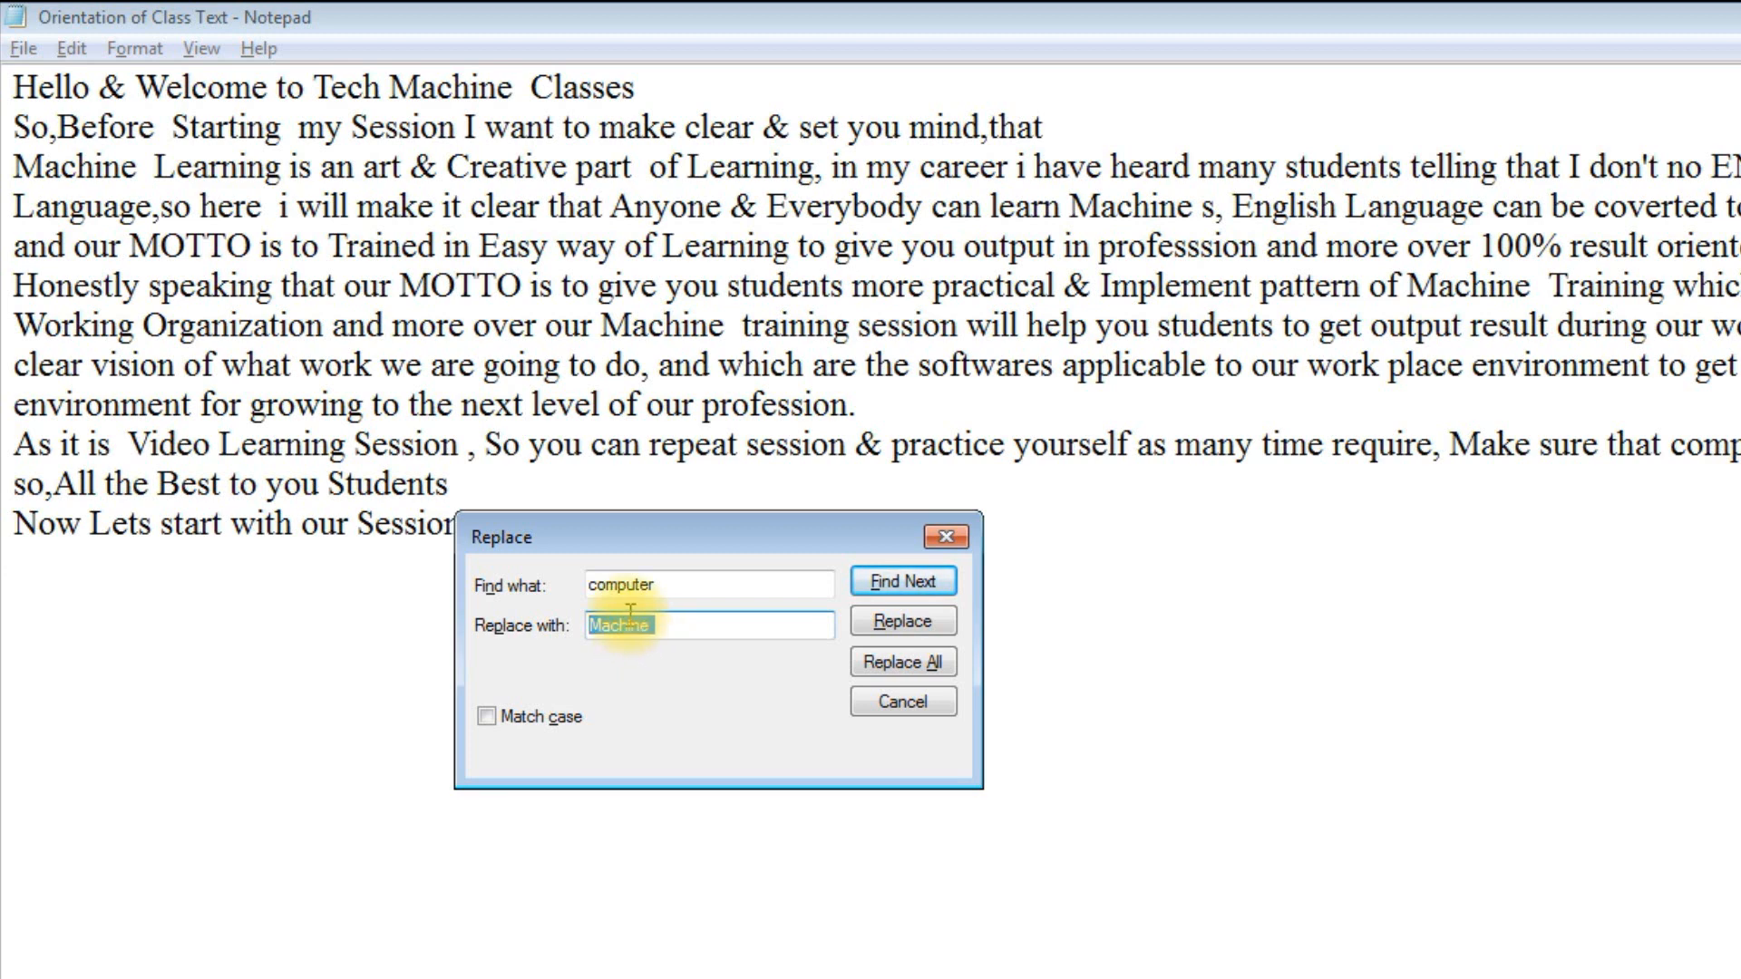
{"action": "key", "text": "BackSpace"}
{"action": "left_click_drag", "start_coordinate": [692, 585], "coordinate": [544, 589]}
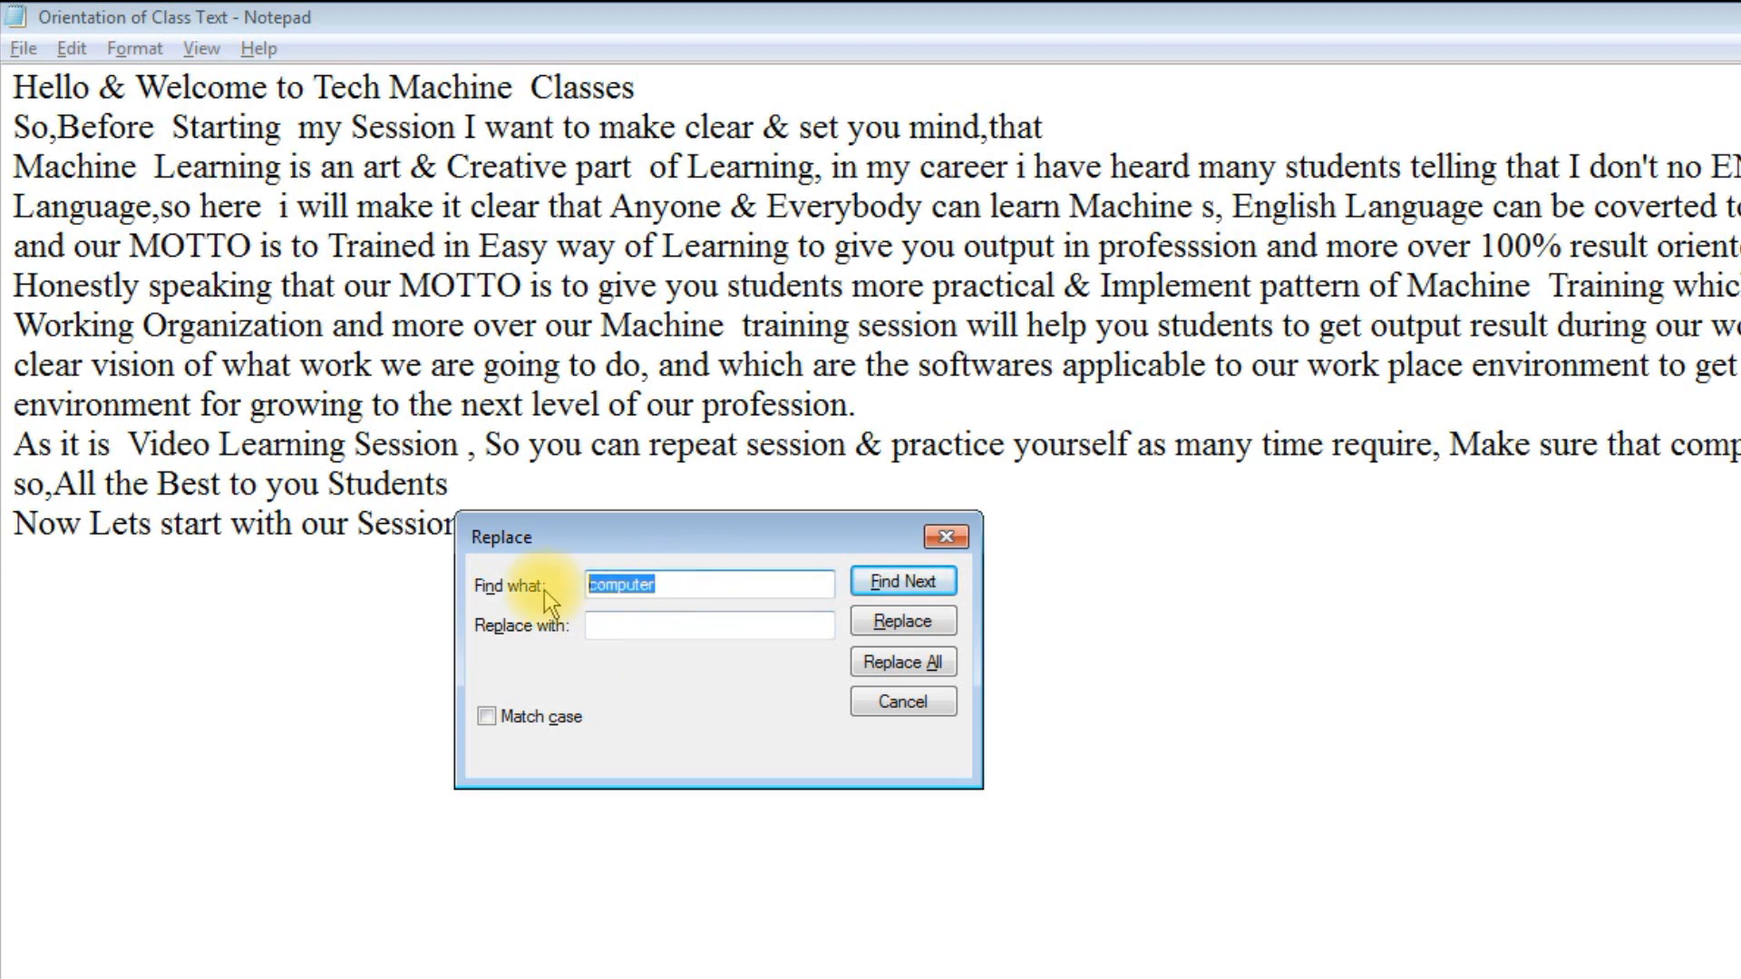
{"action": "key", "text": "ctrl+v"}
{"action": "left_click", "coordinate": [609, 622]}
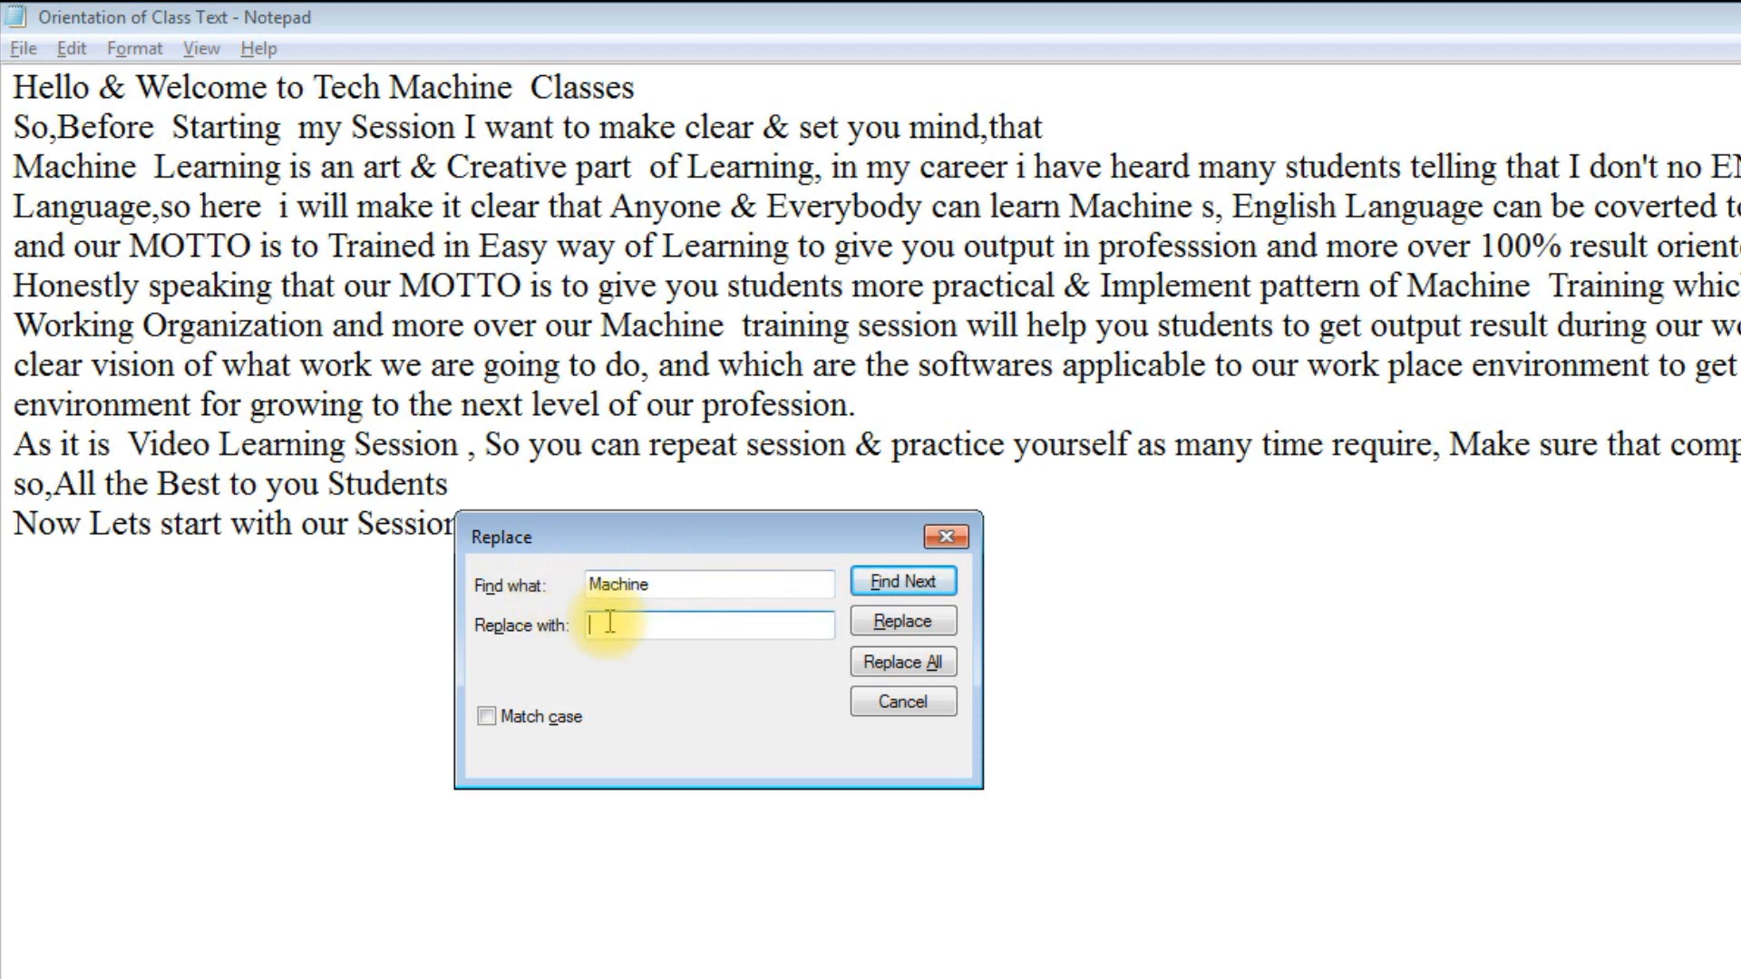
{"action": "type", "text": "Computer"}
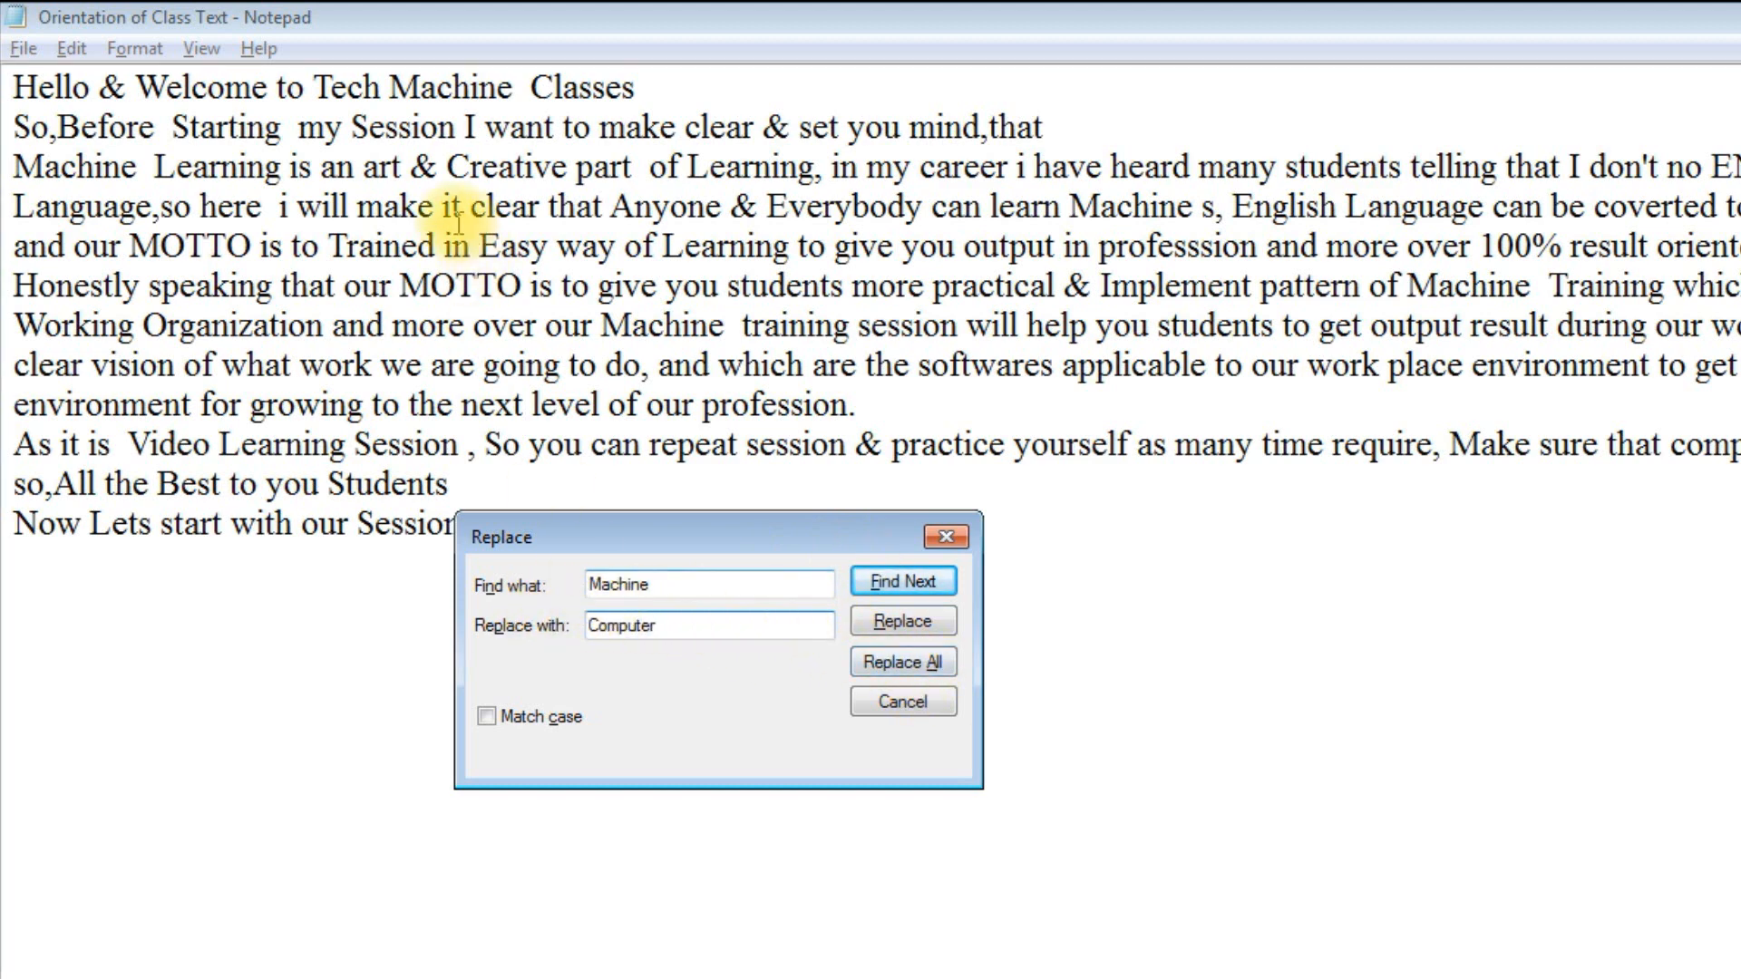
Replace every occurrence of "Machine" in the text with "Computer" and close the Replace dialog.
{"action": "left_click", "coordinate": [435, 90]}
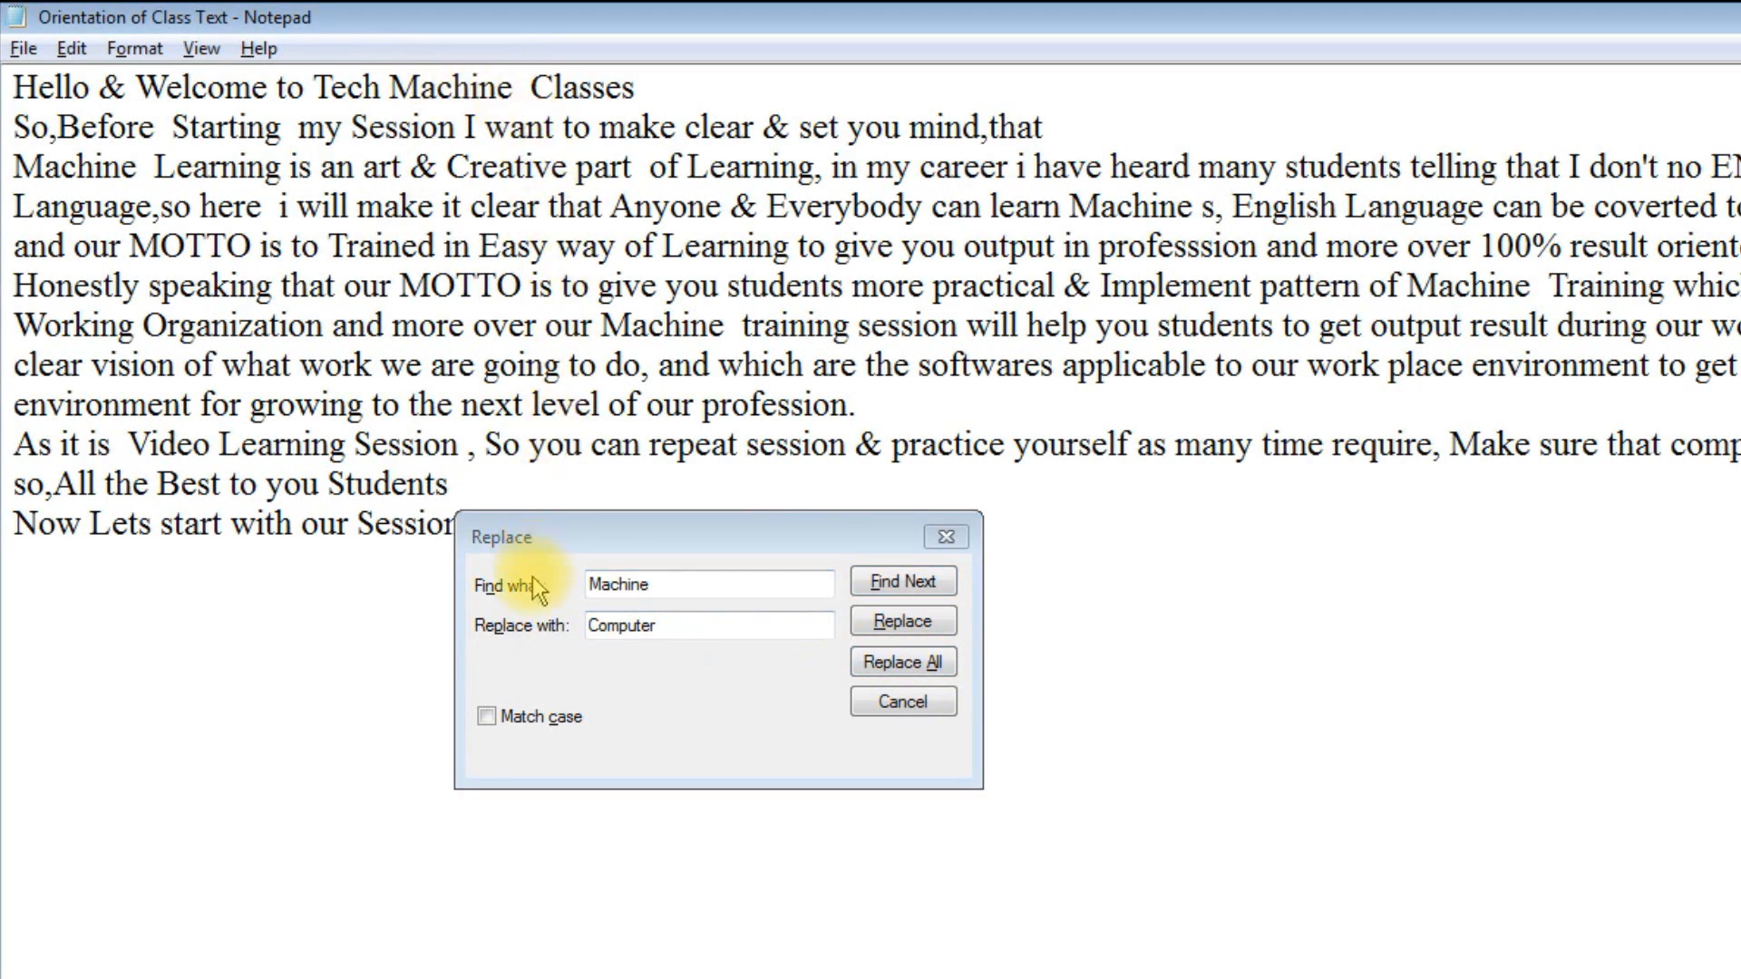
{"action": "left_click", "coordinate": [787, 621]}
{"action": "left_click", "coordinate": [898, 665]}
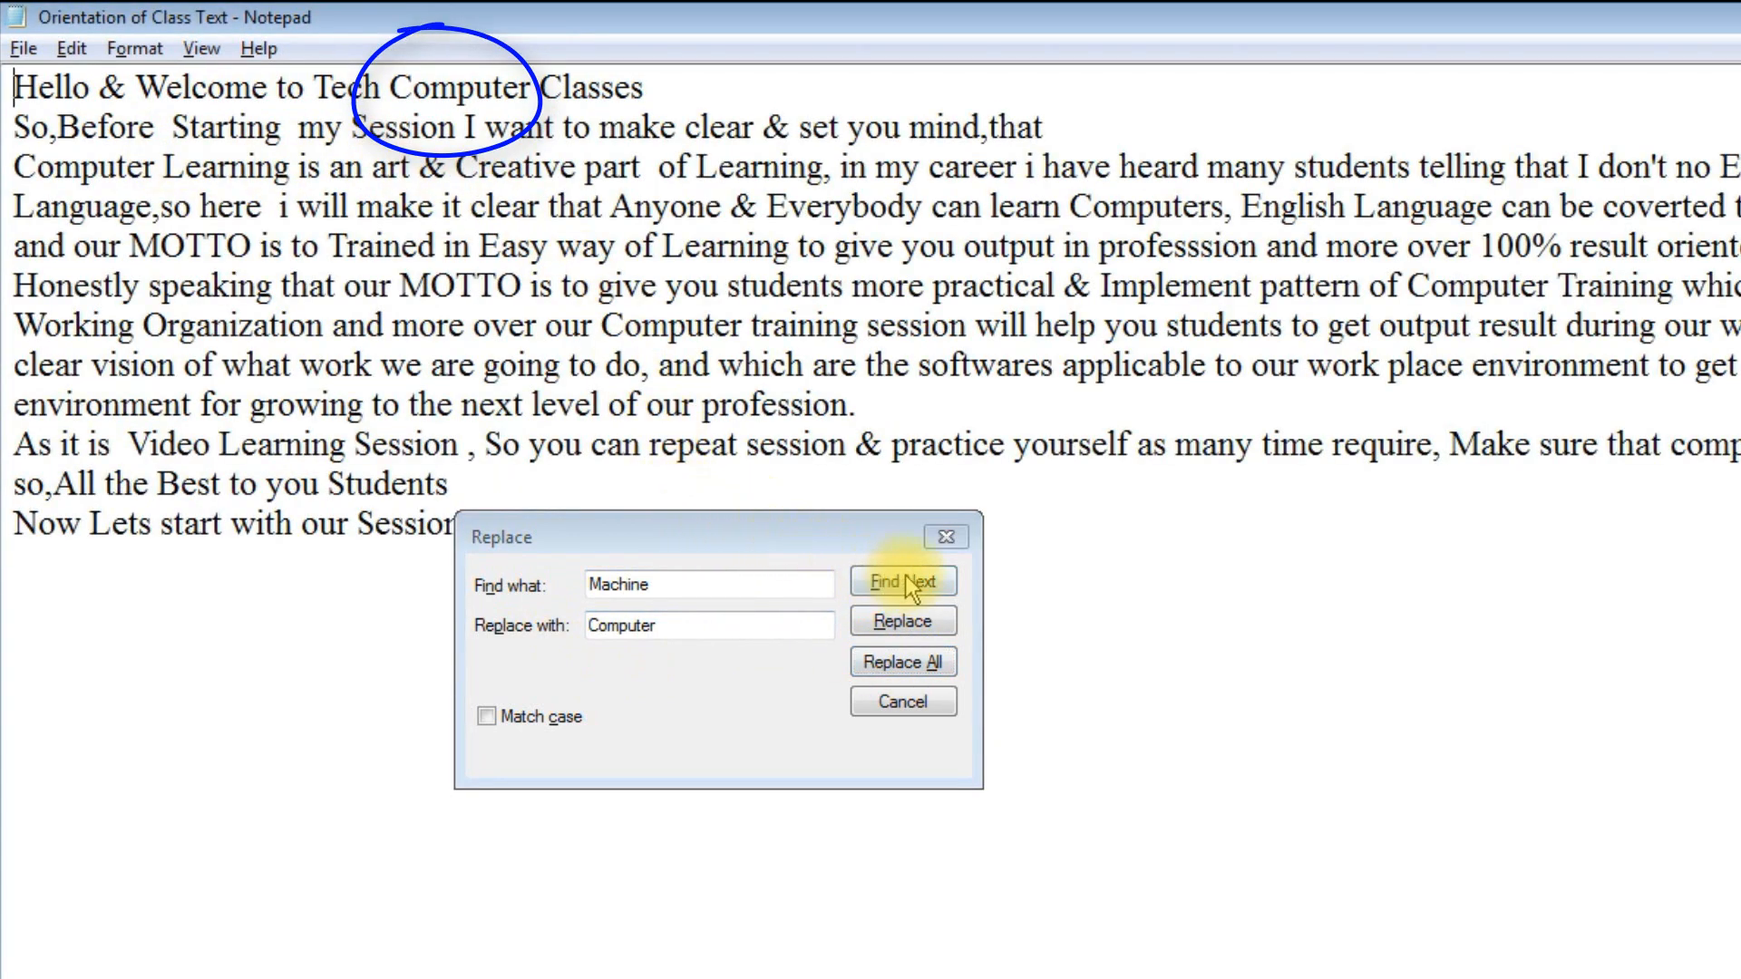
{"action": "left_click", "coordinate": [948, 544]}
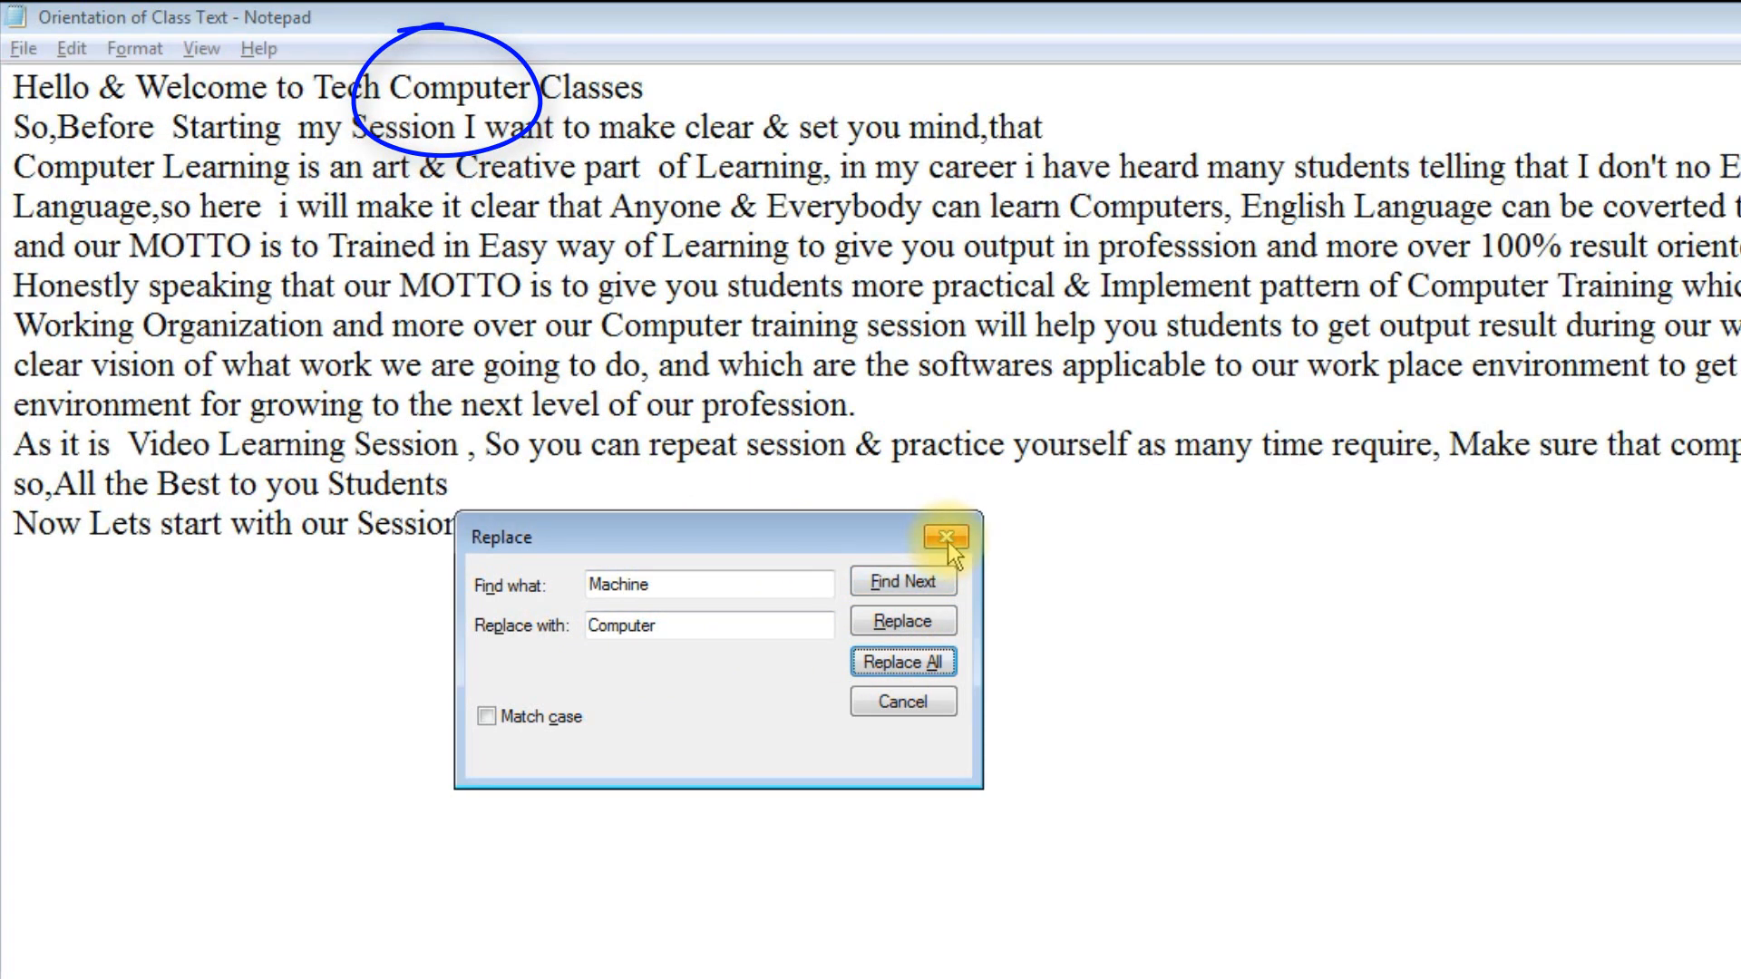
{"action": "left_click", "coordinate": [946, 538]}
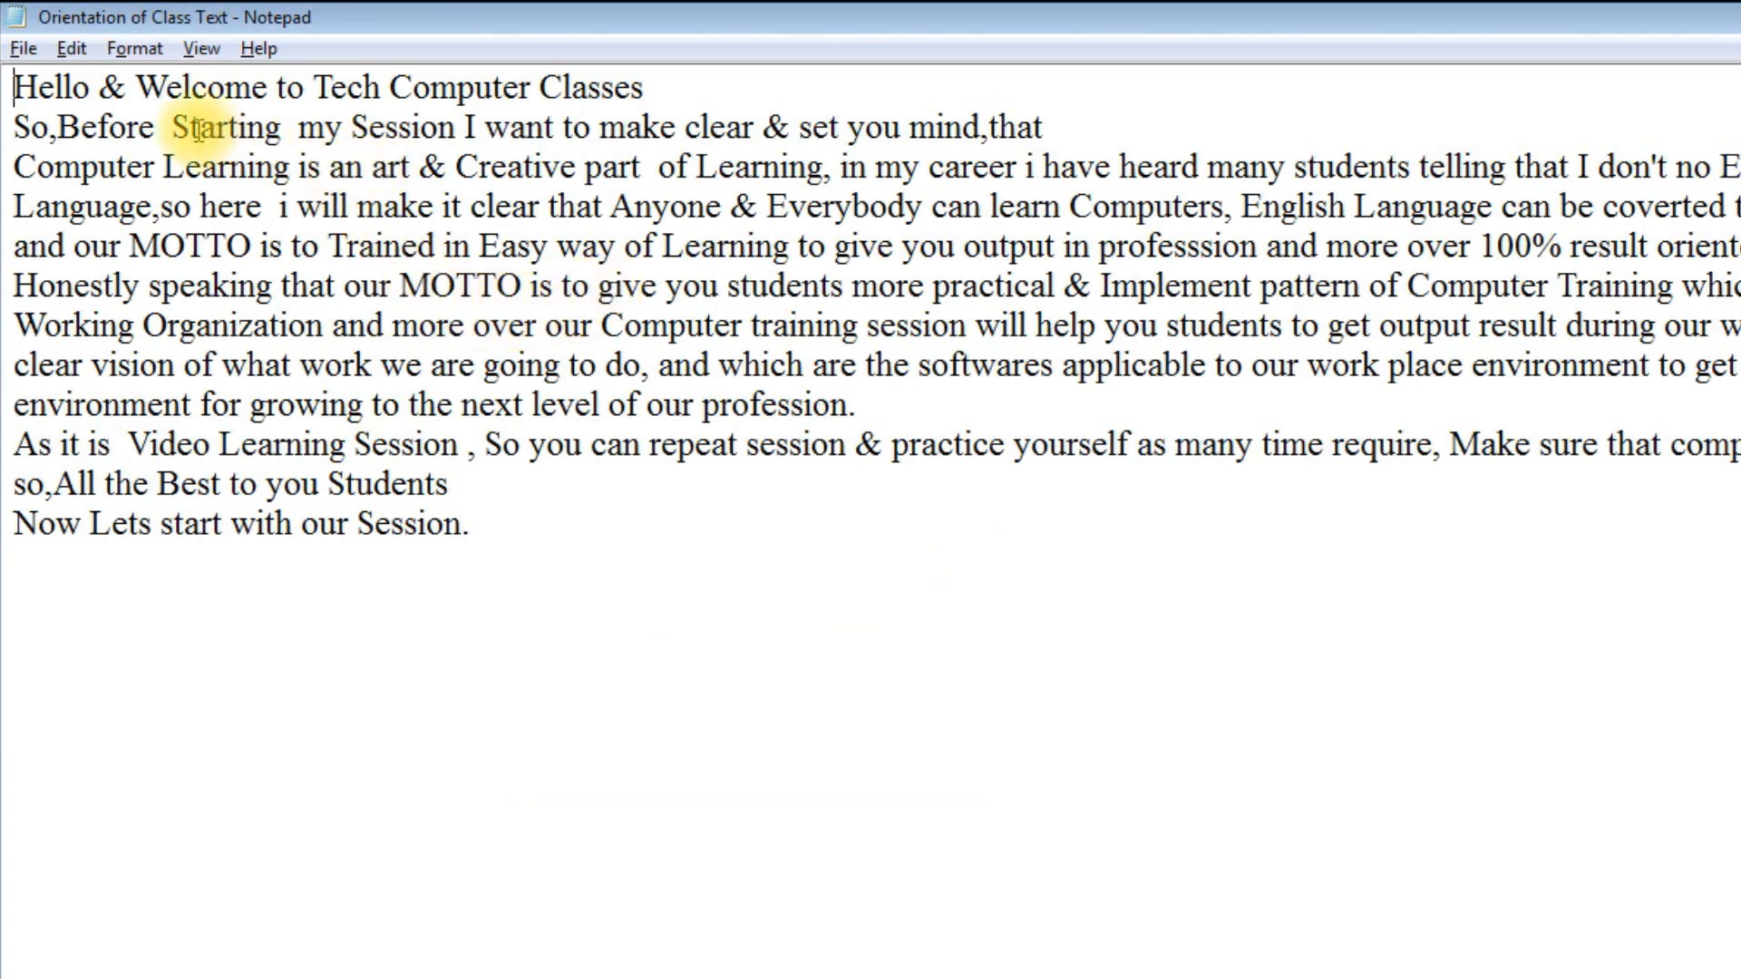
{"action": "left_click", "coordinate": [72, 49]}
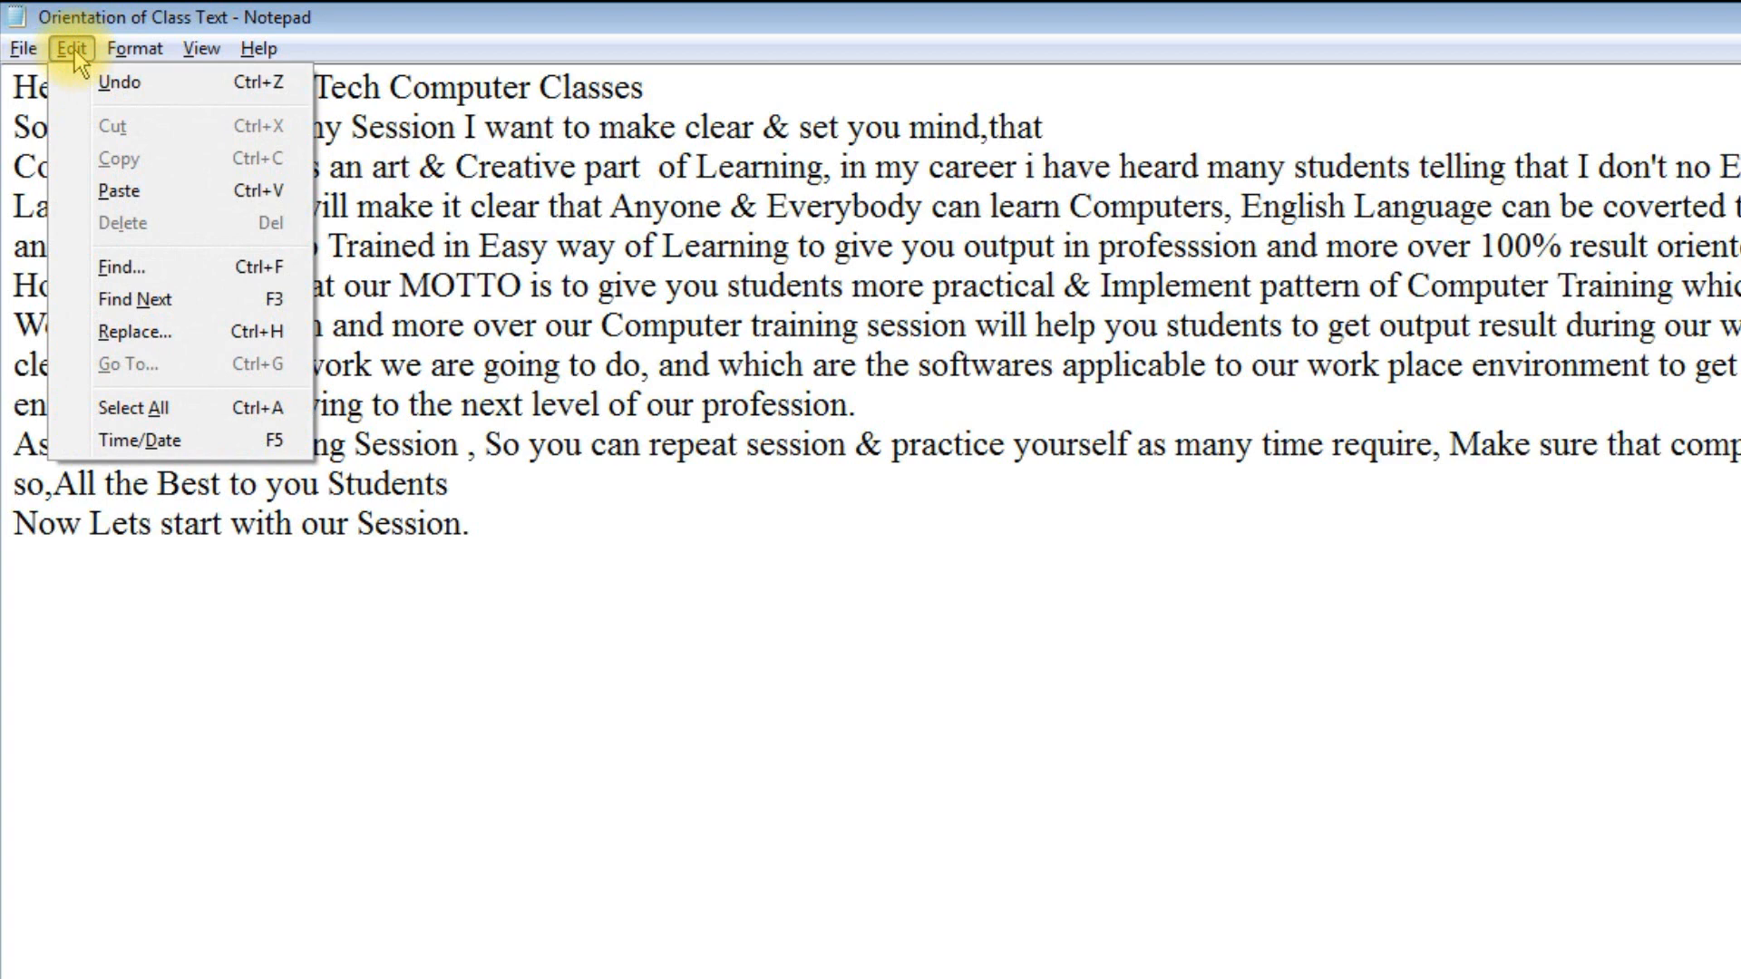
{"action": "left_click", "coordinate": [72, 50]}
{"action": "left_click", "coordinate": [152, 51]}
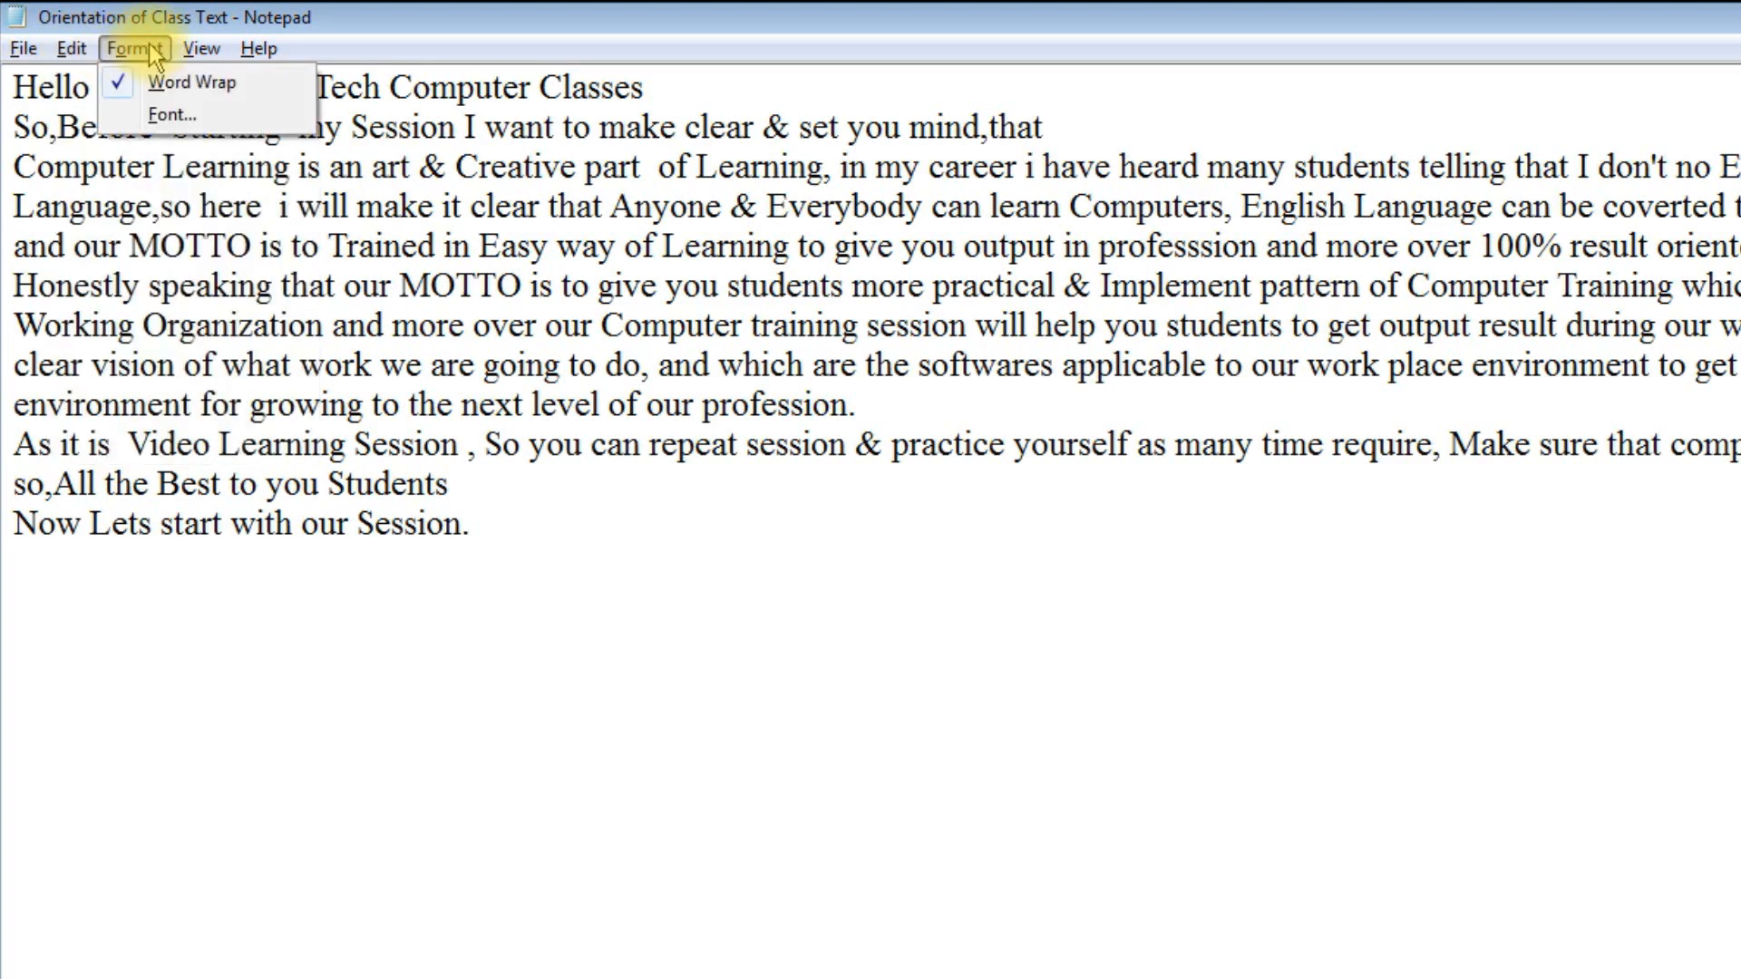
{"action": "mouse_move", "coordinate": [186, 56]}
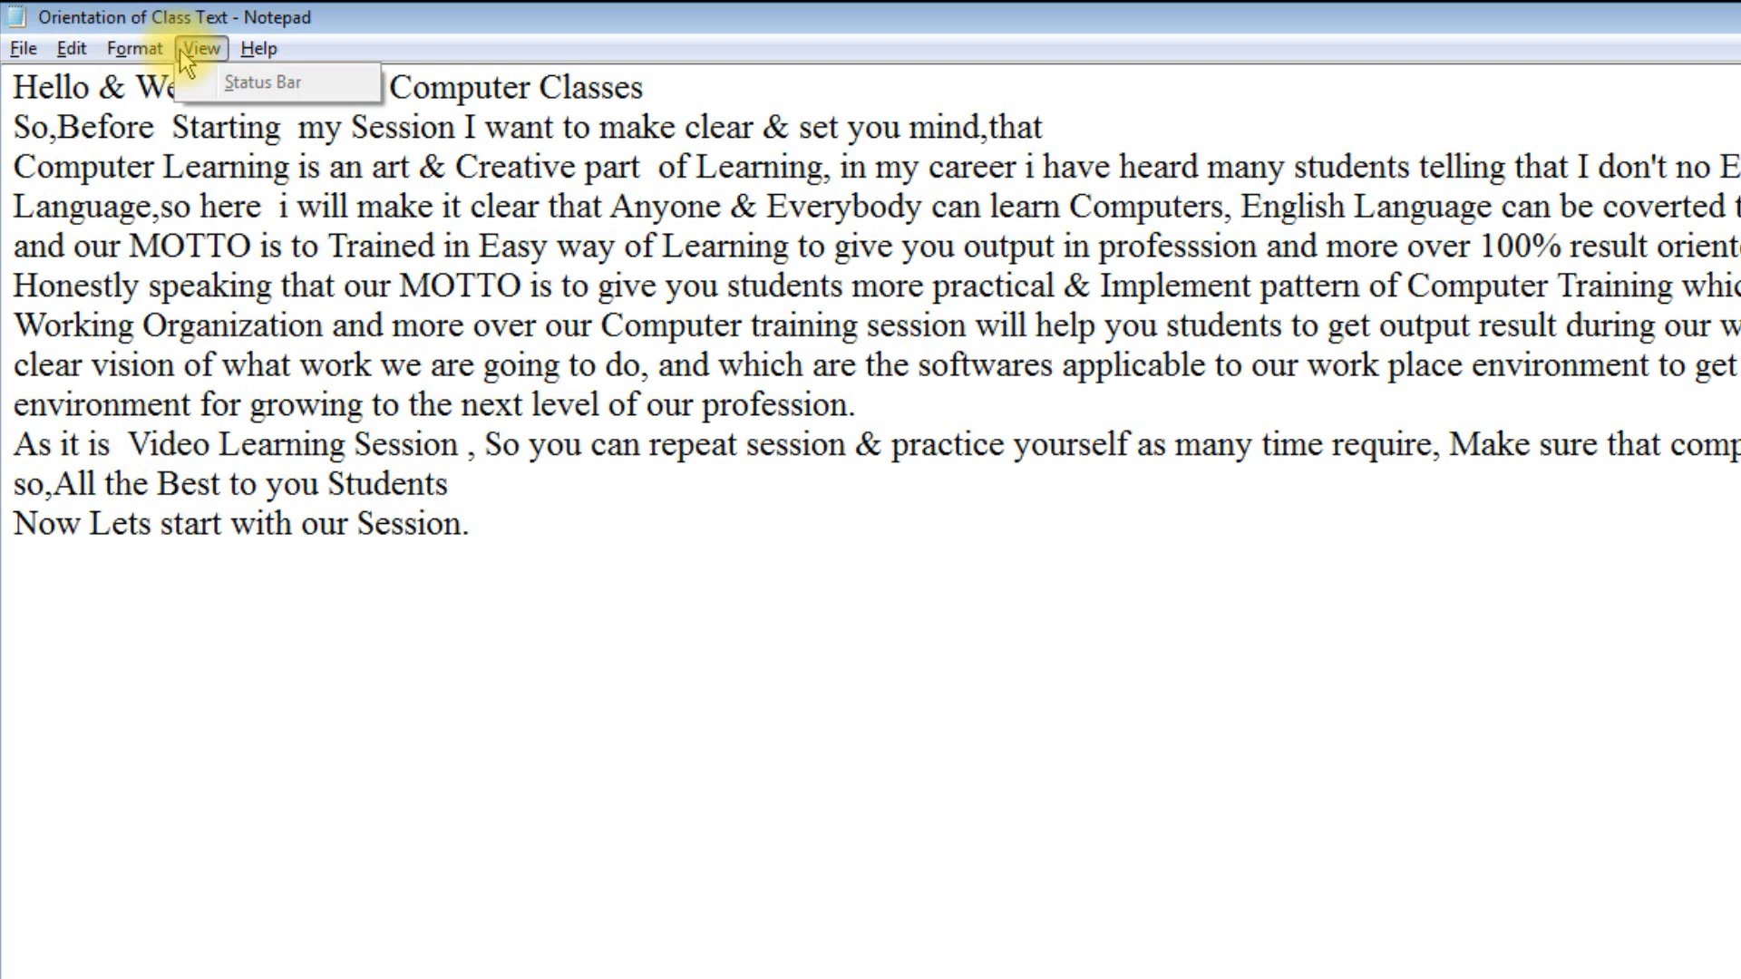
{"action": "left_click", "coordinate": [574, 530]}
{"action": "left_click_drag", "start_coordinate": [574, 530], "coordinate": [5, 94]}
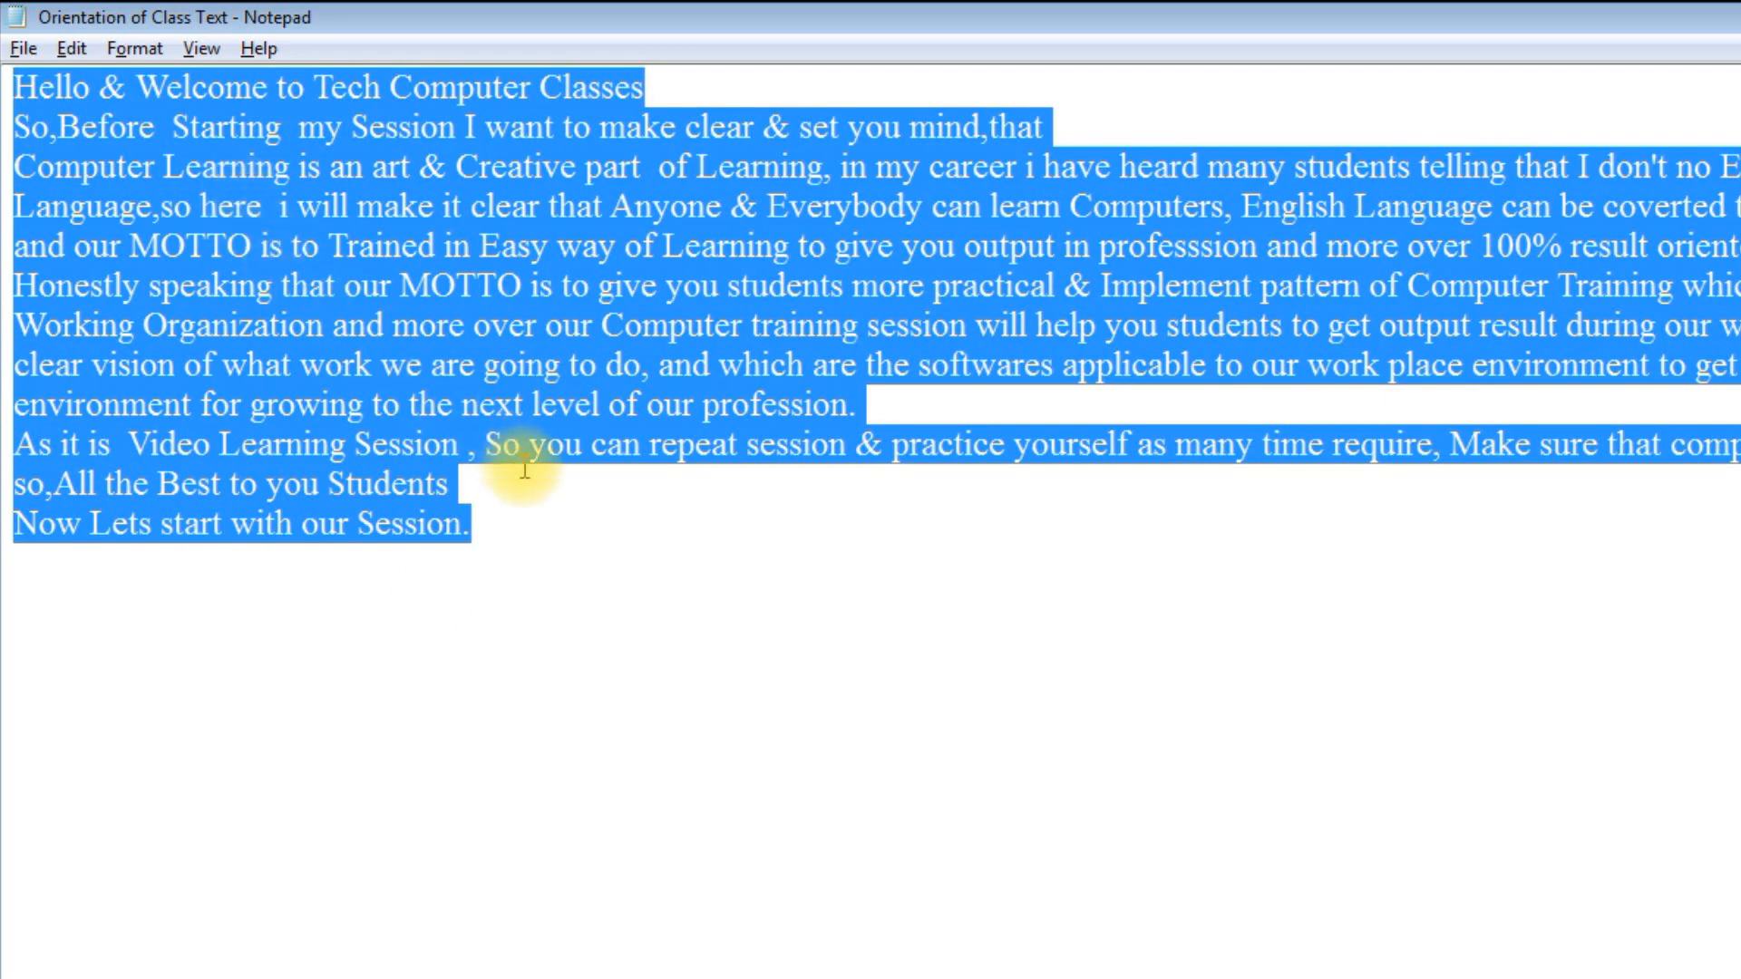
{"action": "left_click", "coordinate": [560, 535]}
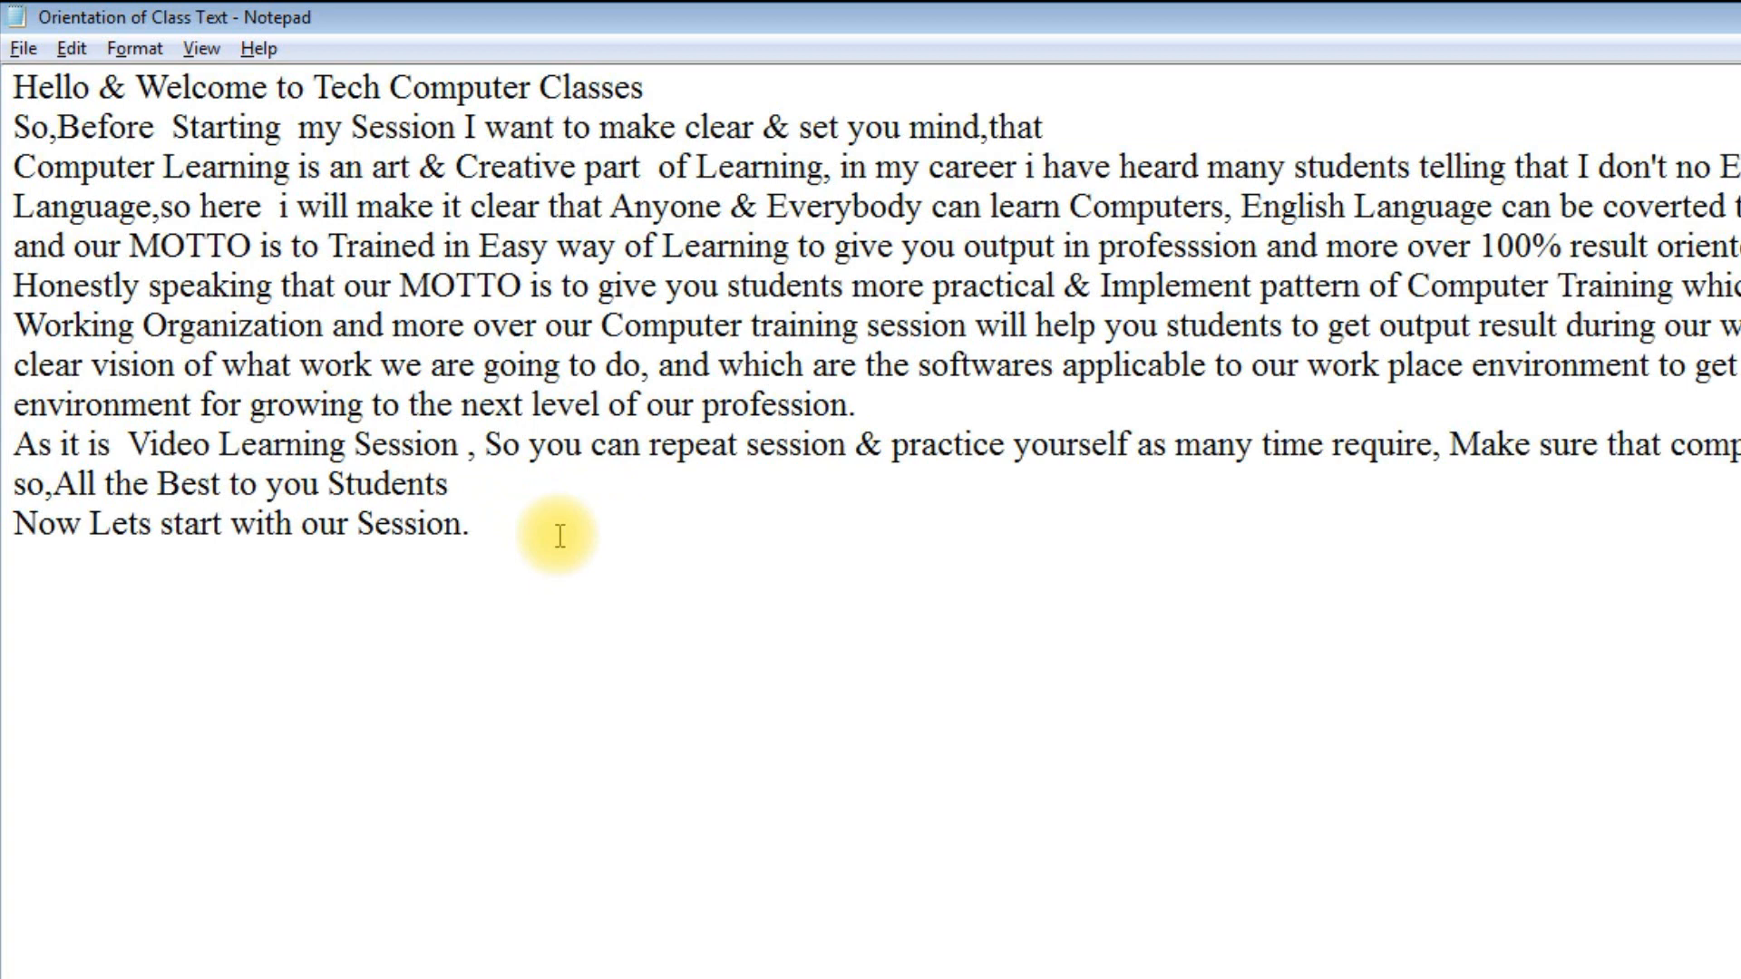
View the Print options for the document and leave them without printing.
{"action": "left_click", "coordinate": [26, 49]}
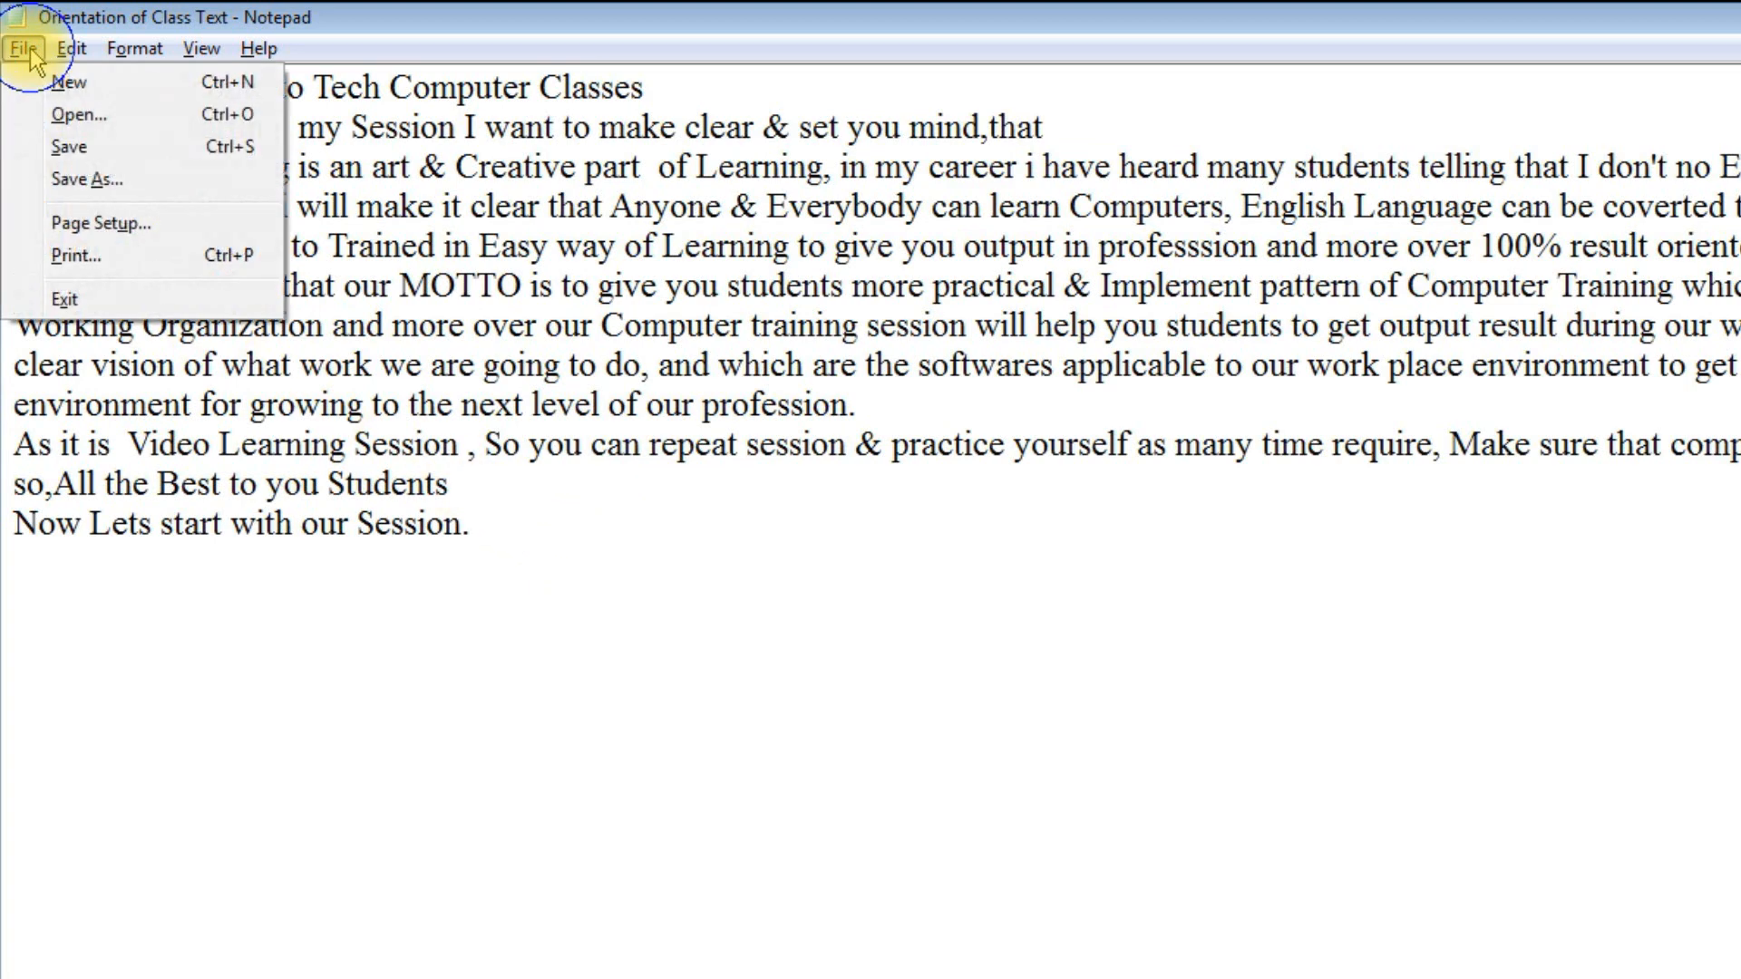
{"action": "left_click", "coordinate": [116, 257]}
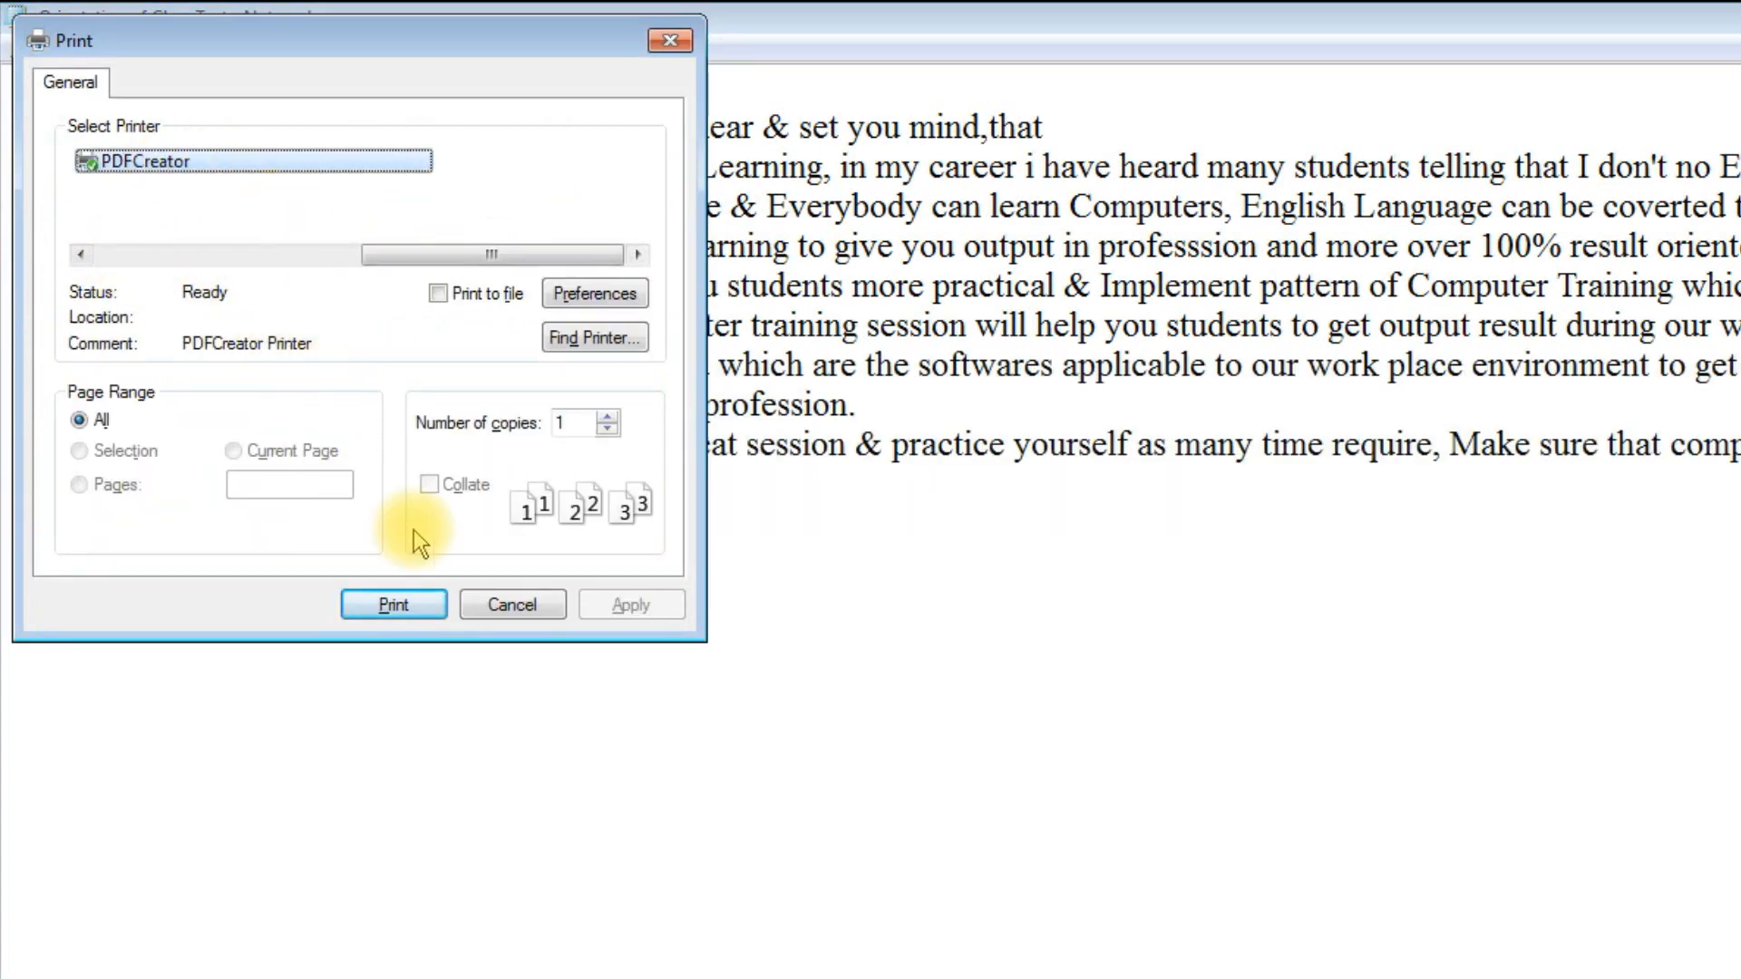
{"action": "left_click", "coordinate": [508, 604]}
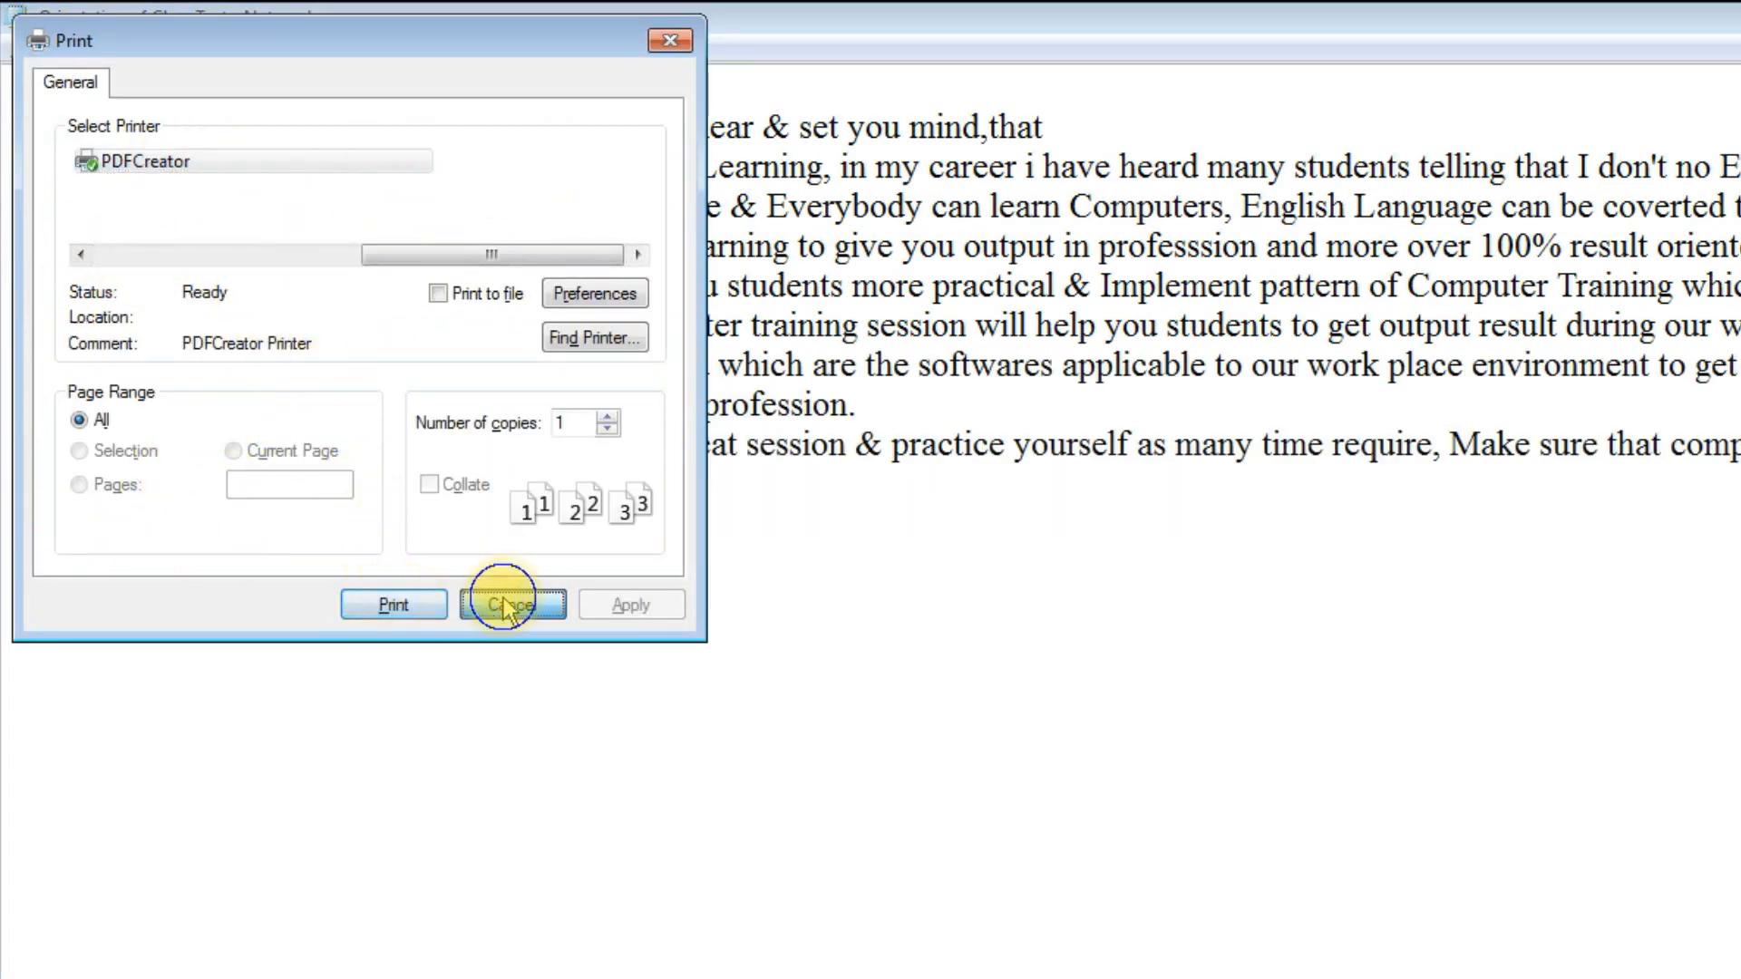
Exit Notepad, saving the changes to Orientation of Class Text.
{"action": "left_click", "coordinate": [23, 49]}
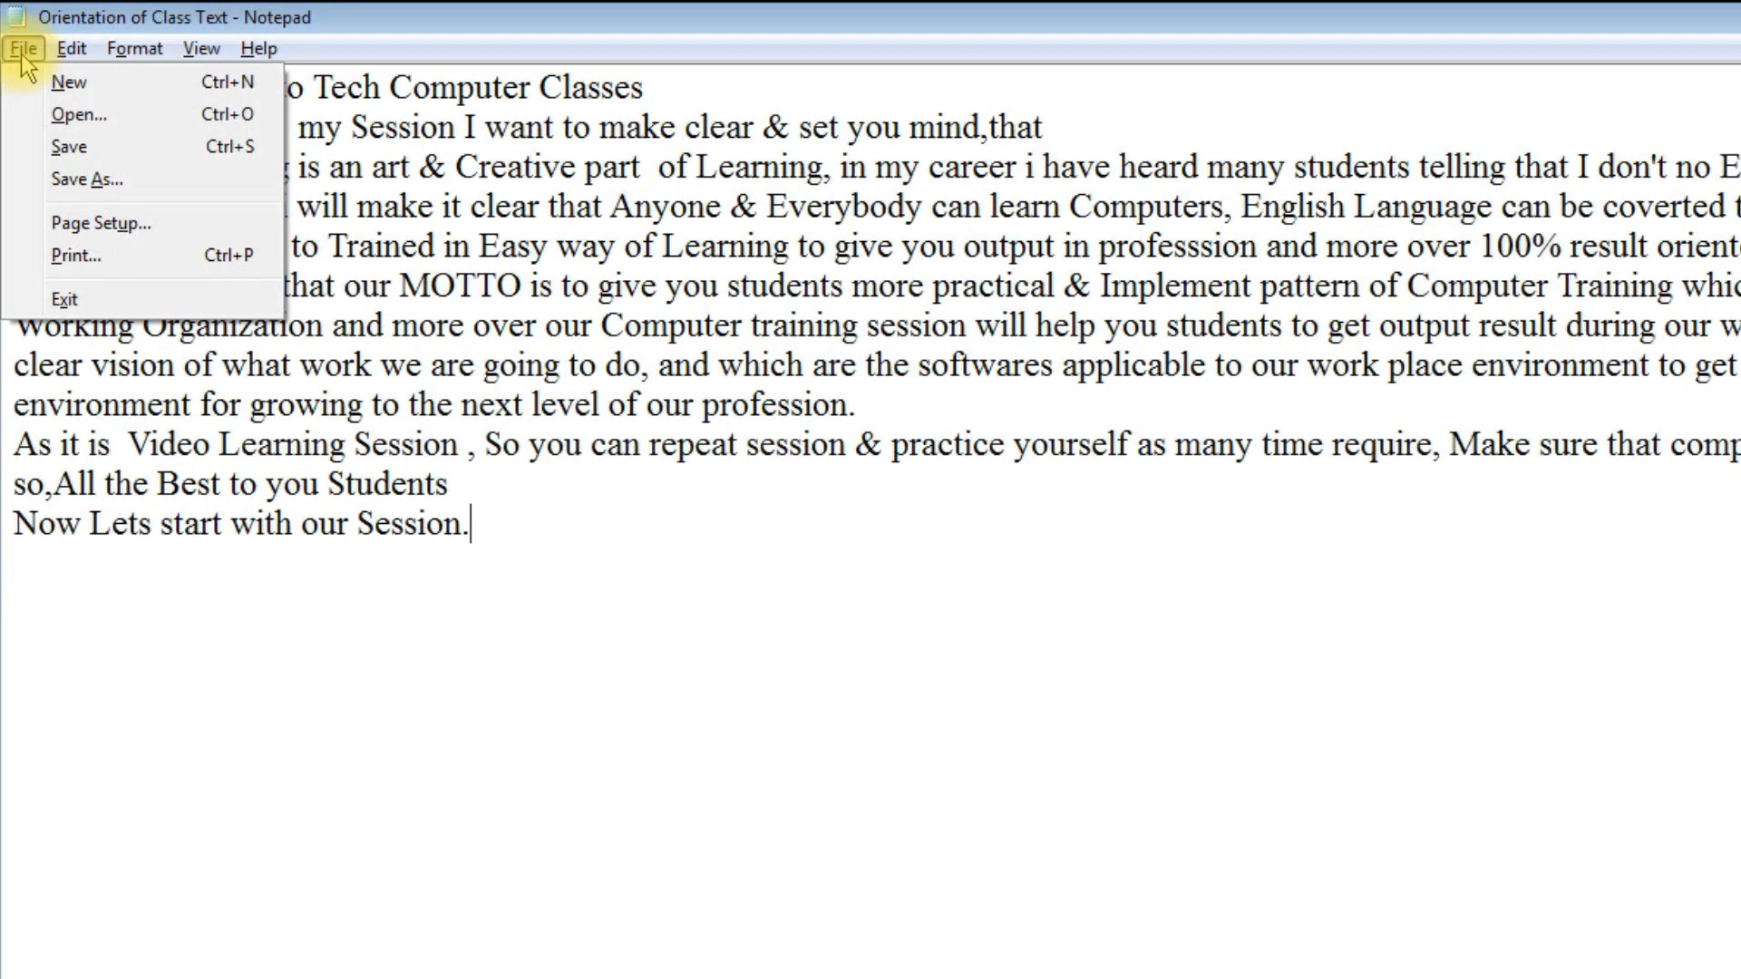
{"action": "left_click", "coordinate": [64, 299]}
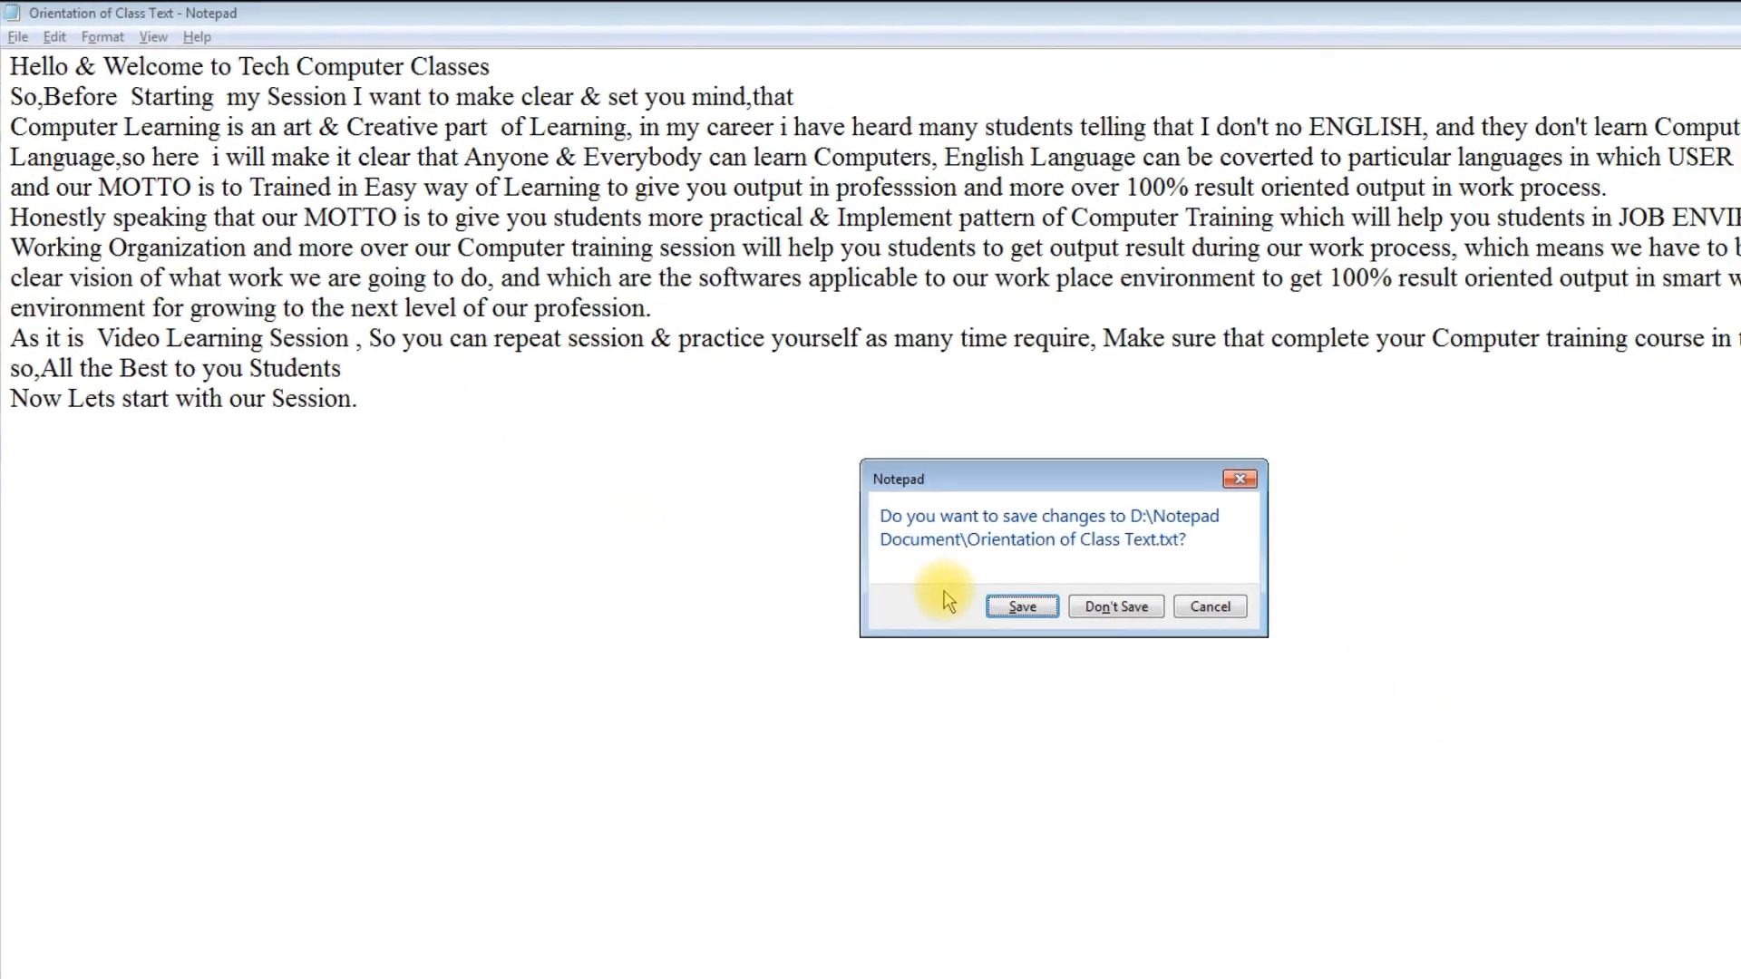
{"action": "left_click", "coordinate": [1022, 606]}
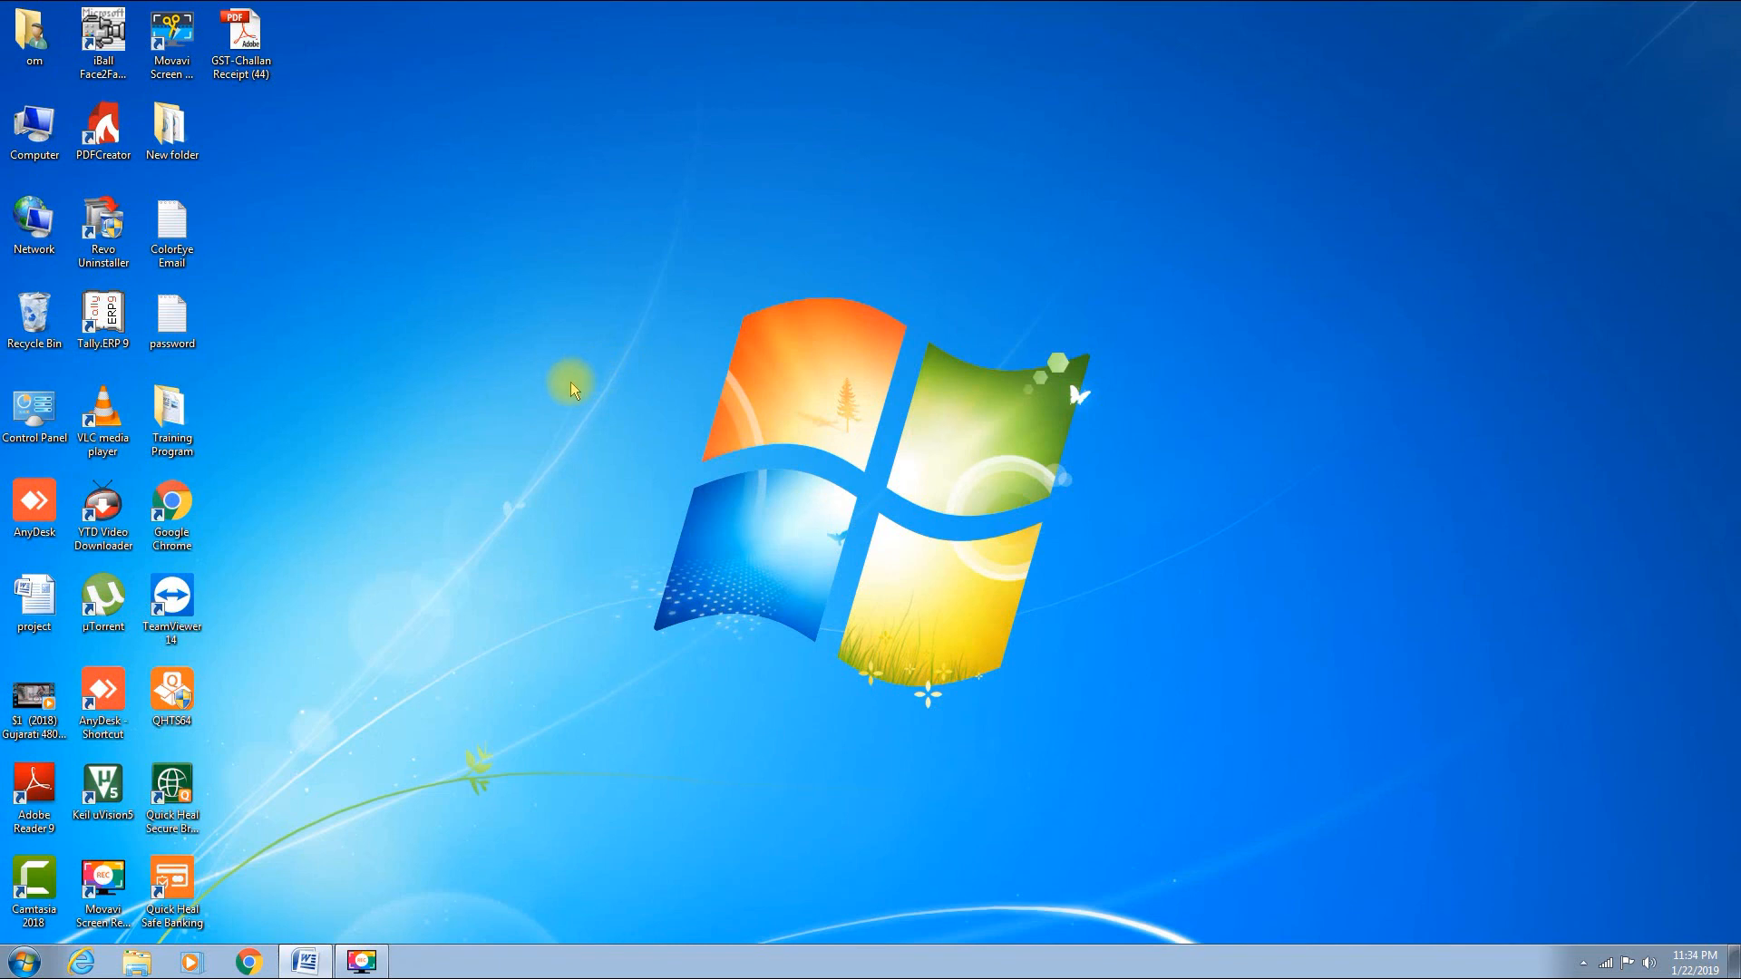